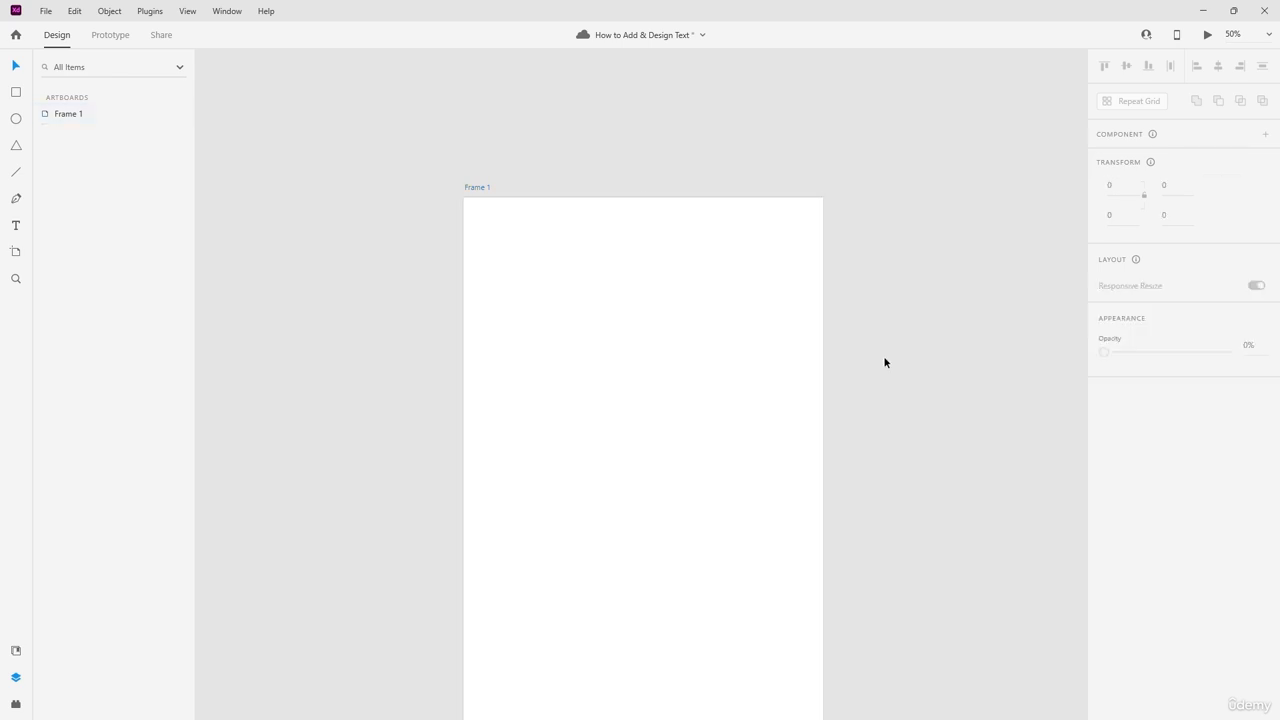
Step: Add a text object reading "ADOBE XD" in the upper part of Frame 1
{"action": "scroll", "coordinate": [899, 352], "scroll_direction": "down", "scroll_amount": 3}
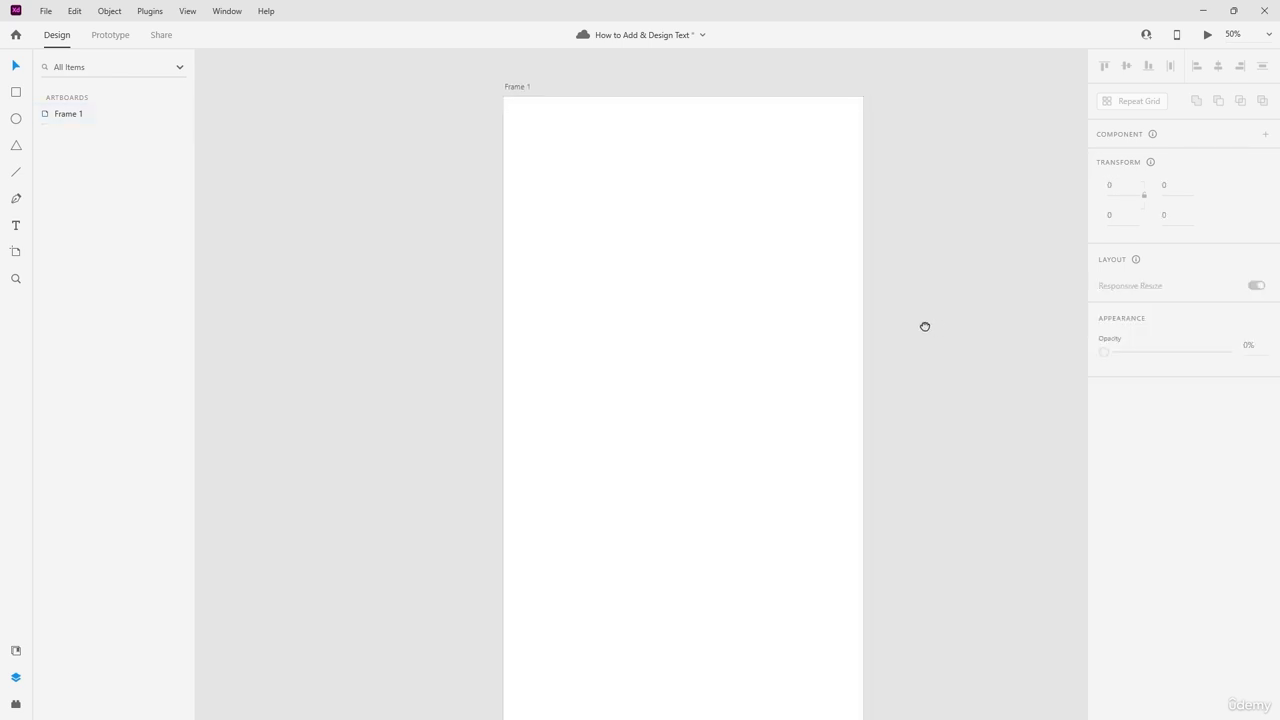
{"action": "key", "text": "ctrl+a"}
{"action": "left_click", "coordinate": [955, 314]}
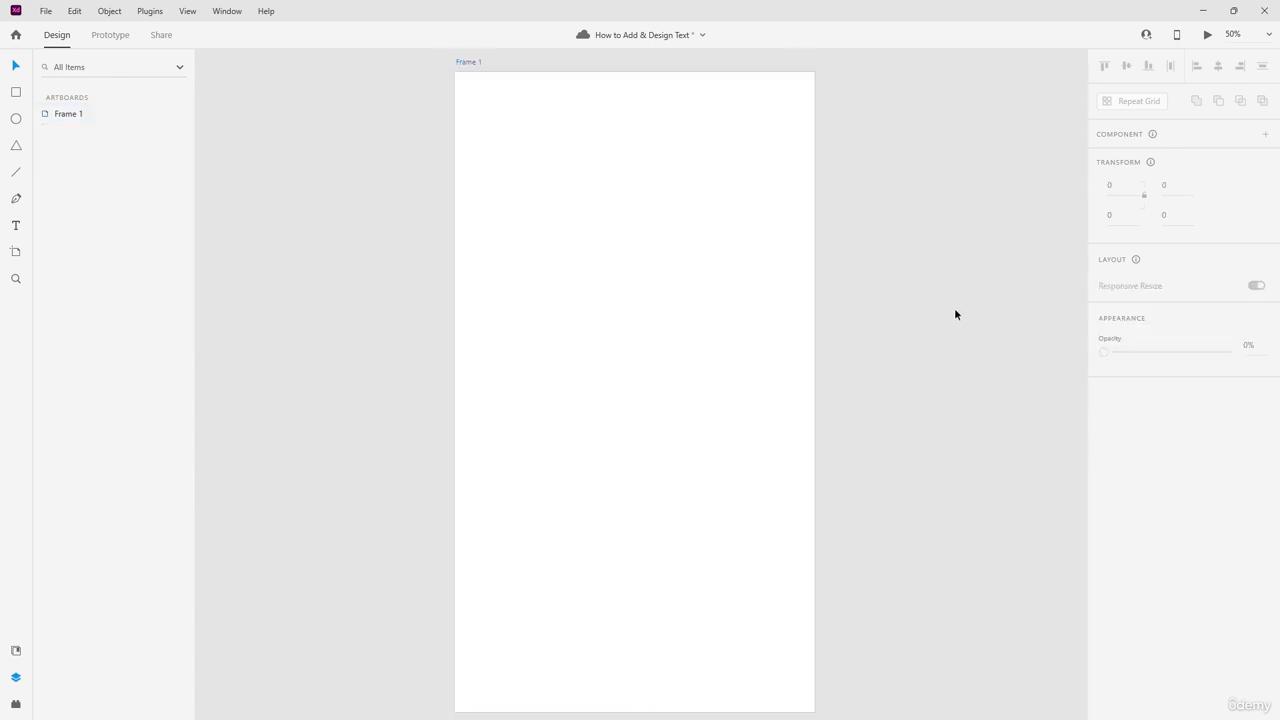
{"action": "left_click", "coordinate": [16, 225]}
{"action": "left_click", "coordinate": [564, 213]}
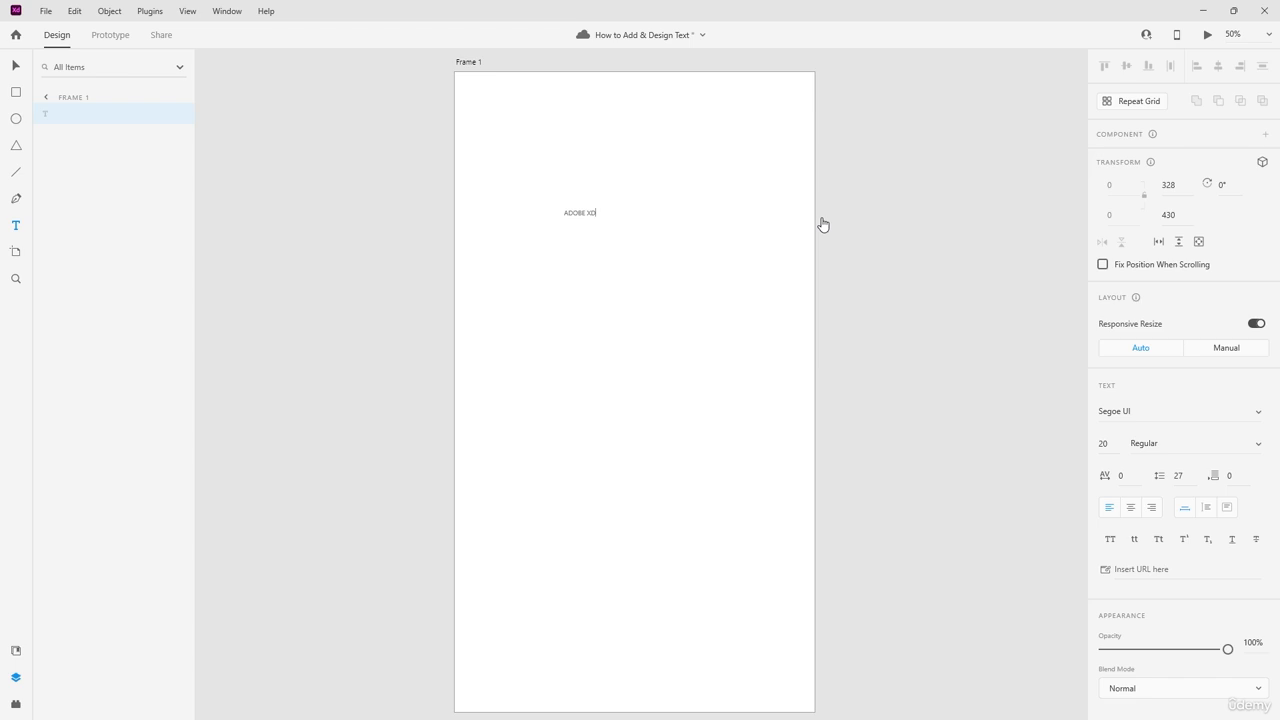
{"action": "left_click", "coordinate": [15, 66]}
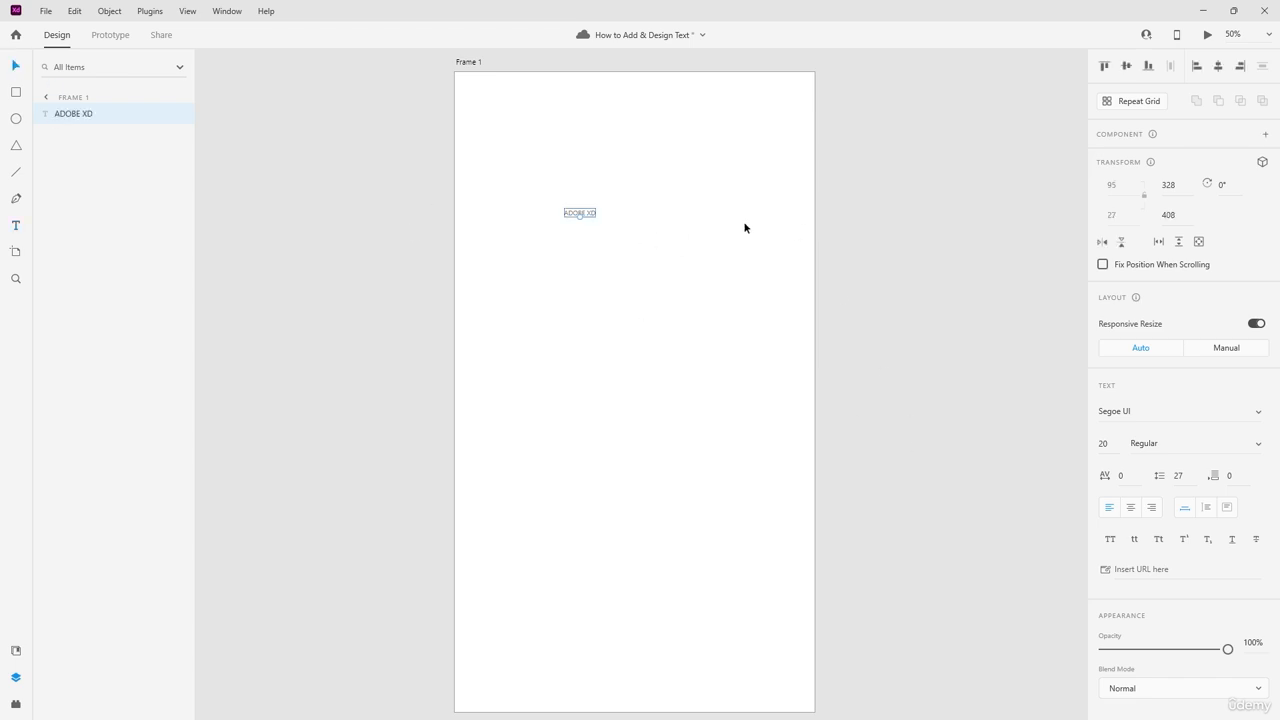
Step: Enlarge the ADOBE XD text to font size 245 and undo its last move
{"action": "left_click_drag", "start_coordinate": [580, 213], "coordinate": [656, 452]}
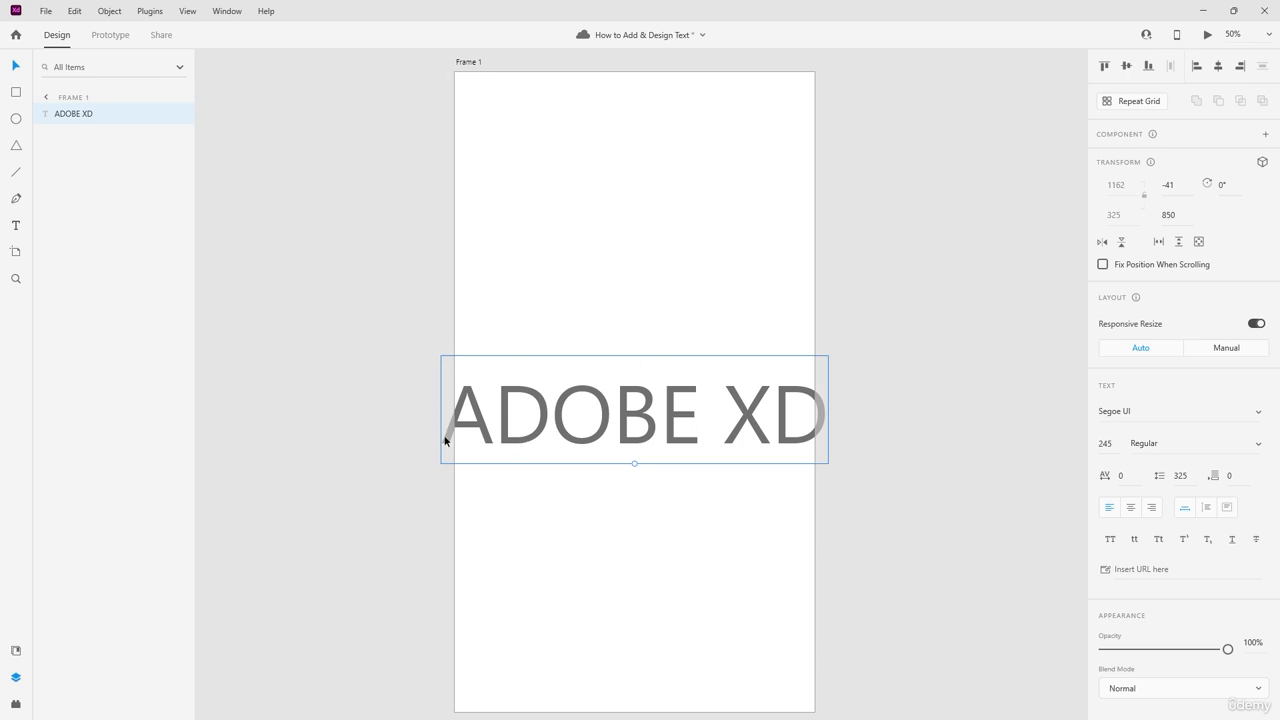
{"action": "key", "text": "Escape"}
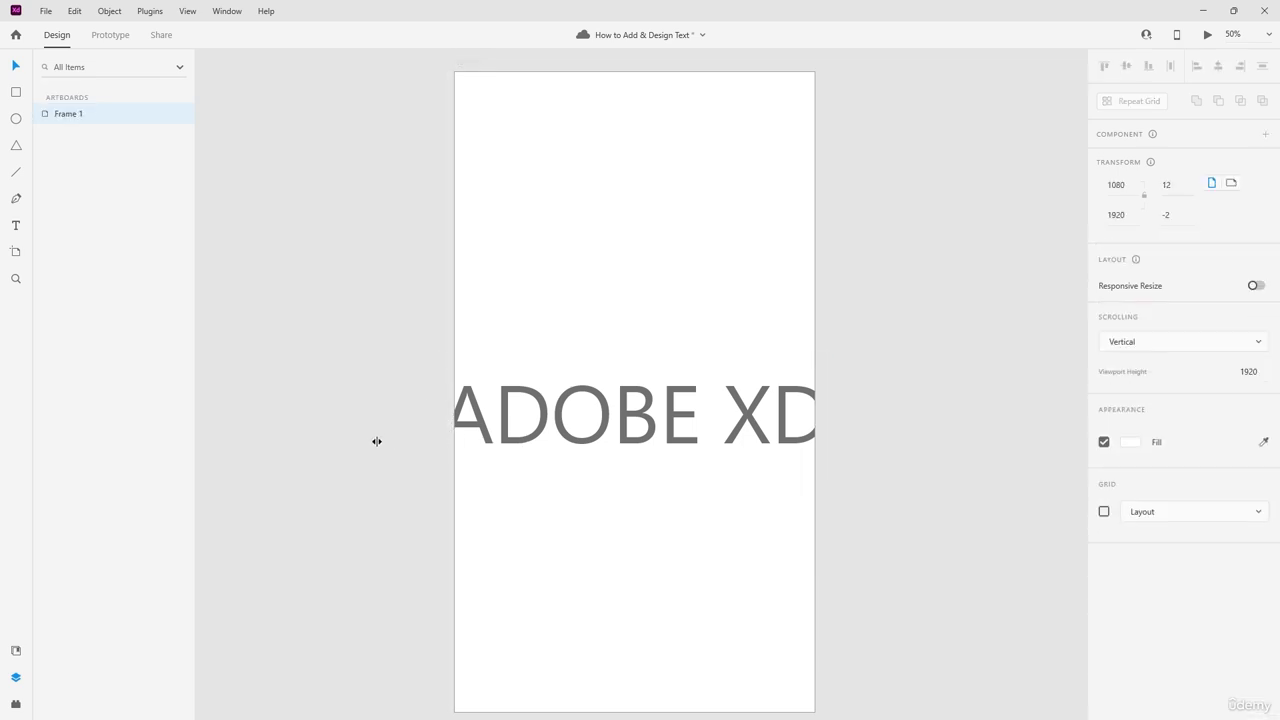
{"action": "left_click", "coordinate": [449, 443]}
{"action": "key", "text": "Escape"}
{"action": "left_click", "coordinate": [449, 443]}
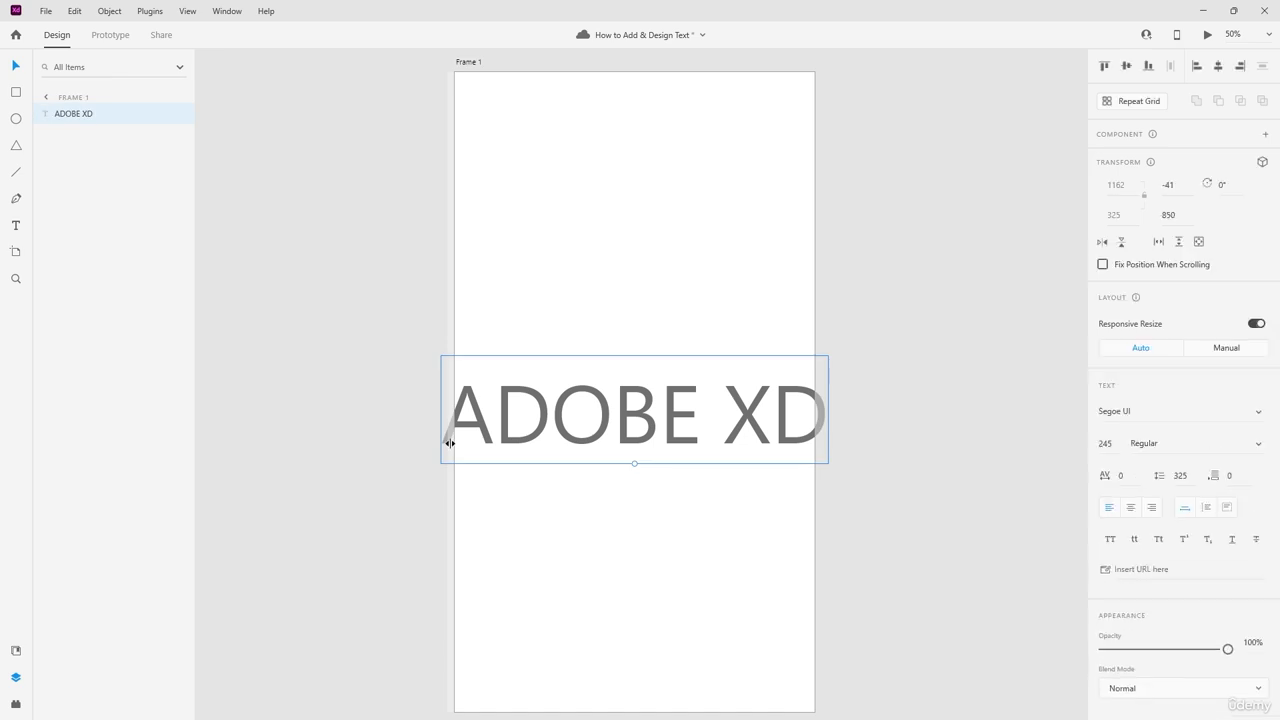
{"action": "key", "text": "Escape"}
{"action": "left_click", "coordinate": [632, 440]}
{"action": "key", "text": "ctrl+z"}
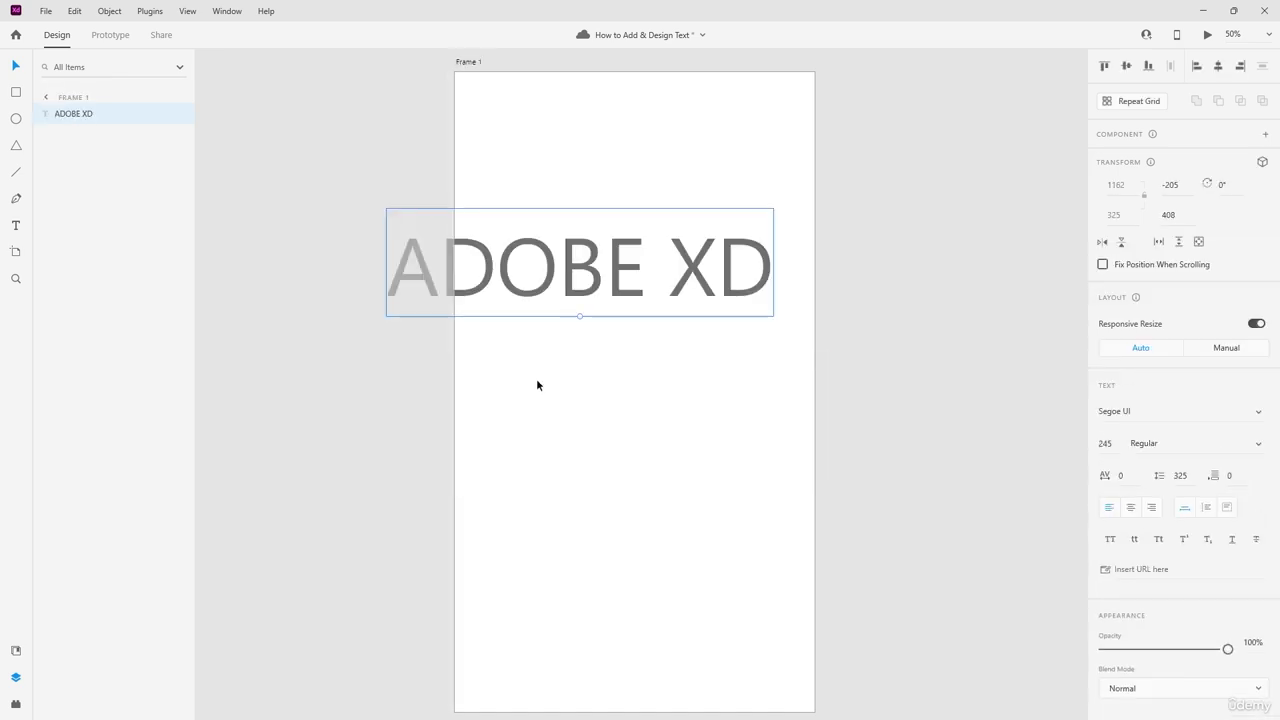
Step: Move the ADOBE XD text into the upper middle of the artboard and scale it down to font size 209
{"action": "left_click_drag", "start_coordinate": [590, 287], "coordinate": [514, 512]}
{"action": "key", "text": "ctrl+z"}
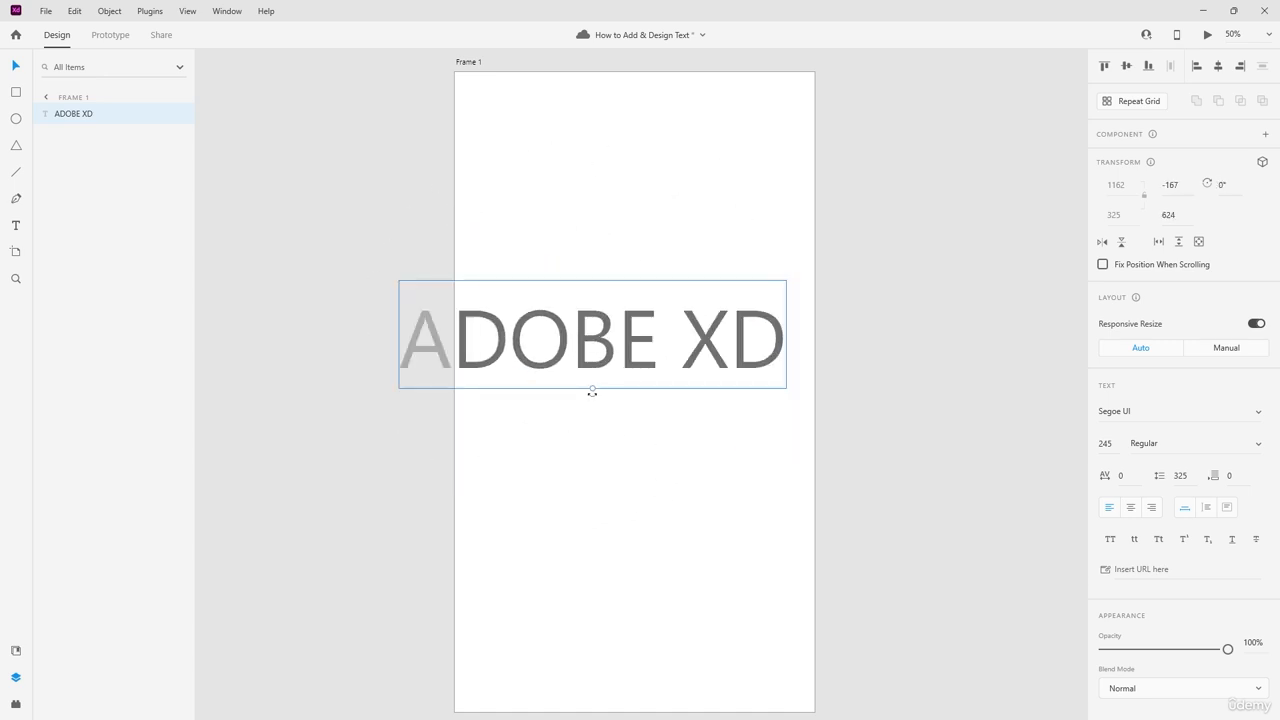
{"action": "mouse_move", "coordinate": [592, 392]}
{"action": "left_mouse_down"}
{"action": "mouse_move", "coordinate": [651, 391]}
{"action": "mouse_move", "coordinate": [570, 413]}
{"action": "mouse_move", "coordinate": [588, 410]}
{"action": "left_mouse_up"}
{"action": "left_click_drag", "start_coordinate": [602, 353], "coordinate": [648, 318]}
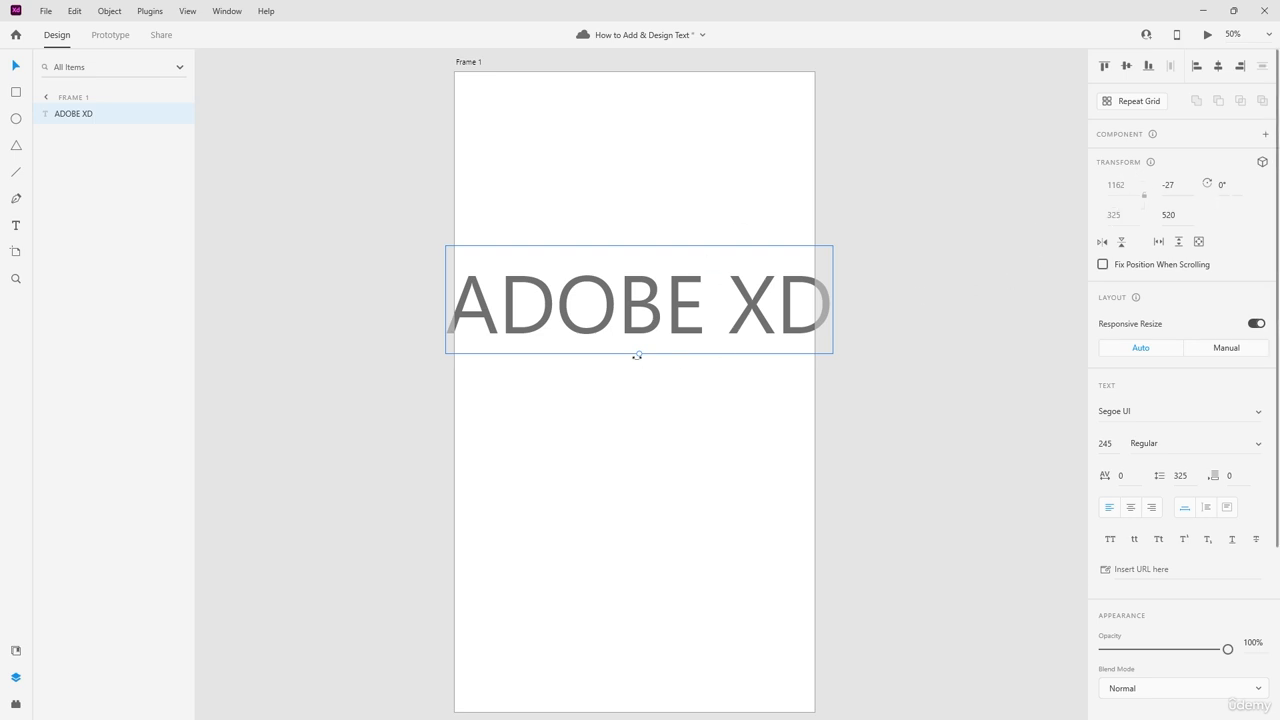
{"action": "left_click_drag", "start_coordinate": [638, 353], "coordinate": [639, 337]}
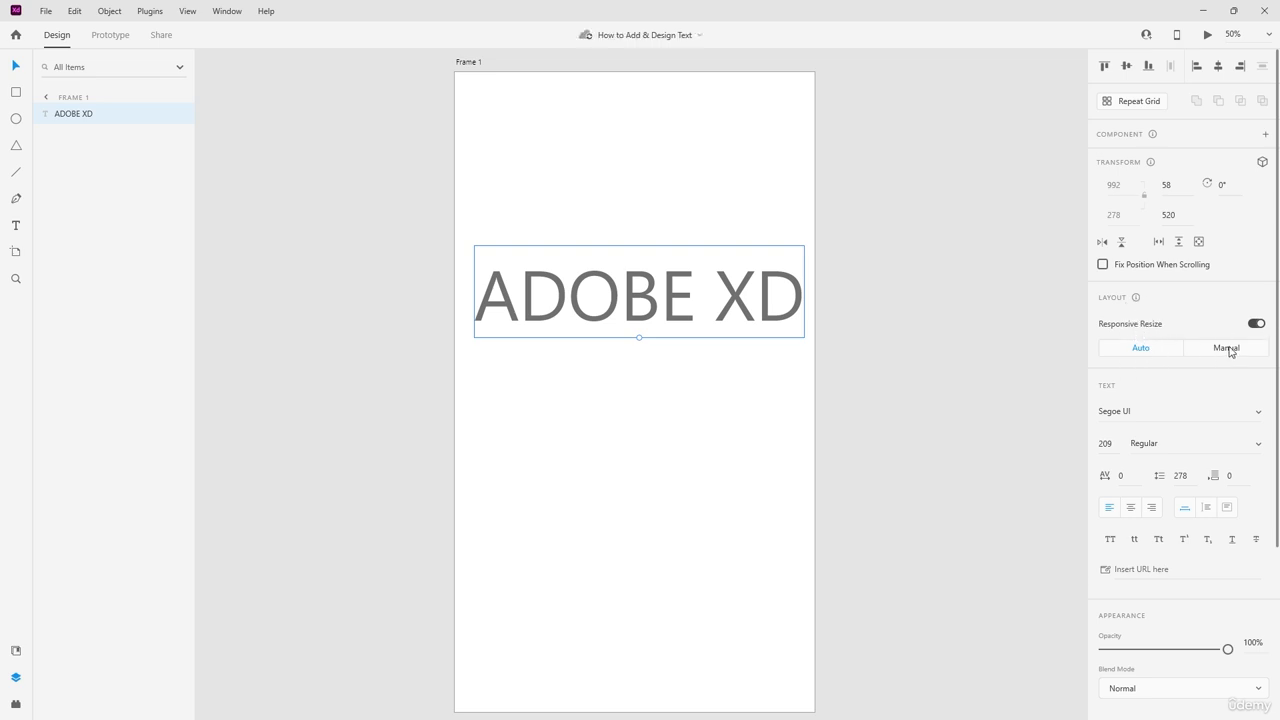
Step: Switch the text's responsive resize layout to Manual and return it to Auto
{"action": "left_click", "coordinate": [1228, 349]}
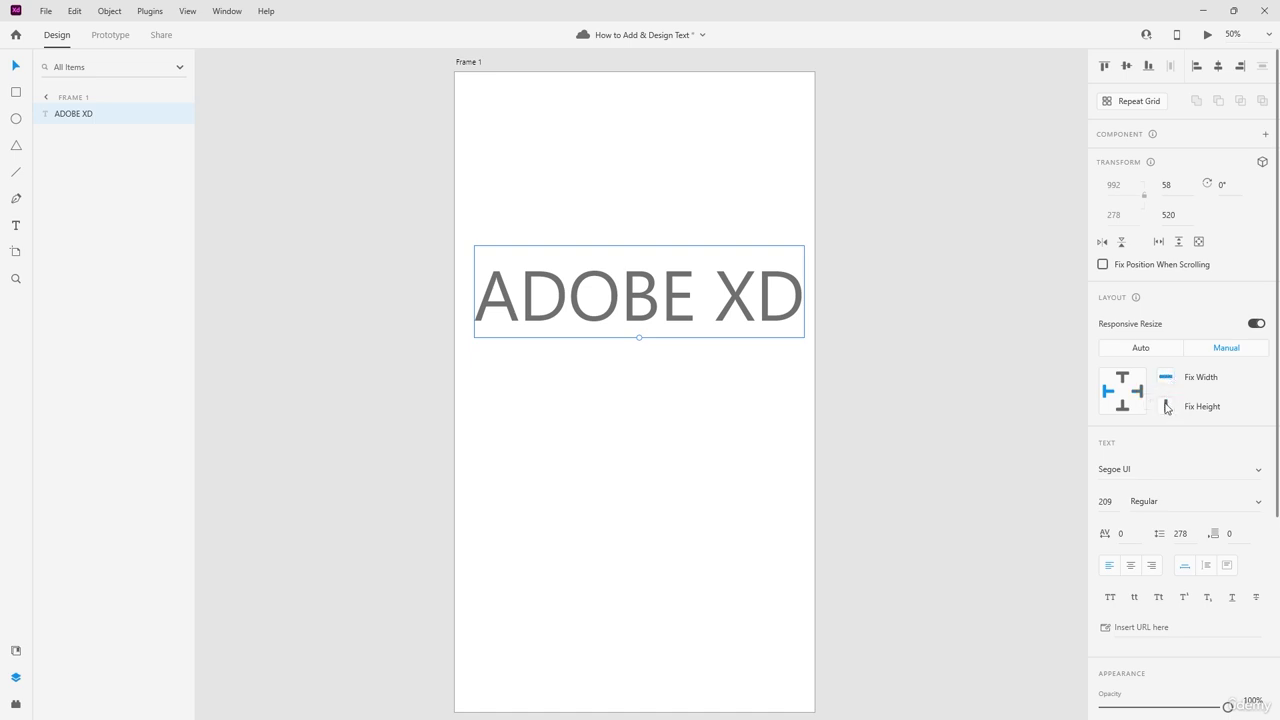
{"action": "left_click", "coordinate": [1166, 407]}
{"action": "left_click", "coordinate": [1162, 349]}
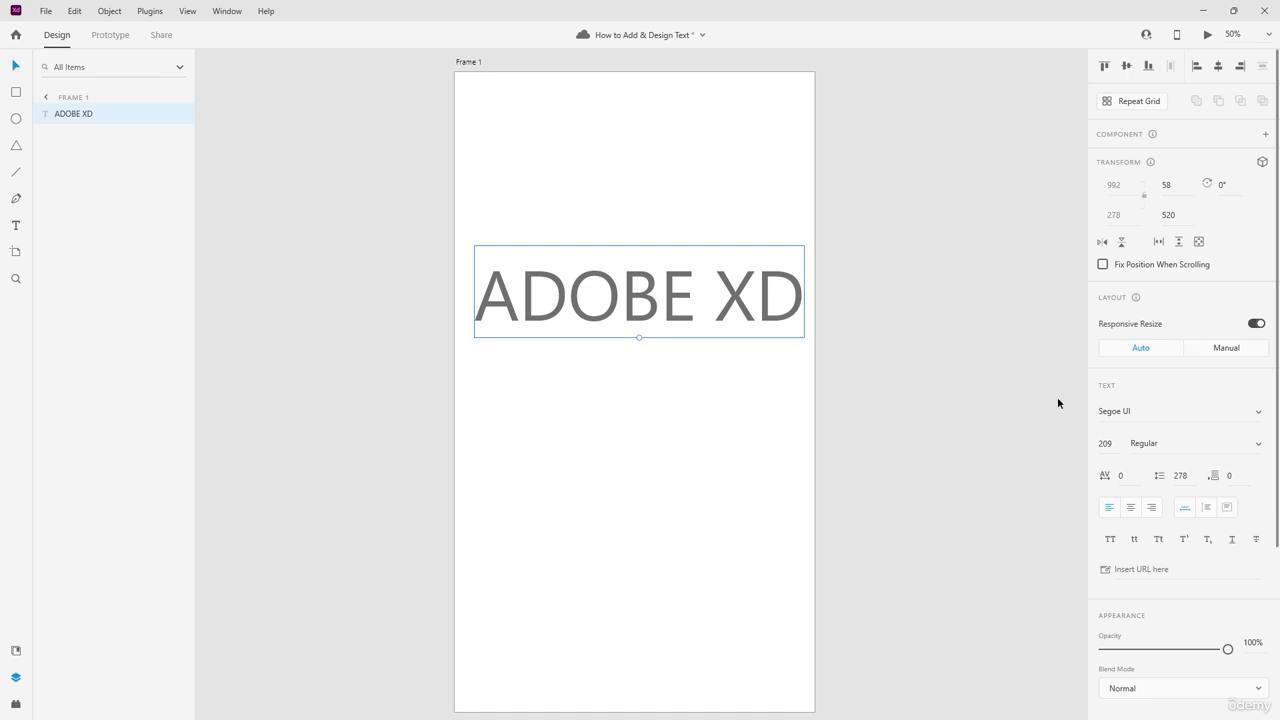
Step: Try aligning the ADOBE XD text to the artboard's top, middle, bottom, left, center and right
{"action": "left_click_drag", "start_coordinate": [640, 311], "coordinate": [635, 288]}
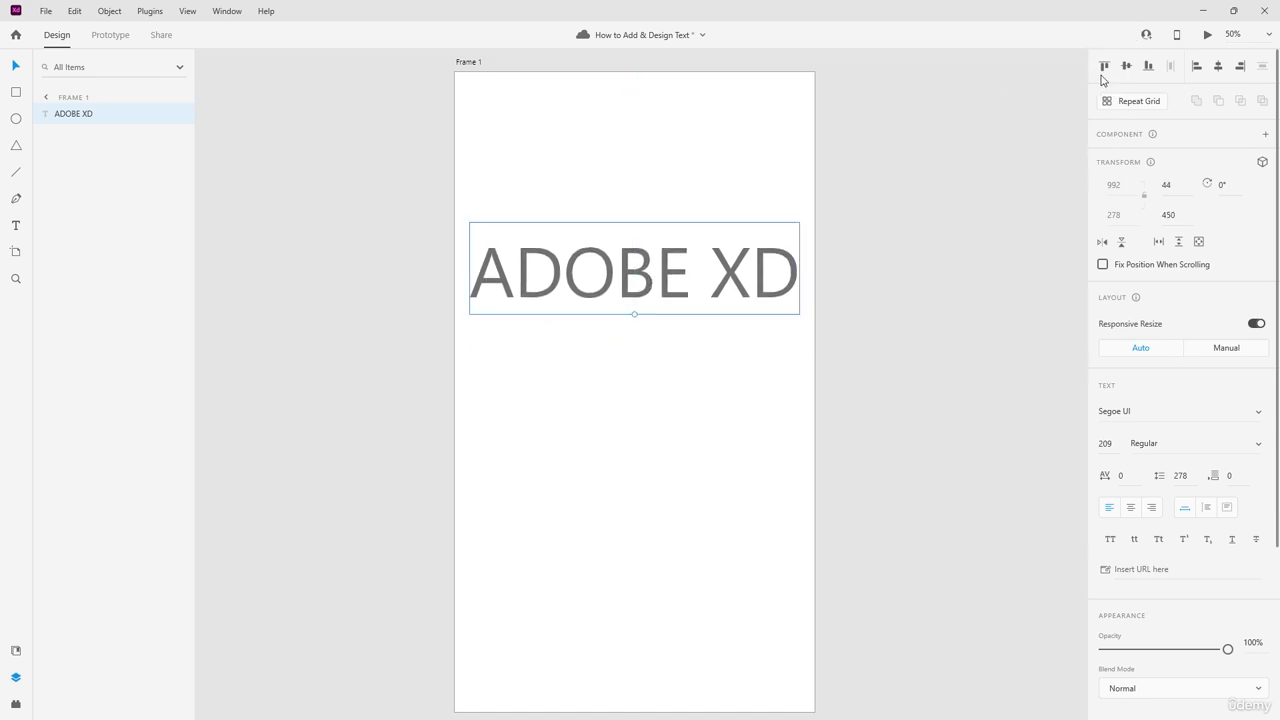
{"action": "left_click", "coordinate": [1105, 68]}
{"action": "left_click", "coordinate": [1127, 66]}
{"action": "left_click", "coordinate": [1148, 66]}
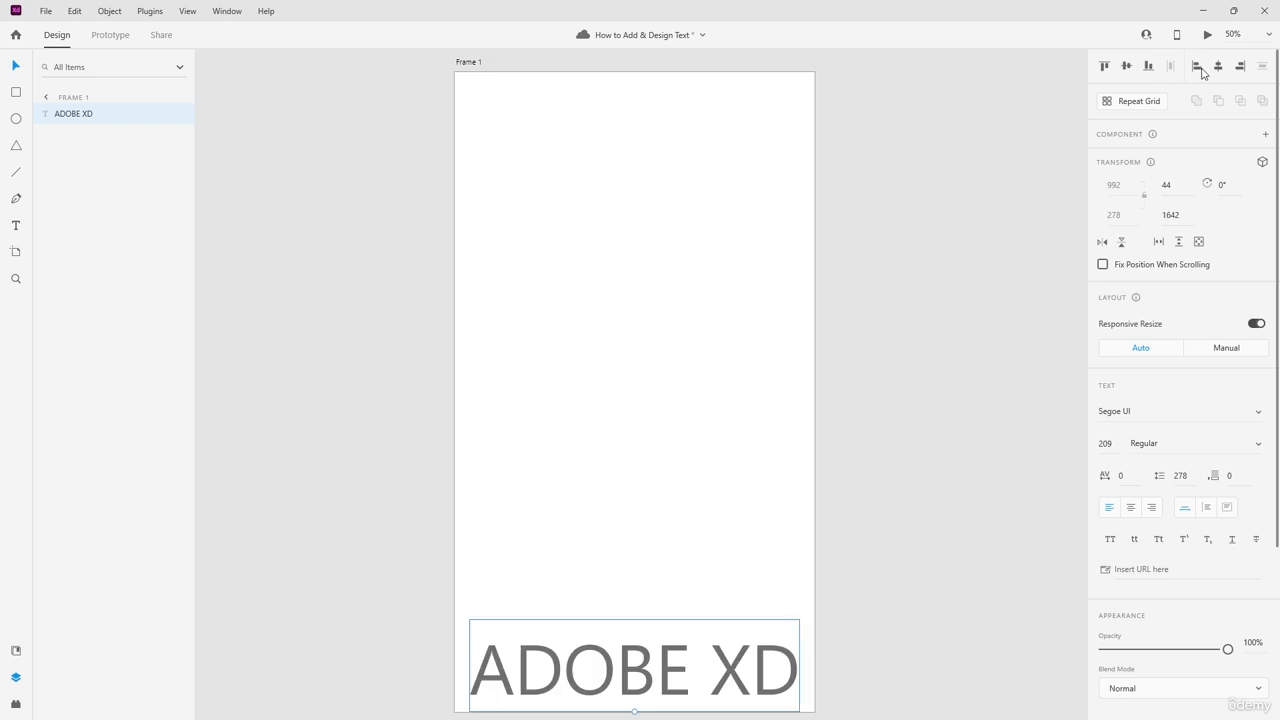
{"action": "left_click", "coordinate": [1199, 67]}
{"action": "left_click", "coordinate": [1218, 67]}
{"action": "left_click", "coordinate": [1240, 67]}
Step: Center the ADOBE XD text horizontally and vertically on the artboard
{"action": "left_click", "coordinate": [1218, 67]}
{"action": "left_click", "coordinate": [1127, 66]}
{"action": "left_click", "coordinate": [896, 350]}
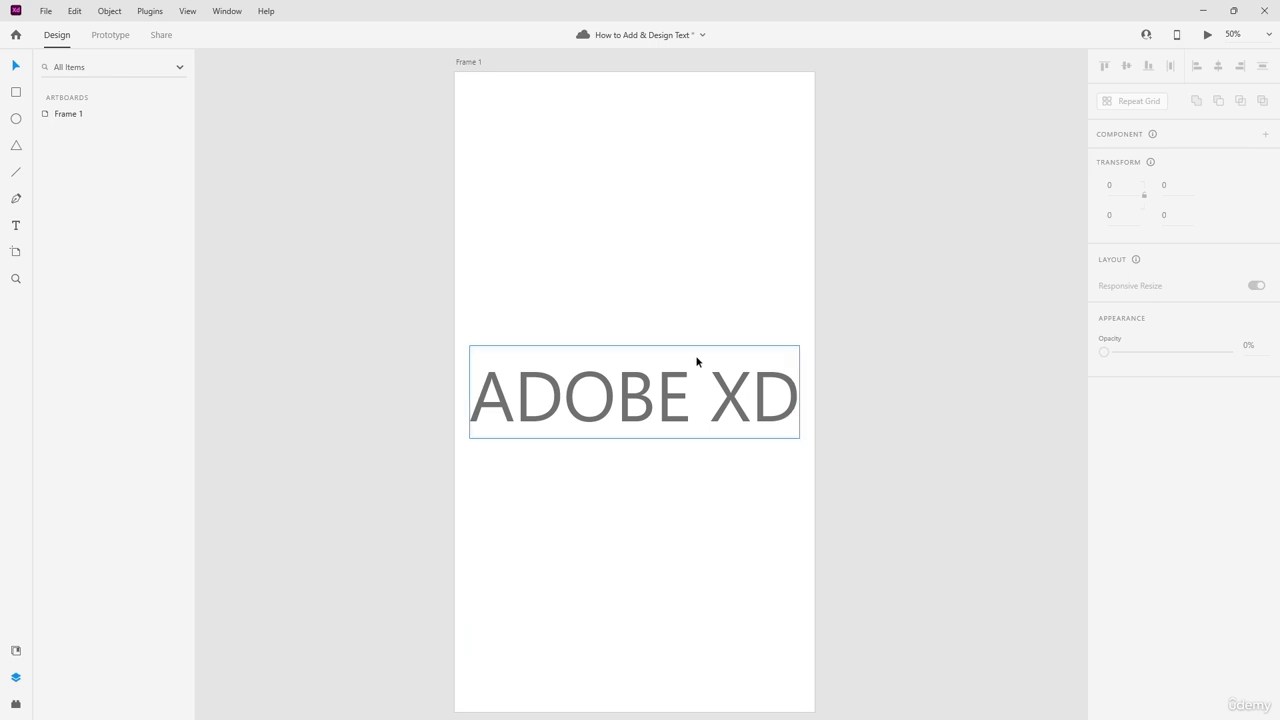
Step: Try the Malgun Gothic and SimSun fonts on the ADOBE XD text
{"action": "left_click", "coordinate": [688, 385]}
{"action": "scroll", "coordinate": [847, 338], "scroll_direction": "down", "scroll_amount": 1}
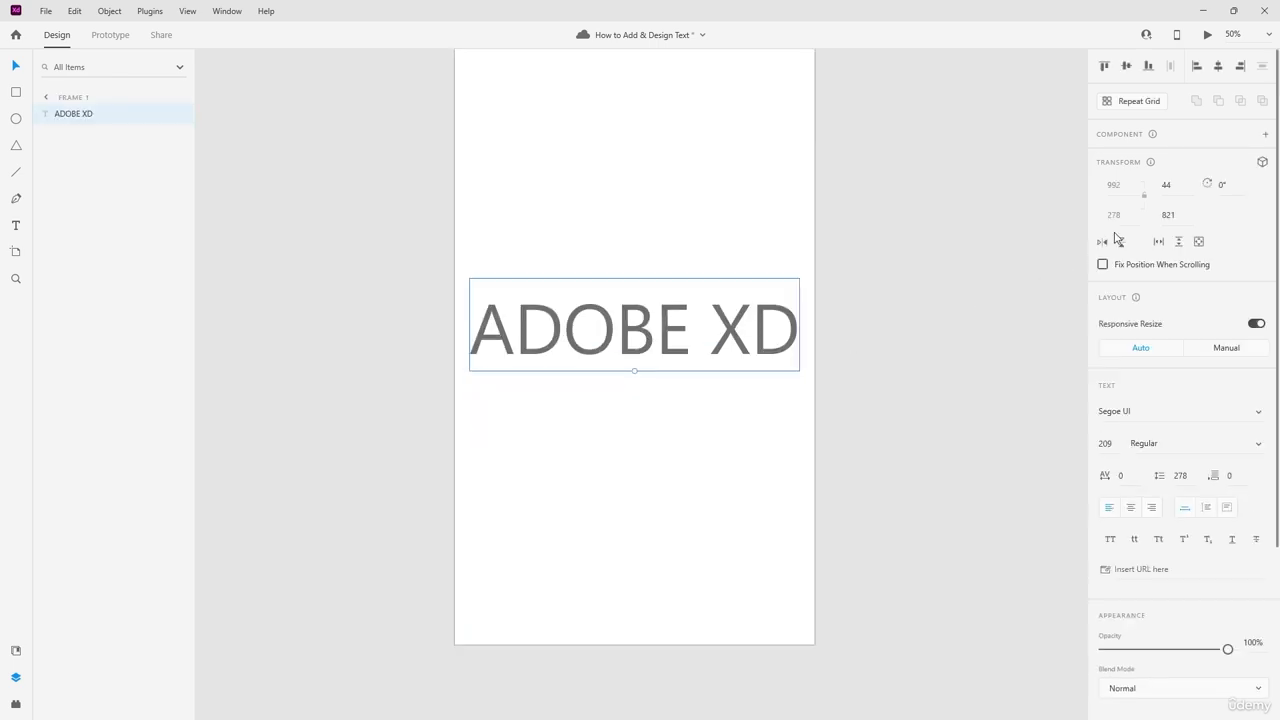
{"action": "left_click", "coordinate": [1267, 34]}
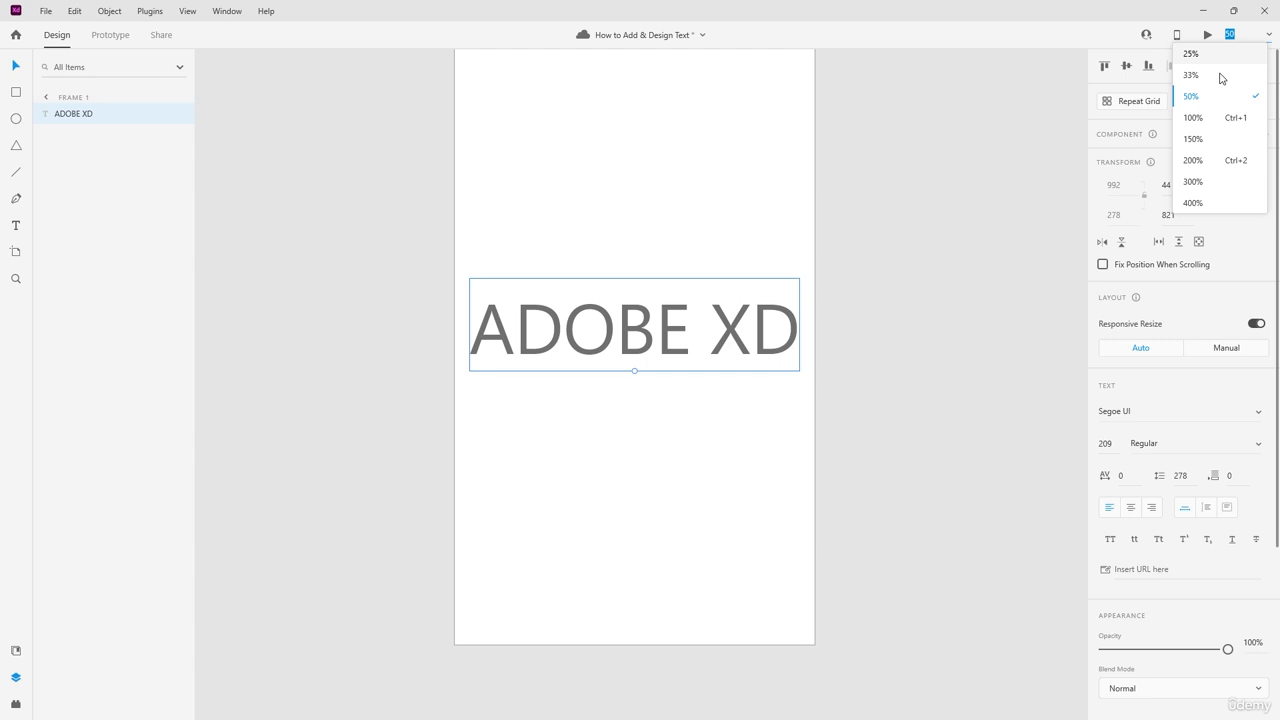
{"action": "left_click", "coordinate": [1184, 124]}
{"action": "left_click_drag", "start_coordinate": [640, 390], "coordinate": [670, 512]}
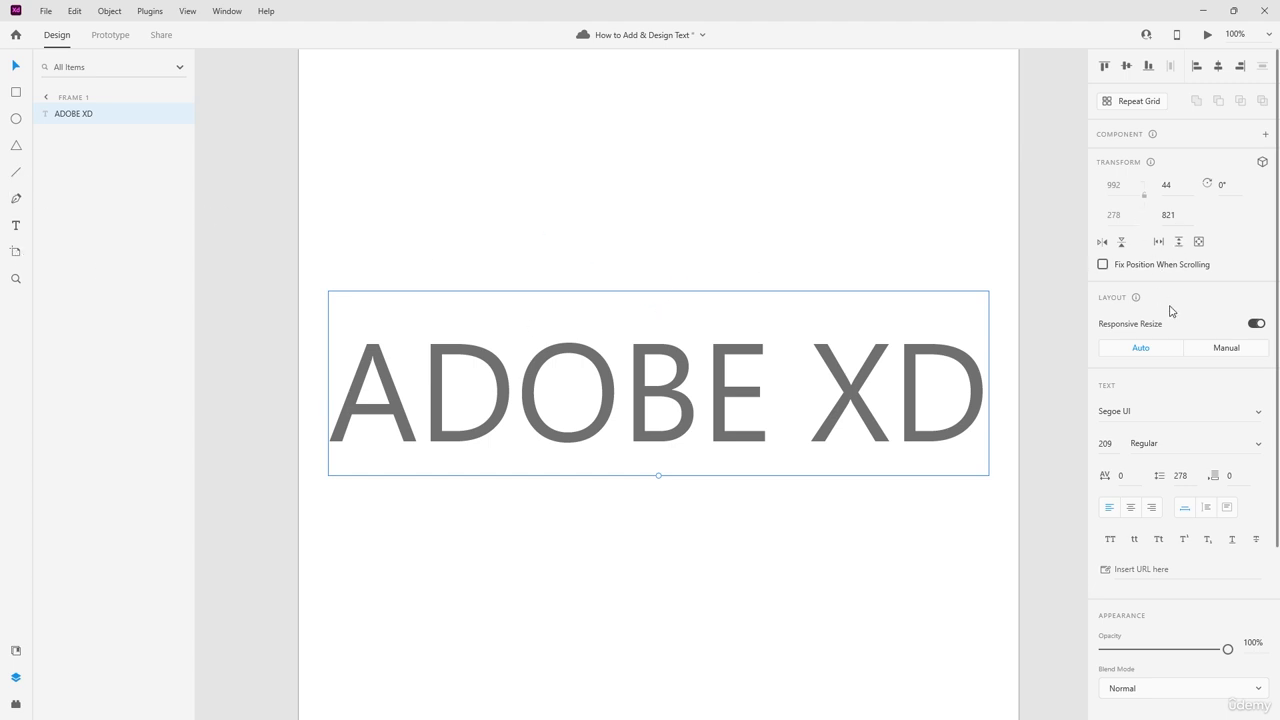
{"action": "left_click", "coordinate": [1258, 412]}
{"action": "scroll", "coordinate": [1160, 360], "scroll_direction": "down", "scroll_amount": 1}
{"action": "scroll", "coordinate": [1160, 366], "scroll_direction": "down", "scroll_amount": 12}
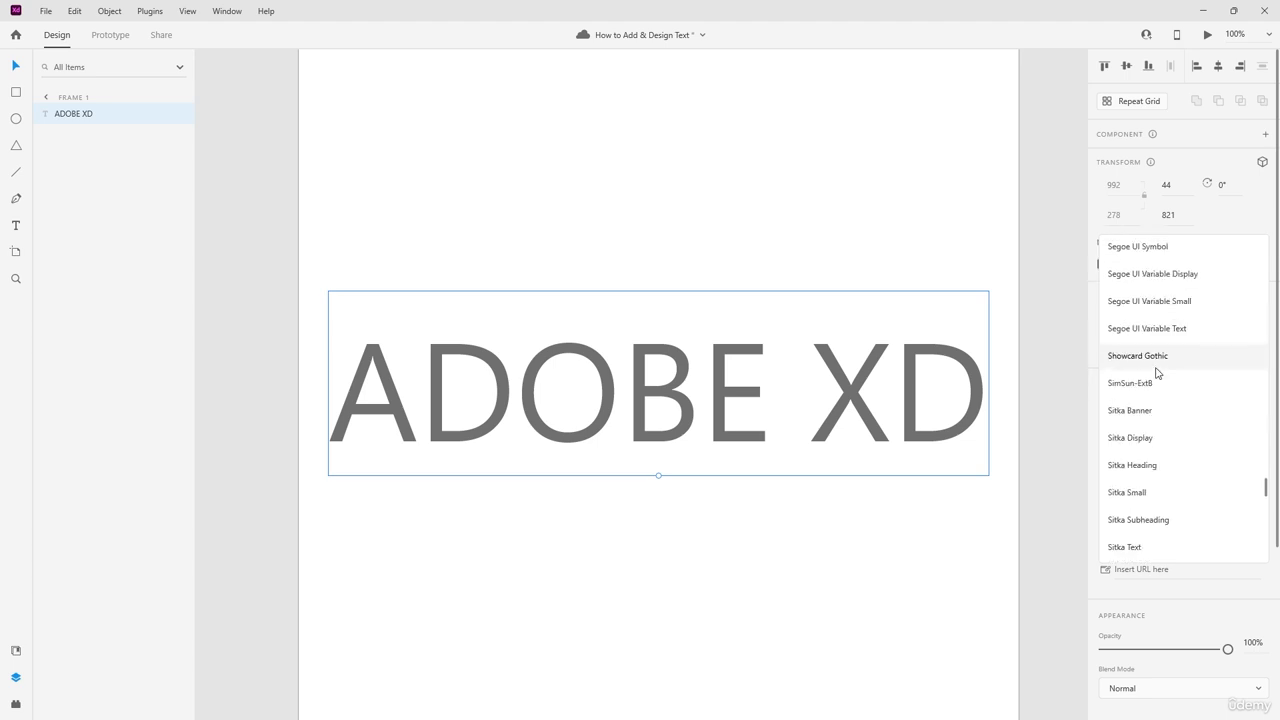
{"action": "scroll", "coordinate": [1173, 520], "scroll_direction": "down", "scroll_amount": 4}
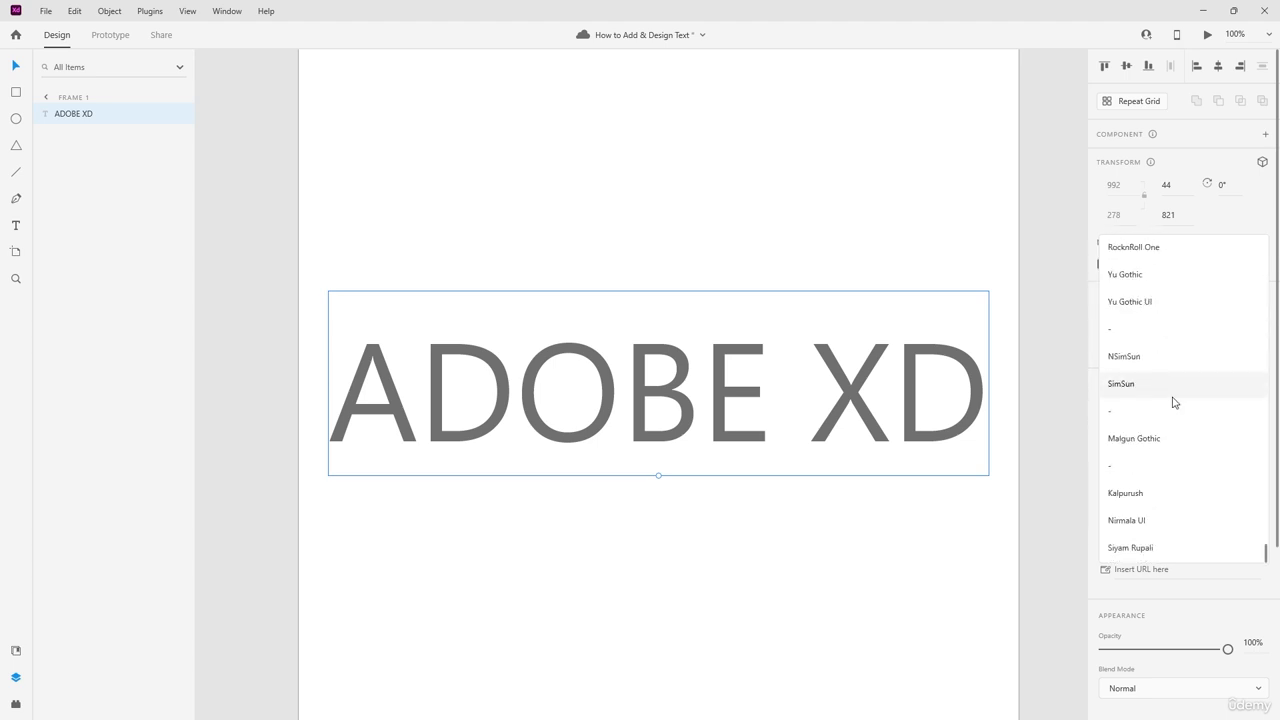
{"action": "left_click", "coordinate": [1128, 438]}
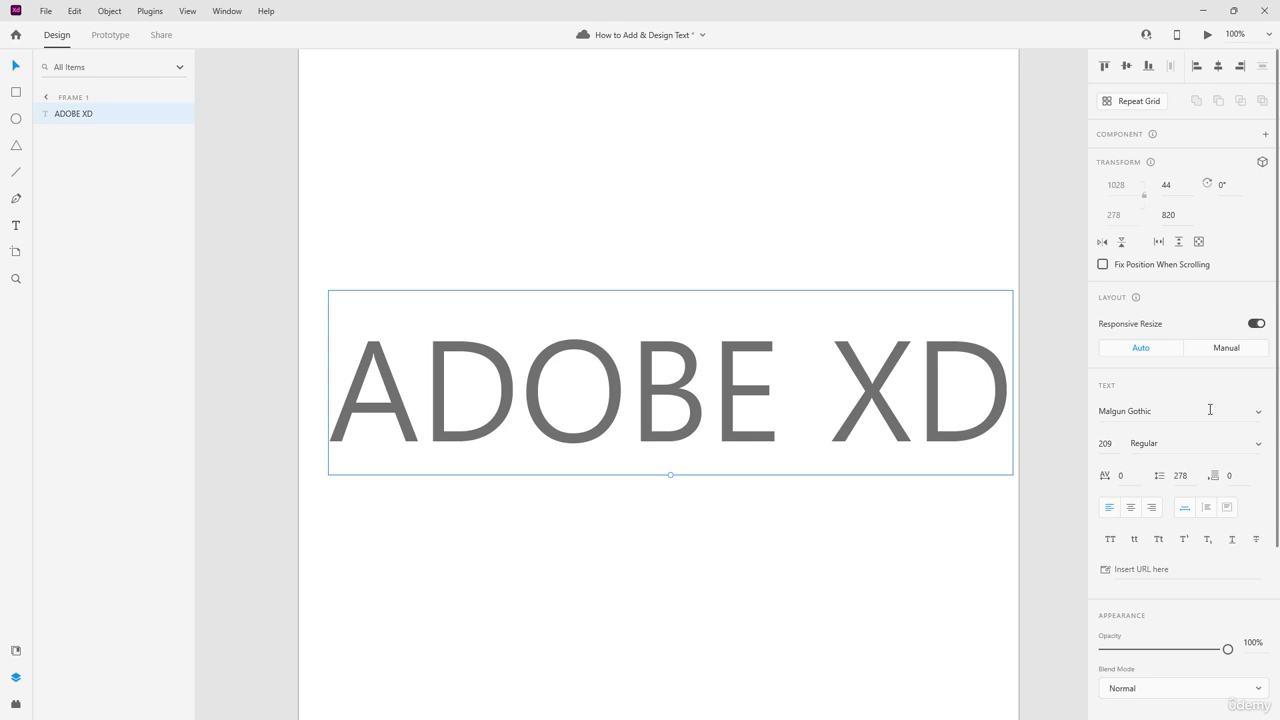
{"action": "left_click", "coordinate": [1262, 416]}
{"action": "left_click", "coordinate": [1150, 399]}
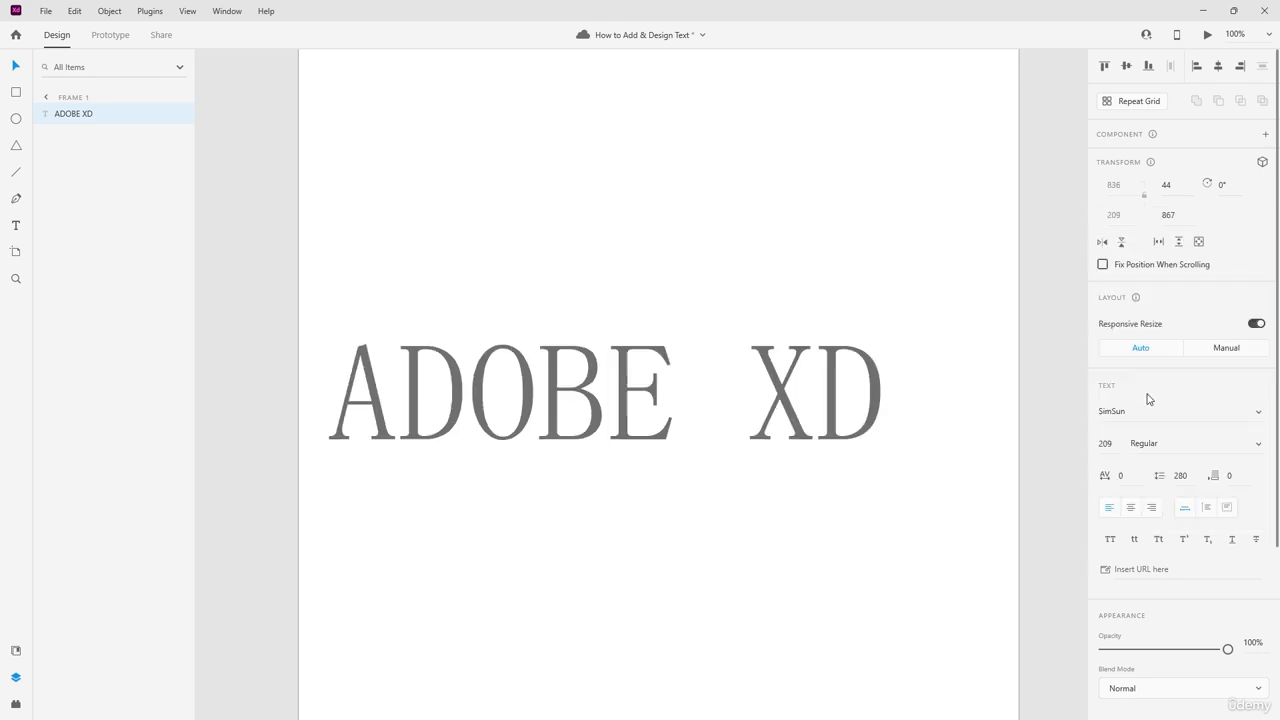
Step: Set the ADOBE XD text's font to Instagram and move the text to about X 6, Y 861
{"action": "left_click", "coordinate": [1262, 414]}
{"action": "scroll", "coordinate": [1186, 314], "scroll_direction": "up", "scroll_amount": 1}
{"action": "scroll", "coordinate": [1185, 315], "scroll_direction": "down", "scroll_amount": 3}
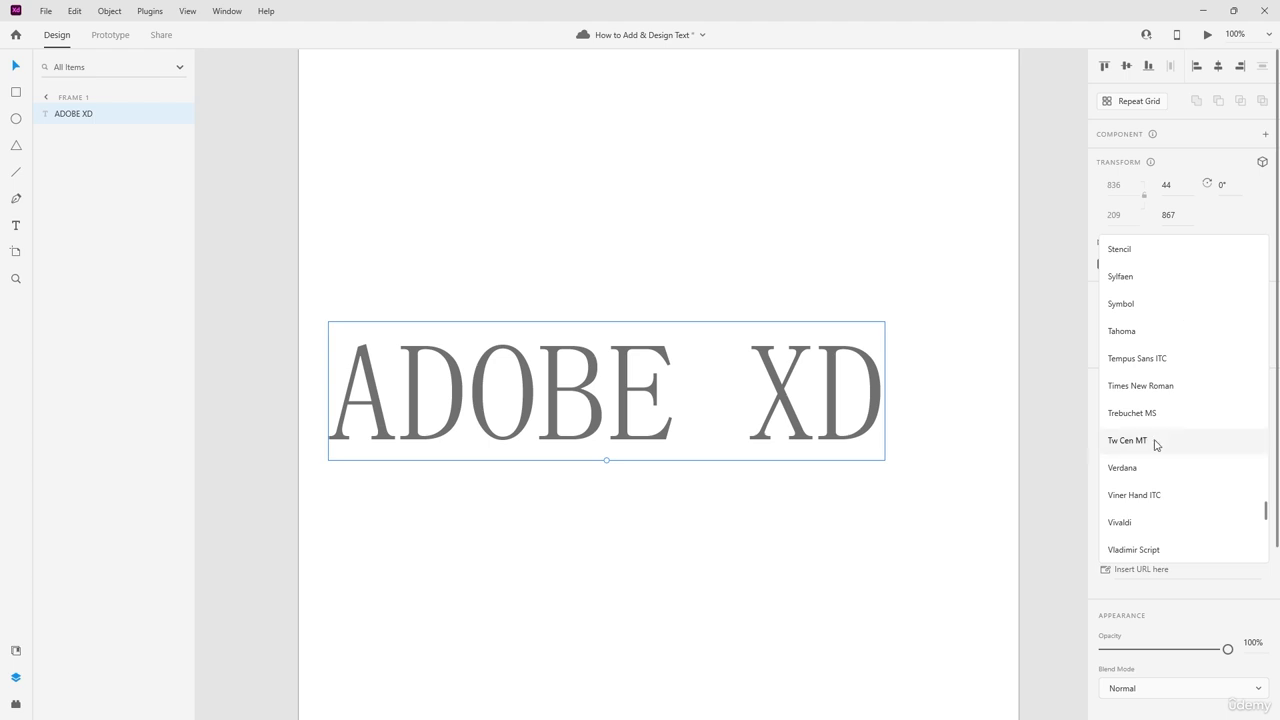
{"action": "scroll", "coordinate": [1170, 467], "scroll_direction": "up", "scroll_amount": 3}
{"action": "scroll", "coordinate": [1174, 466], "scroll_direction": "up", "scroll_amount": 15}
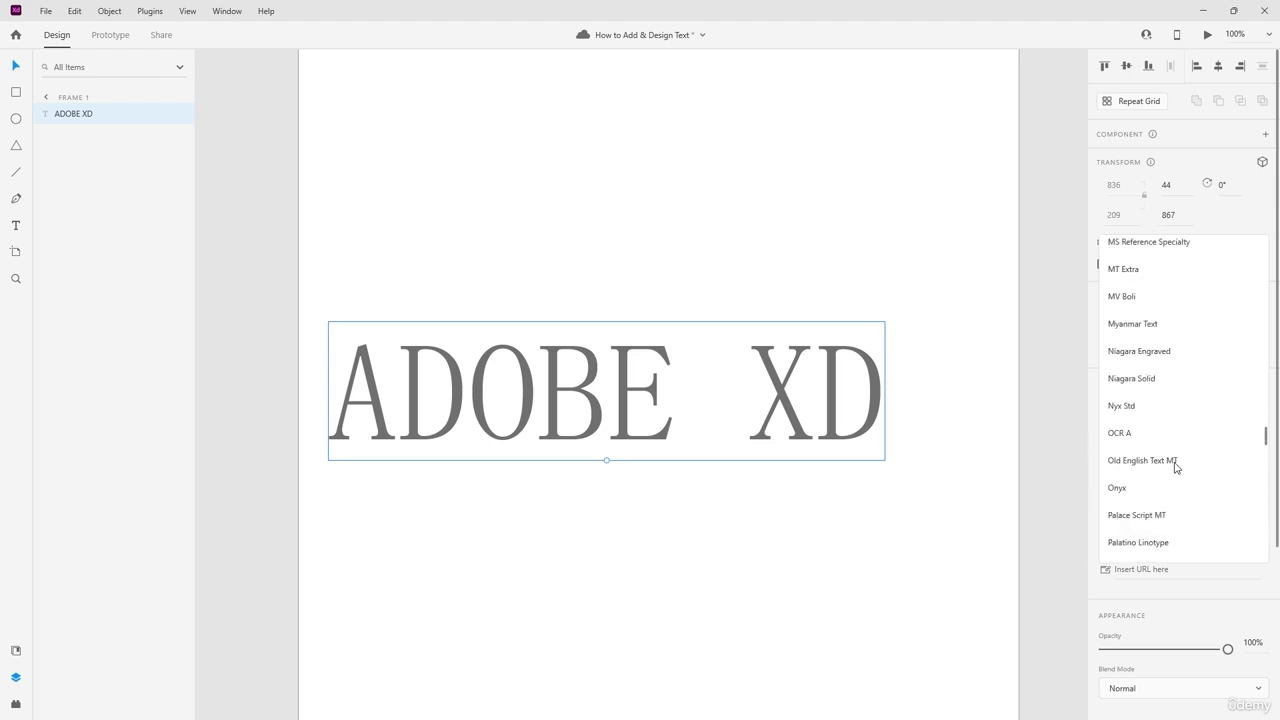
{"action": "scroll", "coordinate": [1176, 468], "scroll_direction": "up", "scroll_amount": 1}
{"action": "scroll", "coordinate": [1176, 468], "scroll_direction": "up", "scroll_amount": 5}
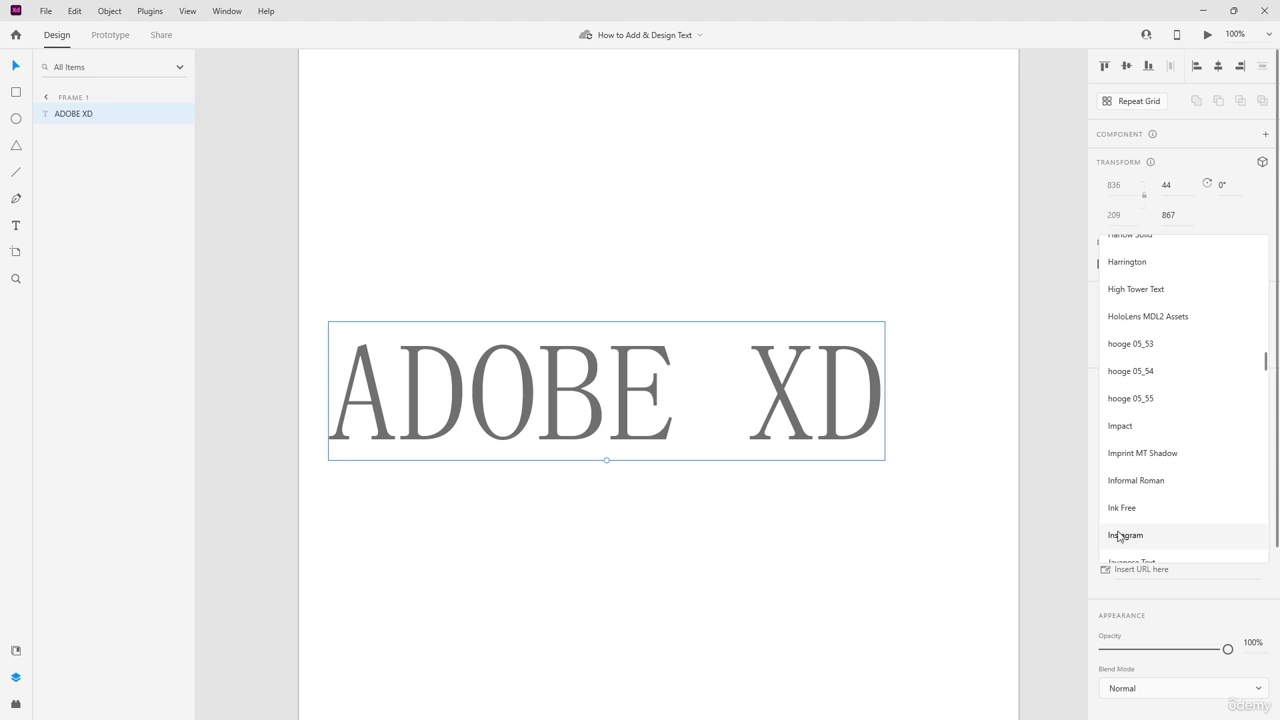
{"action": "left_click", "coordinate": [1123, 532]}
{"action": "mouse_move", "coordinate": [720, 393]}
{"action": "left_mouse_down"}
{"action": "mouse_move", "coordinate": [749, 382]}
{"action": "mouse_move", "coordinate": [699, 383]}
{"action": "left_mouse_up"}
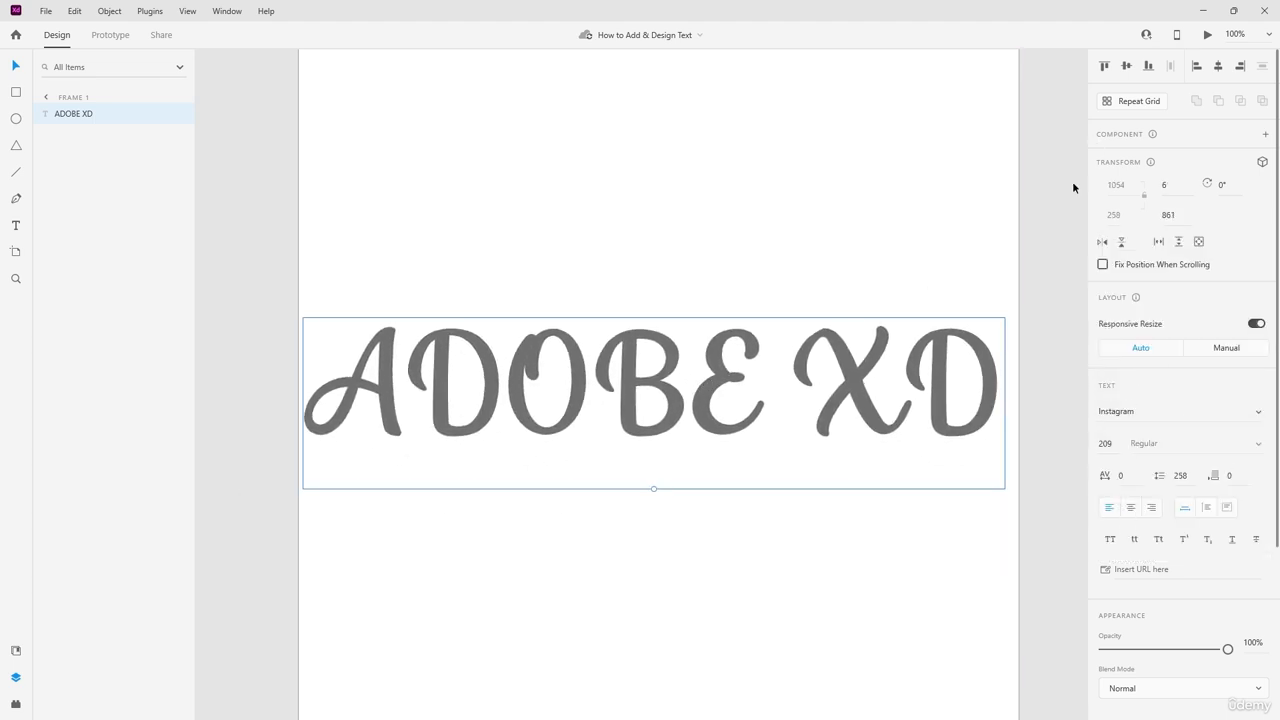
Step: Replace the ADOBE XD wording with "Instagram" and move the text to about X 84, Y 865
{"action": "double_click", "coordinate": [705, 366]}
{"action": "left_click", "coordinate": [792, 400]}
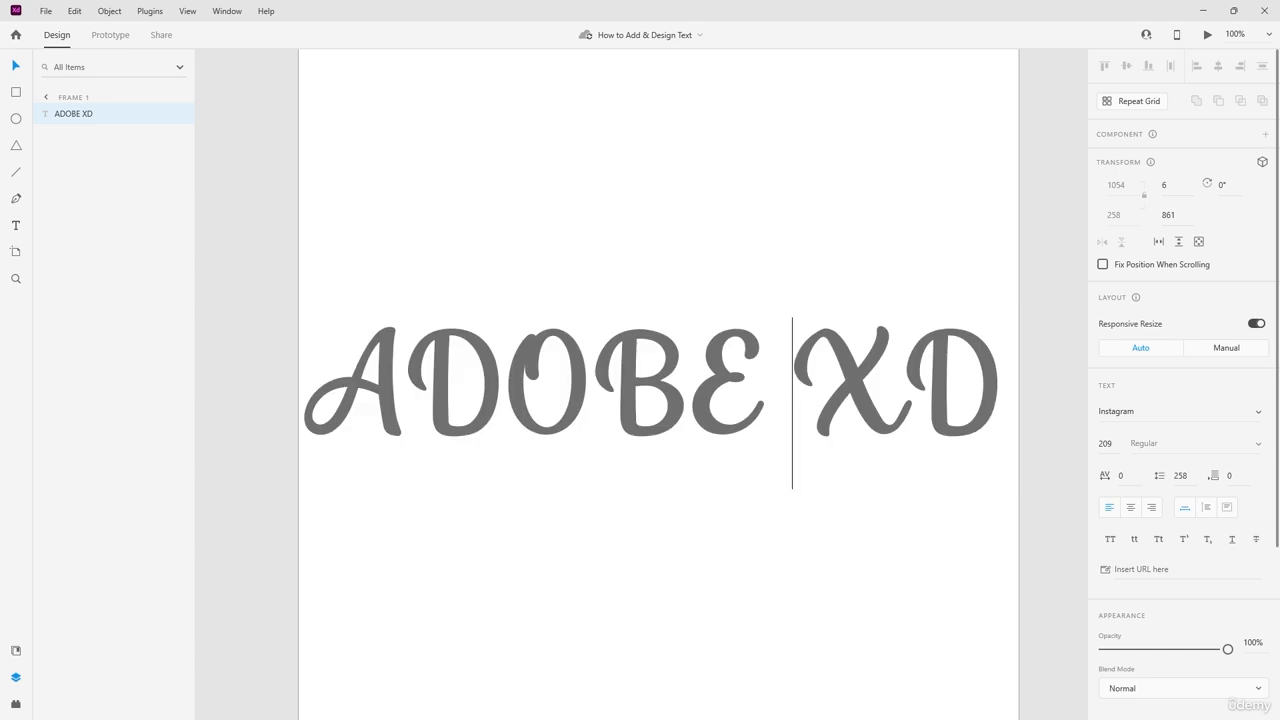
{"action": "left_click", "coordinate": [16, 63]}
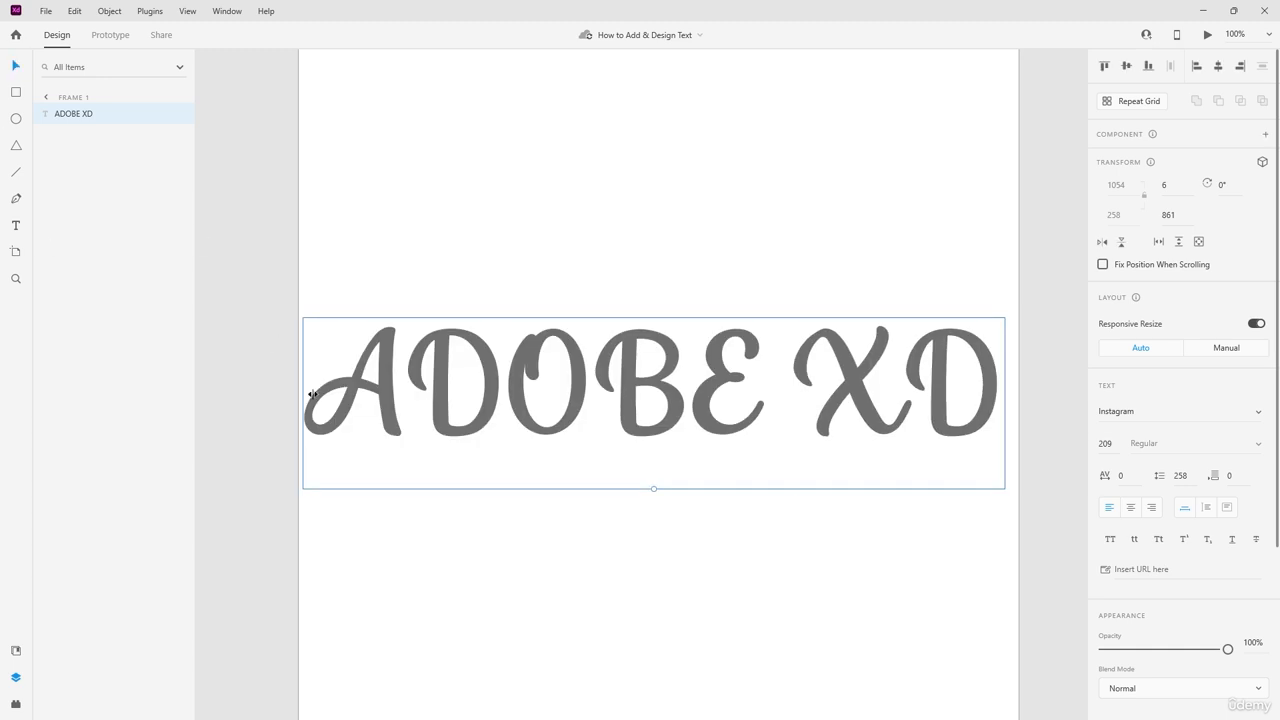
{"action": "double_click", "coordinate": [584, 369]}
{"action": "left_click", "coordinate": [596, 390]}
{"action": "left_click", "coordinate": [797, 400]}
{"action": "key", "text": "shift+Left"}
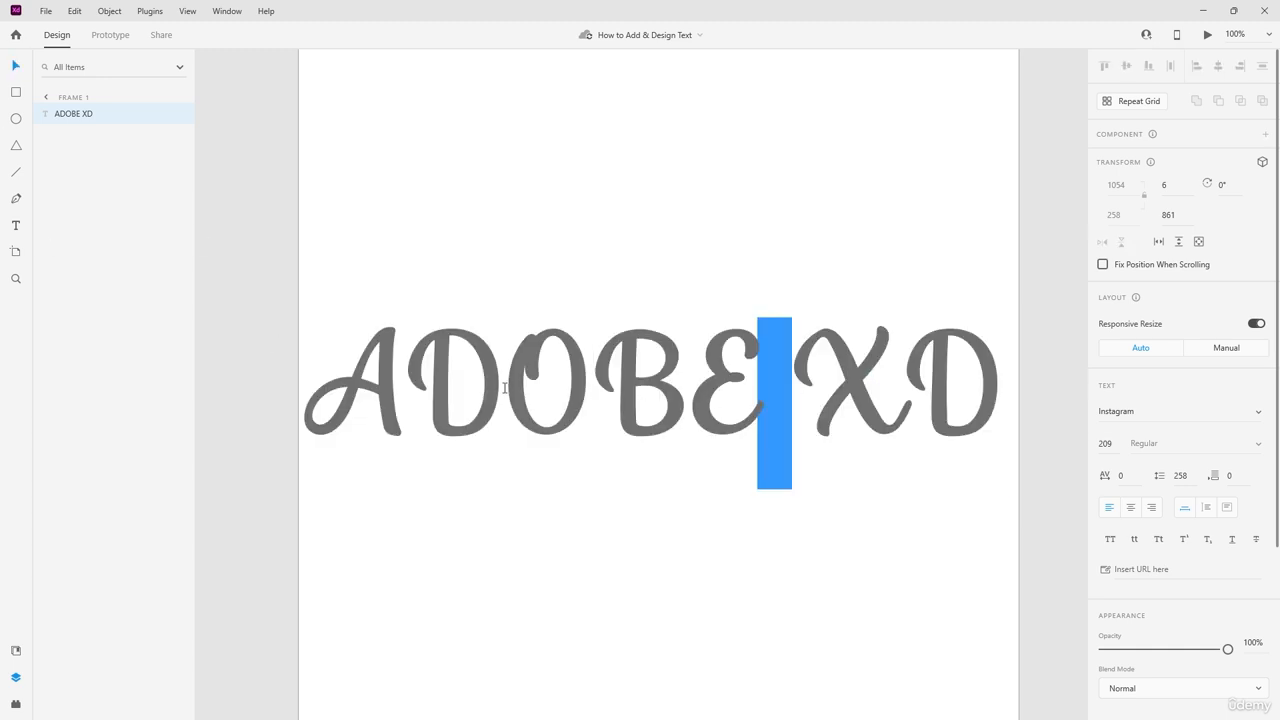
{"action": "left_click_drag", "start_coordinate": [505, 388], "coordinate": [808, 405]}
{"action": "left_click_drag", "start_coordinate": [1003, 398], "coordinate": [739, 392]}
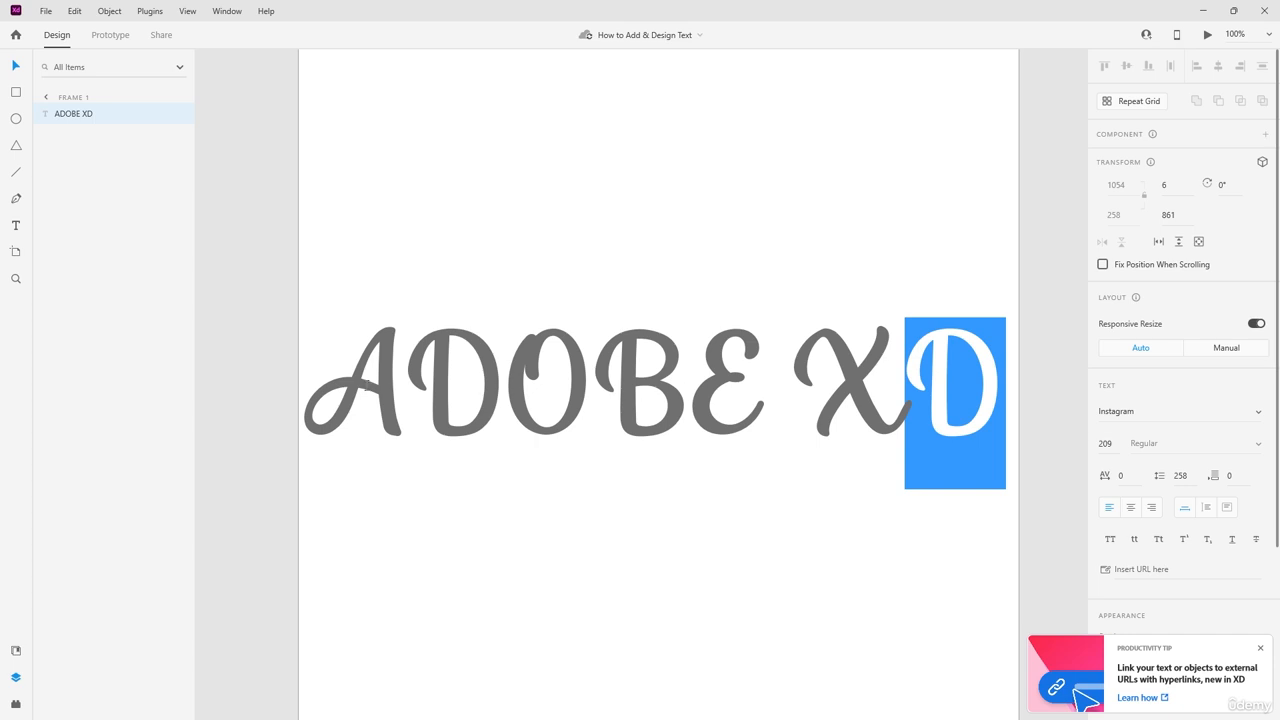
{"action": "left_click_drag", "start_coordinate": [366, 383], "coordinate": [333, 388]}
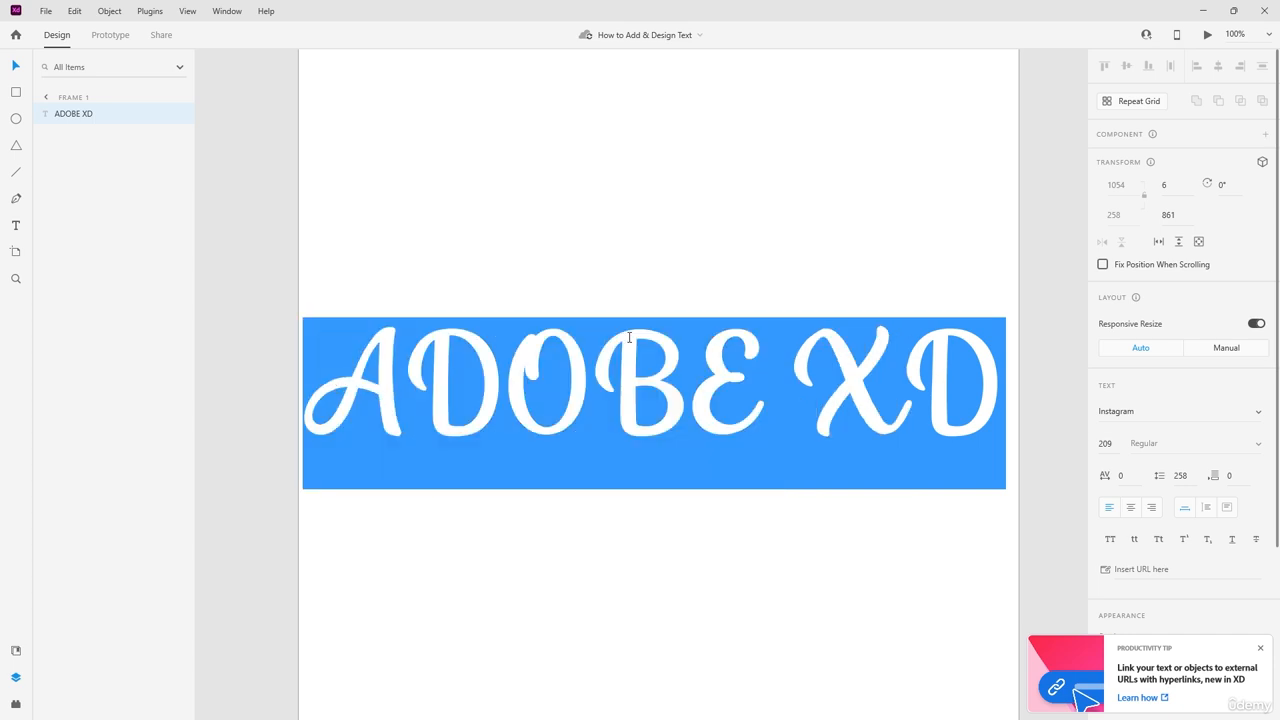
{"action": "type", "text": "I"}
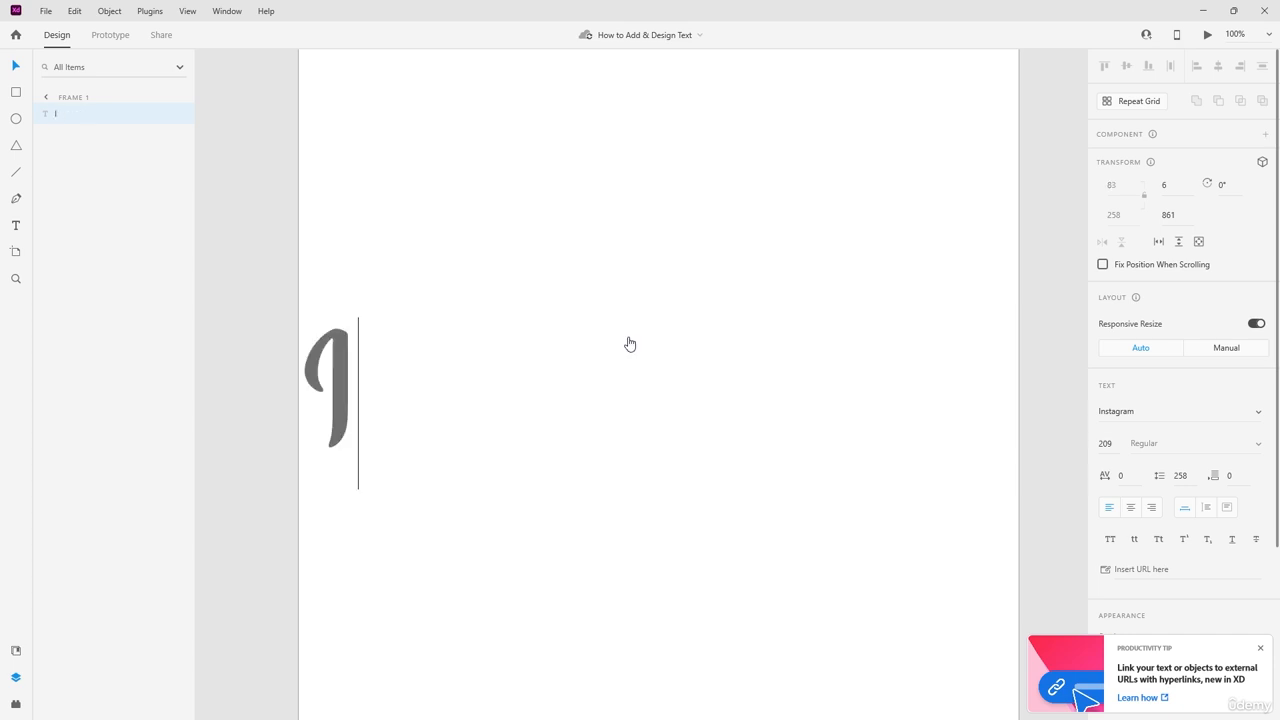
{"action": "type", "text": "nstagram"}
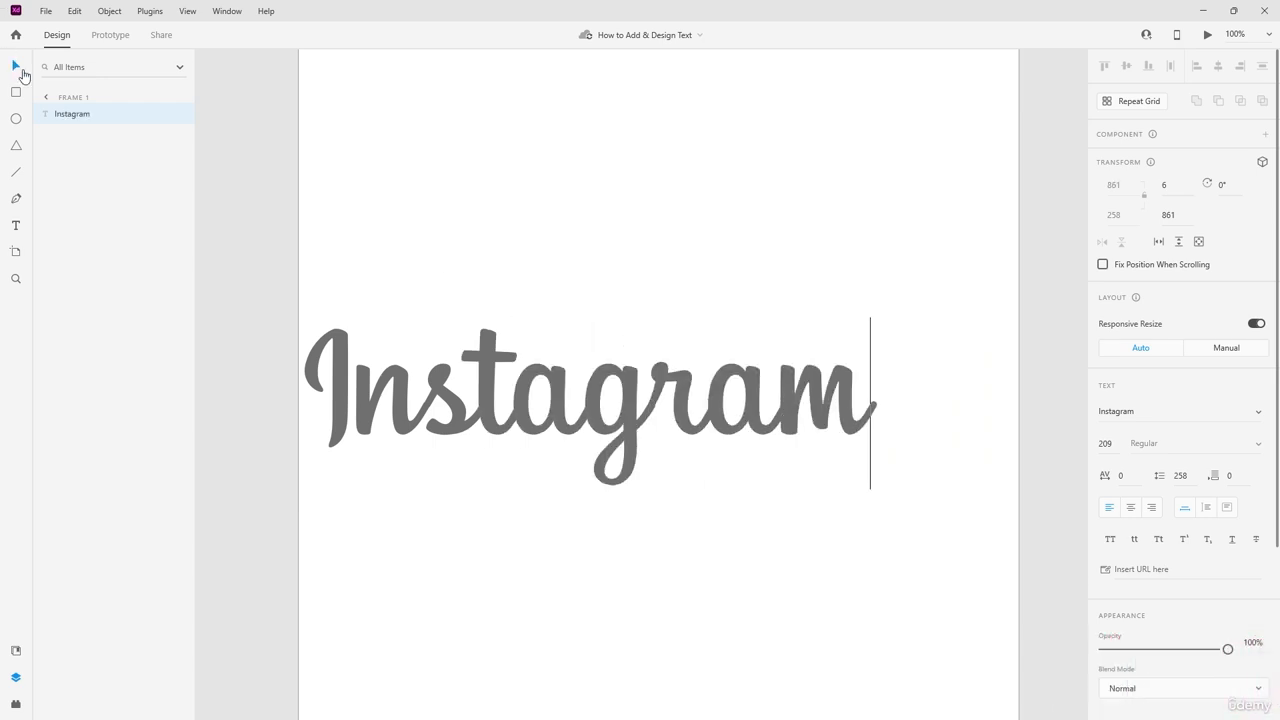
{"action": "key", "text": "Escape"}
{"action": "left_click_drag", "start_coordinate": [515, 417], "coordinate": [567, 420]}
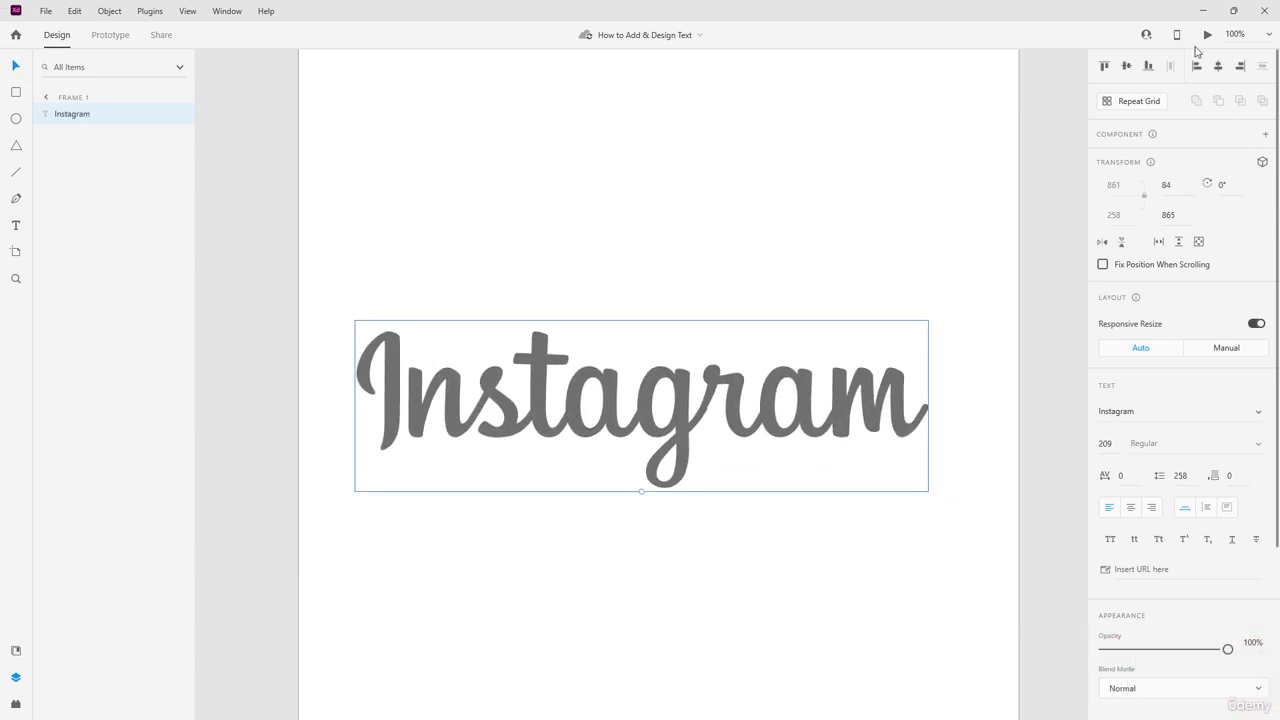
Step: Center the Instagram text vertically and horizontally on the artboard
{"action": "left_click", "coordinate": [1126, 66]}
{"action": "left_click", "coordinate": [1218, 66]}
{"action": "left_click", "coordinate": [596, 151]}
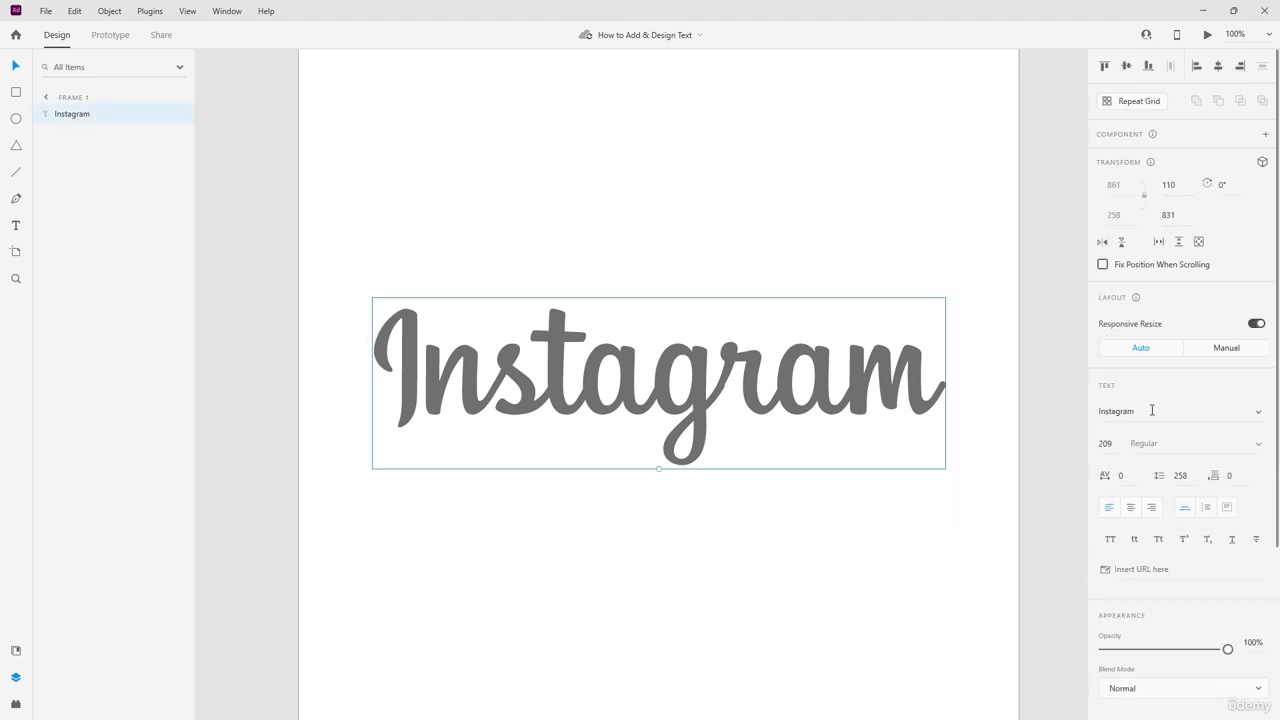
{"action": "left_click", "coordinate": [1257, 415]}
{"action": "left_click", "coordinate": [1259, 416]}
{"action": "left_click", "coordinate": [1261, 413]}
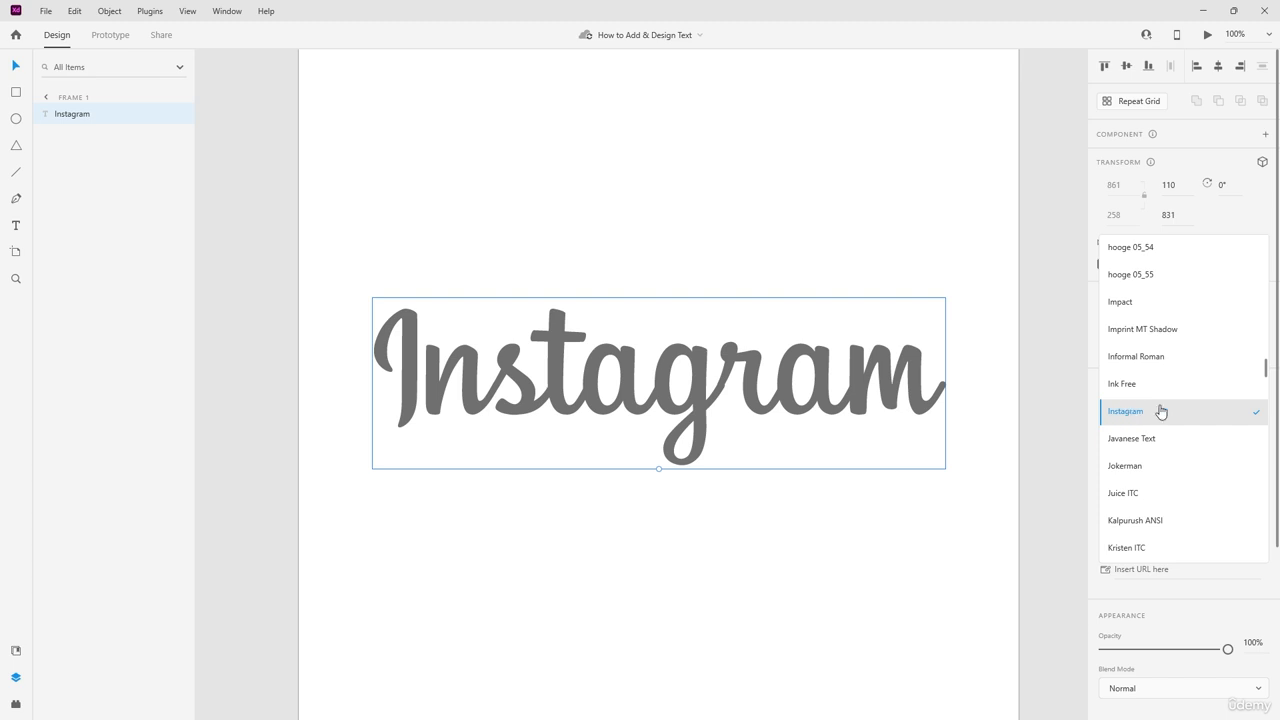
{"action": "left_click", "coordinate": [950, 283]}
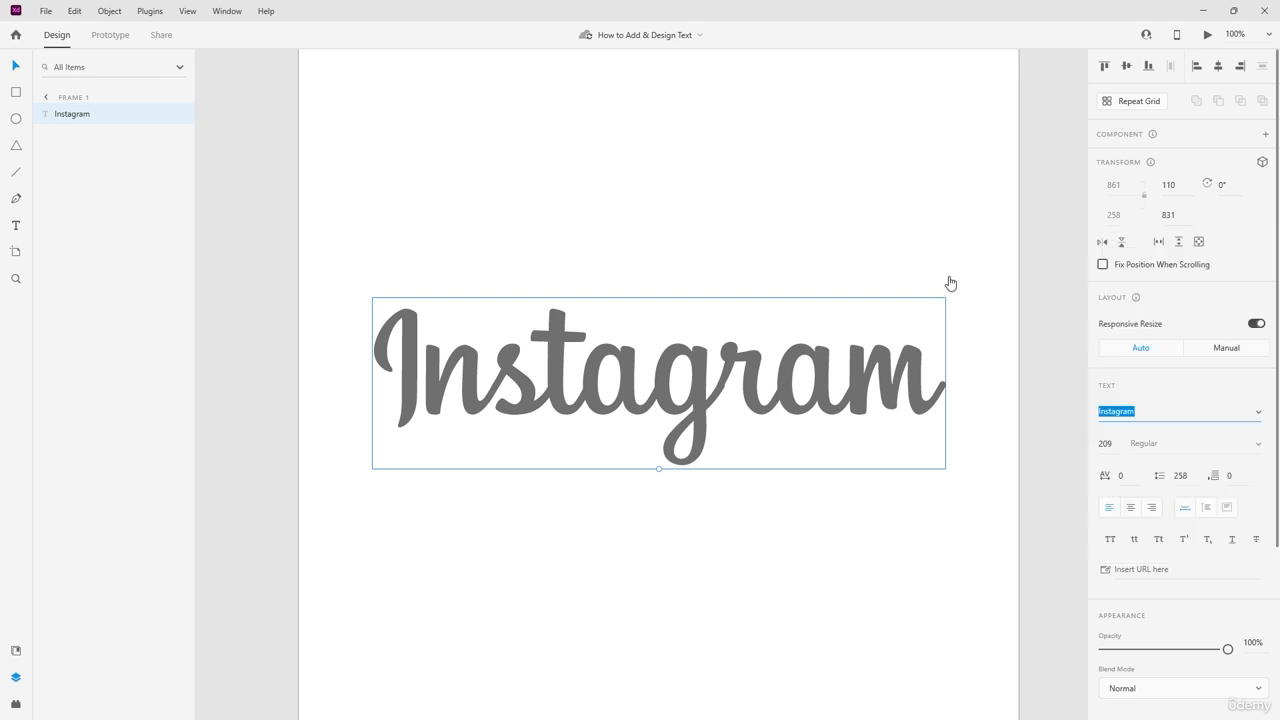
Step: Set the Instagram text's font size to 150 and re-center the text horizontally and vertically on the artboard
{"action": "left_click", "coordinate": [1110, 445]}
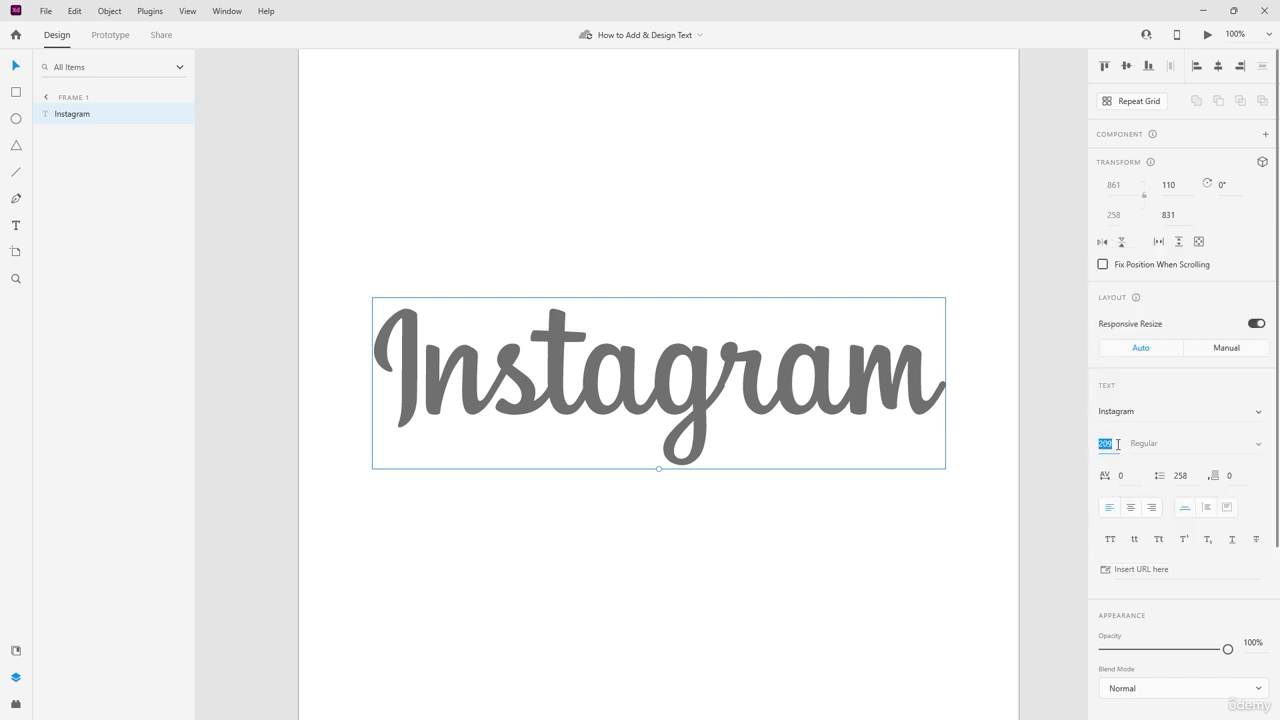
{"action": "left_click_drag", "start_coordinate": [1116, 445], "coordinate": [1063, 442]}
{"action": "type", "text": "150"}
{"action": "key", "text": "Return"}
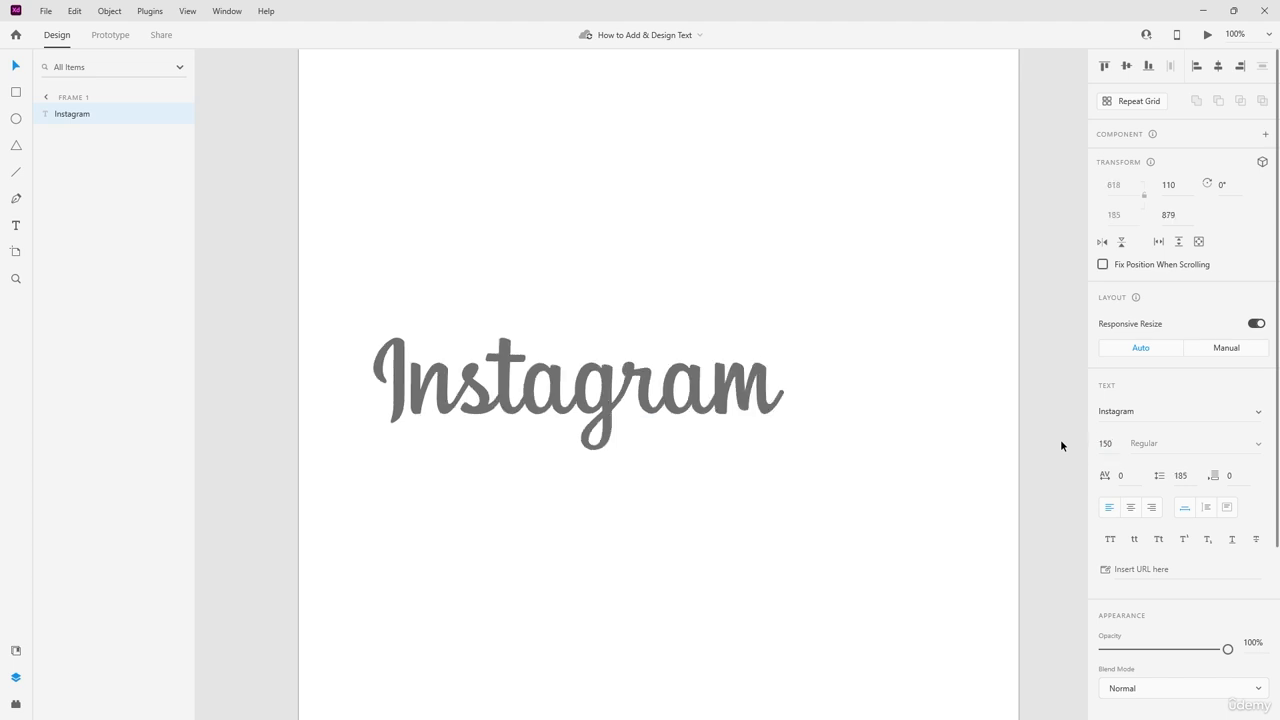
{"action": "left_click_drag", "start_coordinate": [508, 436], "coordinate": [646, 429]}
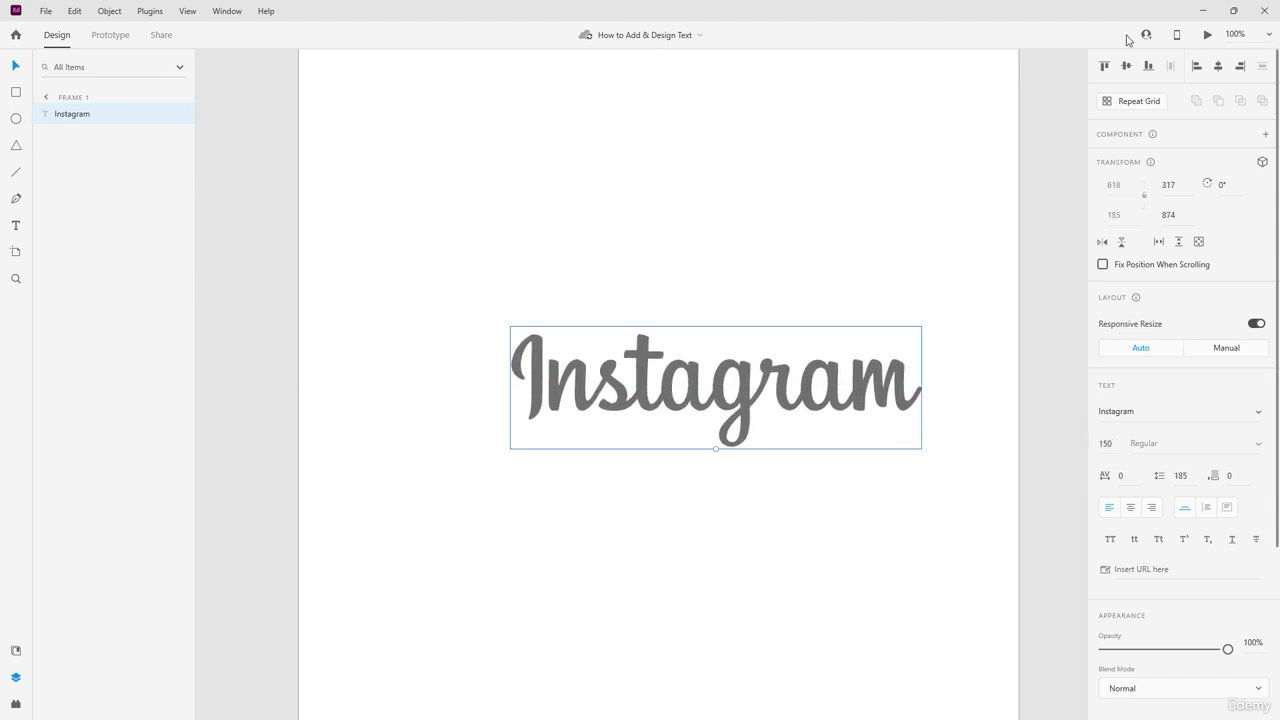
{"action": "left_click", "coordinate": [1220, 68]}
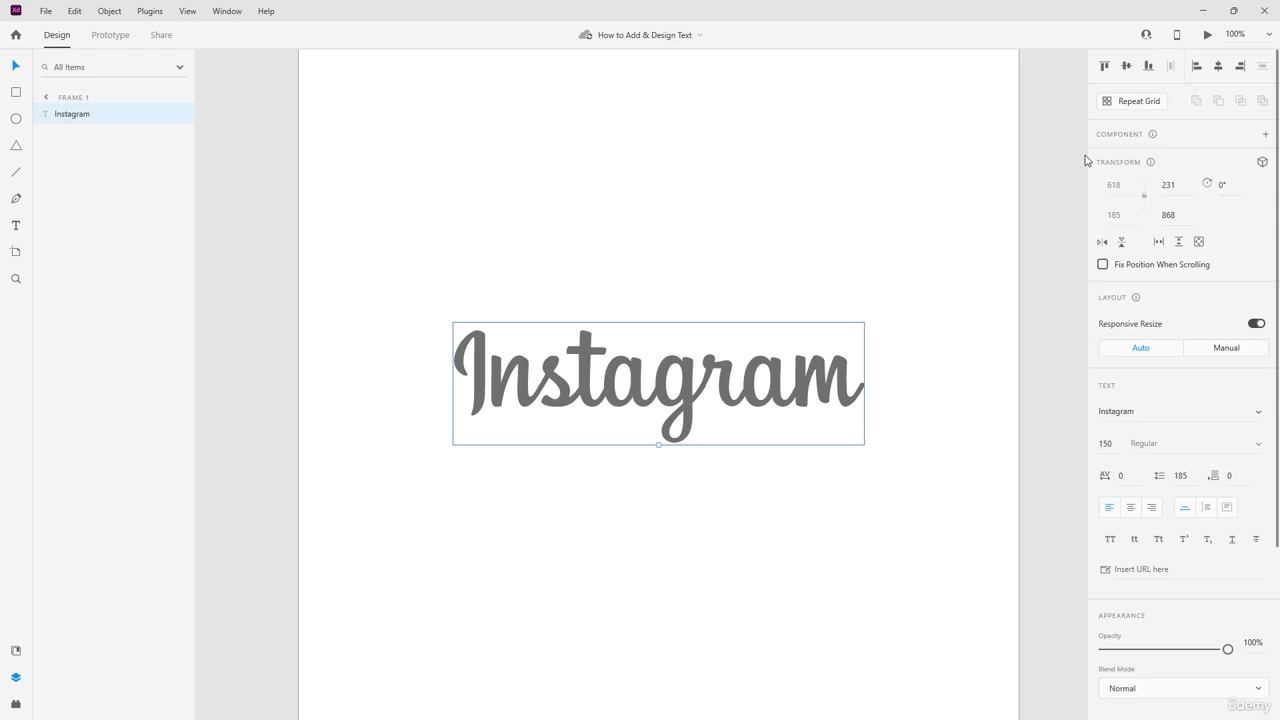
Step: Try the Goudy Stout and Gigi fonts on the Instagram text
{"action": "left_click", "coordinate": [1261, 412]}
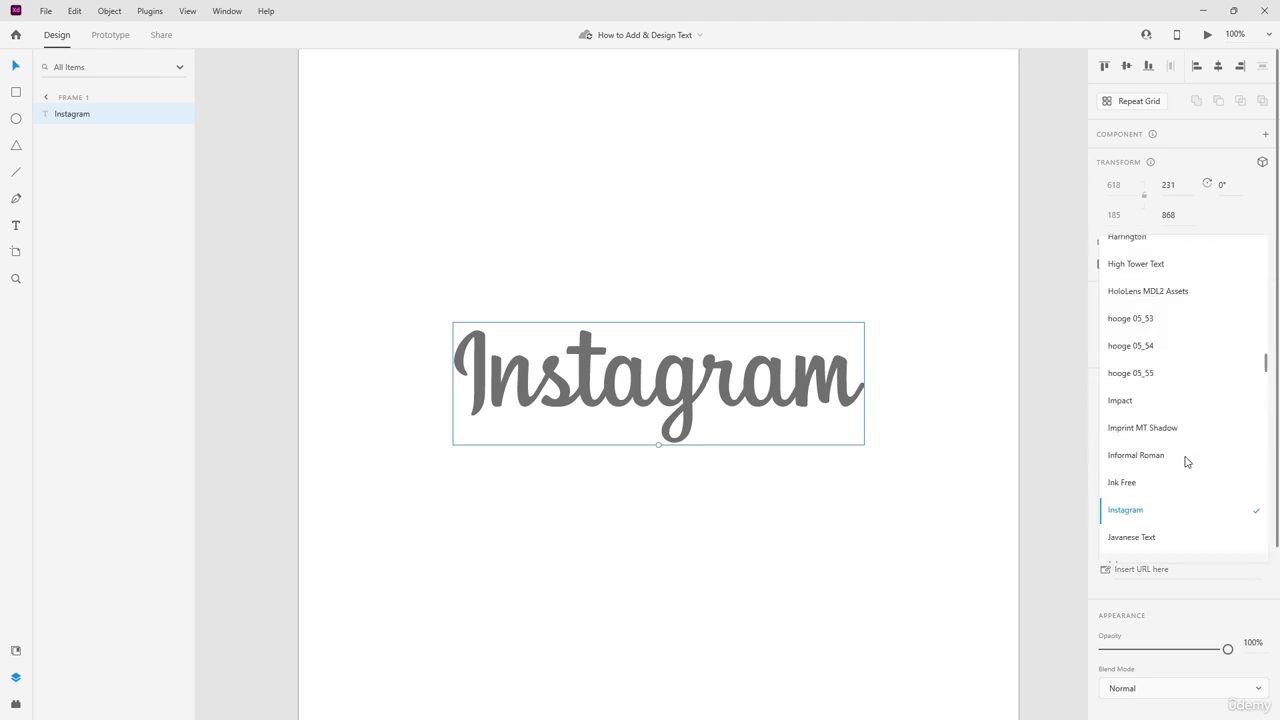
{"action": "scroll", "coordinate": [1187, 461], "scroll_direction": "up", "scroll_amount": 3}
{"action": "left_click", "coordinate": [1149, 304]}
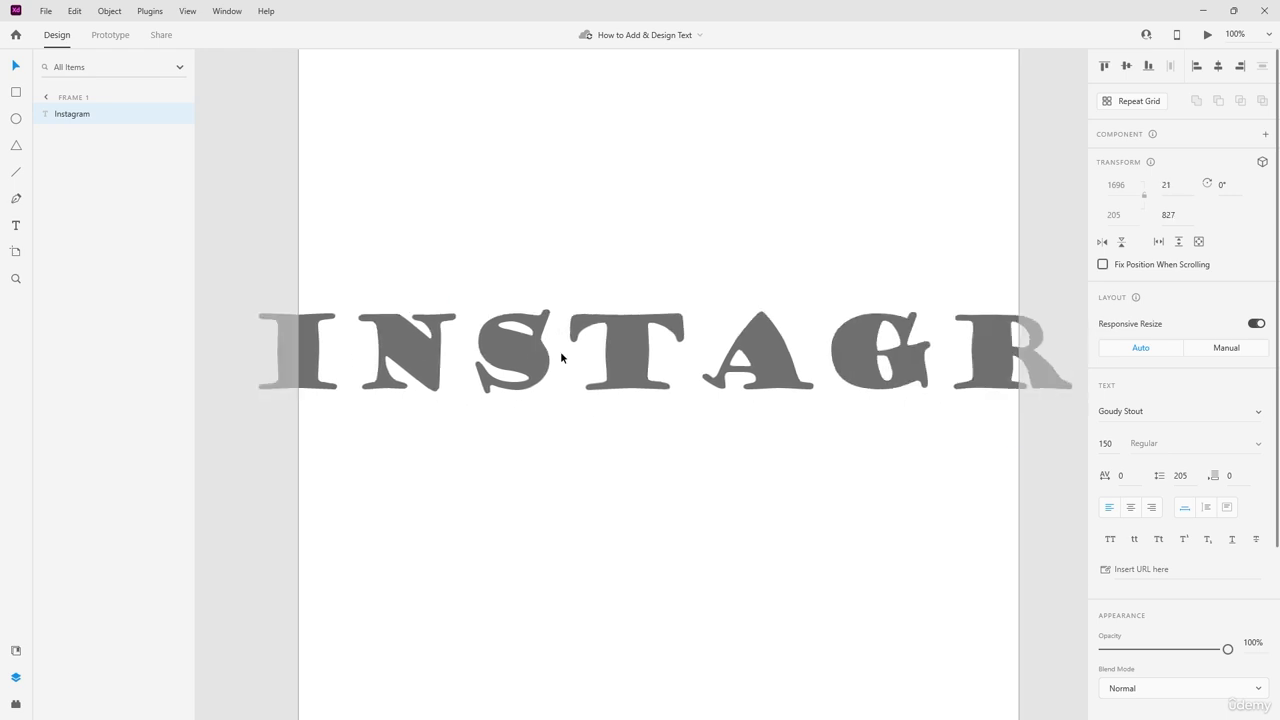
{"action": "left_click", "coordinate": [1255, 413]}
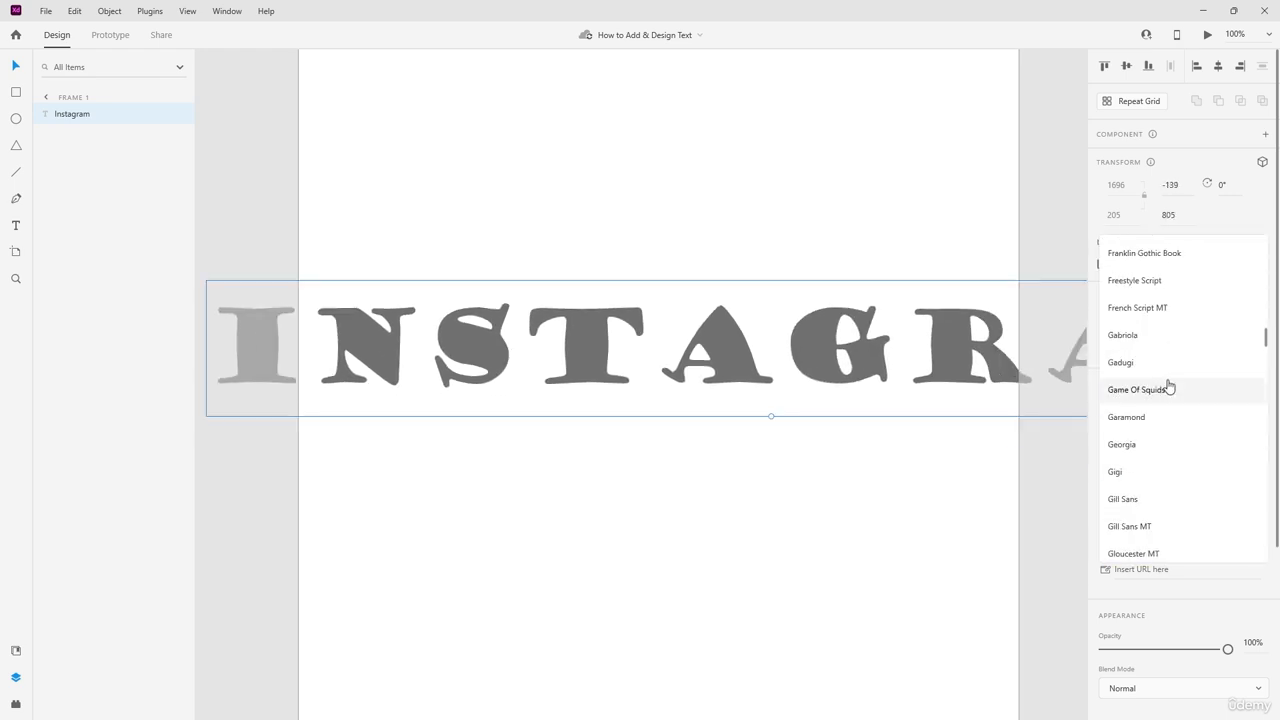
{"action": "left_click", "coordinate": [1143, 471]}
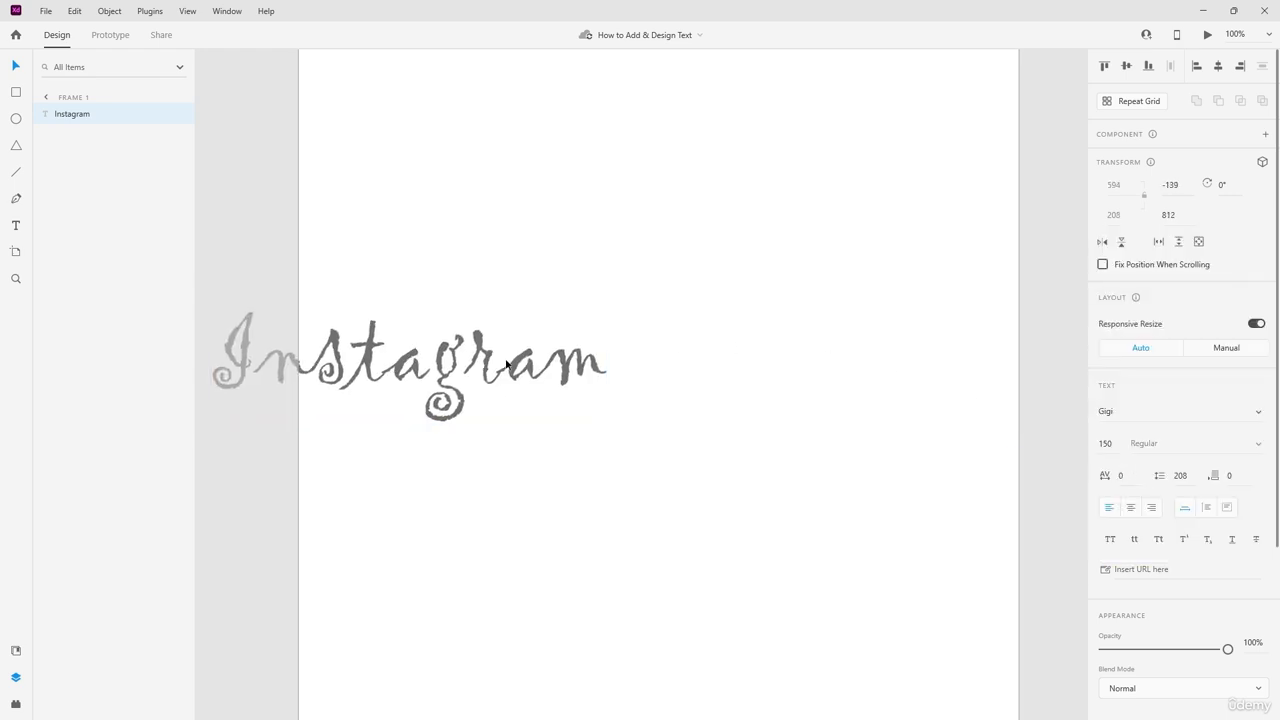
Step: Try the Game Of Squids and Gabriola fonts on the Instagram text and move it to about X 449, Y 896
{"action": "left_click", "coordinate": [1257, 414]}
{"action": "scroll", "coordinate": [1150, 380], "scroll_direction": "up", "scroll_amount": 2}
{"action": "left_click", "coordinate": [1149, 483]}
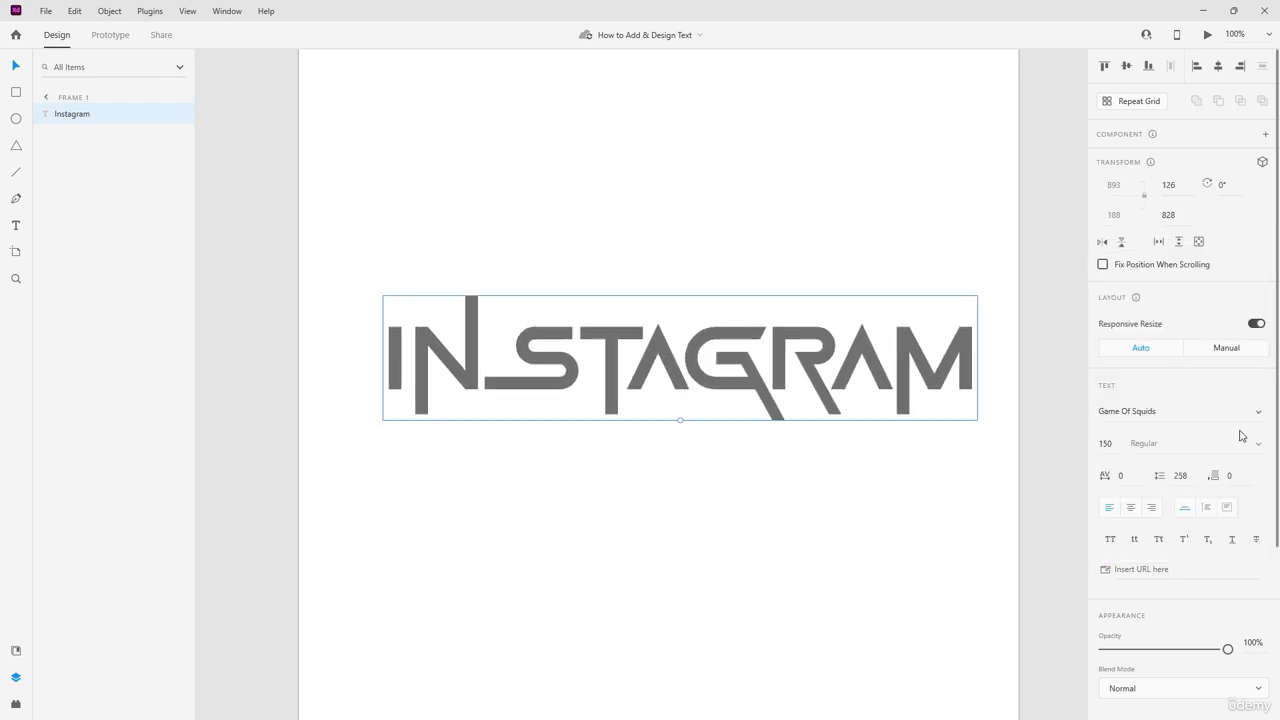
{"action": "left_click", "coordinate": [1257, 412]}
{"action": "scroll", "coordinate": [1174, 391], "scroll_direction": "up", "scroll_amount": 1}
{"action": "left_click", "coordinate": [1169, 363]}
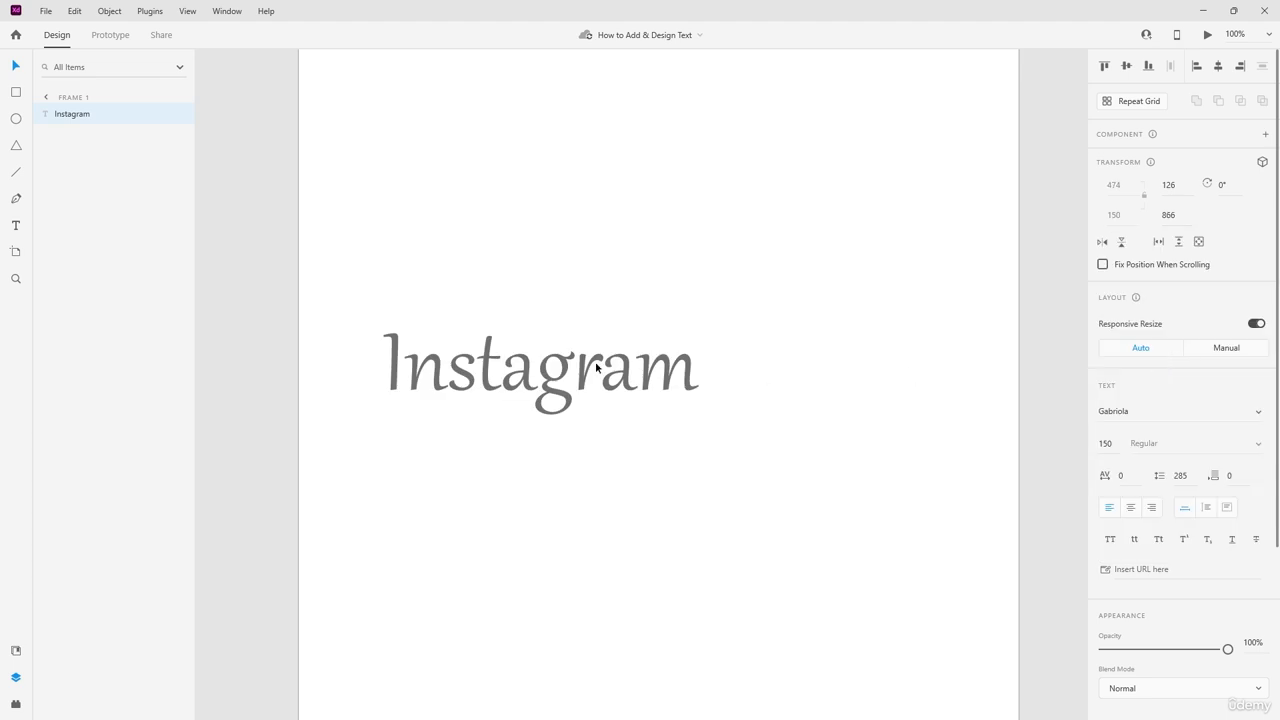
{"action": "left_click_drag", "start_coordinate": [596, 368], "coordinate": [820, 390]}
Step: Try the Freestyle Script and Cooper fonts on the Instagram text, repositioning it on the artboard
{"action": "left_click", "coordinate": [1259, 414]}
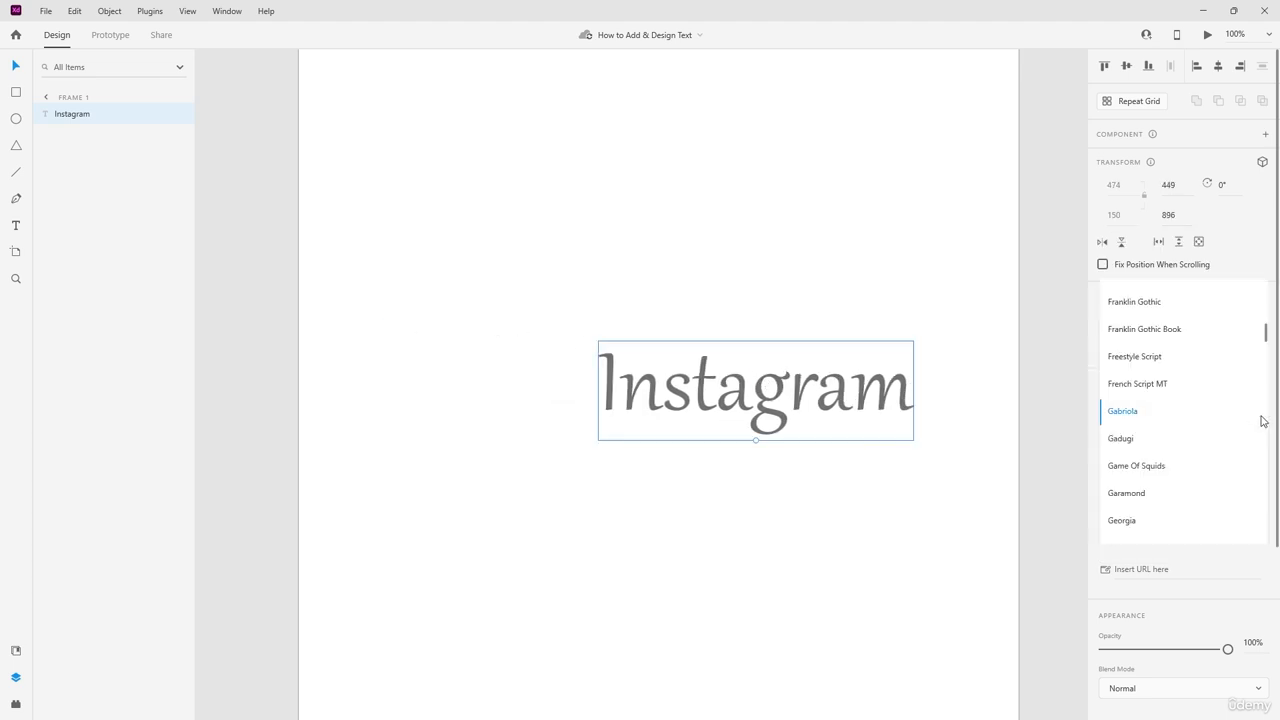
{"action": "left_click", "coordinate": [1164, 360]}
{"action": "left_click_drag", "start_coordinate": [773, 396], "coordinate": [684, 385]}
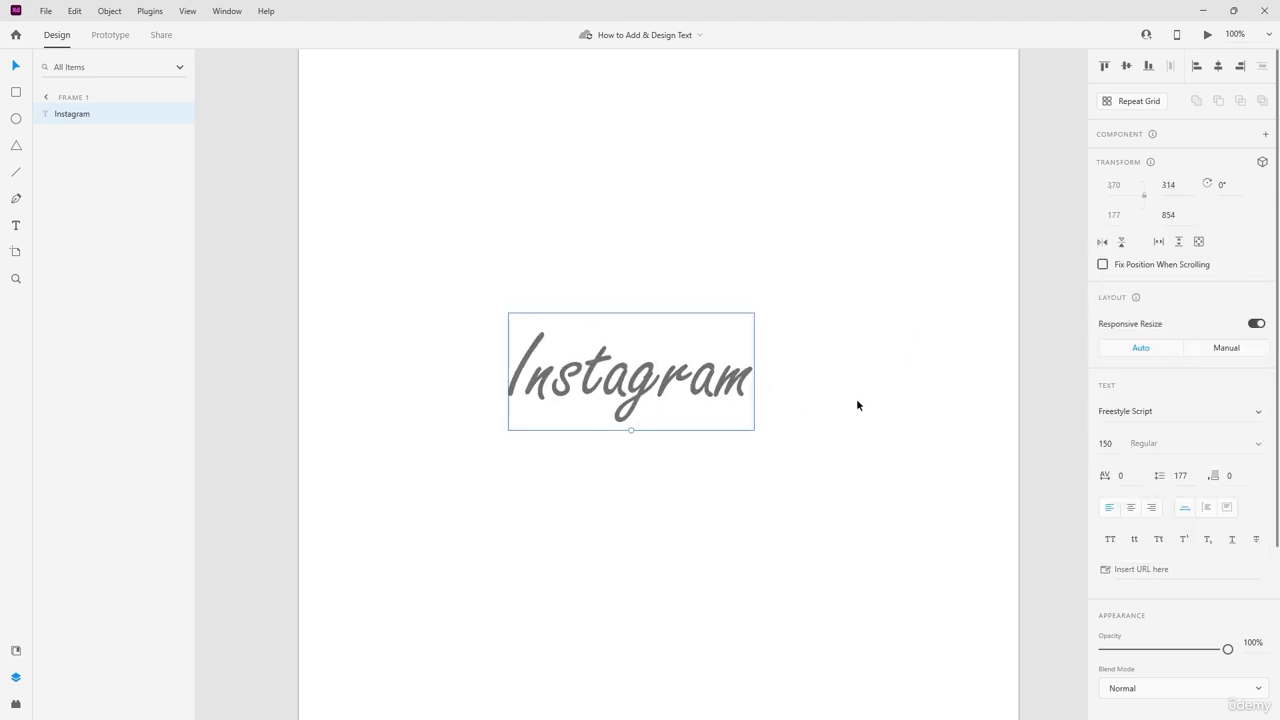
{"action": "left_click", "coordinate": [1259, 416]}
{"action": "scroll", "coordinate": [1155, 394], "scroll_direction": "up", "scroll_amount": 3}
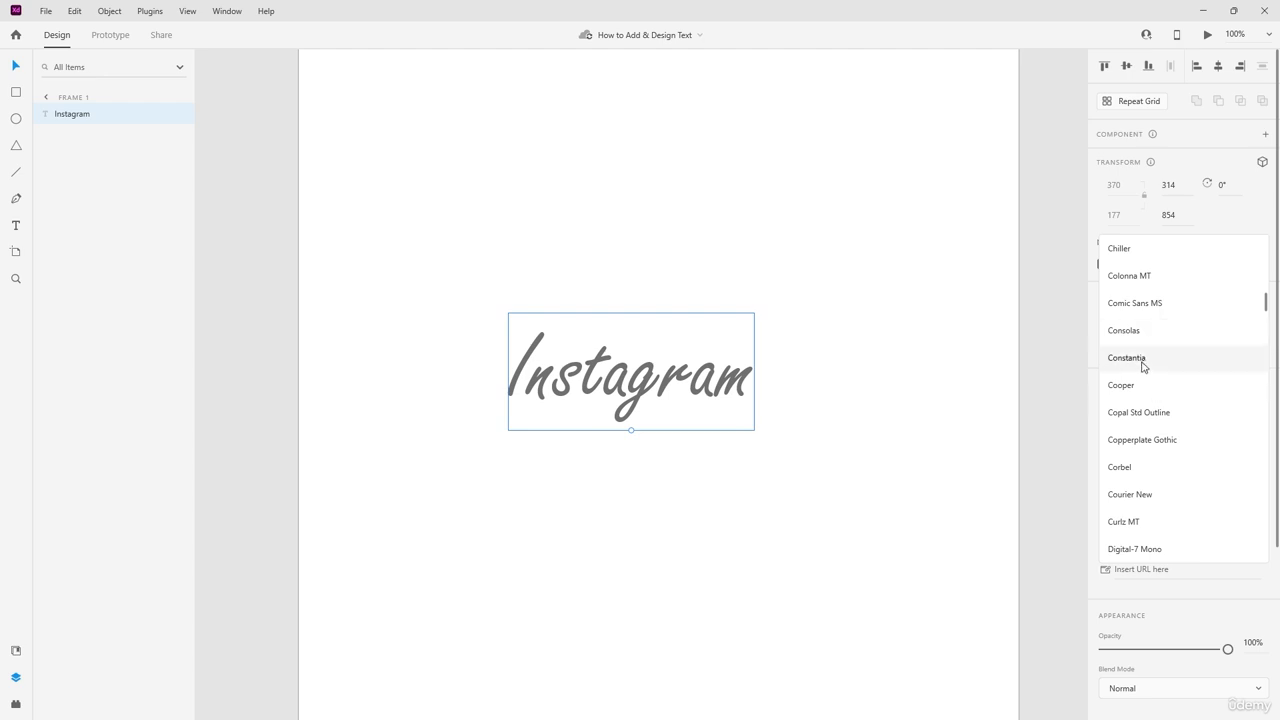
{"action": "left_click", "coordinate": [1155, 394]}
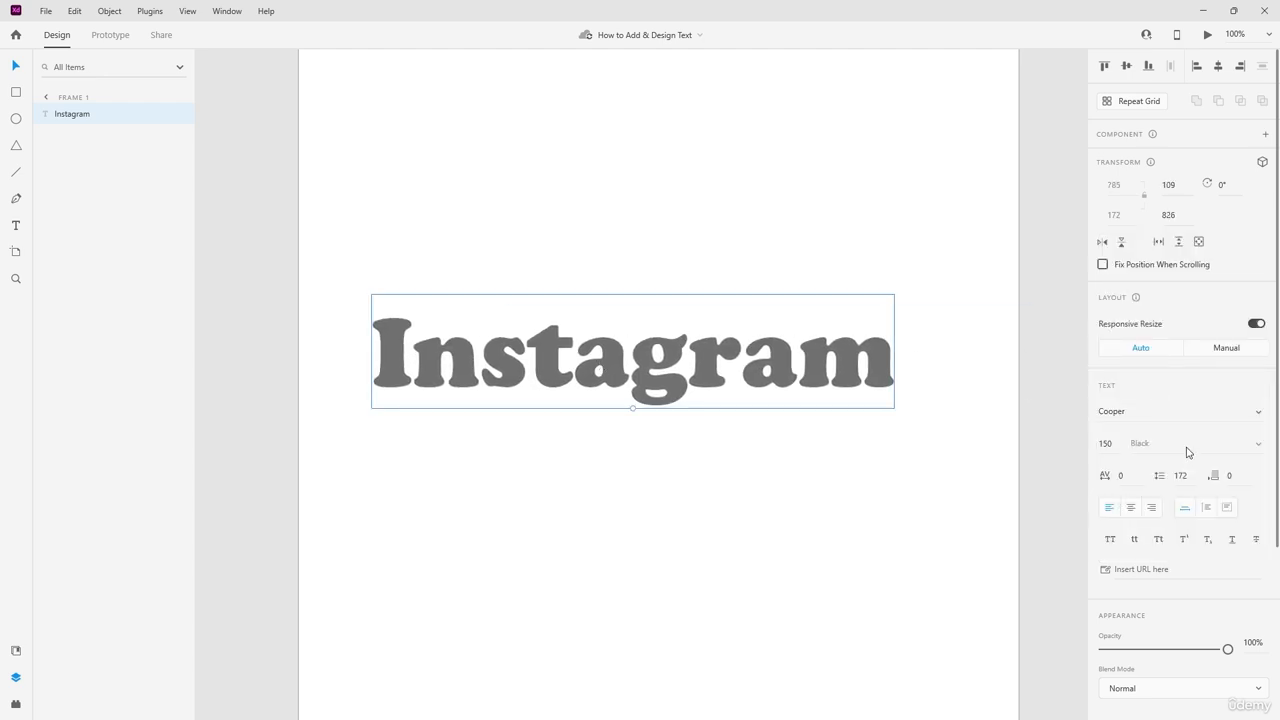
Step: Try the Century font on the Instagram text and move it to about X 286, Y 812
{"action": "left_click", "coordinate": [1257, 414]}
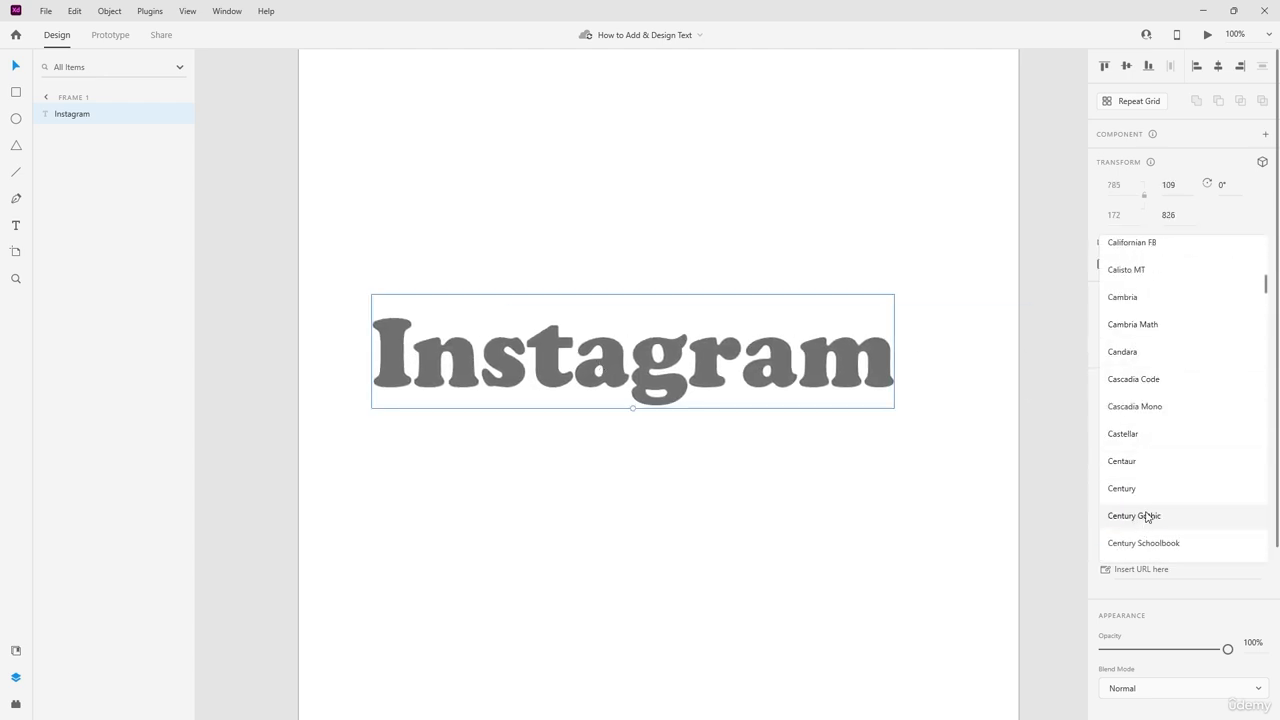
{"action": "left_click", "coordinate": [1120, 483]}
{"action": "left_click_drag", "start_coordinate": [800, 365], "coordinate": [917, 362]}
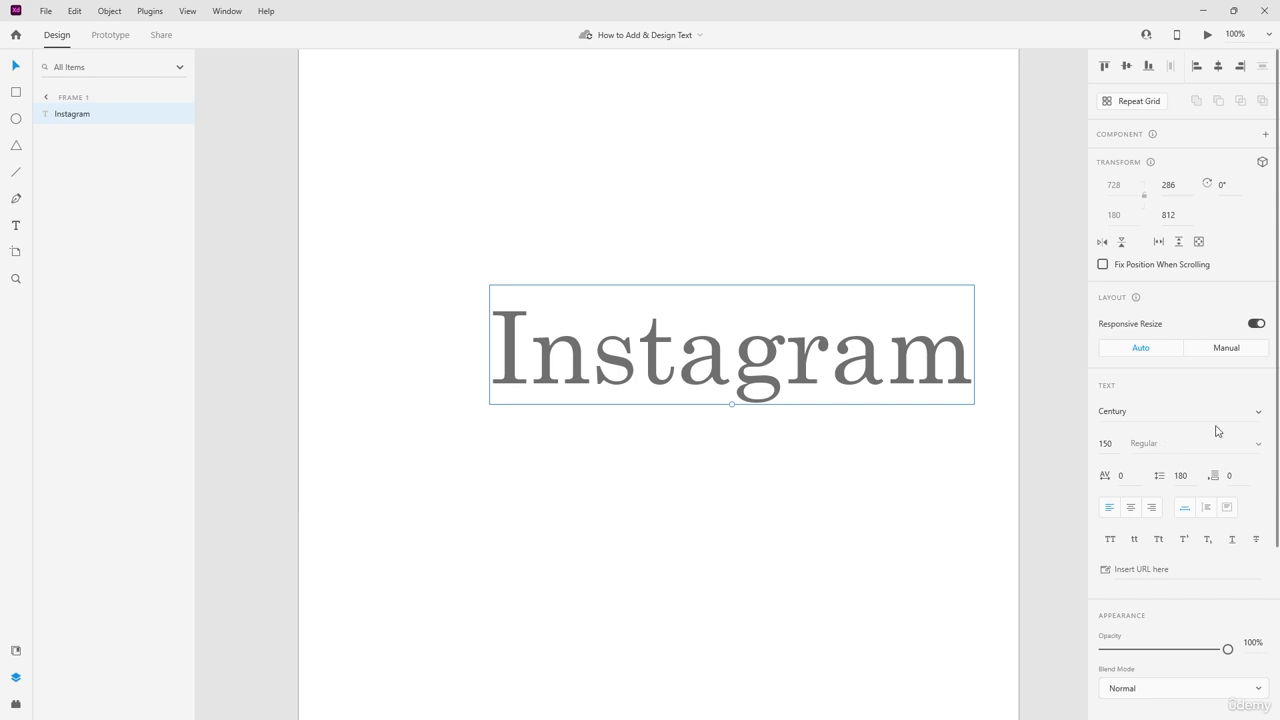
Step: Set the Instagram text's font to Arial and center the text vertically and horizontally on the artboard
{"action": "left_click", "coordinate": [1264, 415]}
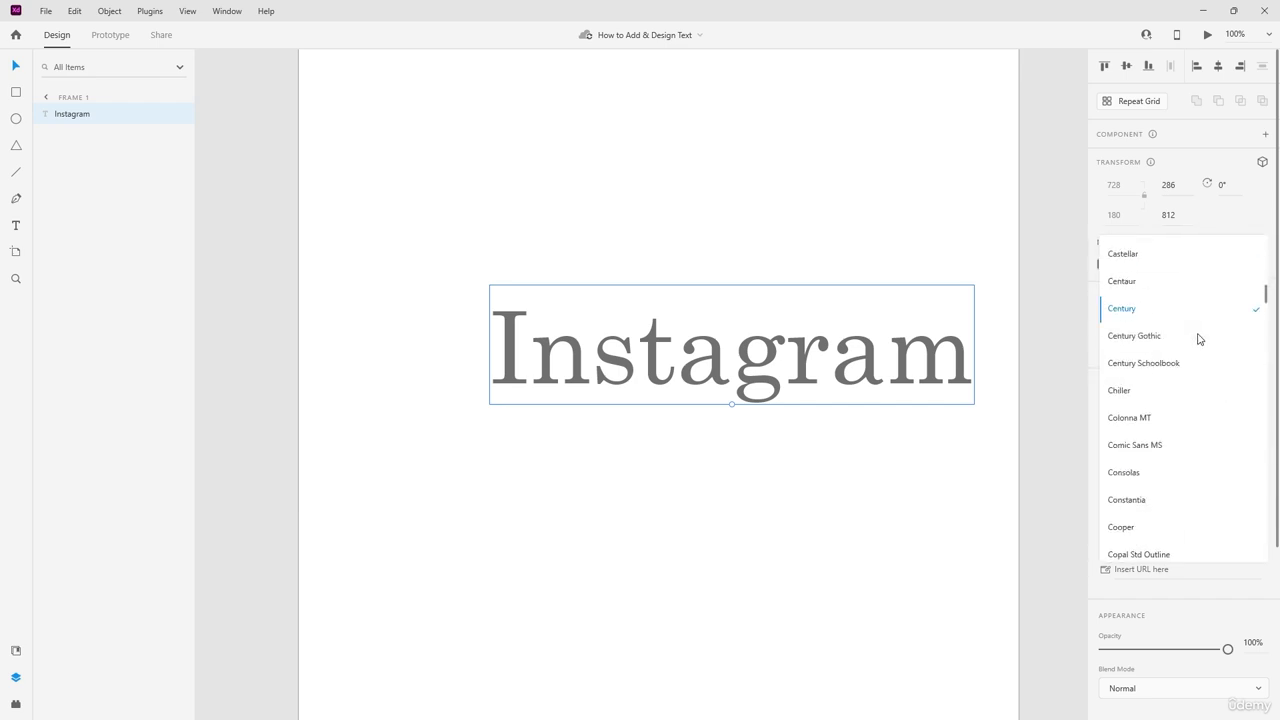
{"action": "key", "text": "Home"}
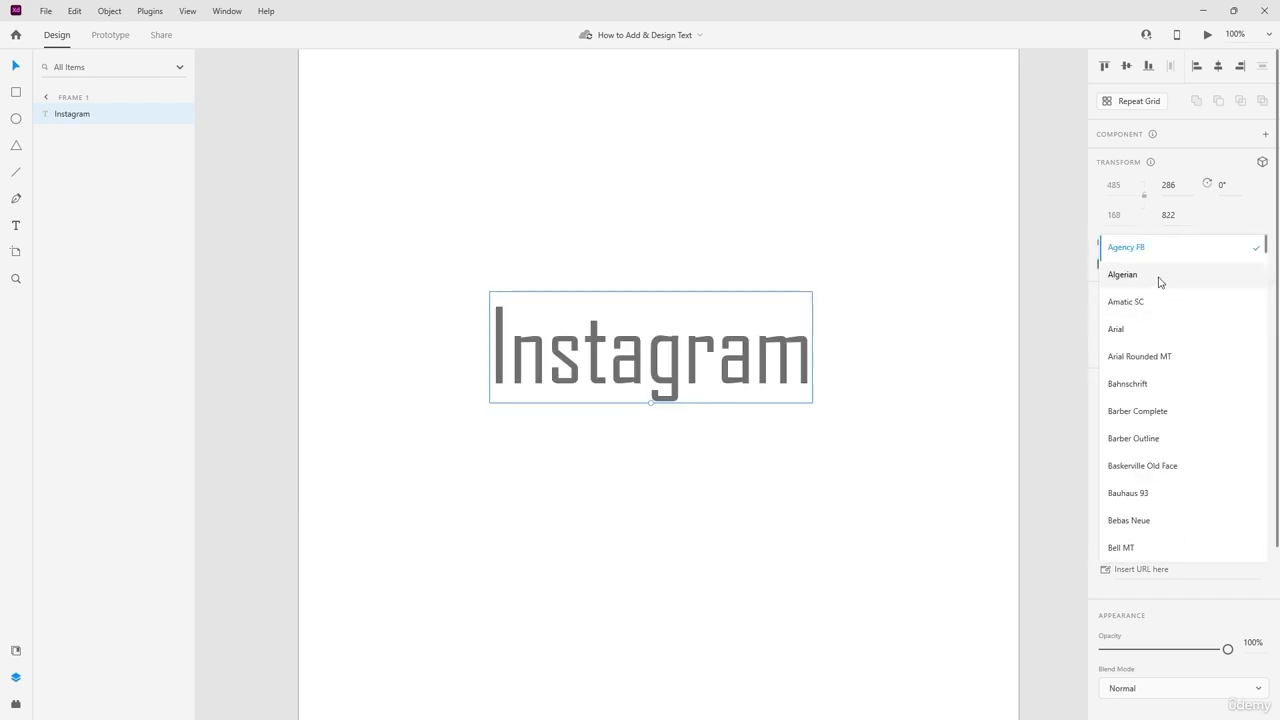
{"action": "left_click", "coordinate": [1156, 329]}
{"action": "left_click_drag", "start_coordinate": [728, 374], "coordinate": [668, 412]}
{"action": "left_click", "coordinate": [1126, 66]}
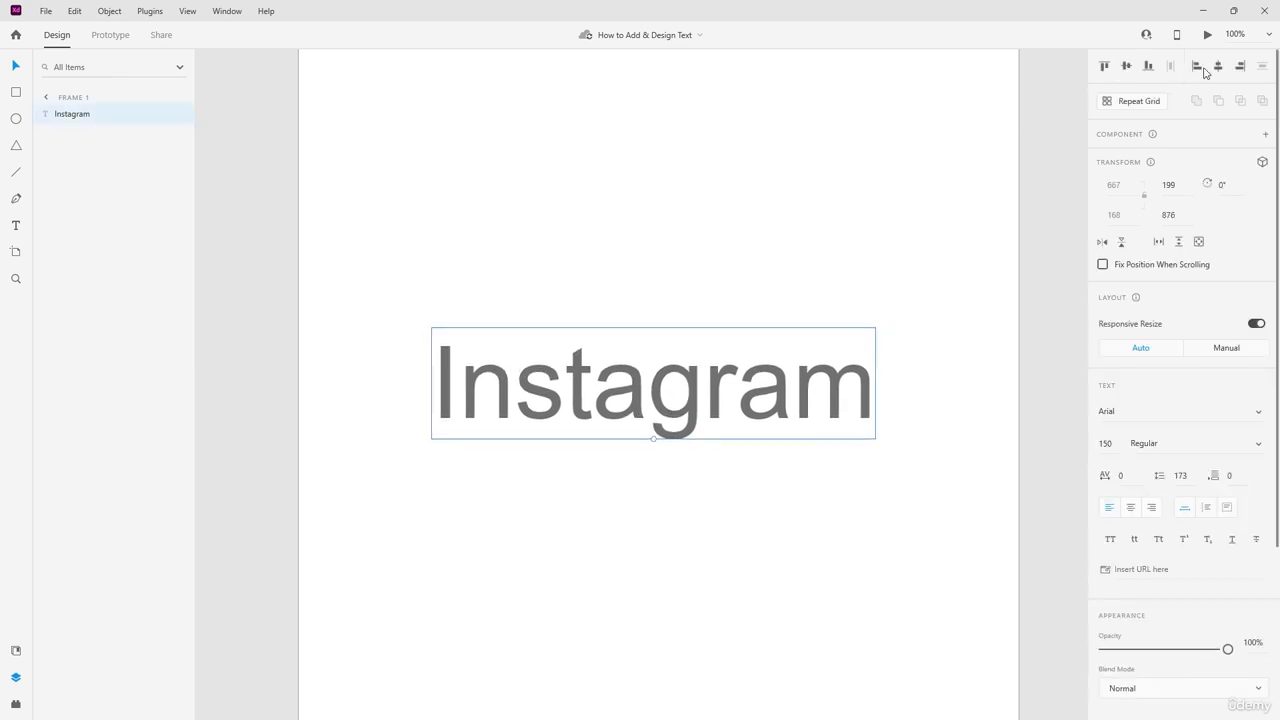
{"action": "left_click", "coordinate": [1218, 70]}
{"action": "left_click", "coordinate": [725, 147]}
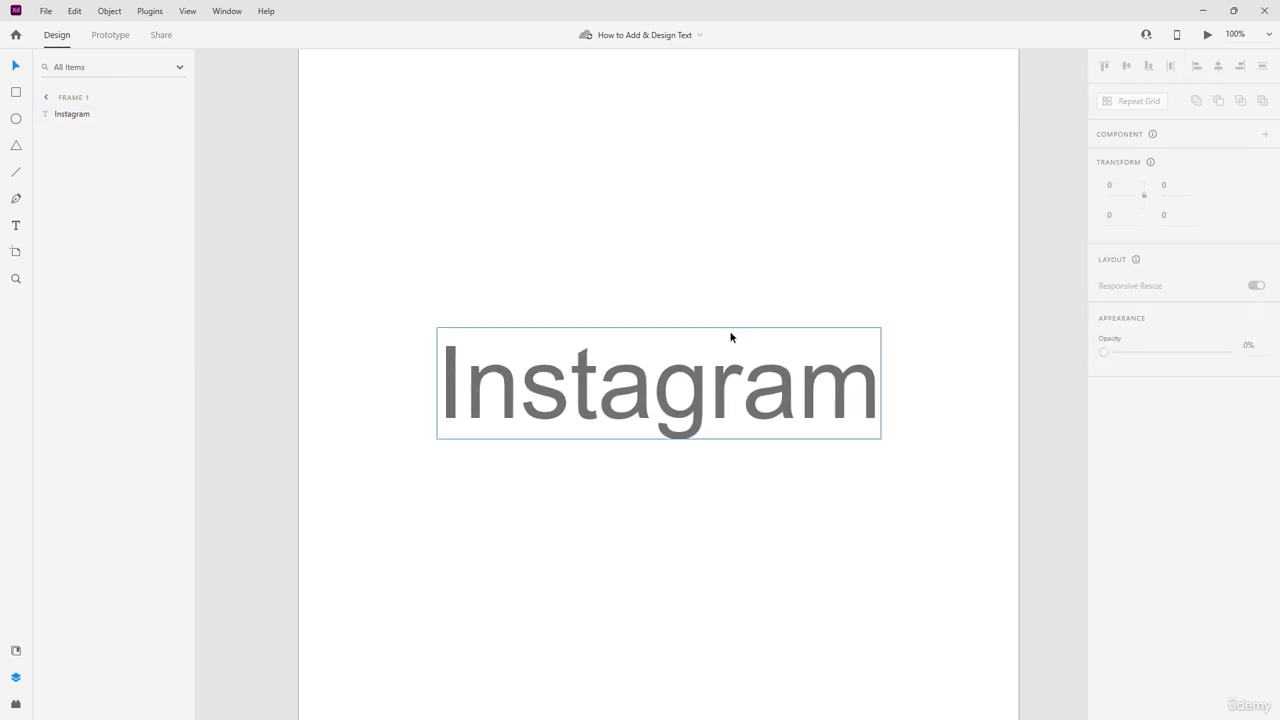
Step: Try Arial's Narrow and Italic styles on the Instagram text
{"action": "left_click", "coordinate": [804, 363]}
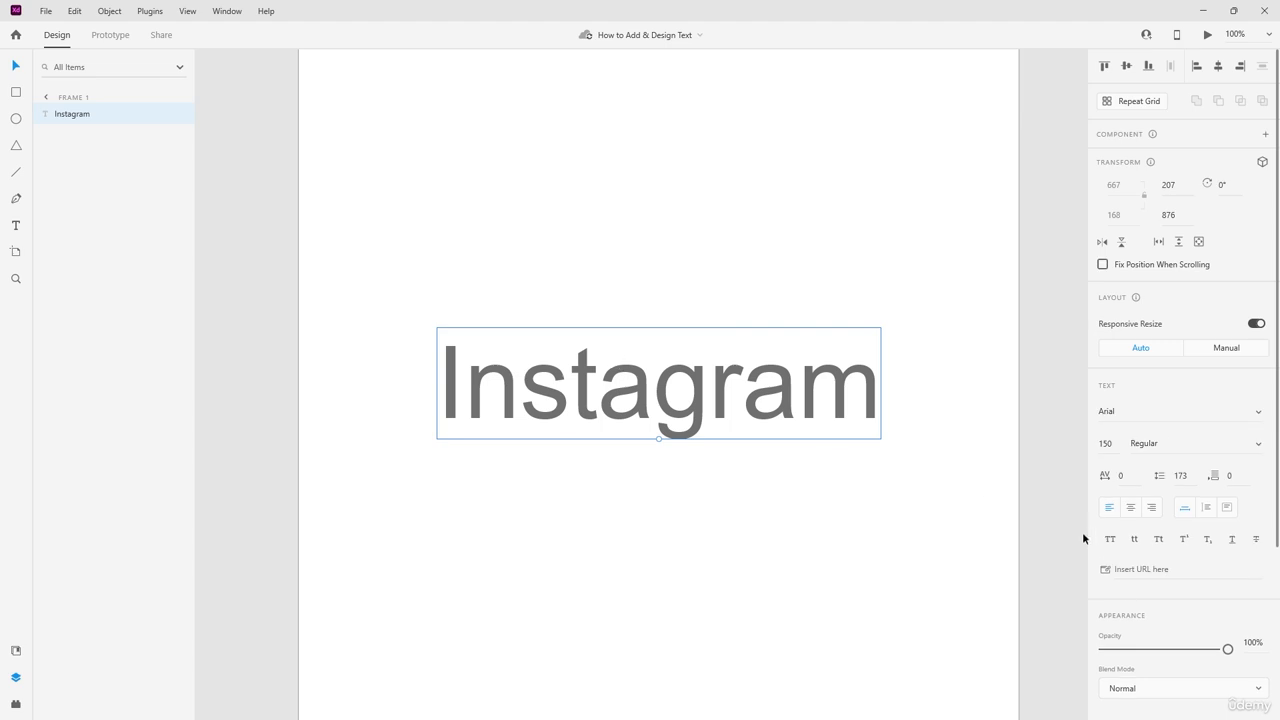
{"action": "left_click", "coordinate": [1258, 447]}
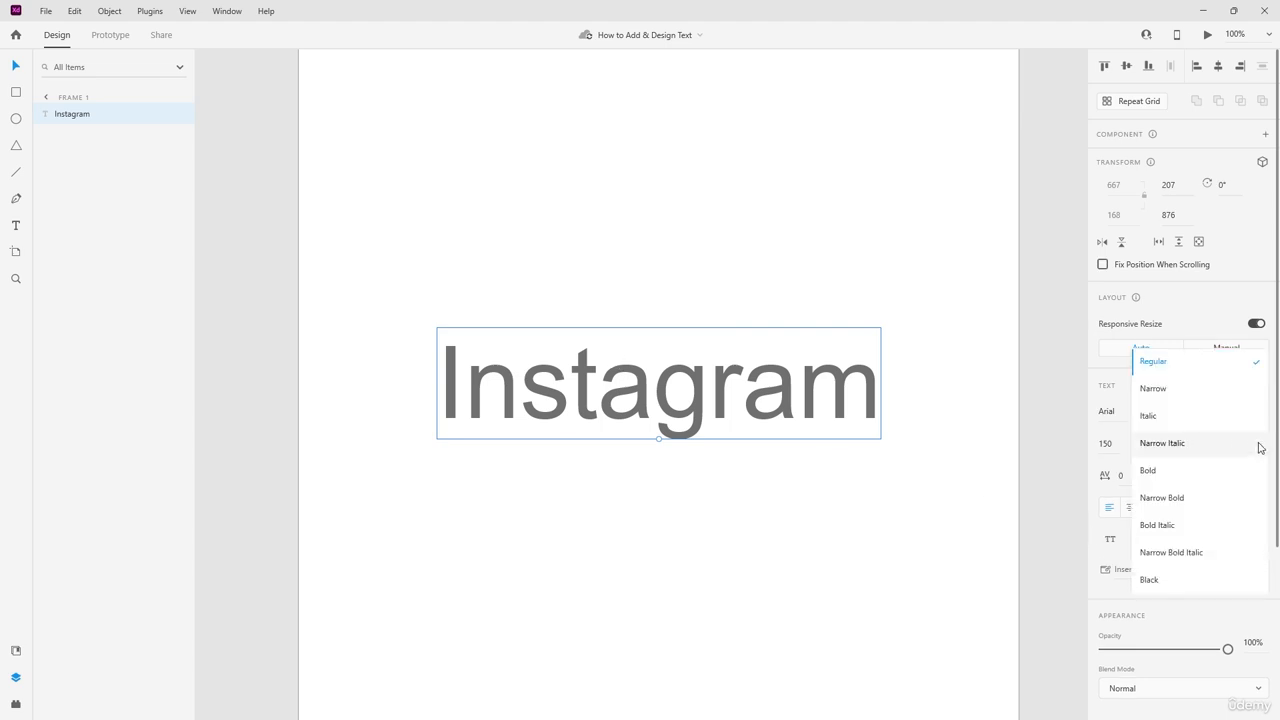
{"action": "left_click", "coordinate": [1212, 400]}
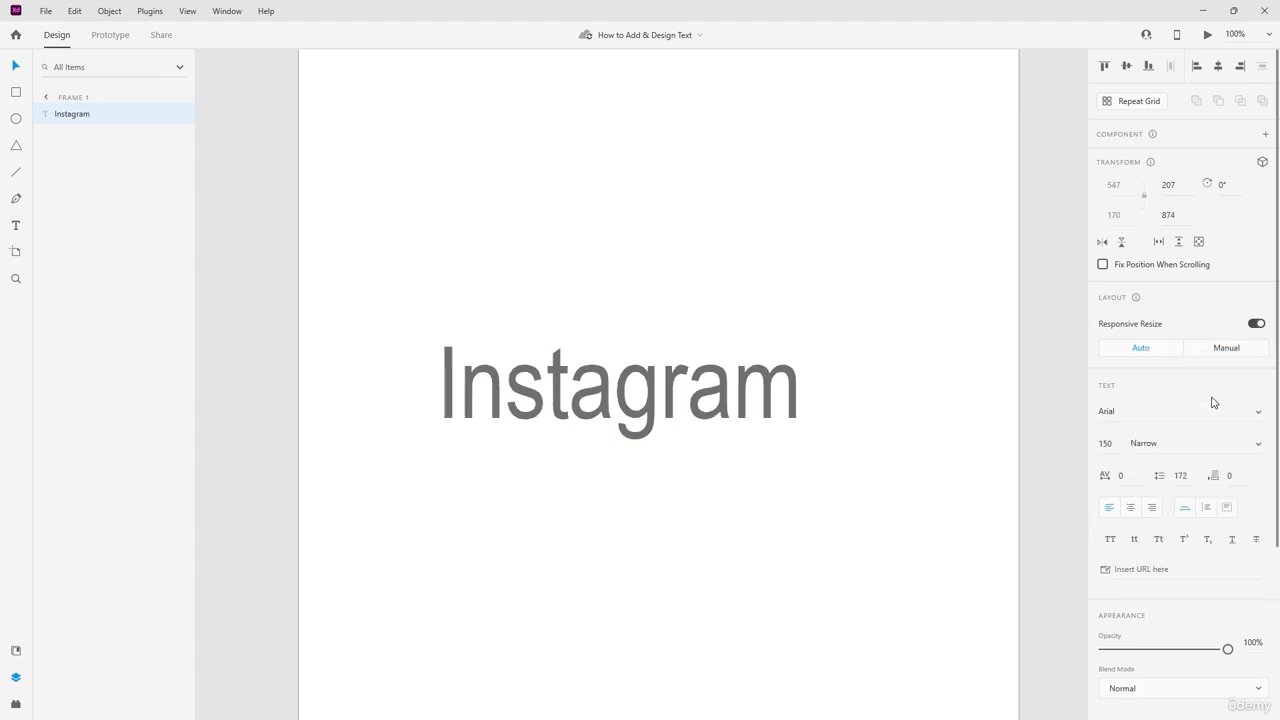
{"action": "left_click", "coordinate": [1258, 443]}
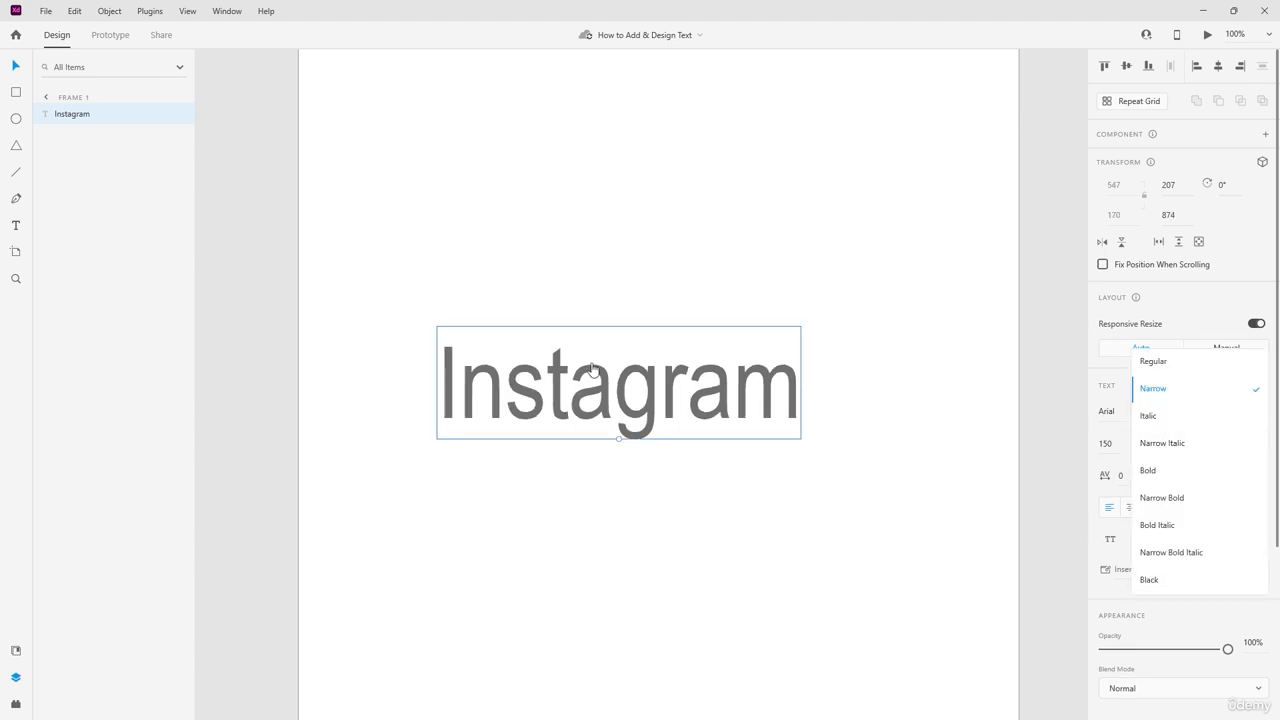
{"action": "left_click", "coordinate": [1160, 418]}
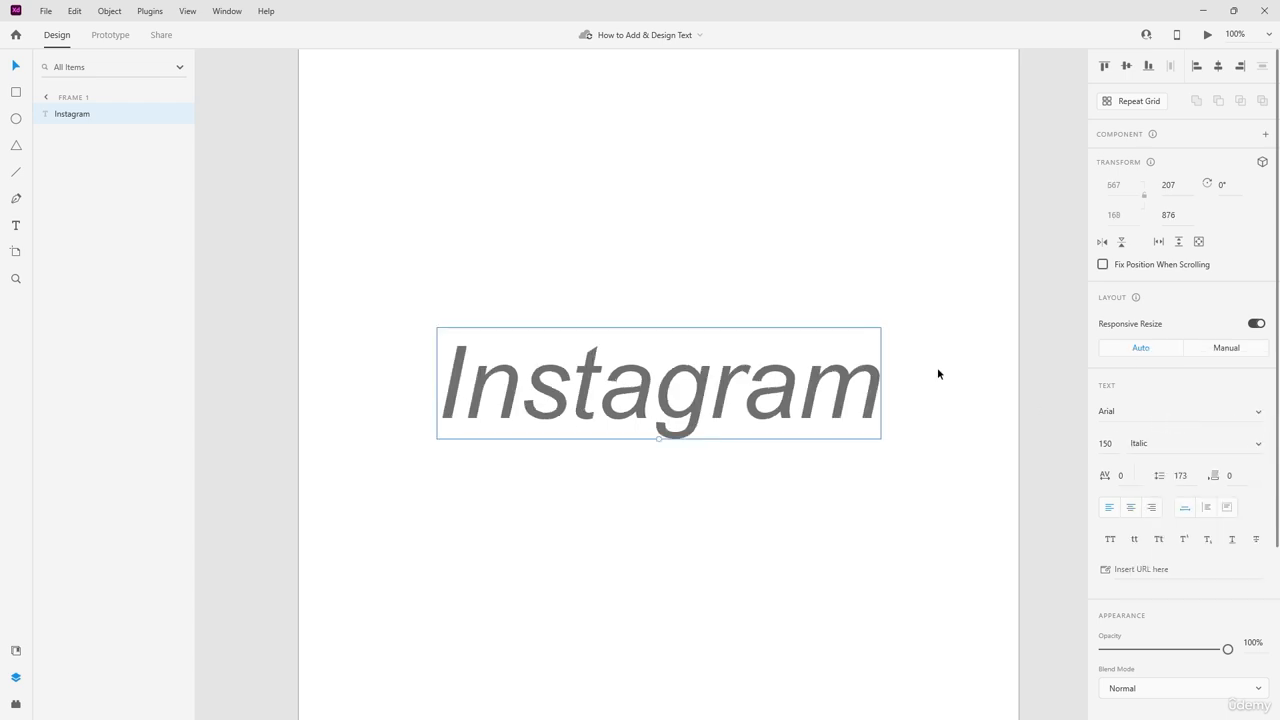
Step: Try Arial's Narrow Italic, Bold and Narrow Bold Italic styles on the Instagram text
{"action": "left_click", "coordinate": [1260, 445]}
{"action": "left_click", "coordinate": [1206, 445]}
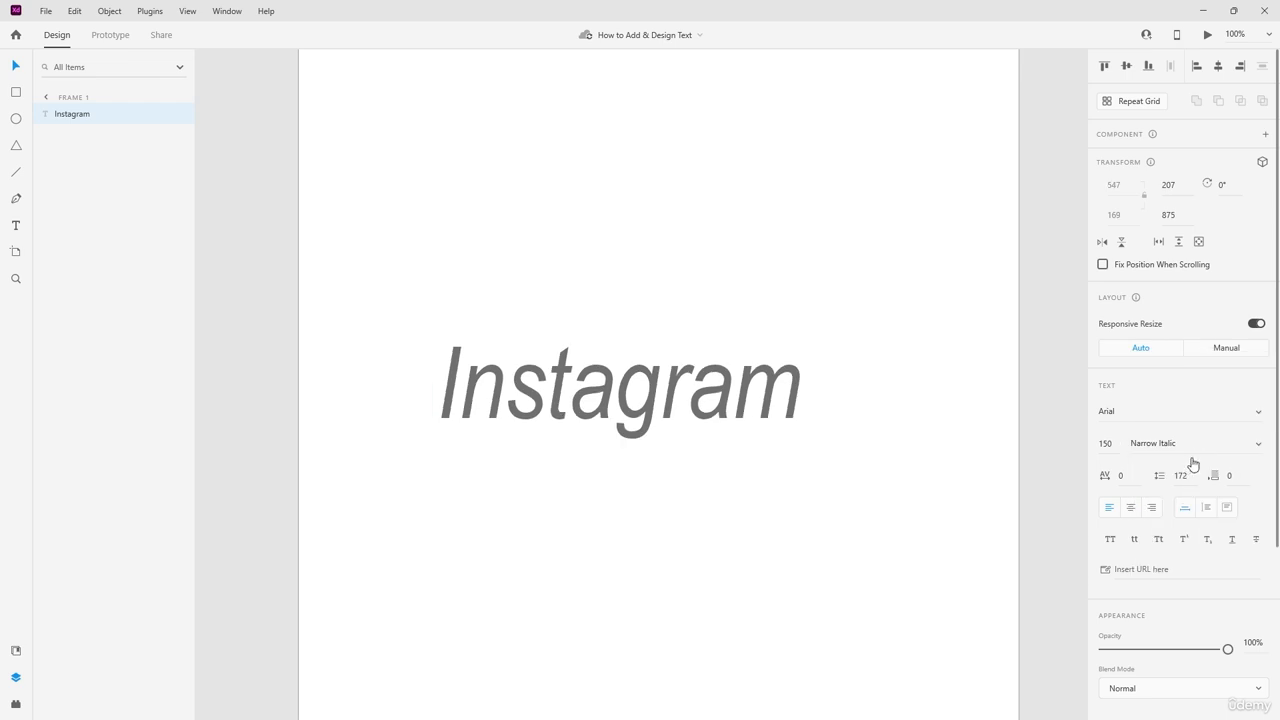
{"action": "left_click", "coordinate": [1260, 447]}
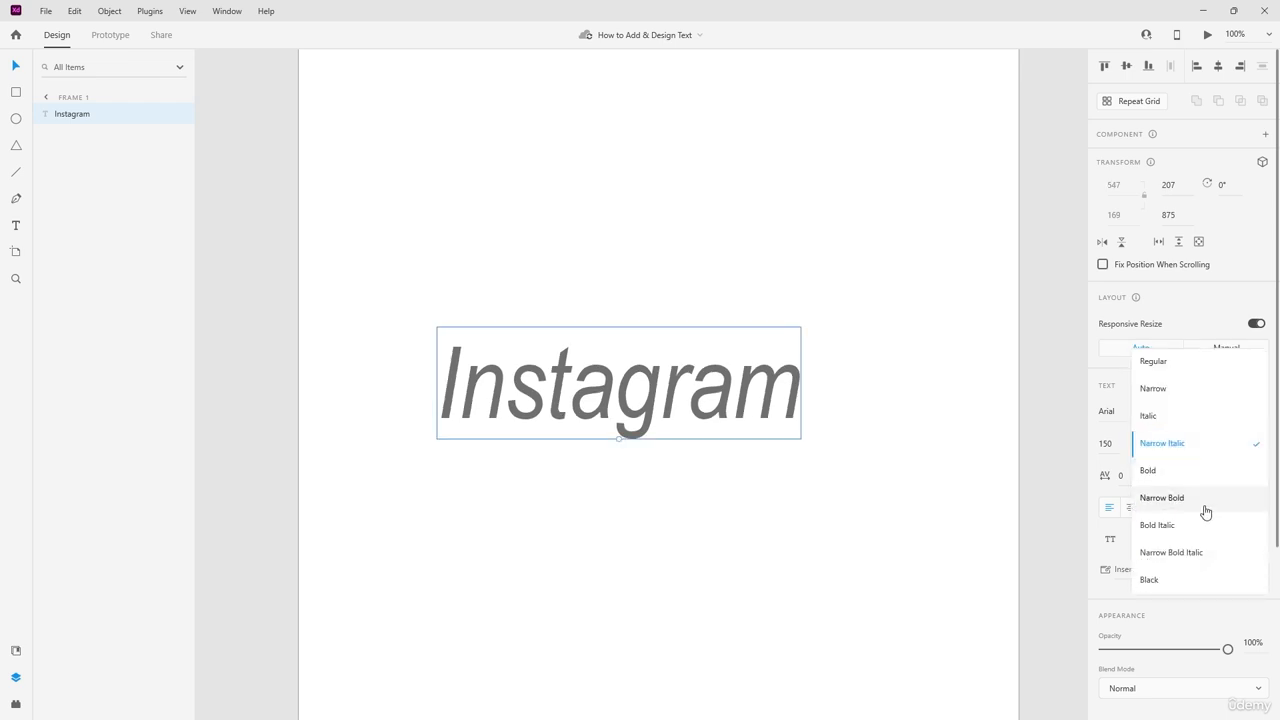
{"action": "left_click", "coordinate": [1180, 474]}
{"action": "left_click", "coordinate": [1259, 446]}
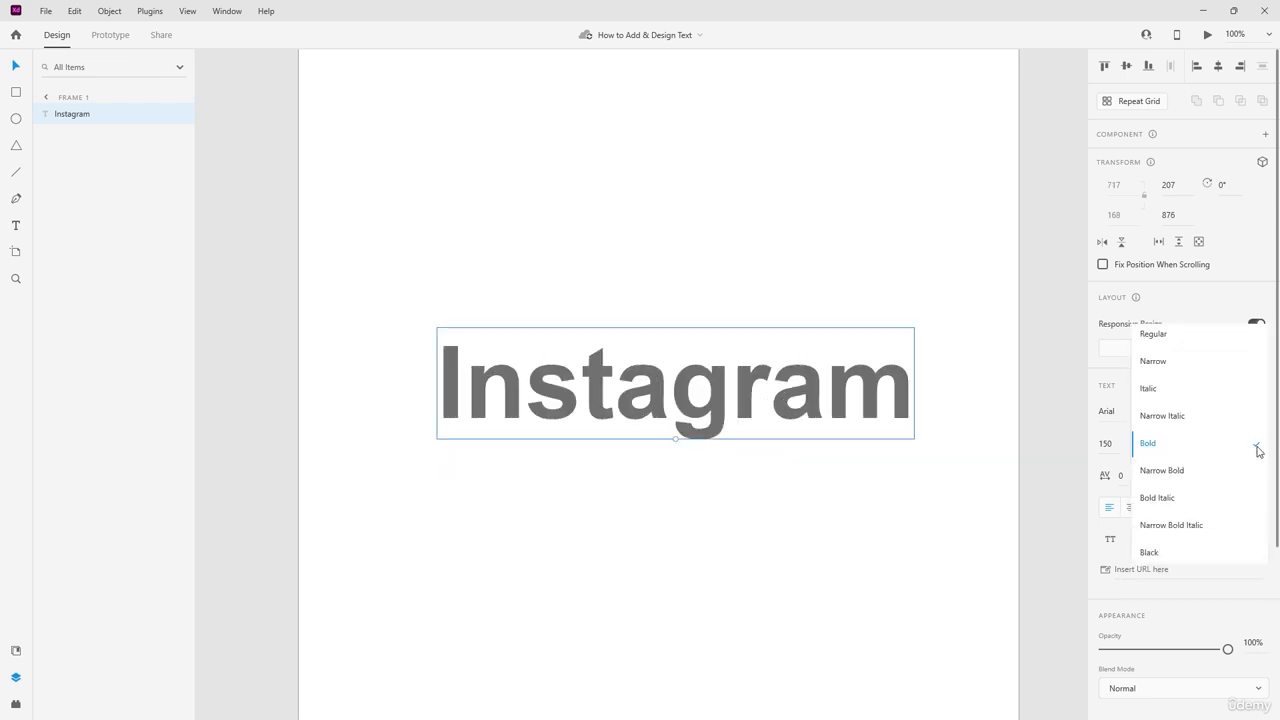
{"action": "left_click", "coordinate": [1193, 525]}
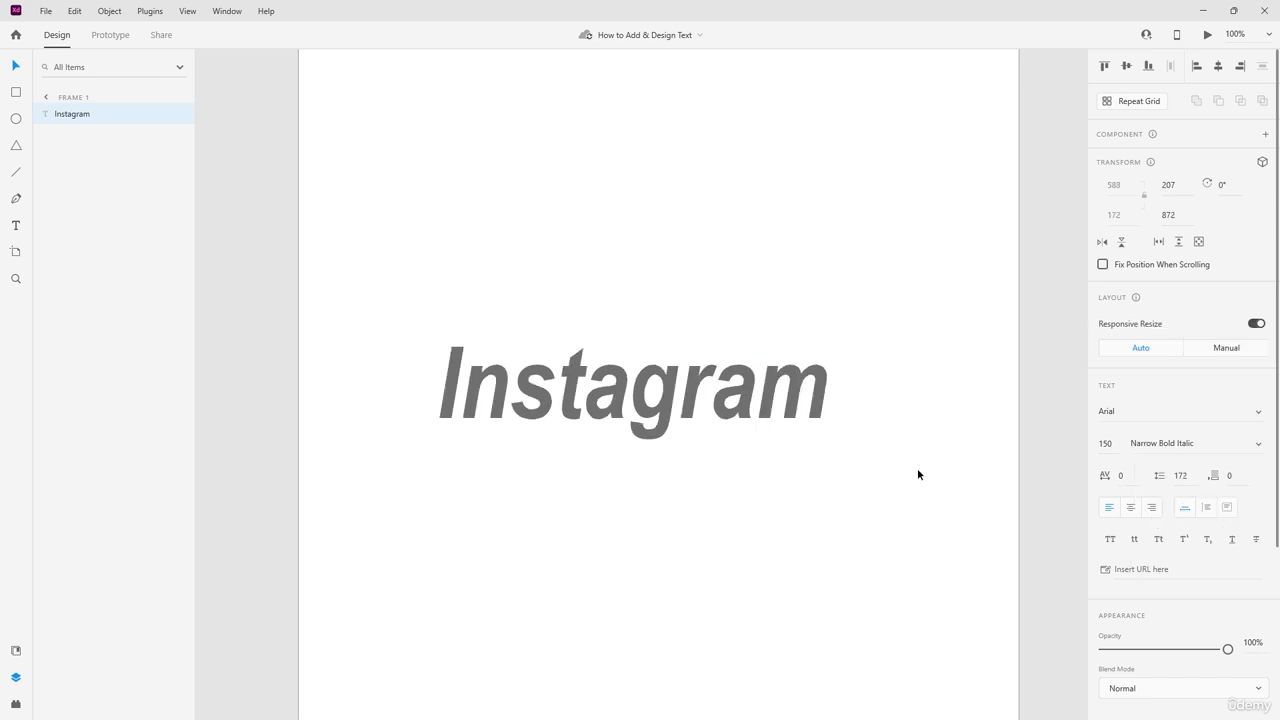
Step: Set the Instagram text's font style to Black and center the text vertically and horizontally on the artboard
{"action": "left_click", "coordinate": [1259, 444]}
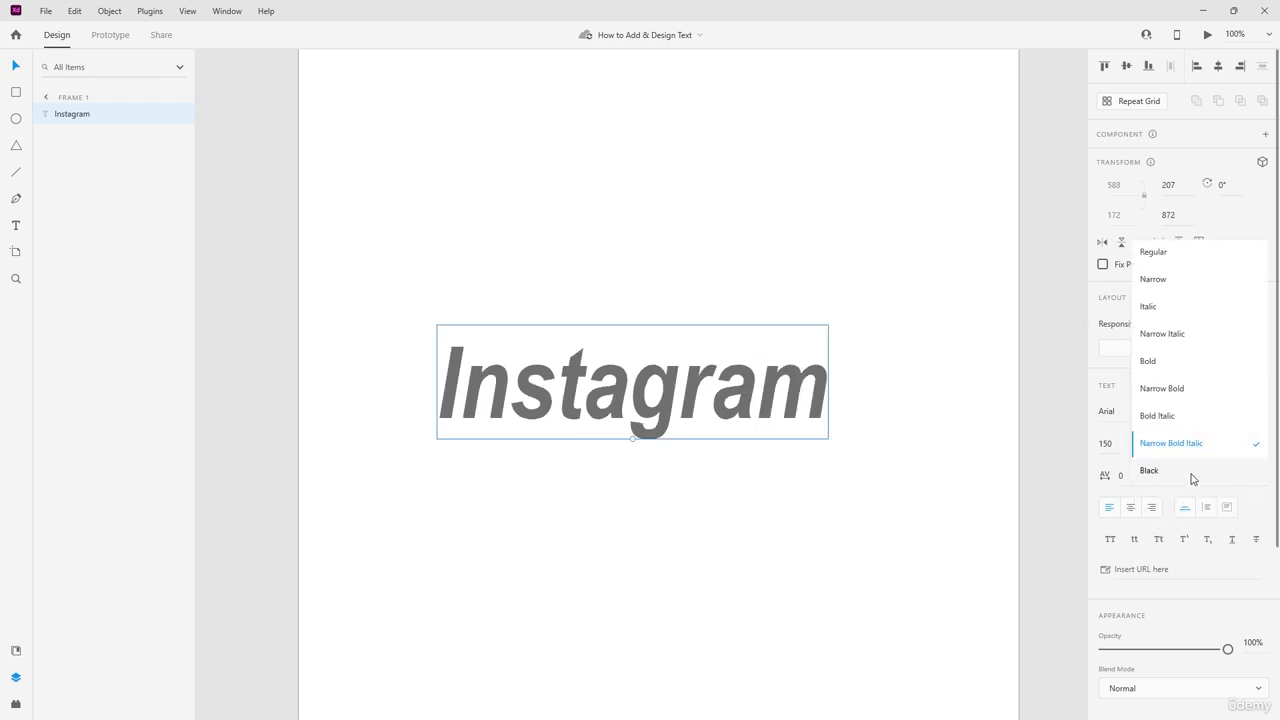
{"action": "left_click", "coordinate": [1188, 470]}
{"action": "left_click_drag", "start_coordinate": [806, 388], "coordinate": [744, 365]}
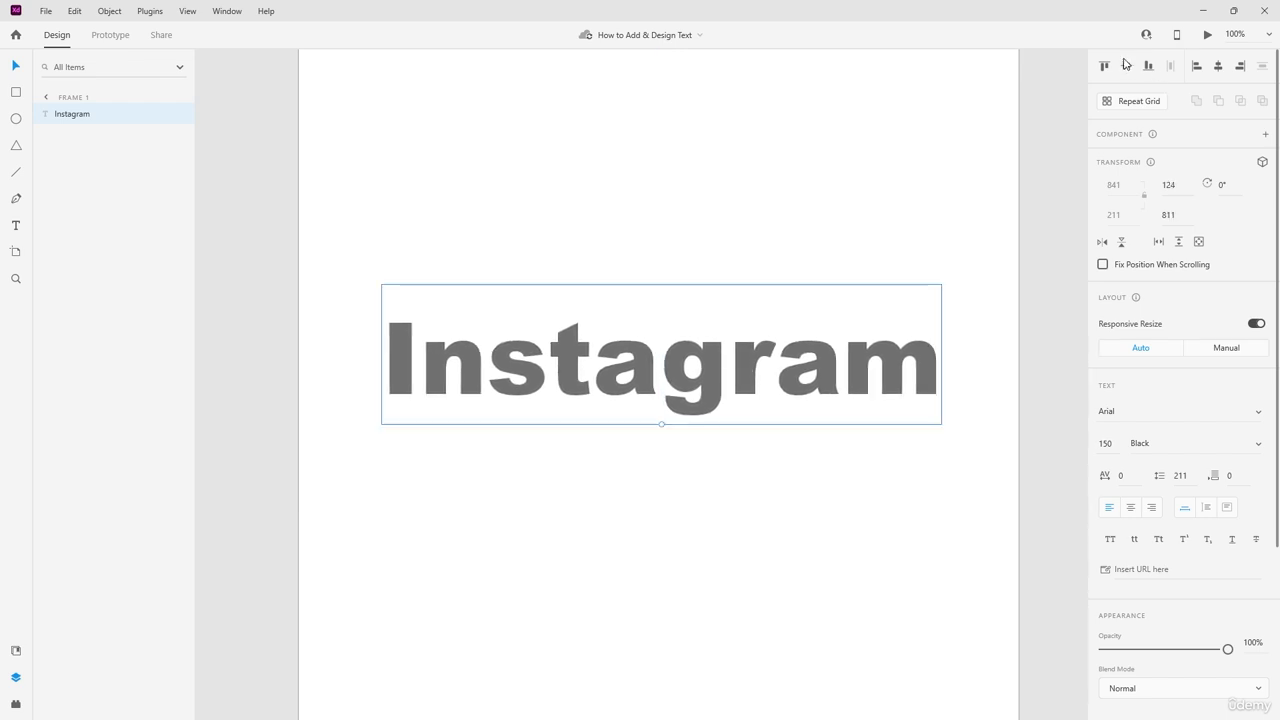
{"action": "left_click", "coordinate": [1128, 68]}
{"action": "left_click", "coordinate": [1218, 68]}
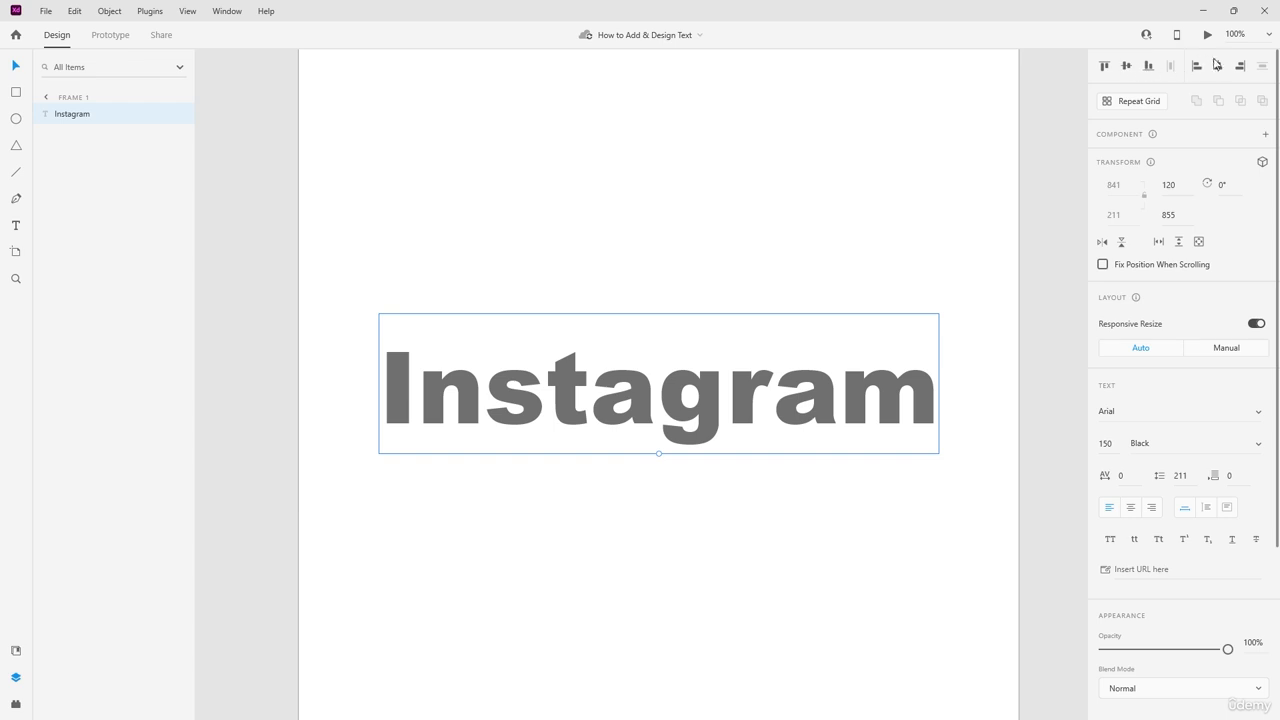
Step: Set the Instagram text to all uppercase and center it vertically and horizontally on the artboard
{"action": "scroll", "coordinate": [1133, 383], "scroll_direction": "down", "scroll_amount": 3}
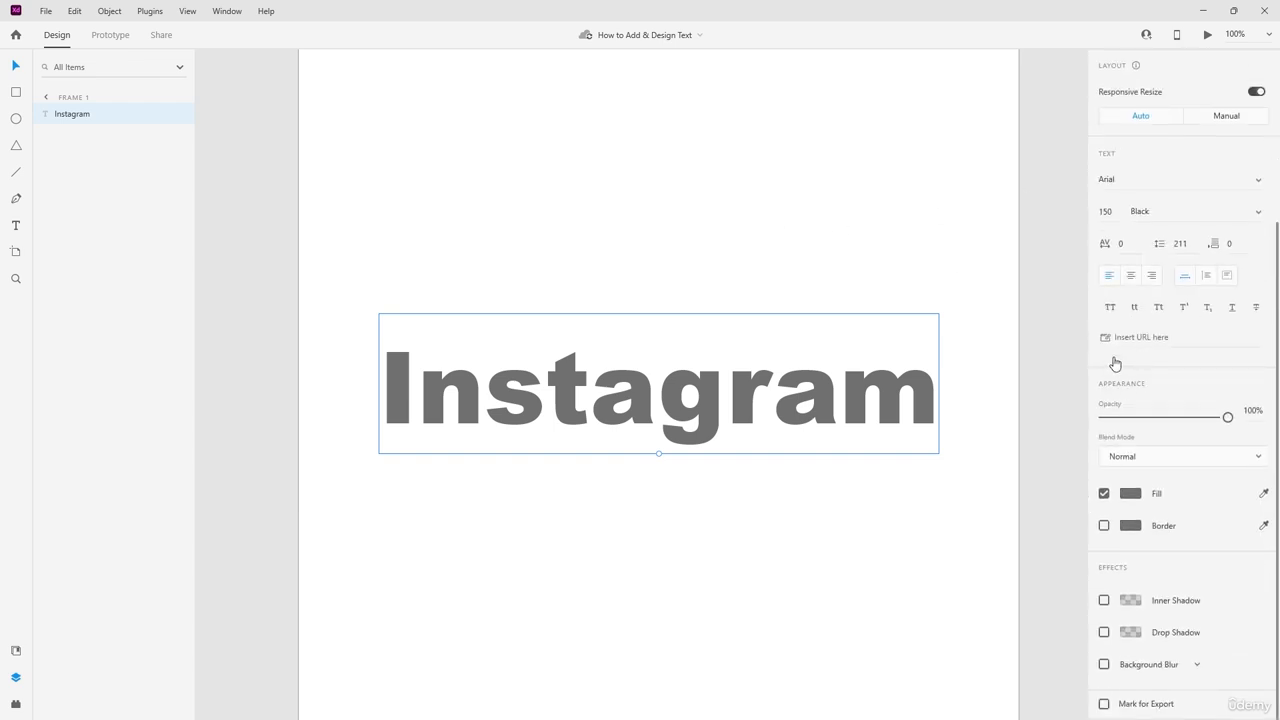
{"action": "left_click", "coordinate": [1111, 308]}
{"action": "left_click_drag", "start_coordinate": [882, 410], "coordinate": [845, 404]}
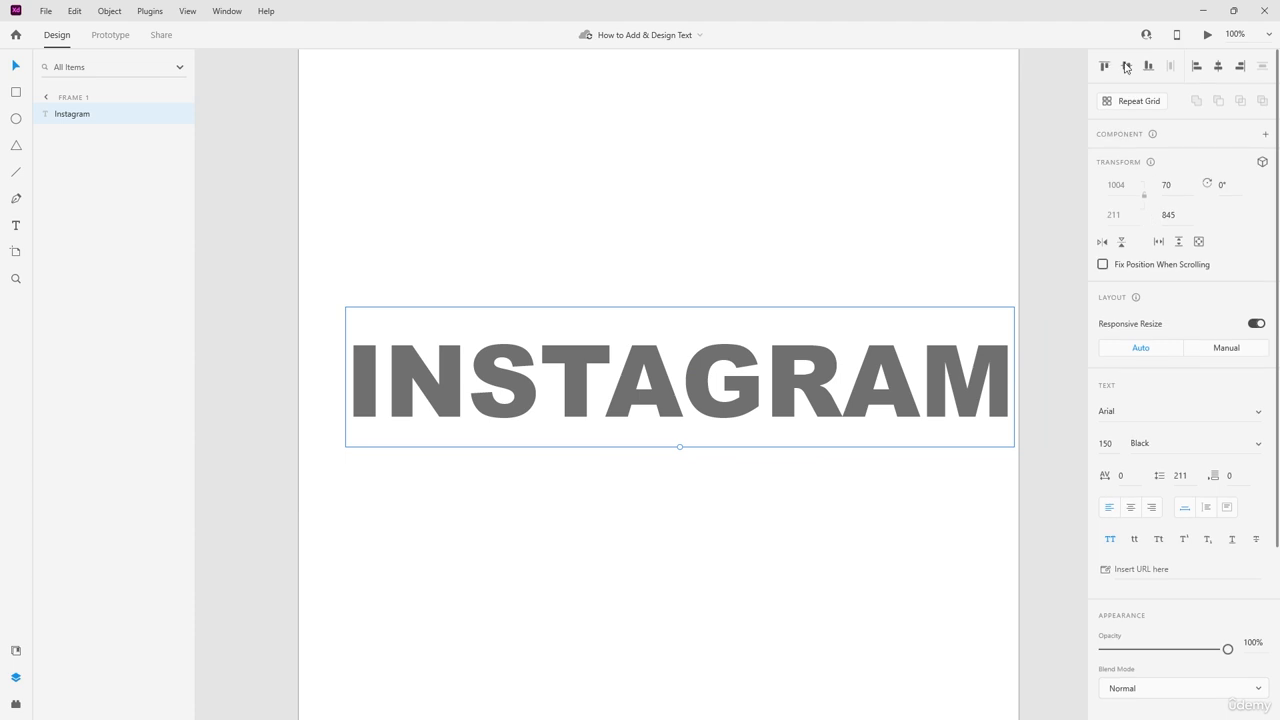
{"action": "left_click", "coordinate": [1126, 66]}
{"action": "left_click", "coordinate": [1218, 67]}
Step: Try lowercase on the Instagram text and set its letter case to title case
{"action": "scroll", "coordinate": [1190, 420], "scroll_direction": "down", "scroll_amount": 4}
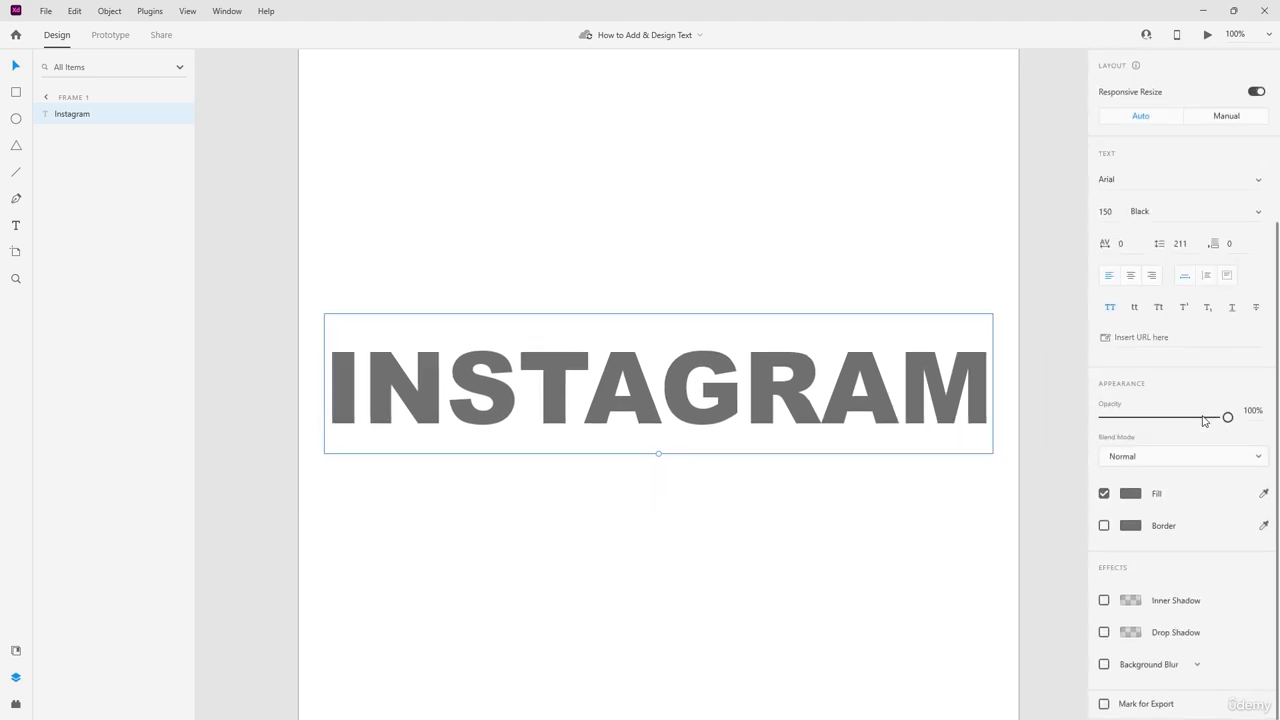
{"action": "left_click", "coordinate": [1134, 310]}
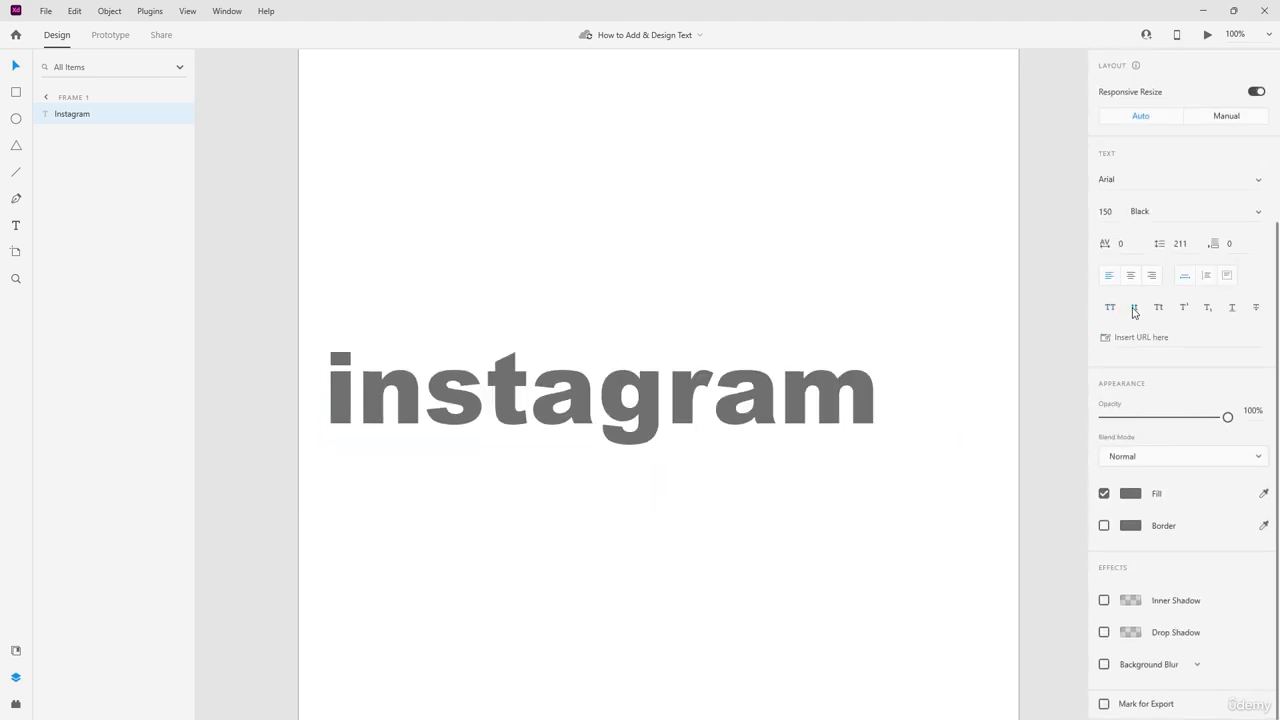
{"action": "left_click", "coordinate": [1159, 309]}
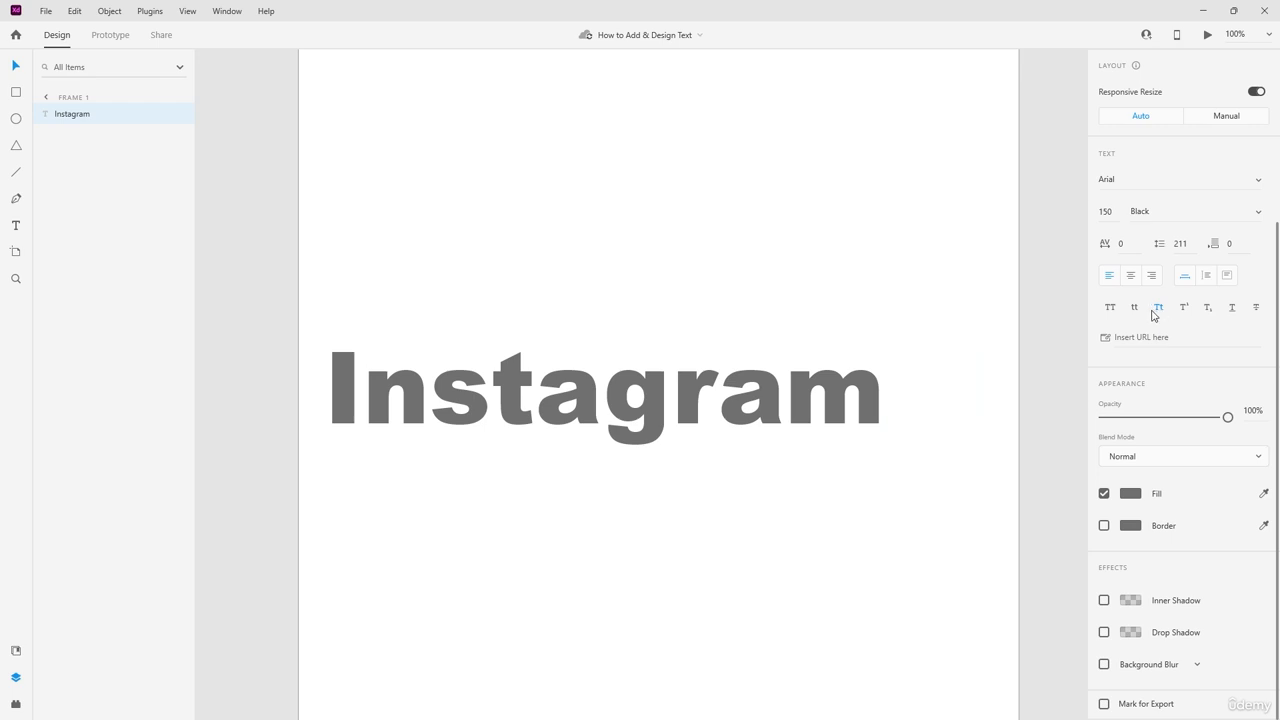
Step: Try superscript on the whole Instagram text and on only the letters after the initial I, switching it off each time
{"action": "left_click", "coordinate": [1184, 310]}
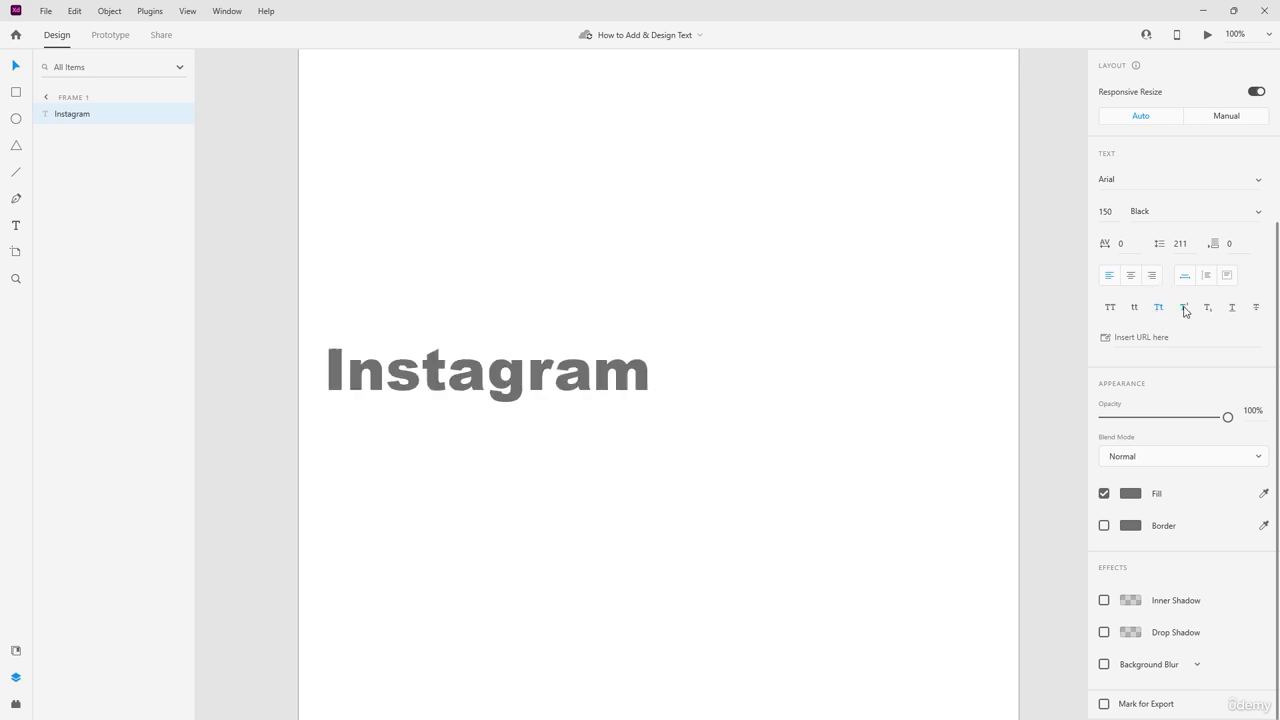
{"action": "left_click", "coordinate": [1186, 309]}
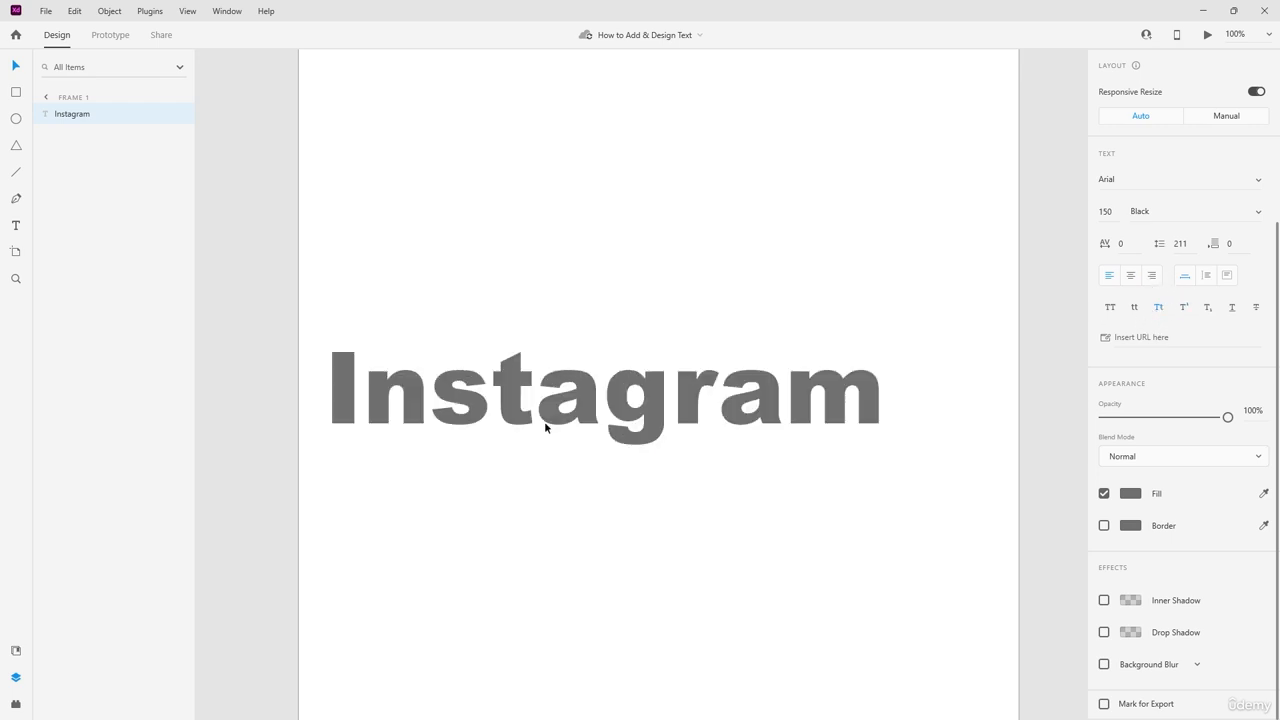
{"action": "double_click", "coordinate": [429, 405]}
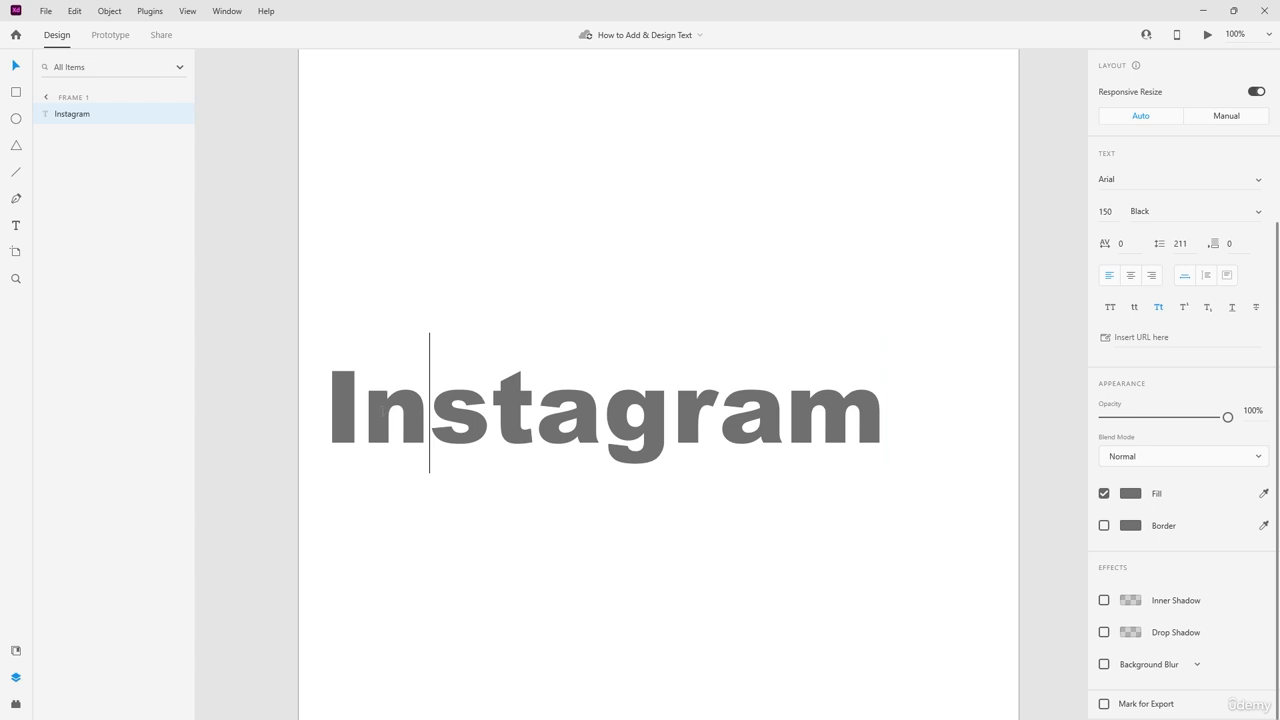
{"action": "left_click_drag", "start_coordinate": [363, 405], "coordinate": [869, 418]}
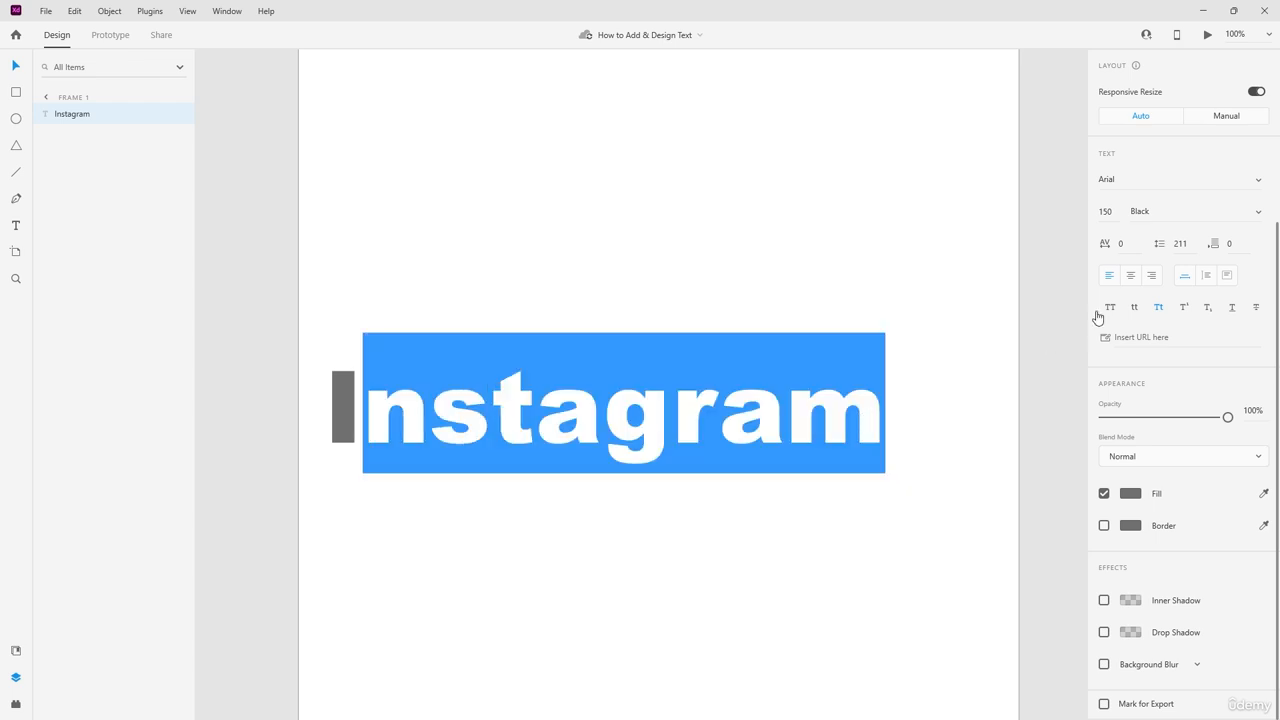
{"action": "left_click", "coordinate": [1187, 309]}
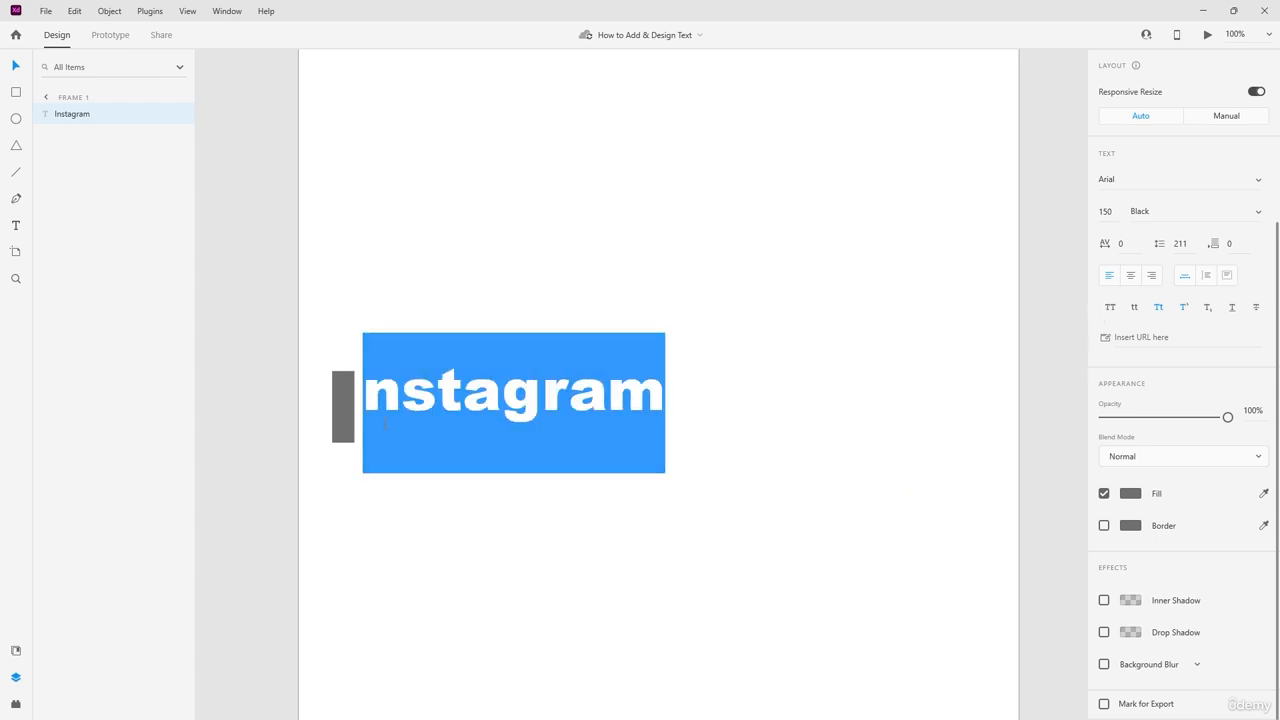
{"action": "left_click", "coordinate": [1183, 310]}
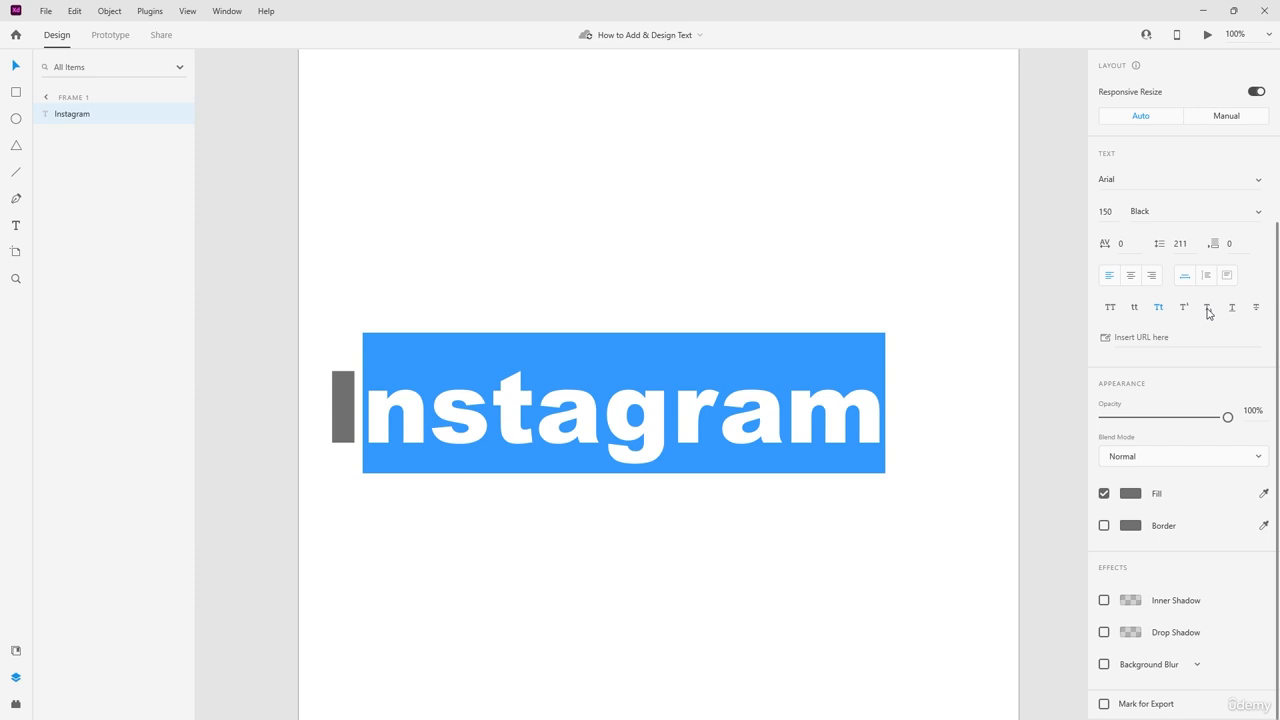
Step: Try subscript and underline on the letters after the initial I, switching each one off again
{"action": "left_click", "coordinate": [1207, 310]}
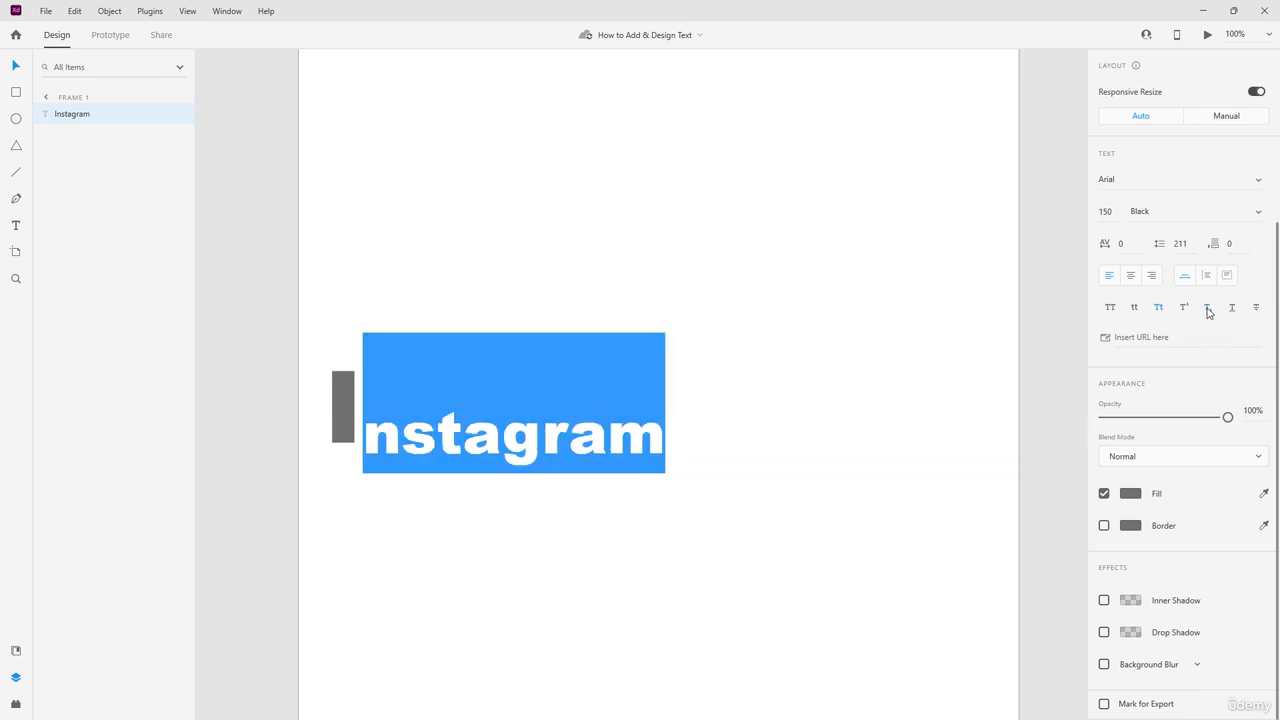
{"action": "left_click", "coordinate": [1207, 312]}
{"action": "left_click", "coordinate": [1231, 312]}
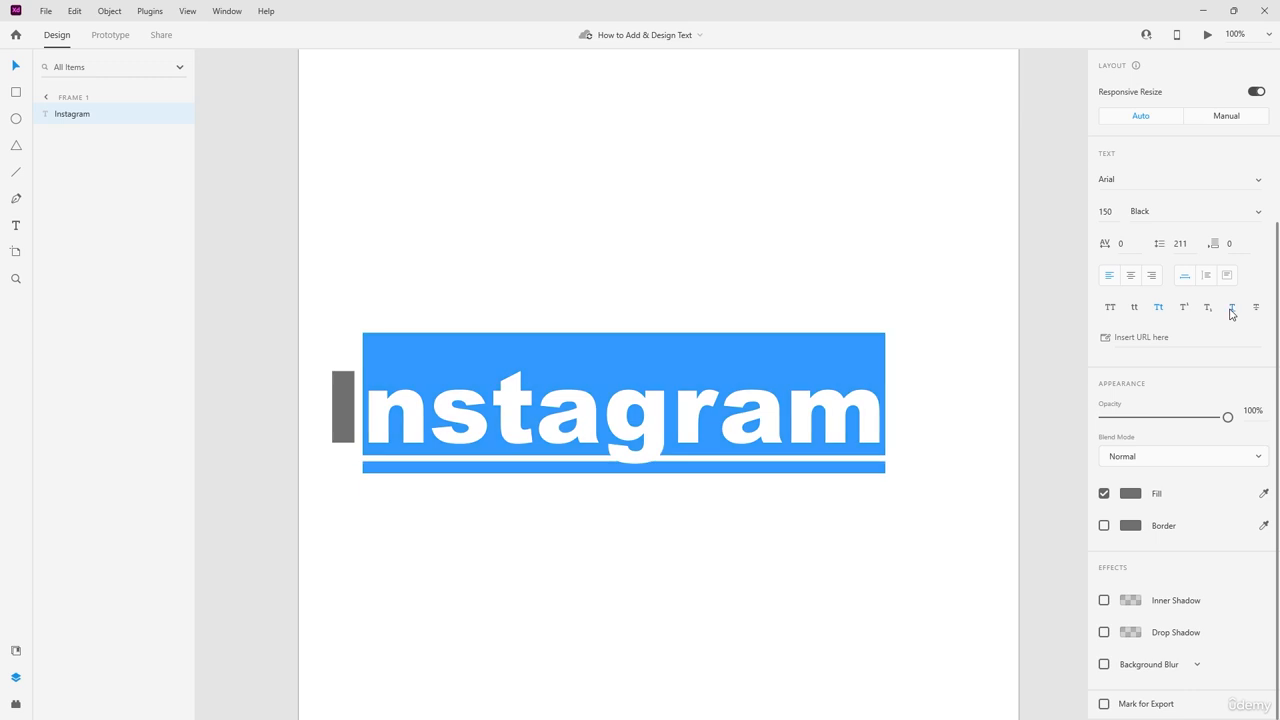
{"action": "left_click", "coordinate": [591, 441]}
{"action": "left_click_drag", "start_coordinate": [884, 420], "coordinate": [364, 416]}
{"action": "left_click", "coordinate": [1232, 306]}
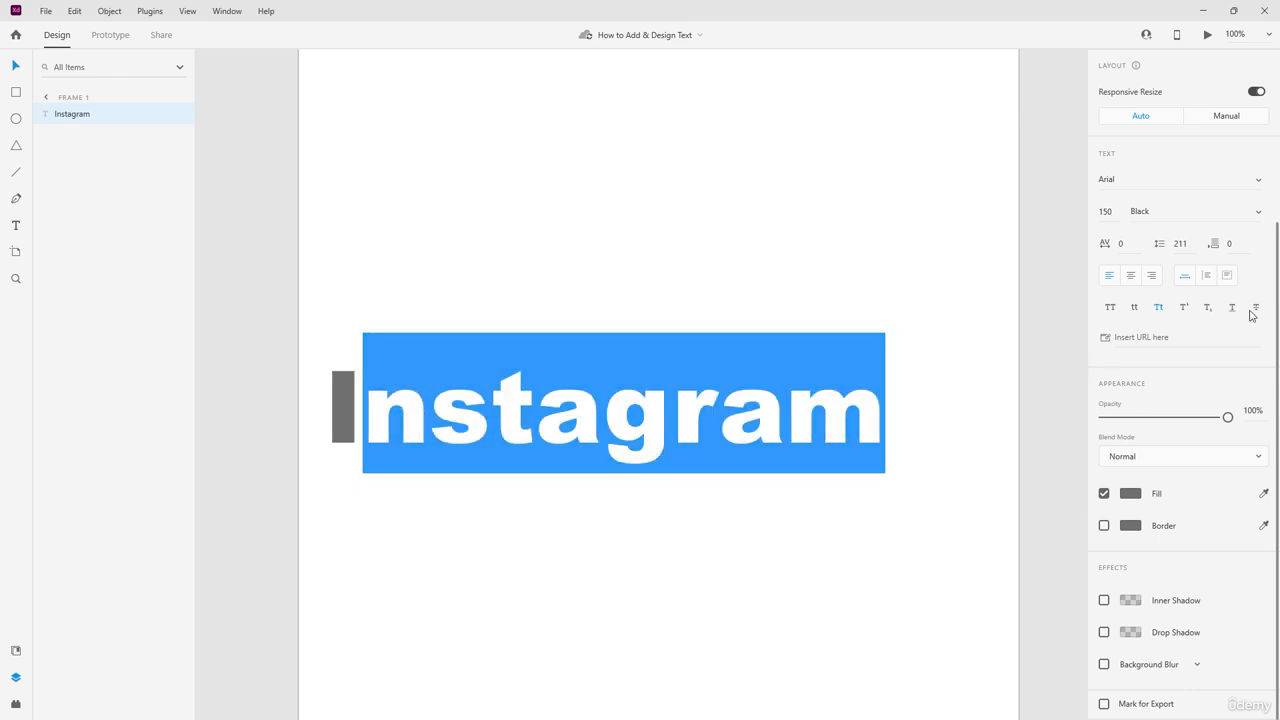
Step: Try strikethrough on the letters after the initial I, remove it and leave text editing
{"action": "left_click", "coordinate": [1258, 308]}
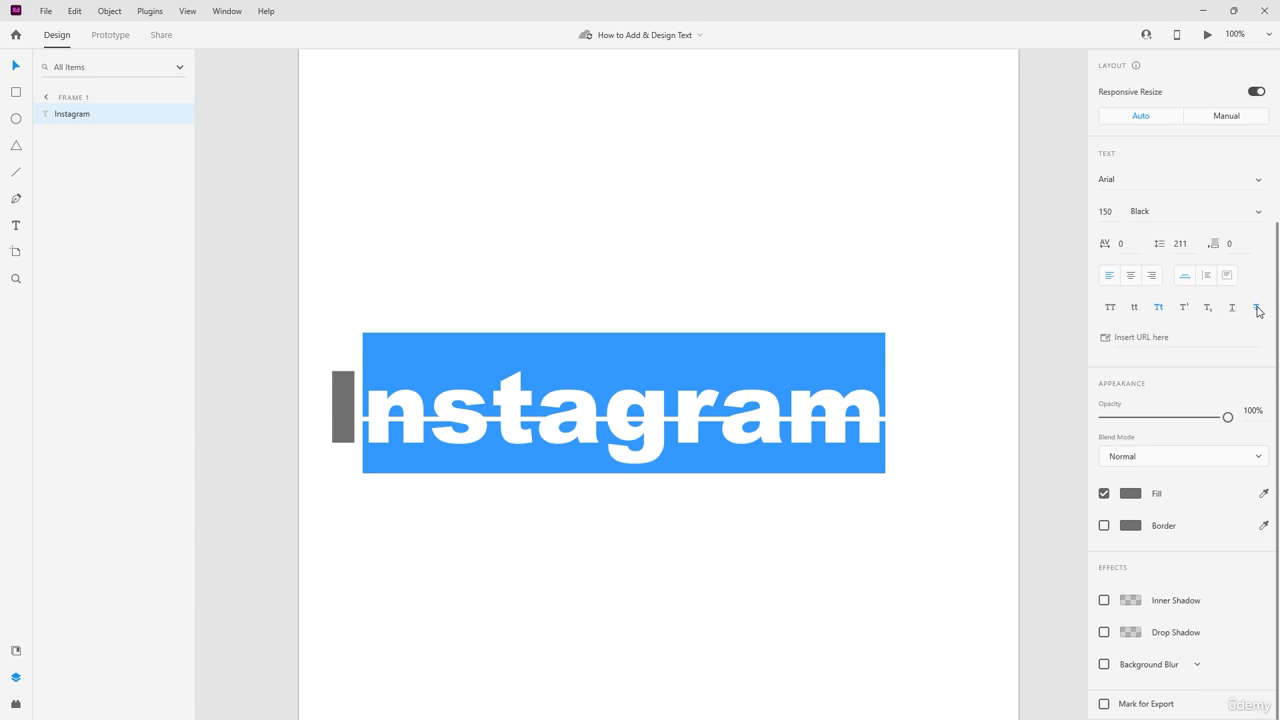
{"action": "left_click", "coordinate": [1257, 309]}
{"action": "left_click", "coordinate": [612, 426]}
{"action": "left_click", "coordinate": [876, 426]}
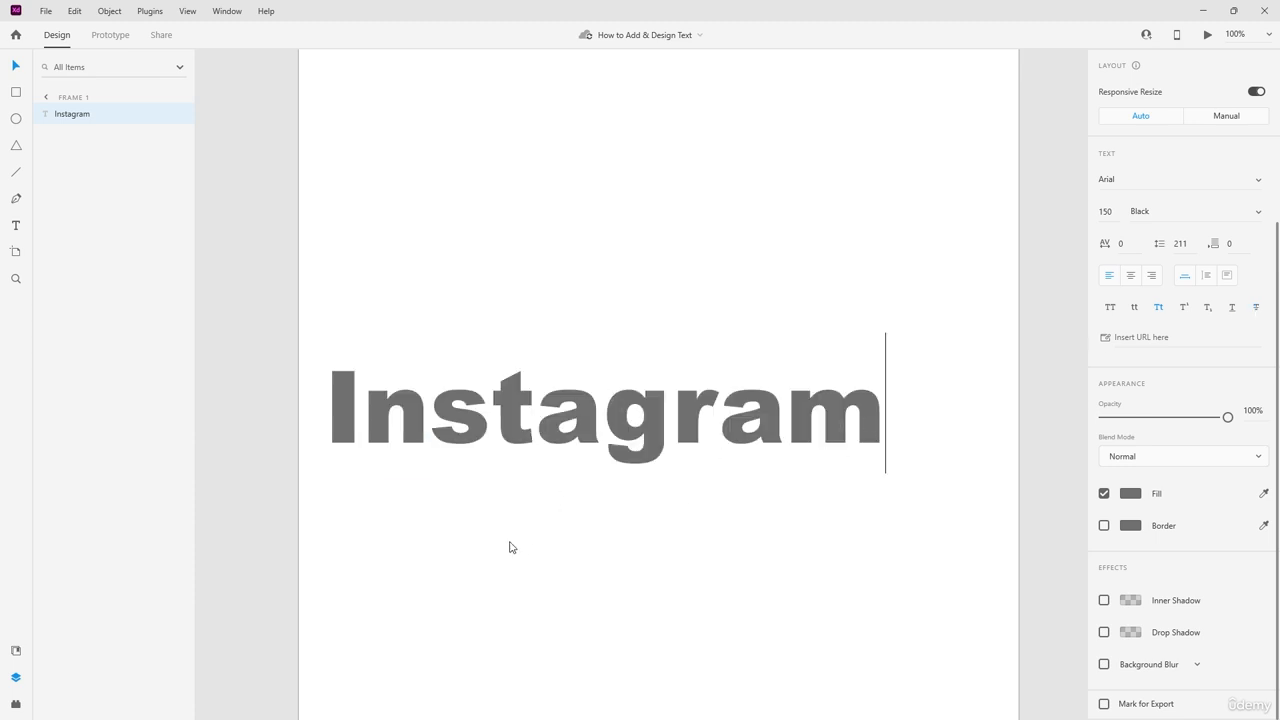
{"action": "key", "text": "Escape"}
Step: Move the Instagram text slightly up and to the right on the artboard and set its fill color to #000000
{"action": "left_click_drag", "start_coordinate": [520, 398], "coordinate": [560, 380]}
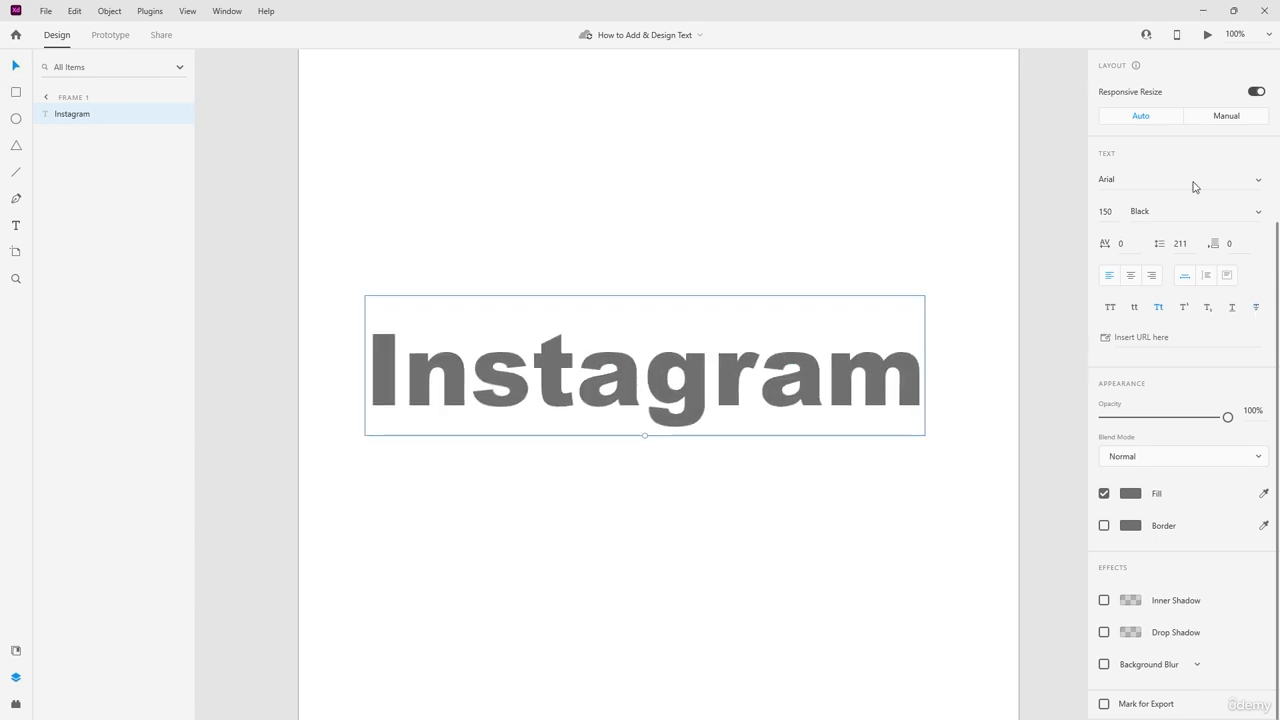
{"action": "left_click", "coordinate": [1165, 458]}
{"action": "left_click", "coordinate": [873, 398]}
{"action": "left_click", "coordinate": [1122, 497]}
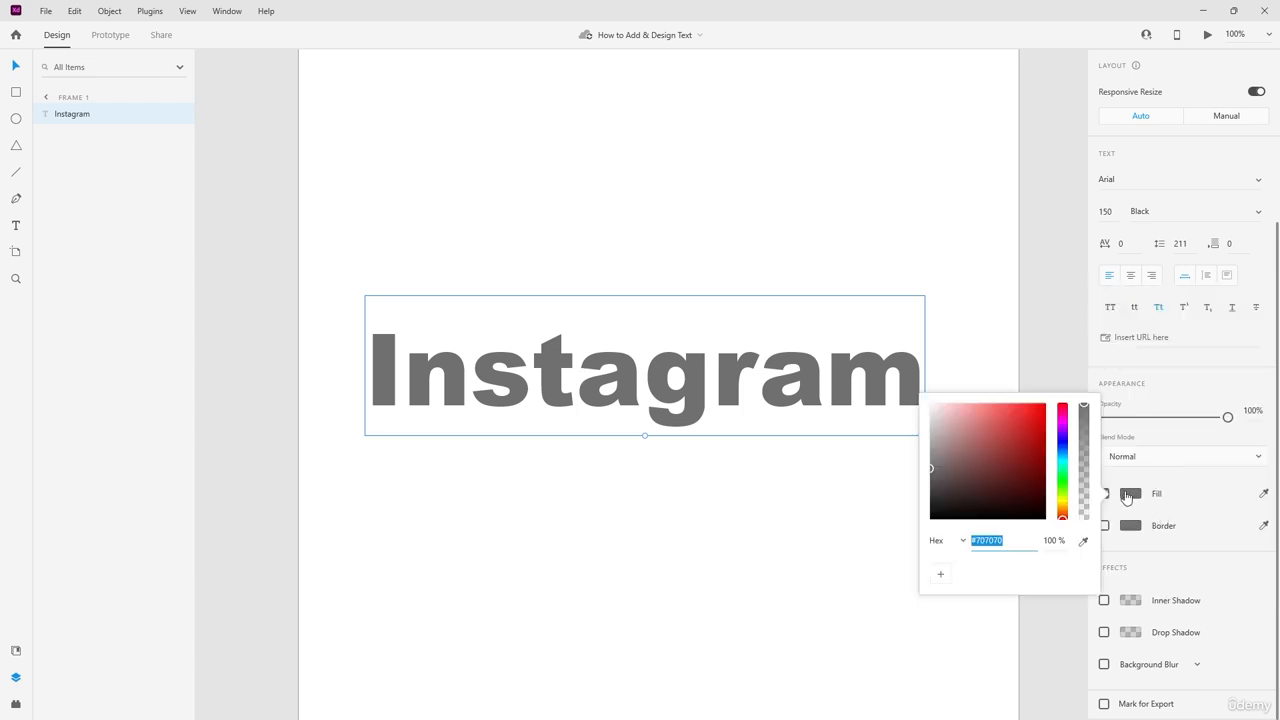
{"action": "type", "text": "000000"}
{"action": "key", "text": "Return"}
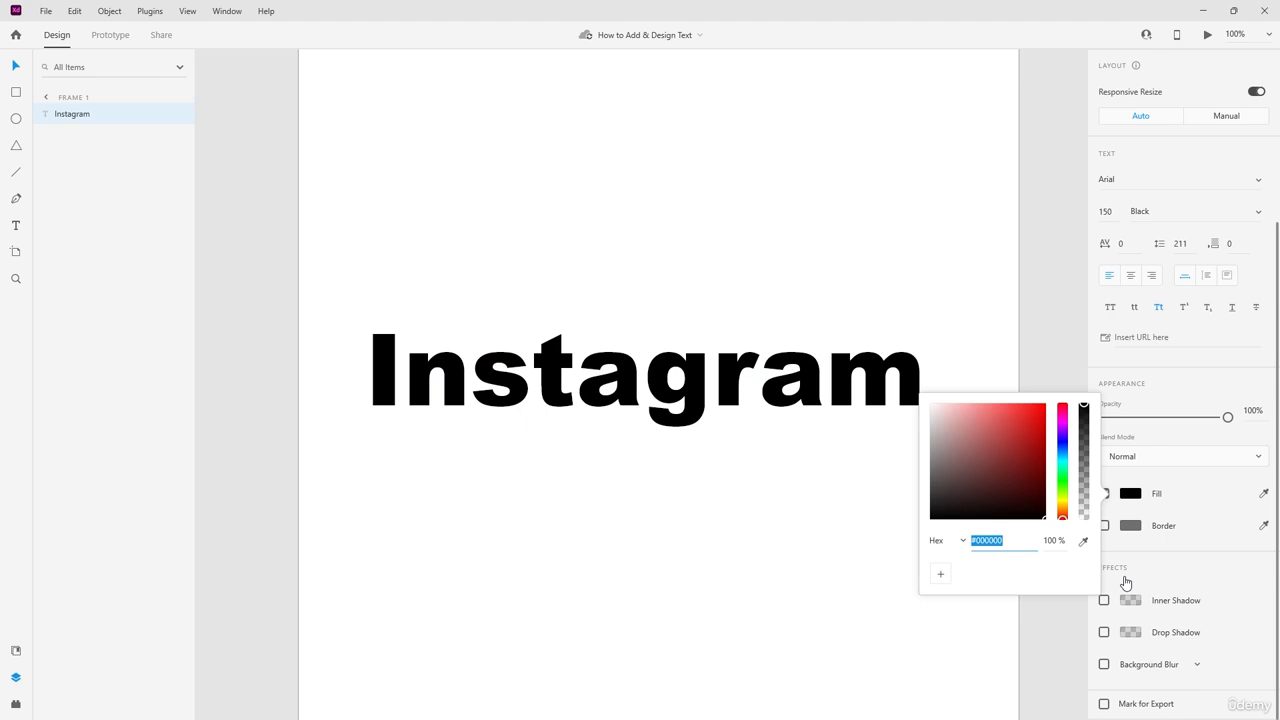
{"action": "left_click", "coordinate": [1234, 572]}
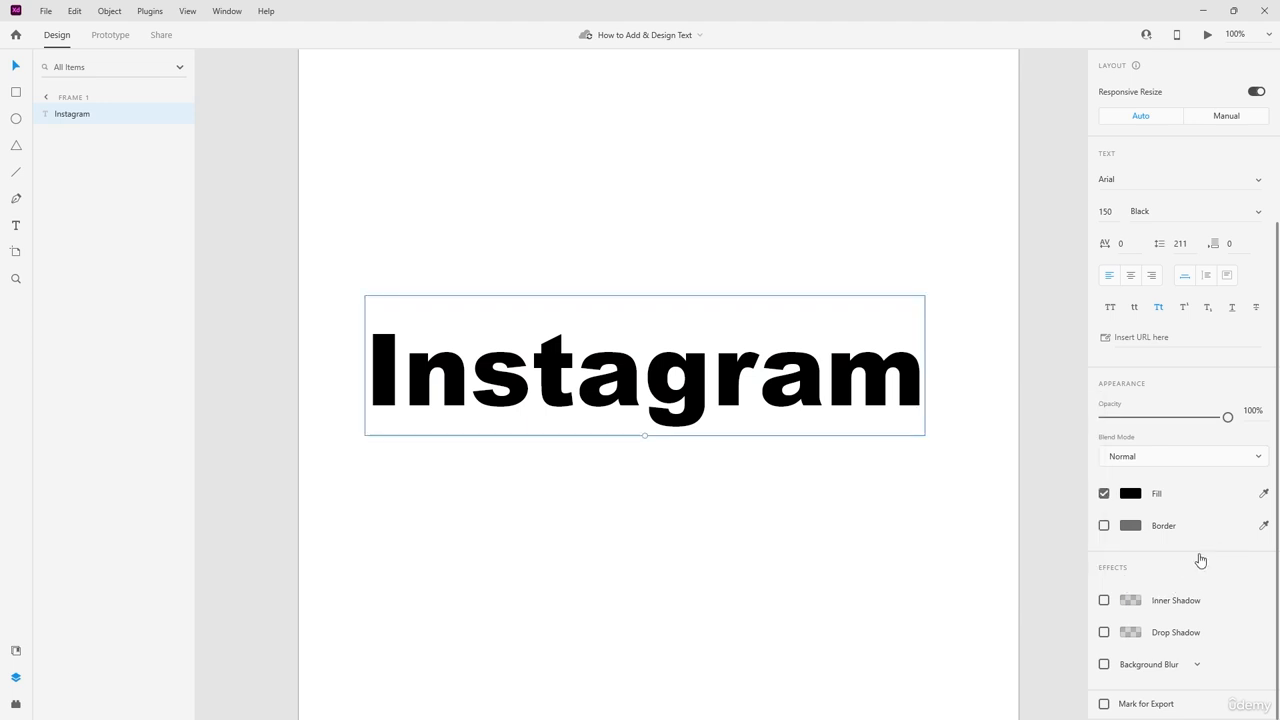
Step: Give the Instagram text a bright yellow-green border in the color #DFFF00
{"action": "left_click", "coordinate": [1128, 530]}
{"action": "left_click", "coordinate": [1062, 528]}
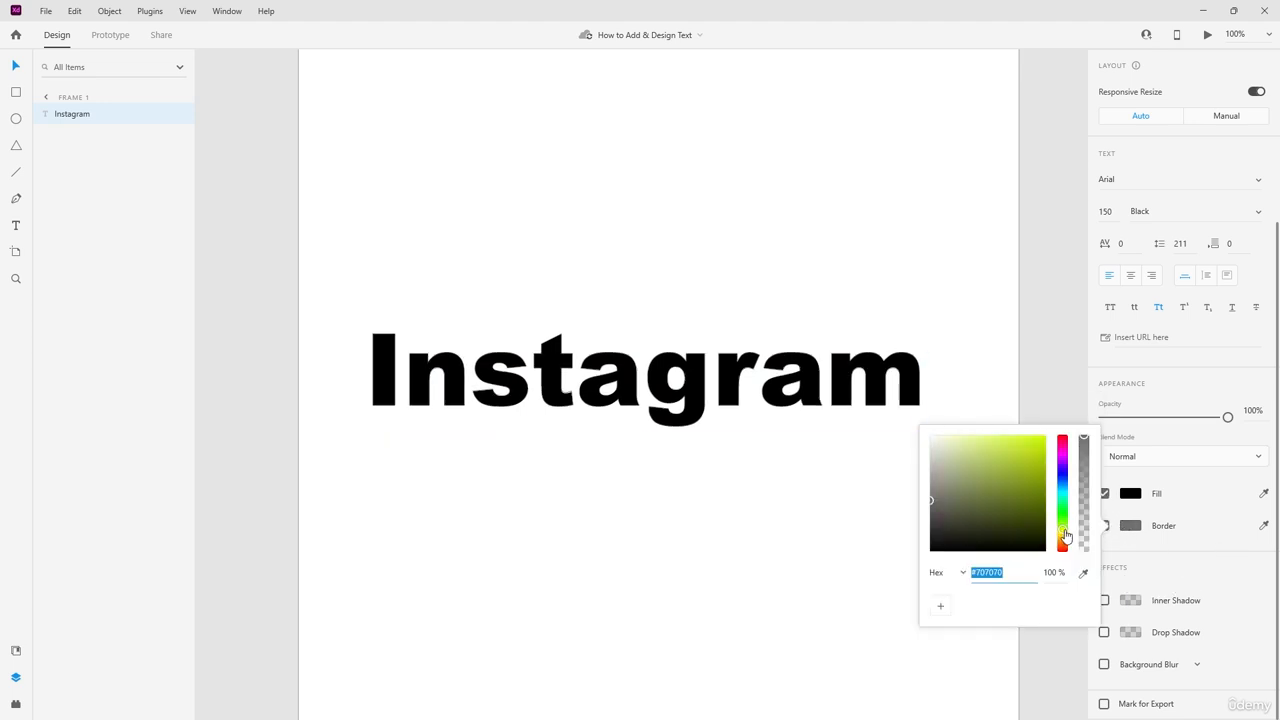
{"action": "left_click", "coordinate": [1044, 438]}
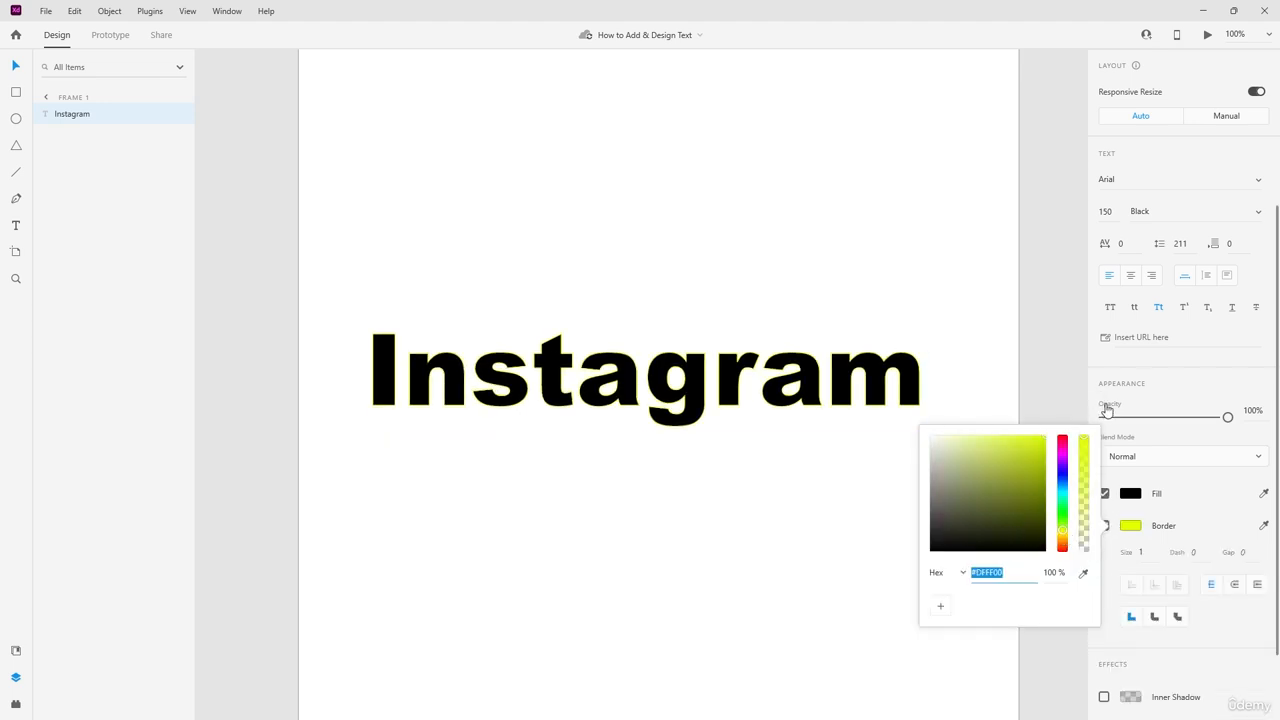
Step: Switch the border color's format to RGB, HSB and back to Hex
{"action": "left_click", "coordinate": [959, 574]}
{"action": "left_click", "coordinate": [957, 594]}
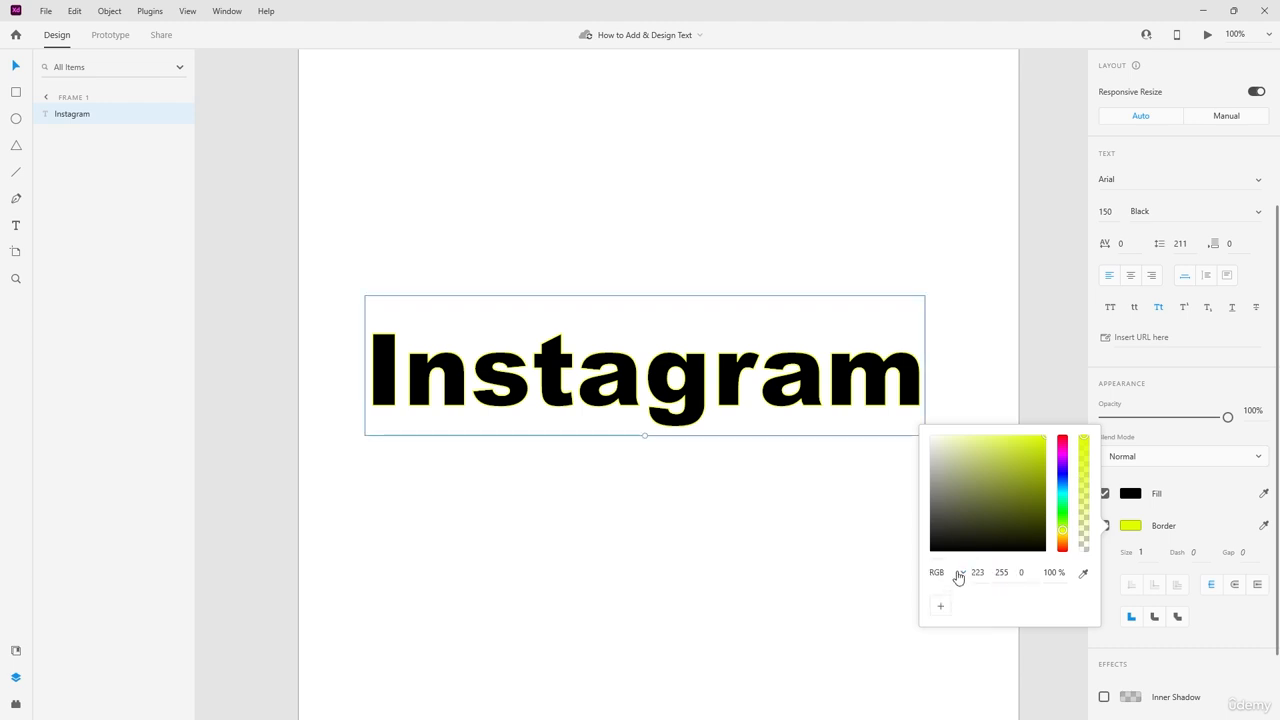
{"action": "left_click", "coordinate": [958, 577]}
{"action": "left_click", "coordinate": [957, 600]}
{"action": "left_click", "coordinate": [957, 574]}
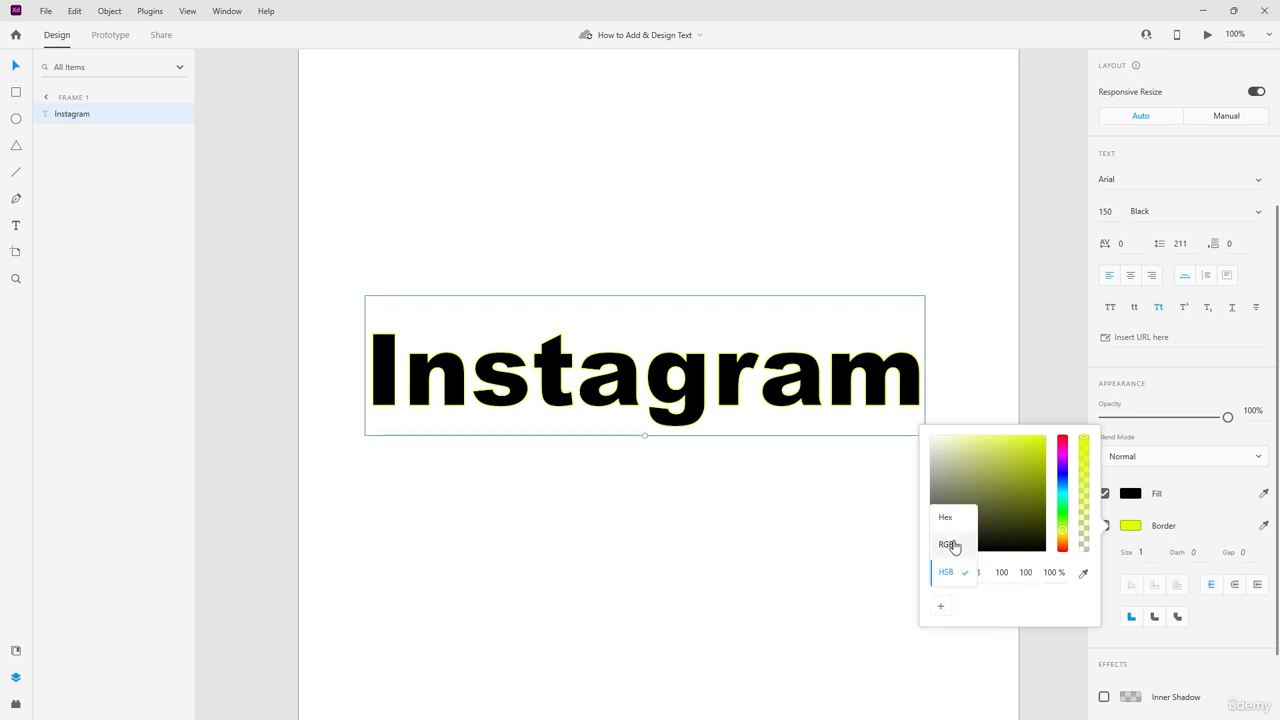
{"action": "left_click", "coordinate": [946, 518]}
Step: Save the yellow-green border color as a swatch, apply that swatch to the border and deselect the text
{"action": "left_click", "coordinate": [940, 606]}
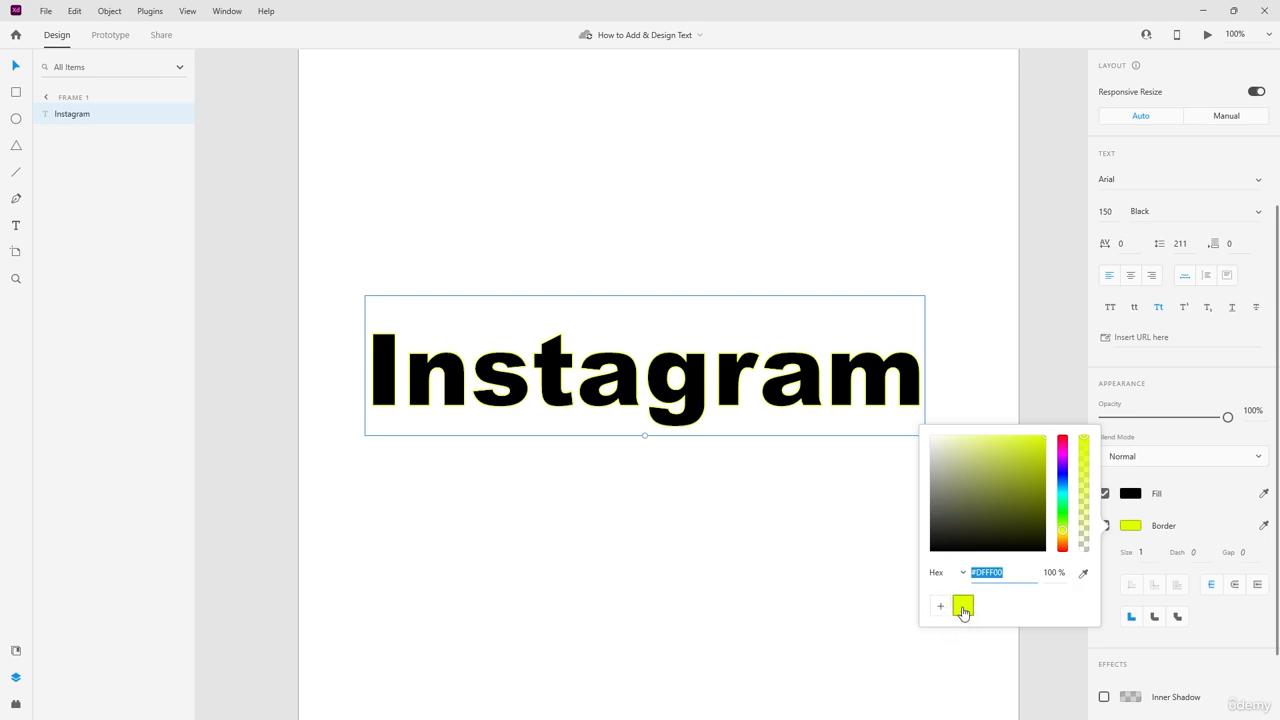
{"action": "left_click", "coordinate": [963, 610]}
{"action": "left_click", "coordinate": [969, 612]}
{"action": "left_click", "coordinate": [1220, 671]}
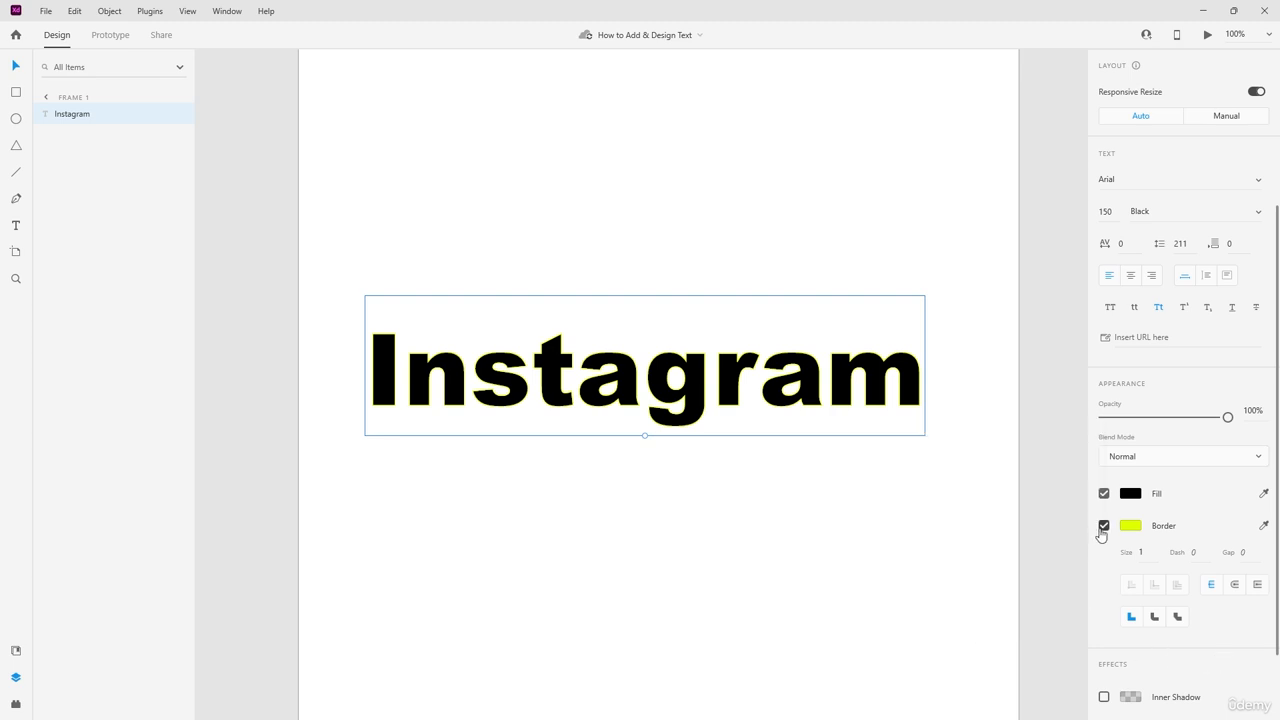
{"action": "left_click", "coordinate": [1029, 544]}
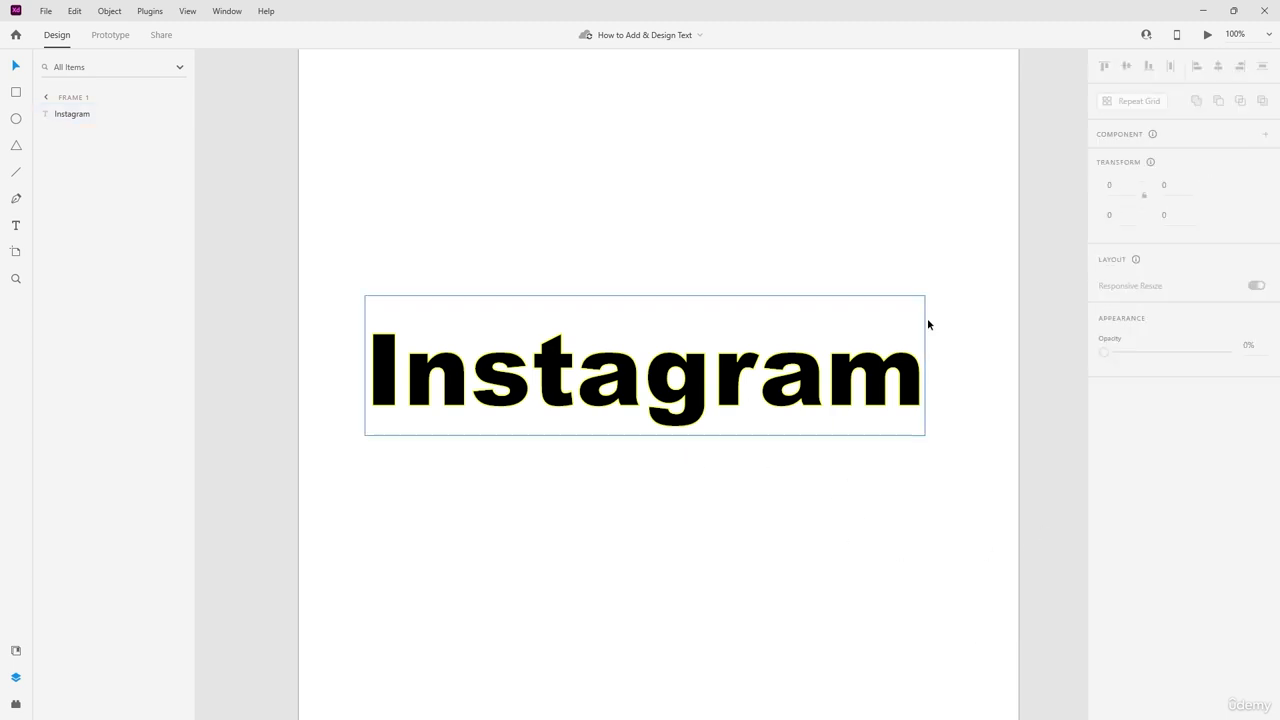
Step: Try a turquoise border on the Instagram text and set the border color to red, #FF0000
{"action": "left_click", "coordinate": [925, 400]}
{"action": "scroll", "coordinate": [1158, 405], "scroll_direction": "down", "scroll_amount": 5}
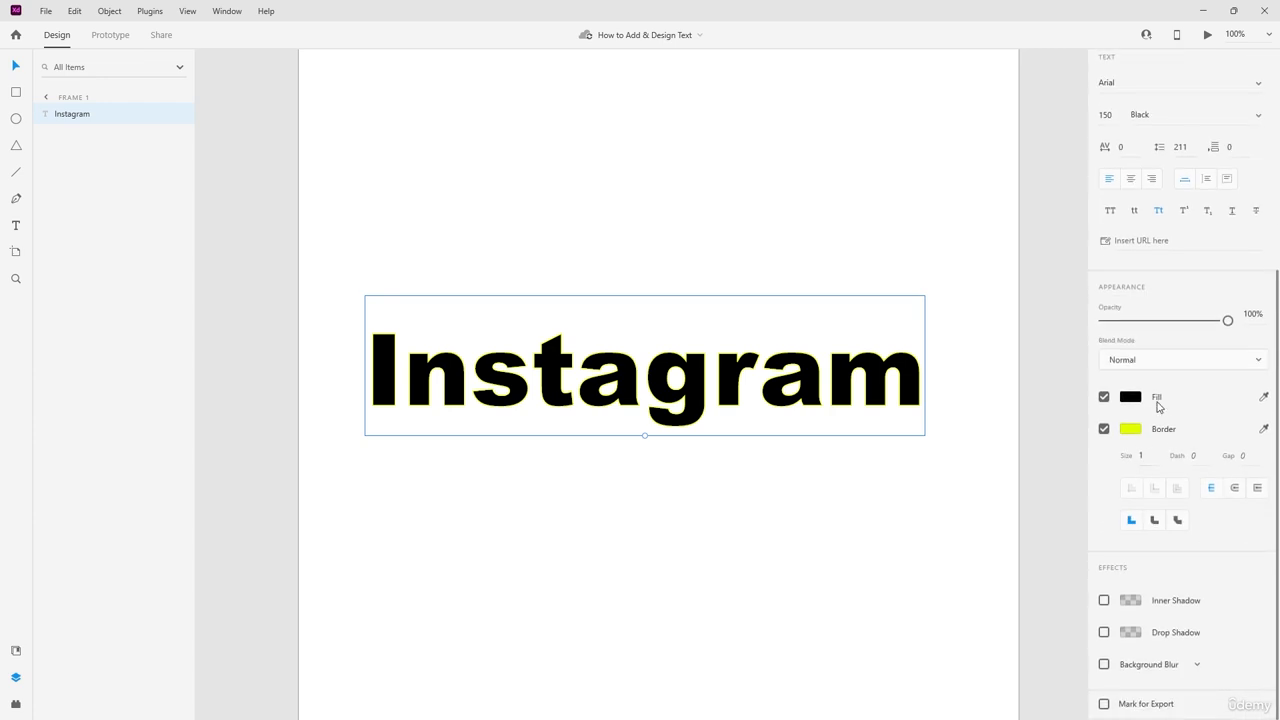
{"action": "left_click", "coordinate": [1132, 429]}
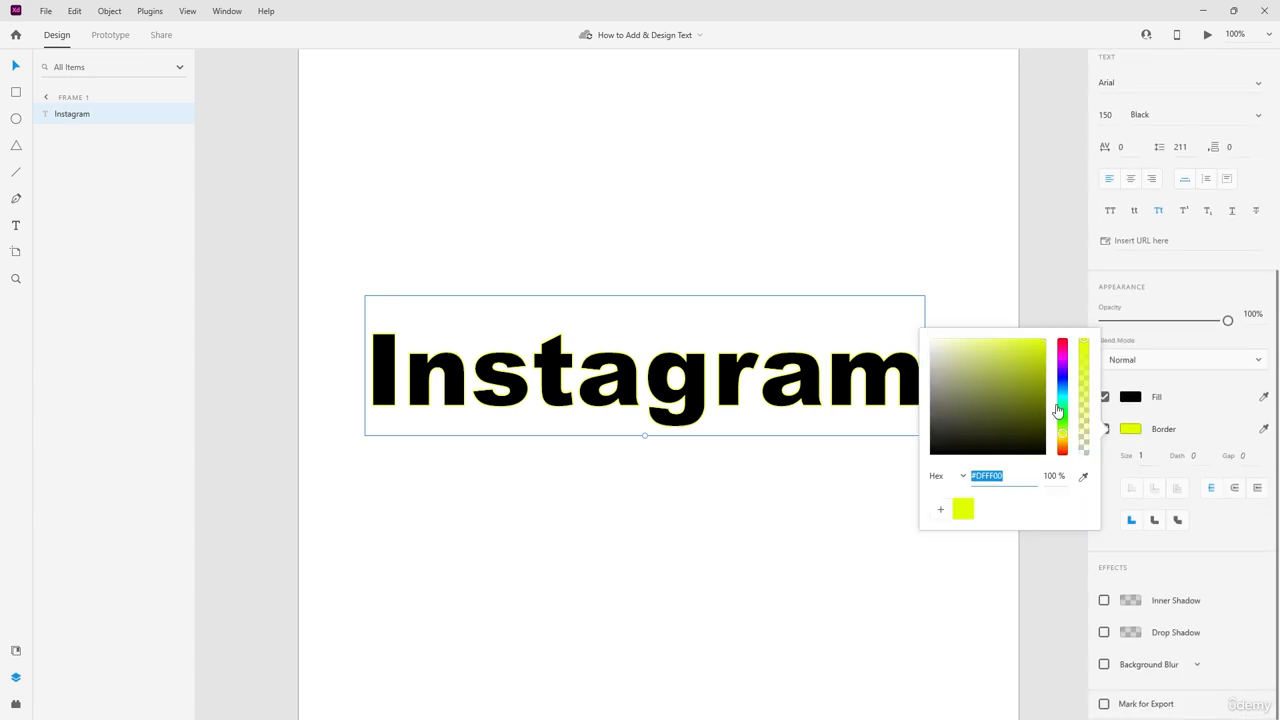
{"action": "left_click_drag", "start_coordinate": [1062, 420], "coordinate": [1062, 397]}
{"action": "left_click_drag", "start_coordinate": [1077, 333], "coordinate": [1090, 304]}
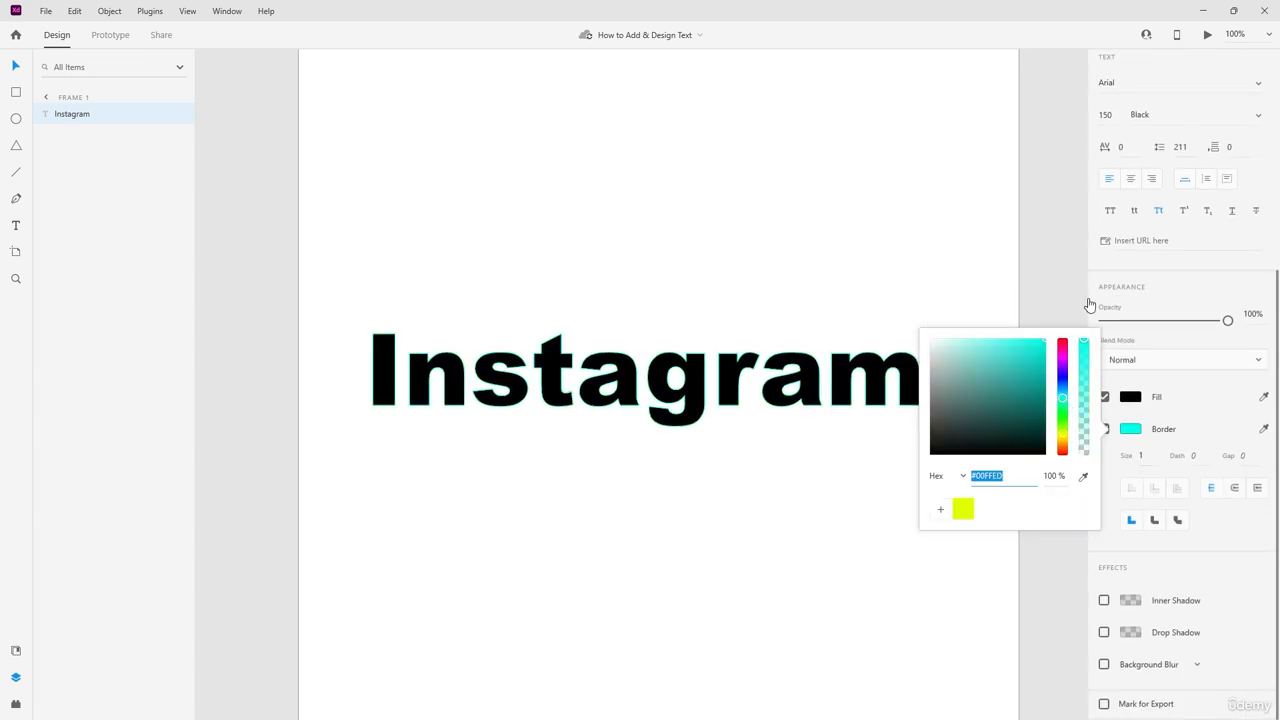
{"action": "left_click_drag", "start_coordinate": [1062, 432], "coordinate": [1067, 336]}
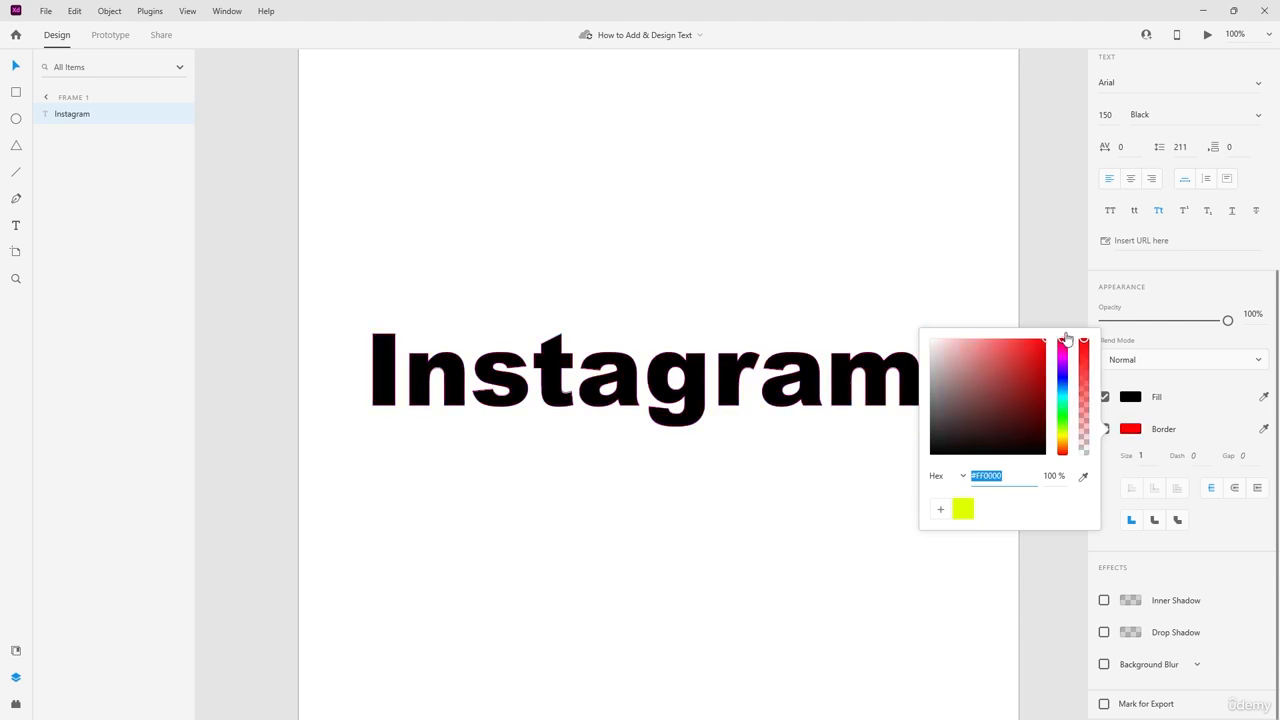
{"action": "left_click", "coordinate": [680, 497]}
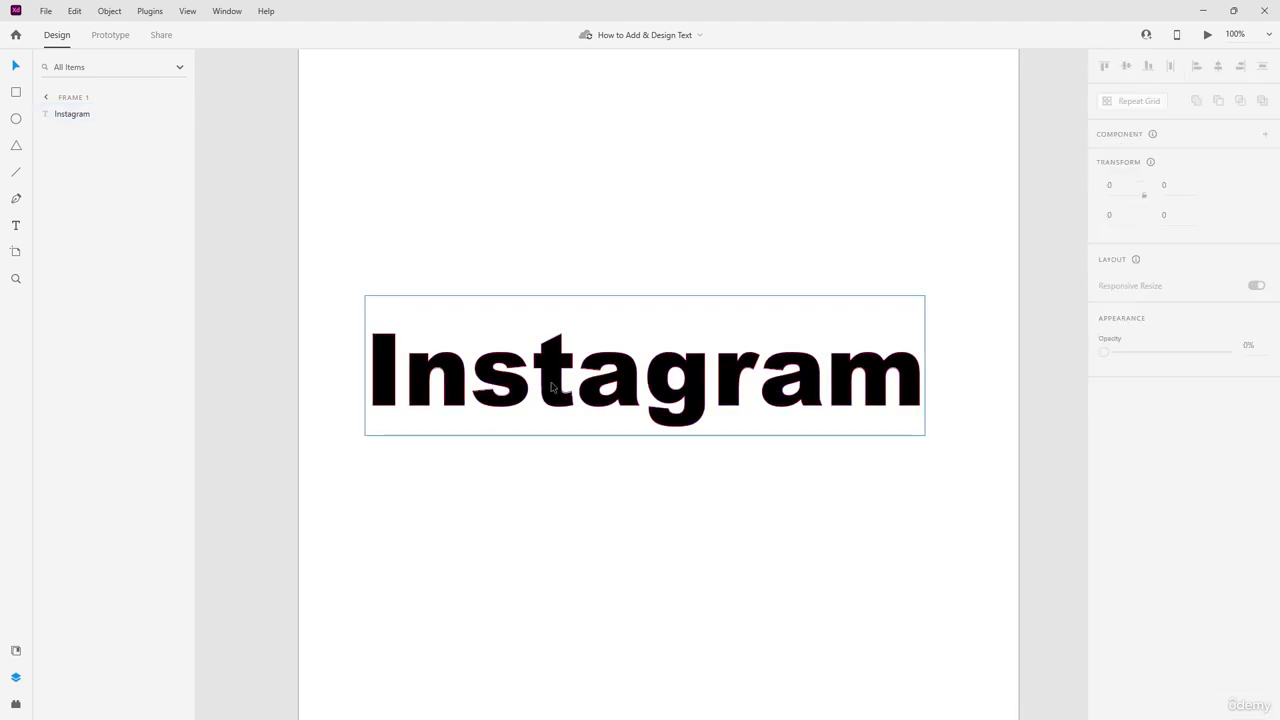
Step: Set the border size of the Instagram text to 10
{"action": "scroll", "coordinate": [1150, 500], "scroll_direction": "down", "scroll_amount": 3}
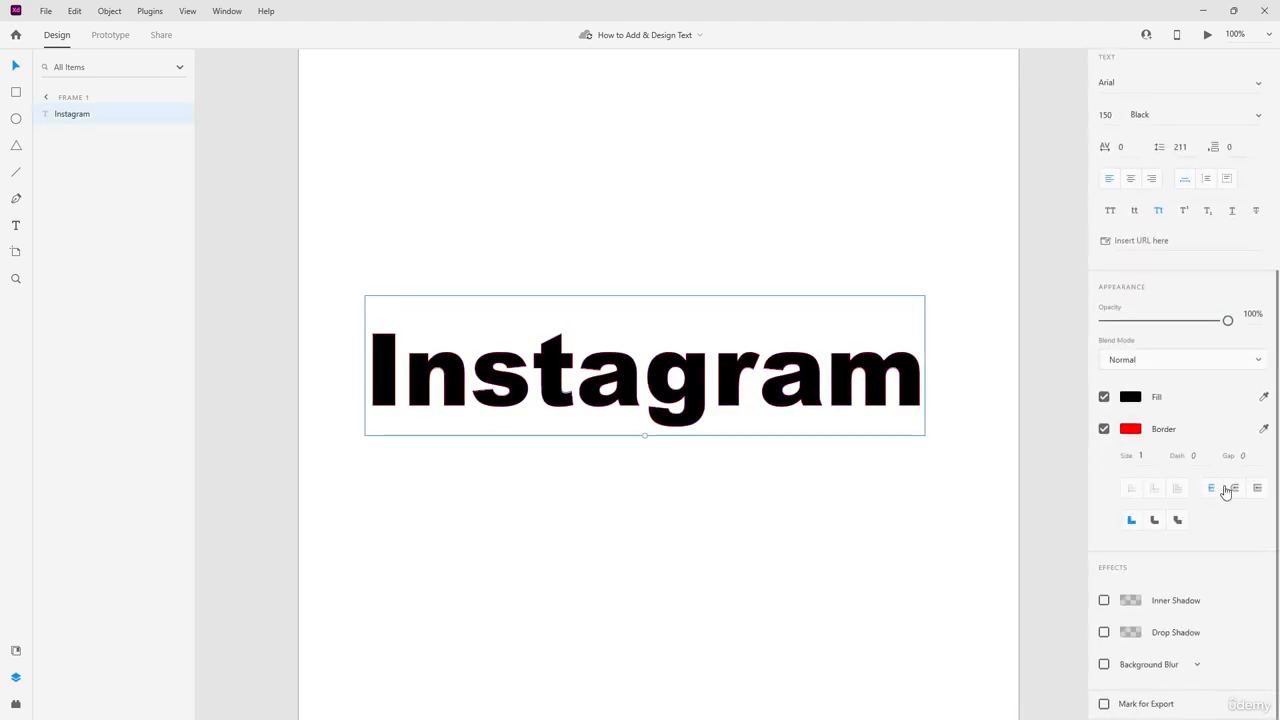
{"action": "left_click", "coordinate": [1144, 455]}
{"action": "type", "text": "10"}
{"action": "key", "text": "Return"}
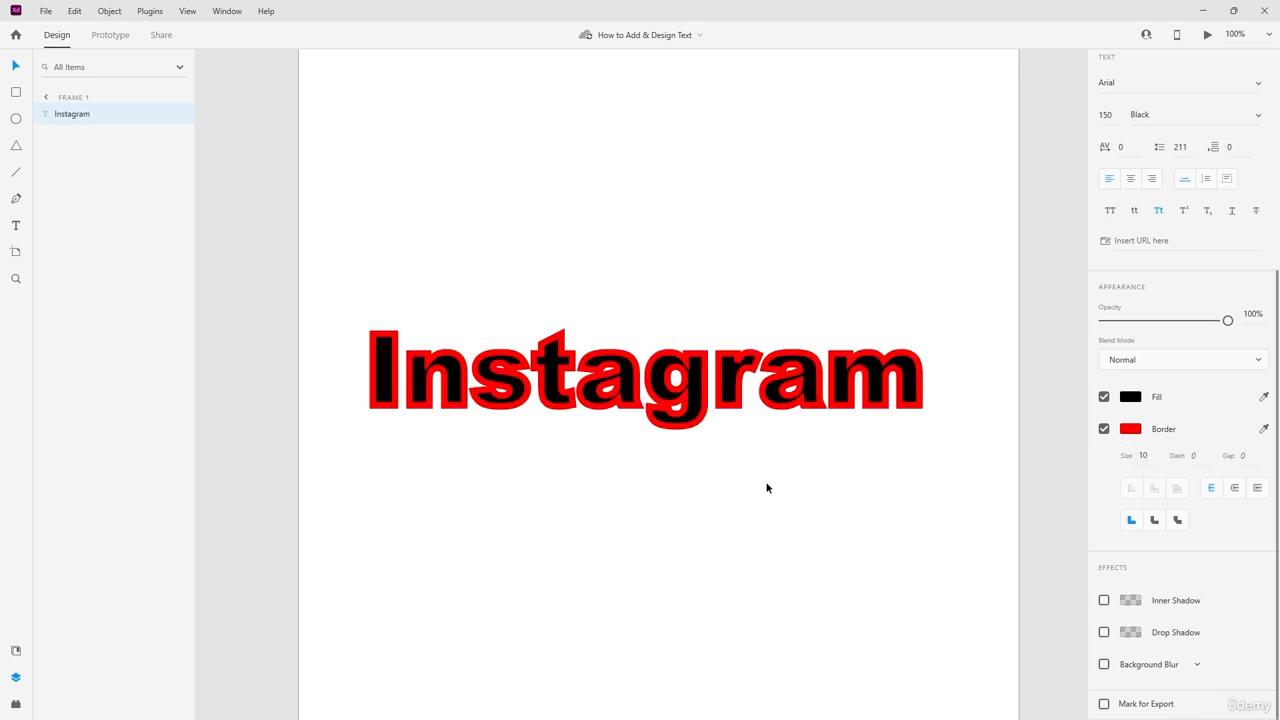
{"action": "left_click", "coordinate": [602, 403]}
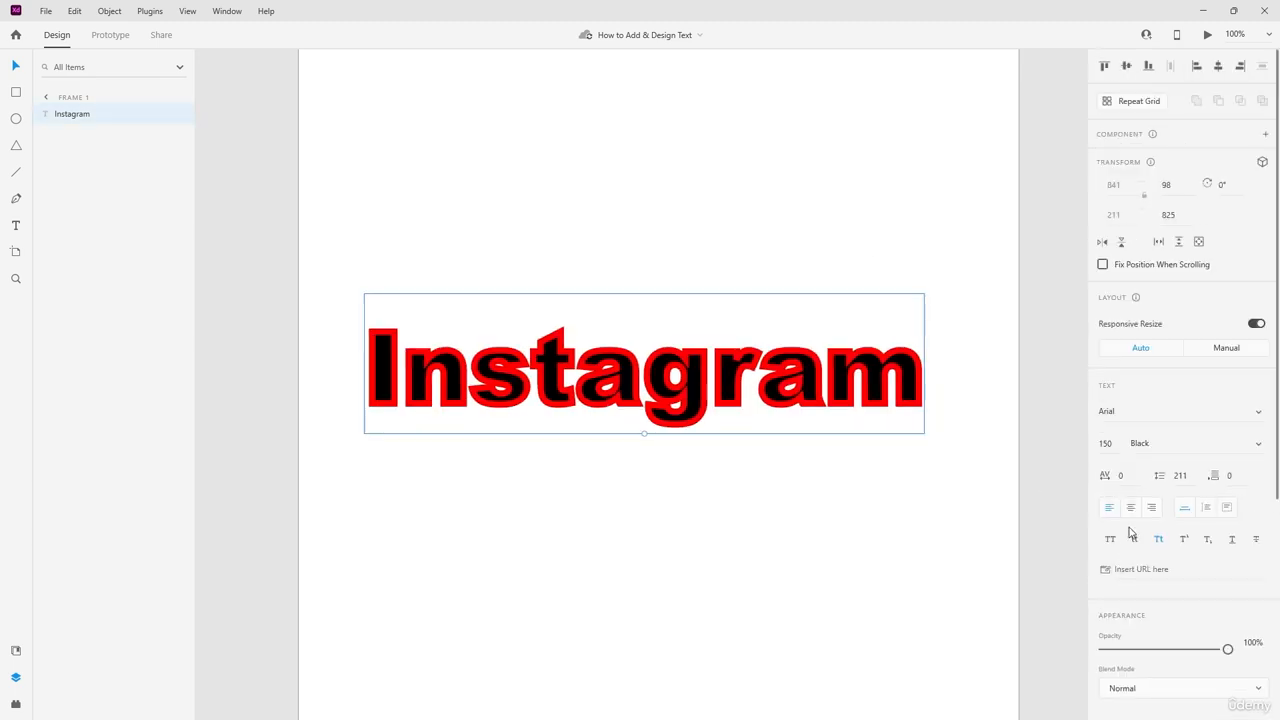
Step: Set the border size of the Instagram text to 3 and deselect the text
{"action": "scroll", "coordinate": [1131, 535], "scroll_direction": "down", "scroll_amount": 3}
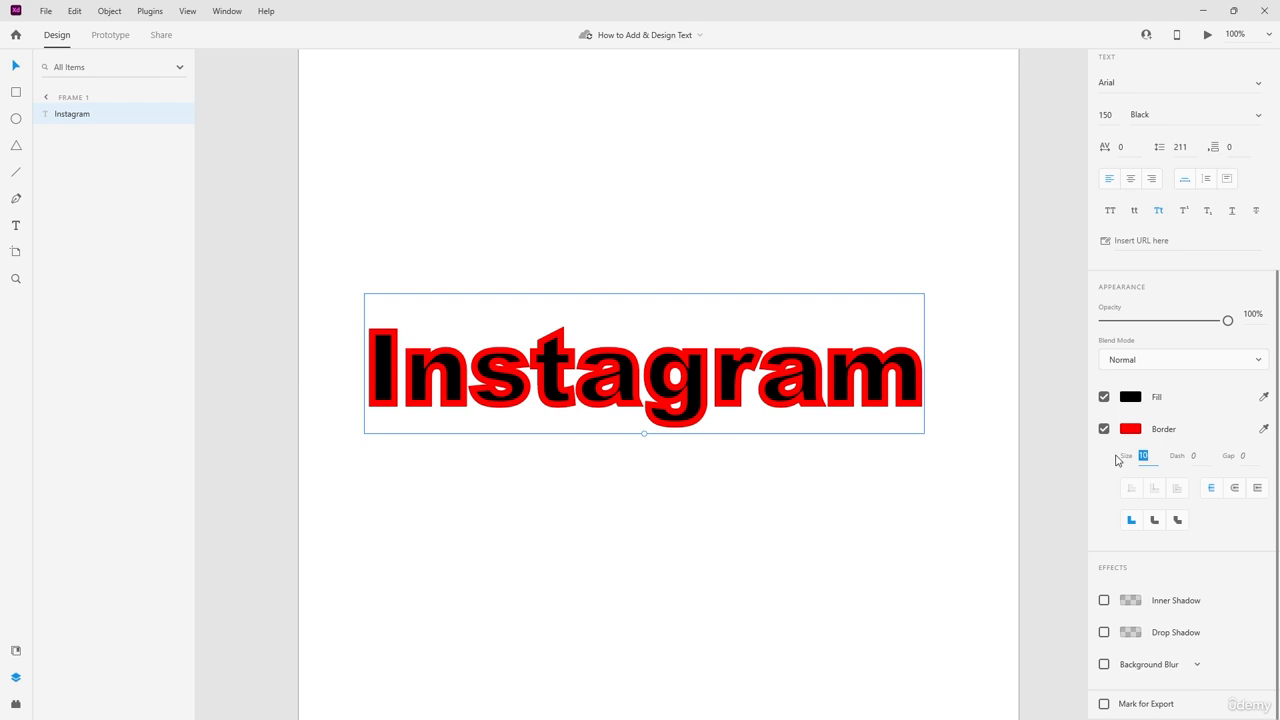
{"action": "key", "text": "Return"}
{"action": "left_click", "coordinate": [808, 508]}
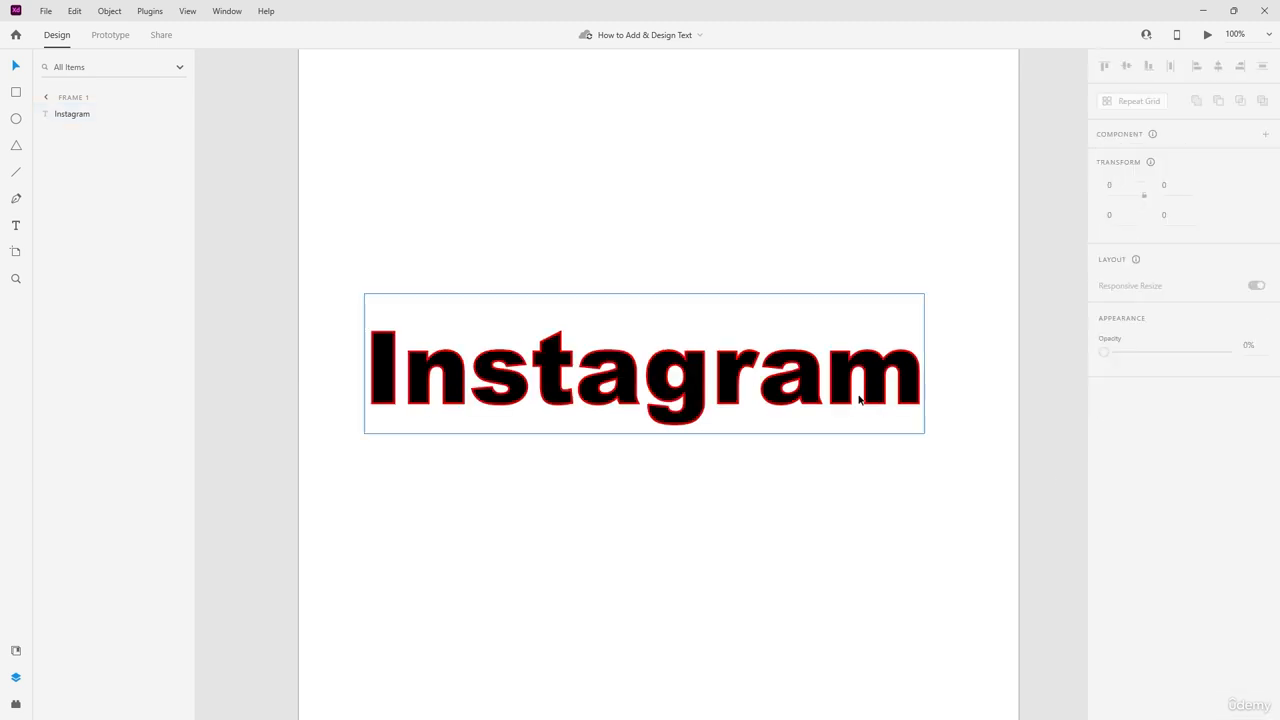
Step: Center the Instagram text vertically and horizontally on the artboard
{"action": "left_click", "coordinate": [788, 388]}
{"action": "left_click", "coordinate": [1126, 65]}
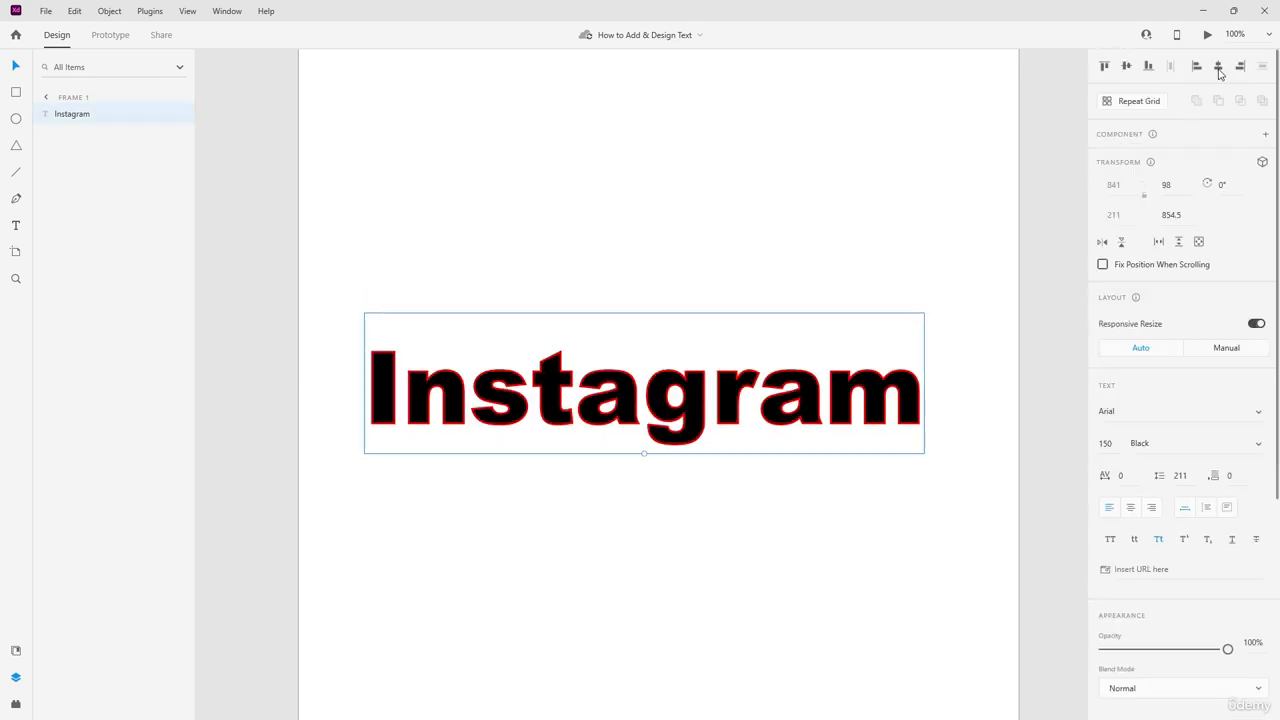
{"action": "left_click", "coordinate": [1218, 66]}
Step: Try the Round Cap and Projecting Cap styles on the text border and return to Butt Cap
{"action": "scroll", "coordinate": [774, 443], "scroll_direction": "down", "scroll_amount": 4}
{"action": "scroll", "coordinate": [782, 310], "scroll_direction": "up", "scroll_amount": 3}
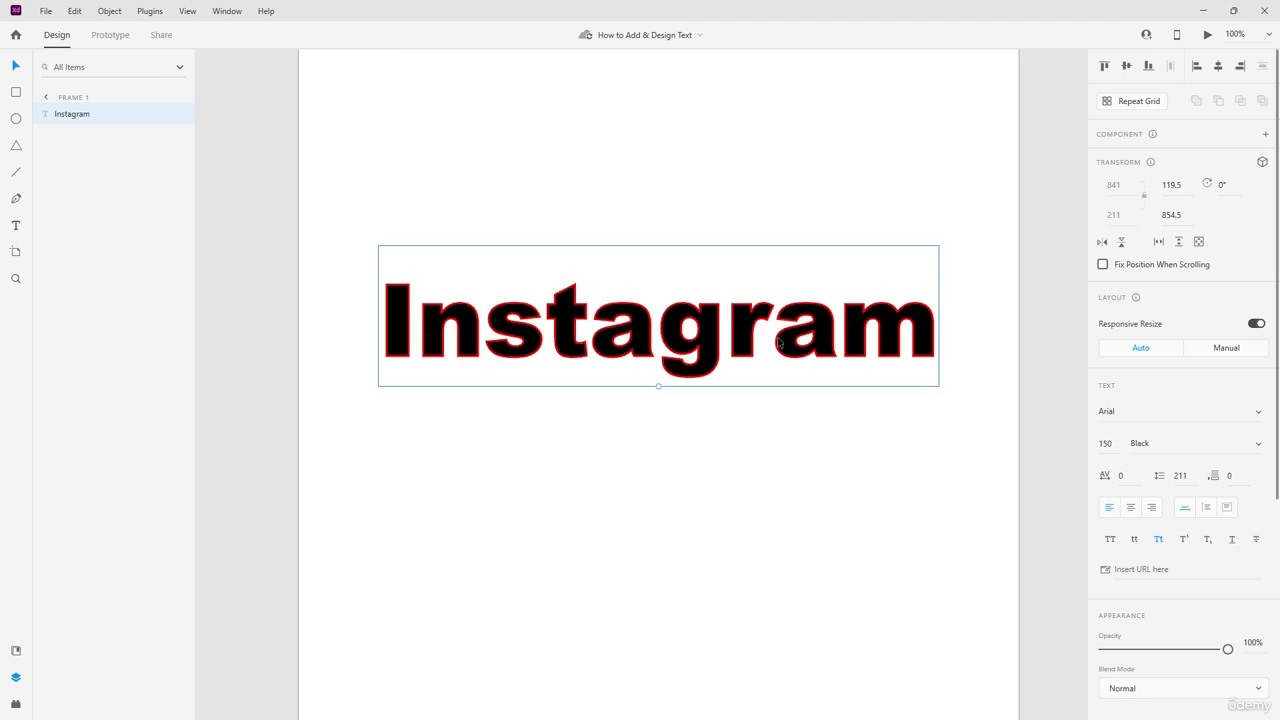
{"action": "scroll", "coordinate": [778, 342], "scroll_direction": "up", "scroll_amount": 1}
{"action": "scroll", "coordinate": [1171, 414], "scroll_direction": "down", "scroll_amount": 4}
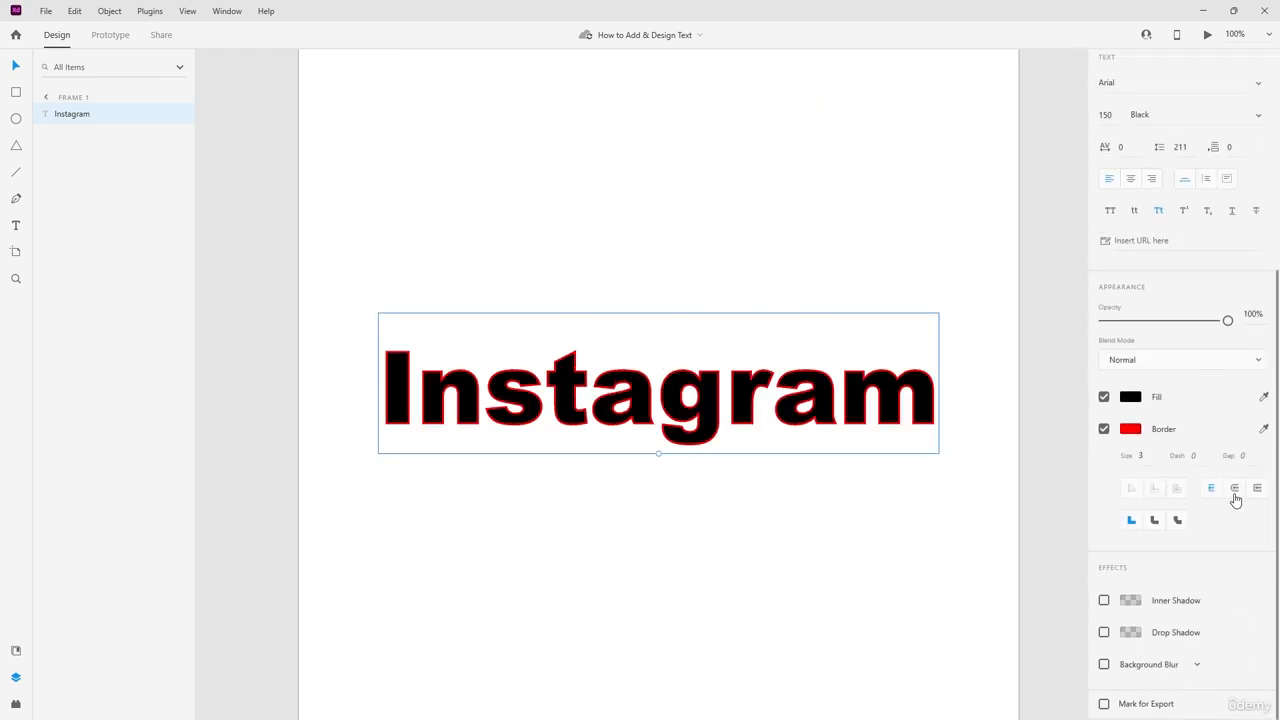
{"action": "left_click", "coordinate": [1234, 492]}
{"action": "left_click", "coordinate": [1258, 490]}
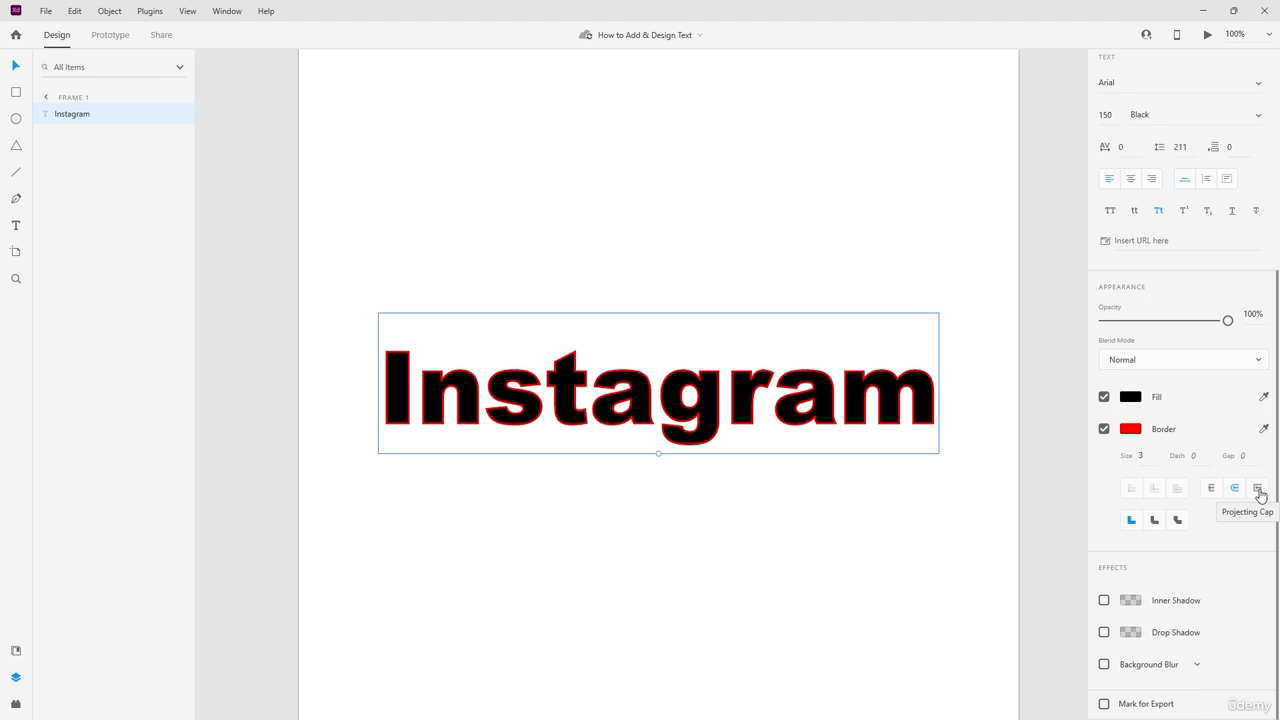
{"action": "left_click", "coordinate": [1212, 492]}
Step: Compare the round, miter and bevel joins on a corner of the letter I's border, ending on the miter join
{"action": "scroll", "coordinate": [346, 340], "scroll_direction": "up", "scroll_amount": 15}
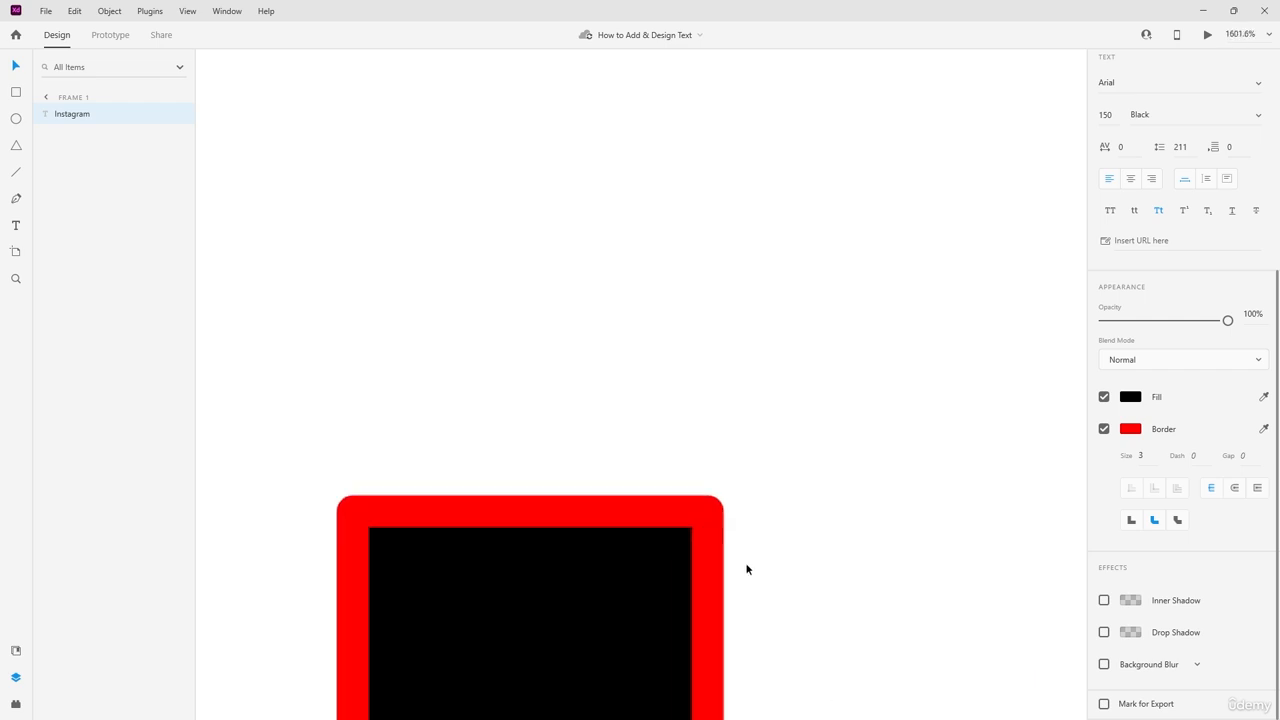
{"action": "scroll", "coordinate": [746, 569], "scroll_direction": "up", "scroll_amount": 6}
{"action": "left_click", "coordinate": [1131, 521]}
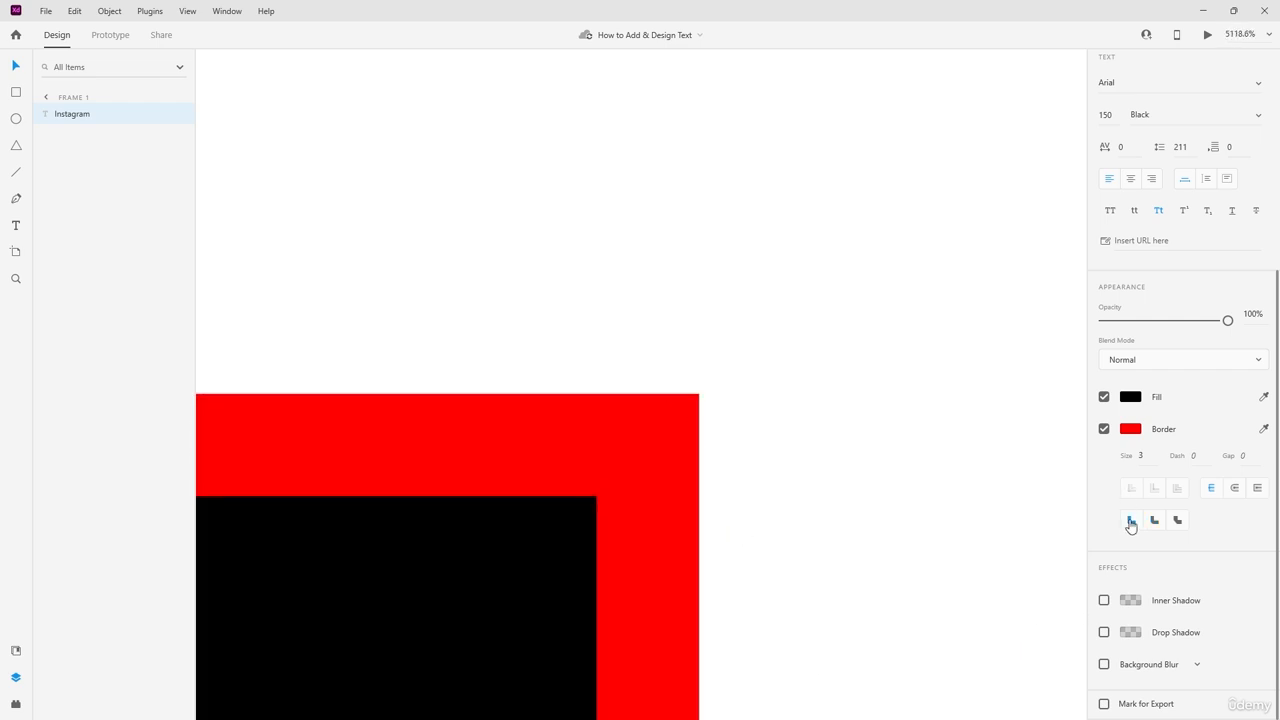
{"action": "left_click", "coordinate": [1153, 522]}
{"action": "left_click", "coordinate": [1177, 521]}
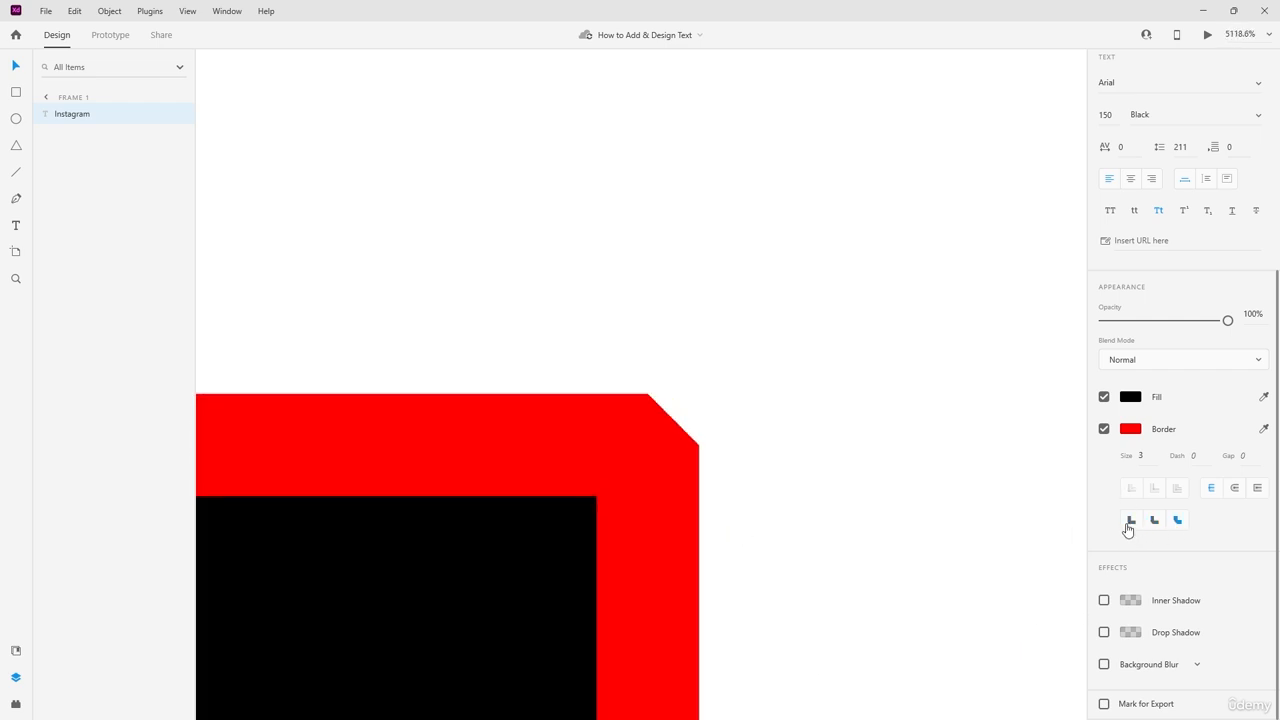
{"action": "left_click", "coordinate": [1131, 521]}
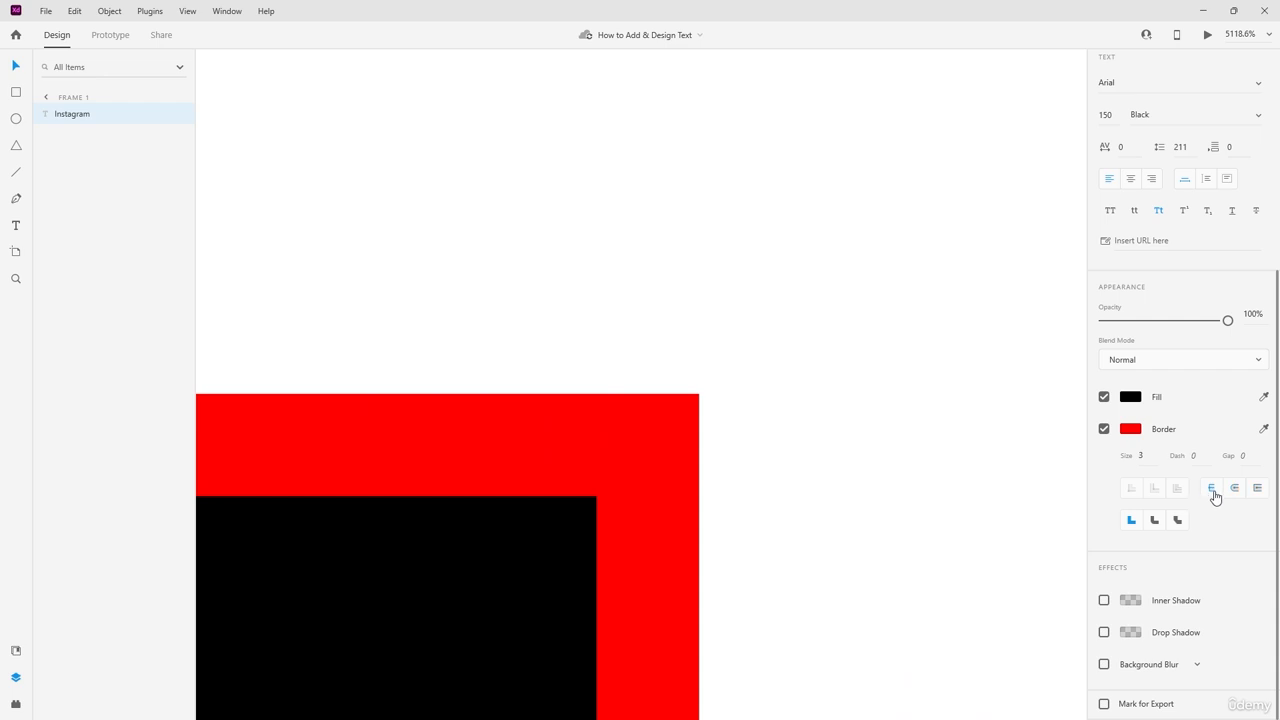
Step: Try the round and bevel joins on the border once more and restore the miter join with Butt Cap
{"action": "left_click", "coordinate": [1154, 520]}
{"action": "left_click", "coordinate": [1177, 521]}
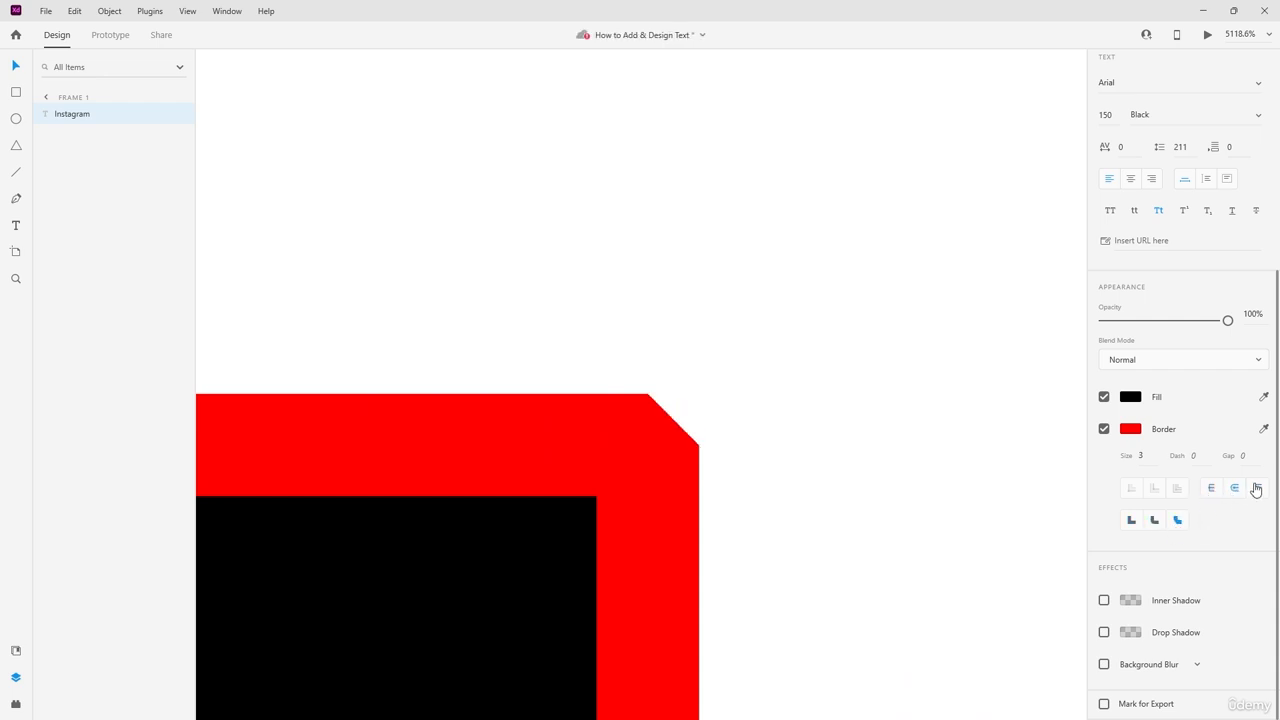
{"action": "left_click", "coordinate": [1153, 521]}
{"action": "left_click", "coordinate": [1131, 521]}
Step: Turn on an inner shadow for the Instagram text and make its color white, #FFFFFF
{"action": "scroll", "coordinate": [851, 478], "scroll_direction": "down", "scroll_amount": 10}
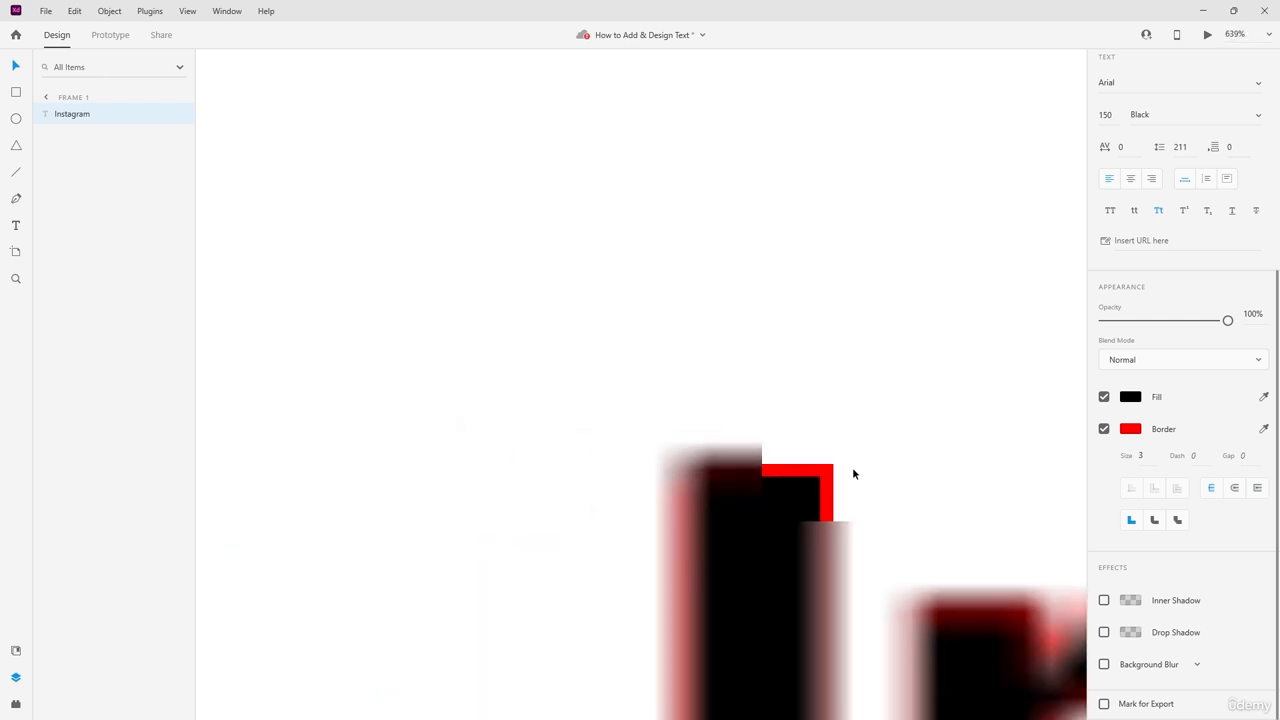
{"action": "left_click_drag", "start_coordinate": [963, 550], "coordinate": [432, 385]}
{"action": "scroll", "coordinate": [765, 420], "scroll_direction": "down", "scroll_amount": 3}
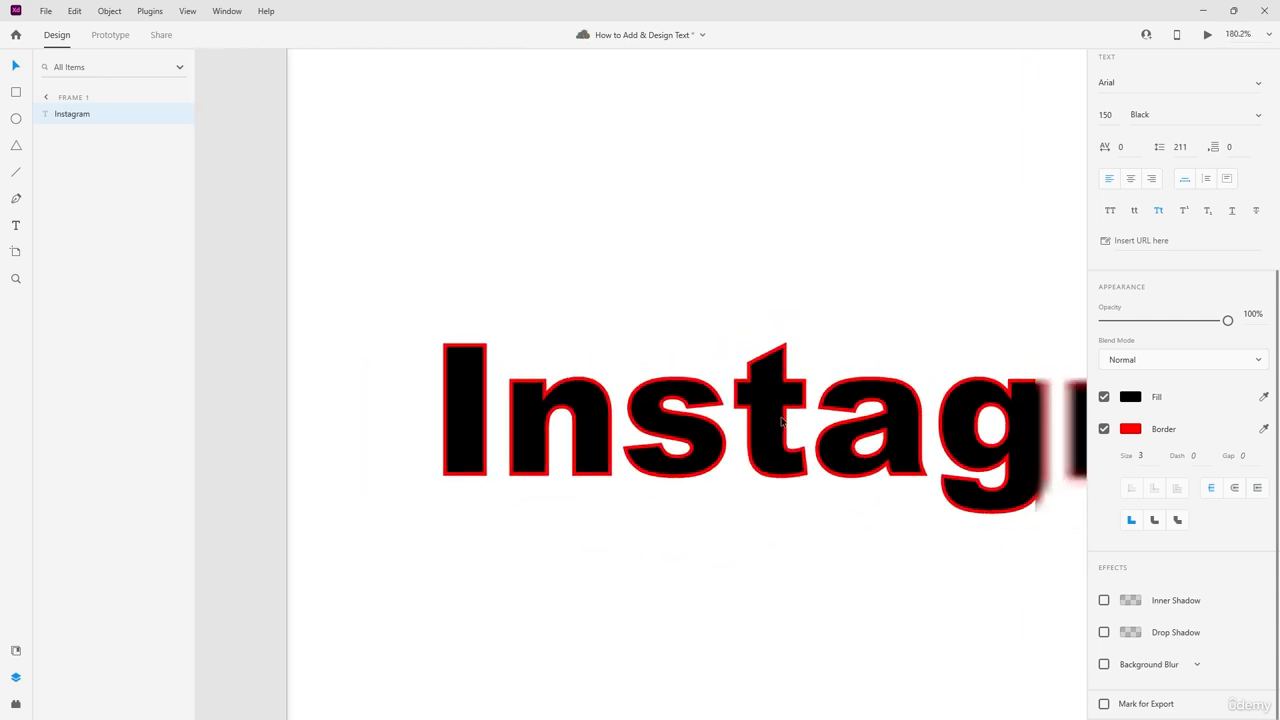
{"action": "left_click_drag", "start_coordinate": [934, 463], "coordinate": [740, 450]}
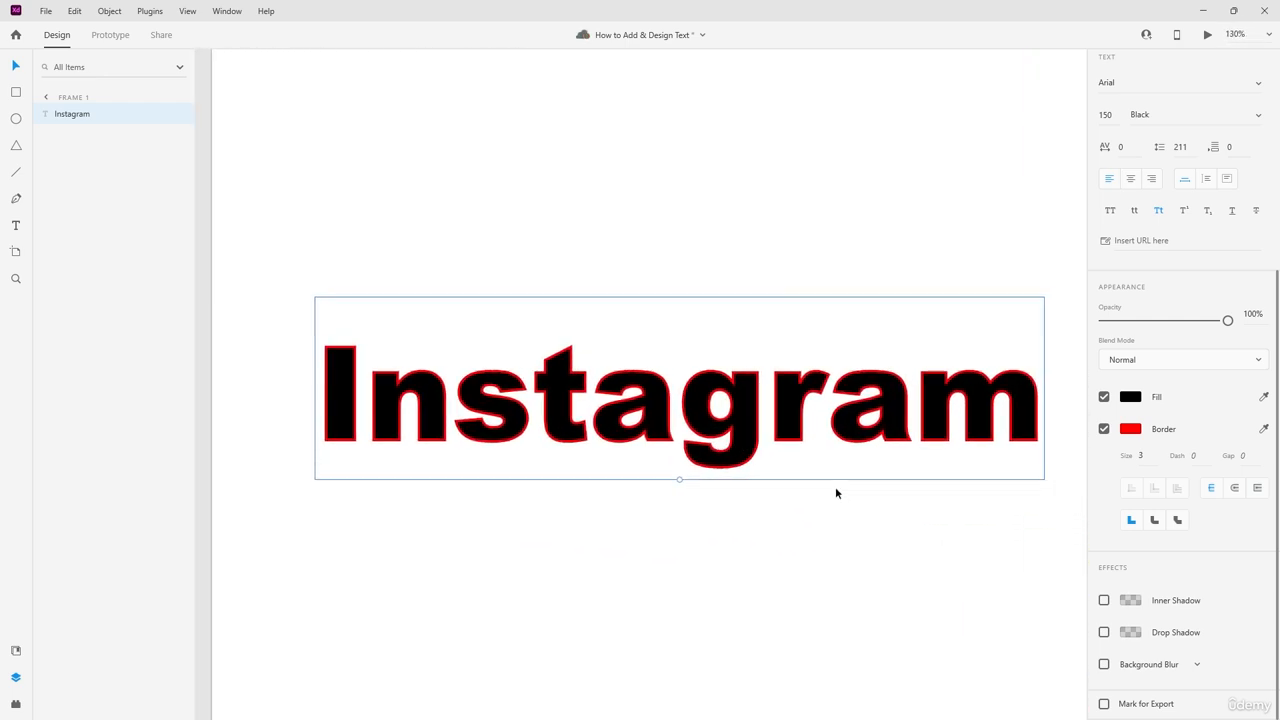
{"action": "left_click", "coordinate": [1104, 600]}
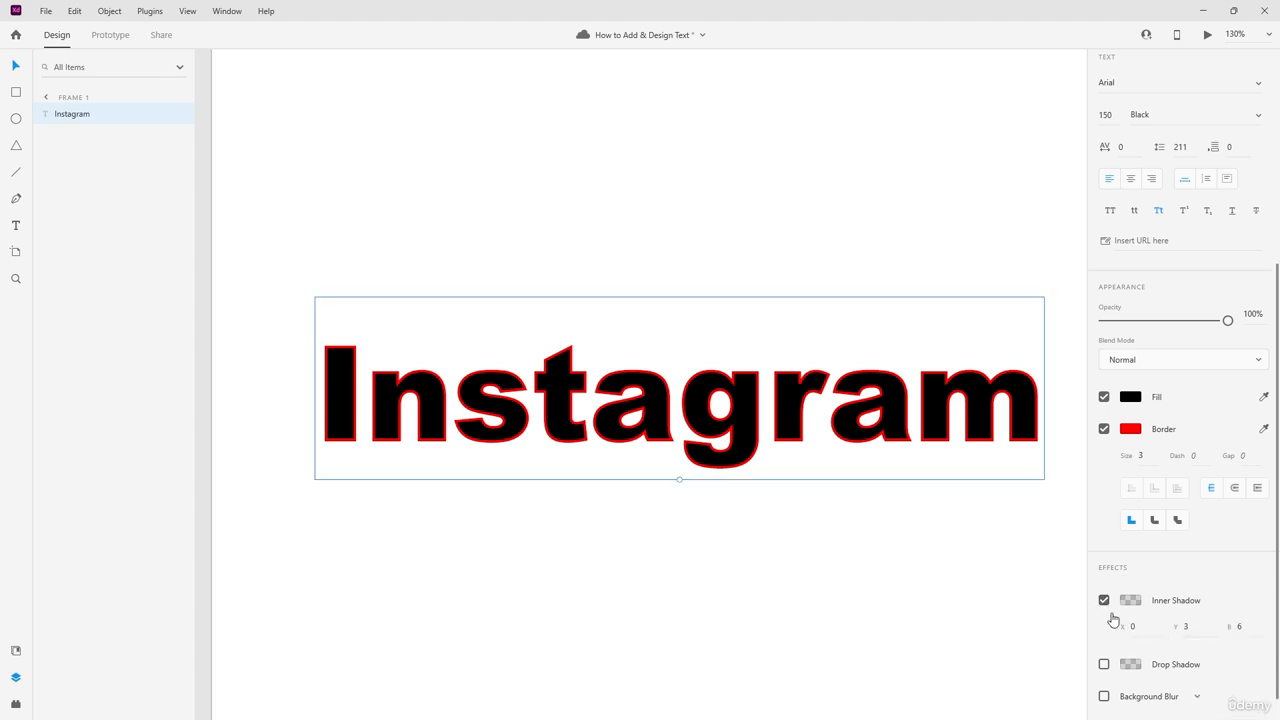
{"action": "scroll", "coordinate": [1113, 619], "scroll_direction": "down", "scroll_amount": 1}
{"action": "left_click", "coordinate": [1128, 568]}
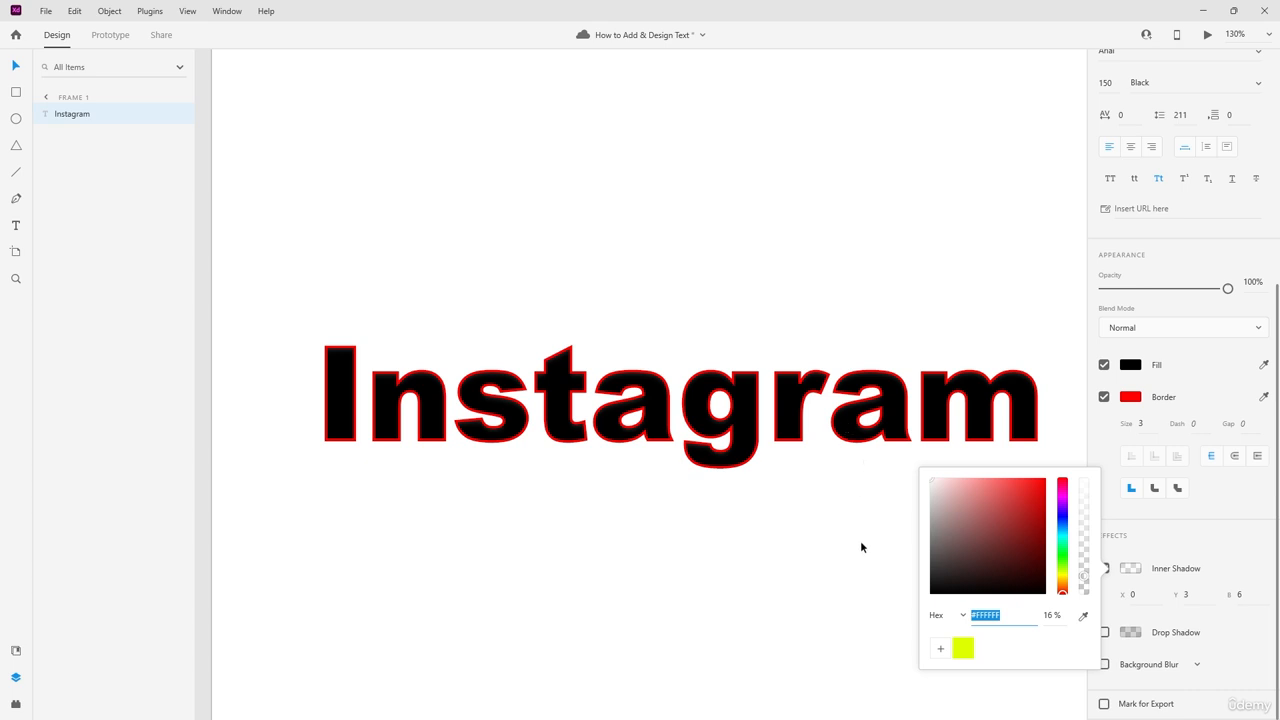
{"action": "left_click", "coordinate": [1147, 592]}
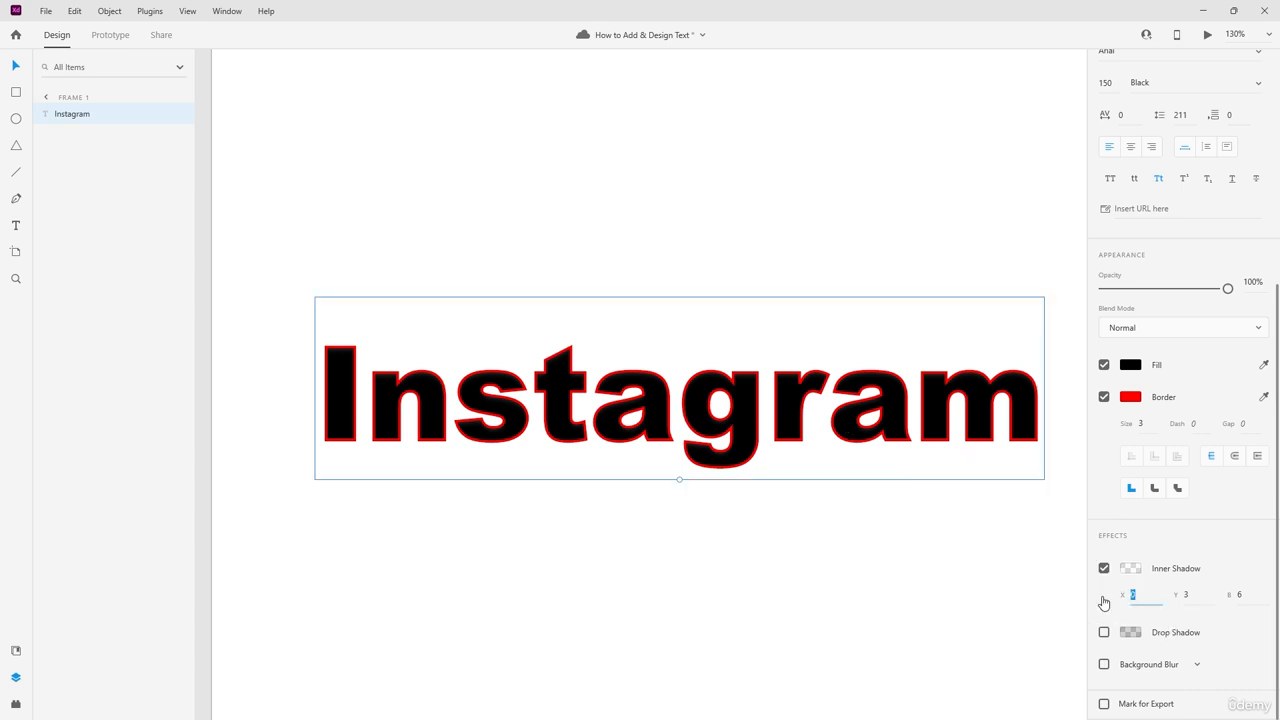
{"action": "left_click", "coordinate": [1104, 602]}
Step: Raise the opacity of the white inner shadow color to 100%
{"action": "left_click", "coordinate": [1132, 569]}
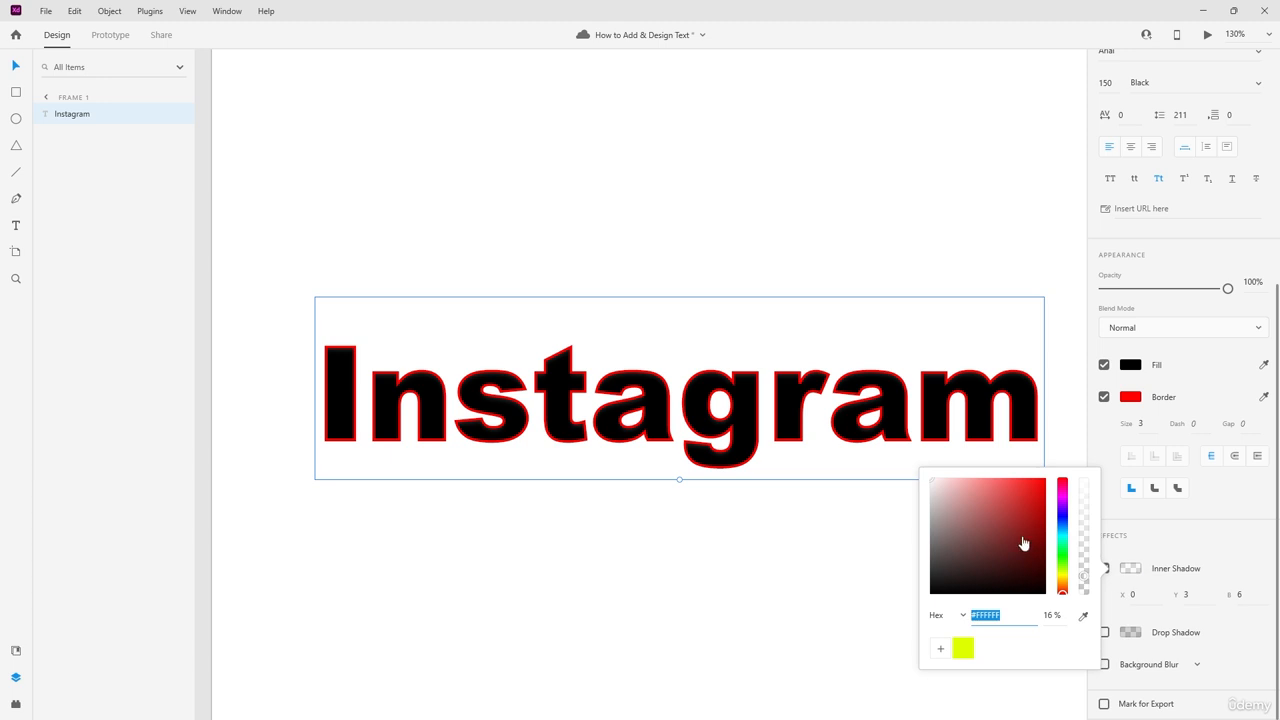
{"action": "left_click_drag", "start_coordinate": [941, 490], "coordinate": [905, 469]}
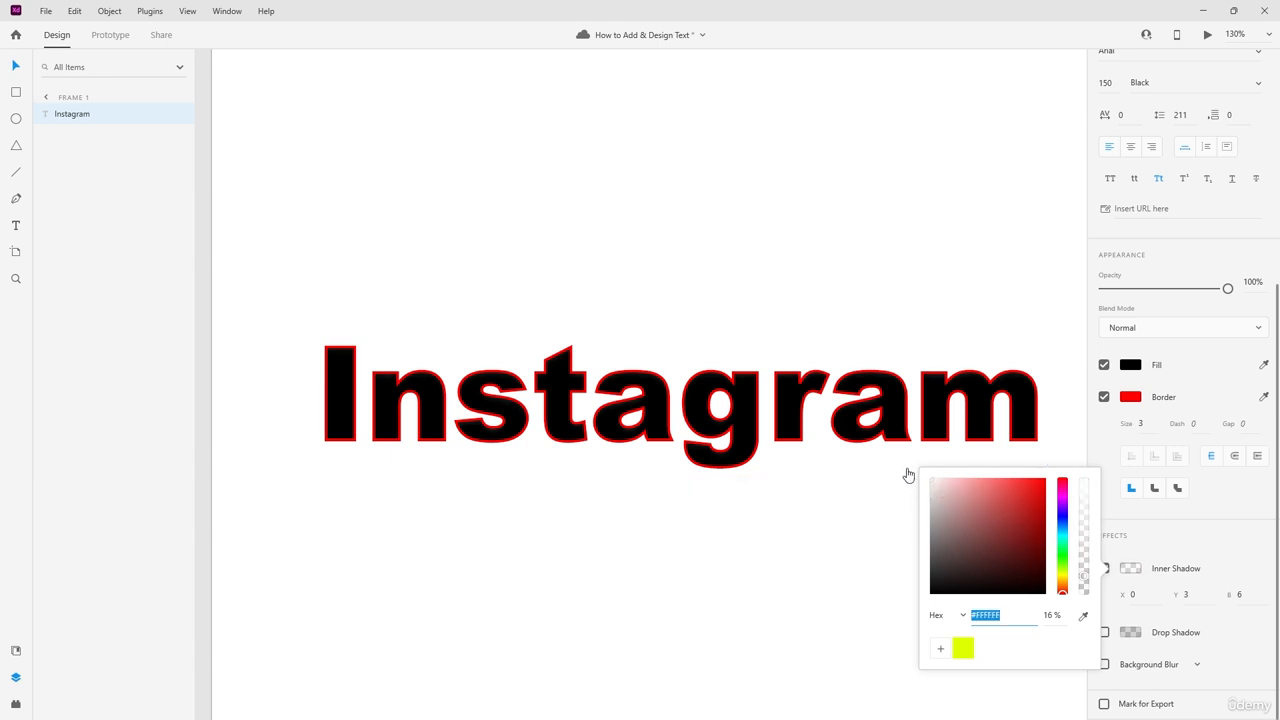
{"action": "left_click_drag", "start_coordinate": [1085, 548], "coordinate": [1085, 530]}
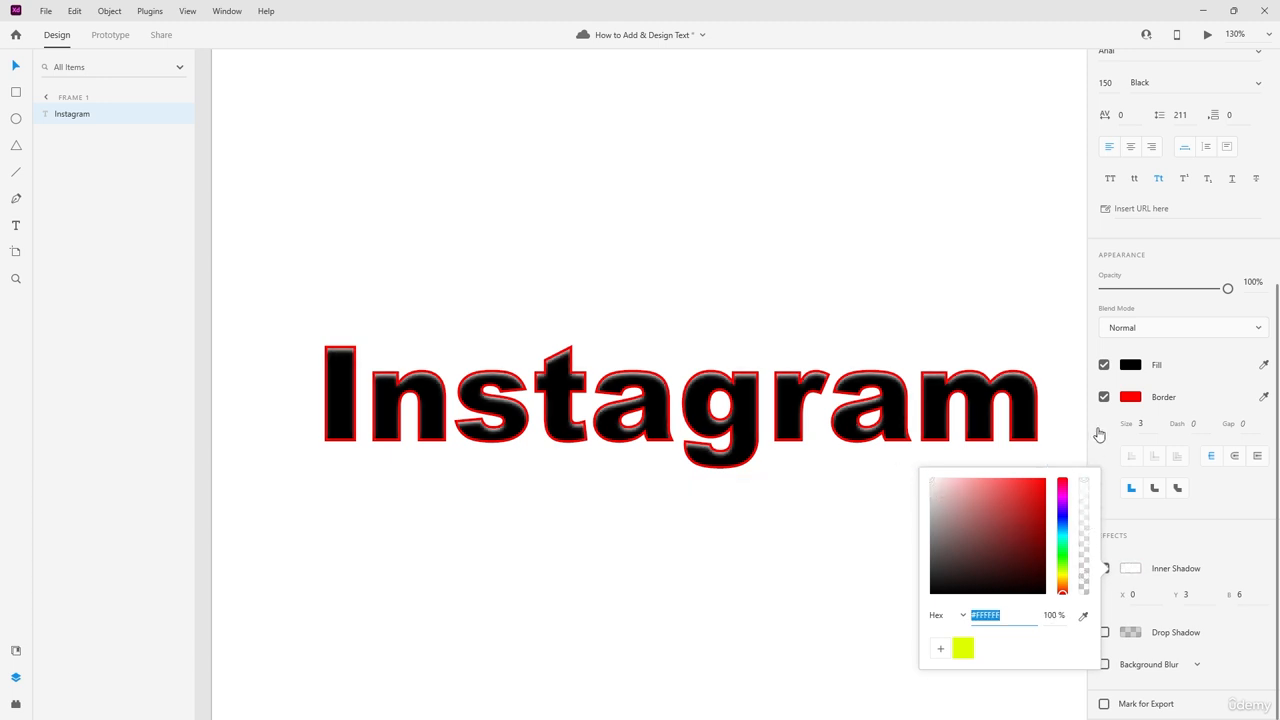
{"action": "left_click", "coordinate": [1244, 530]}
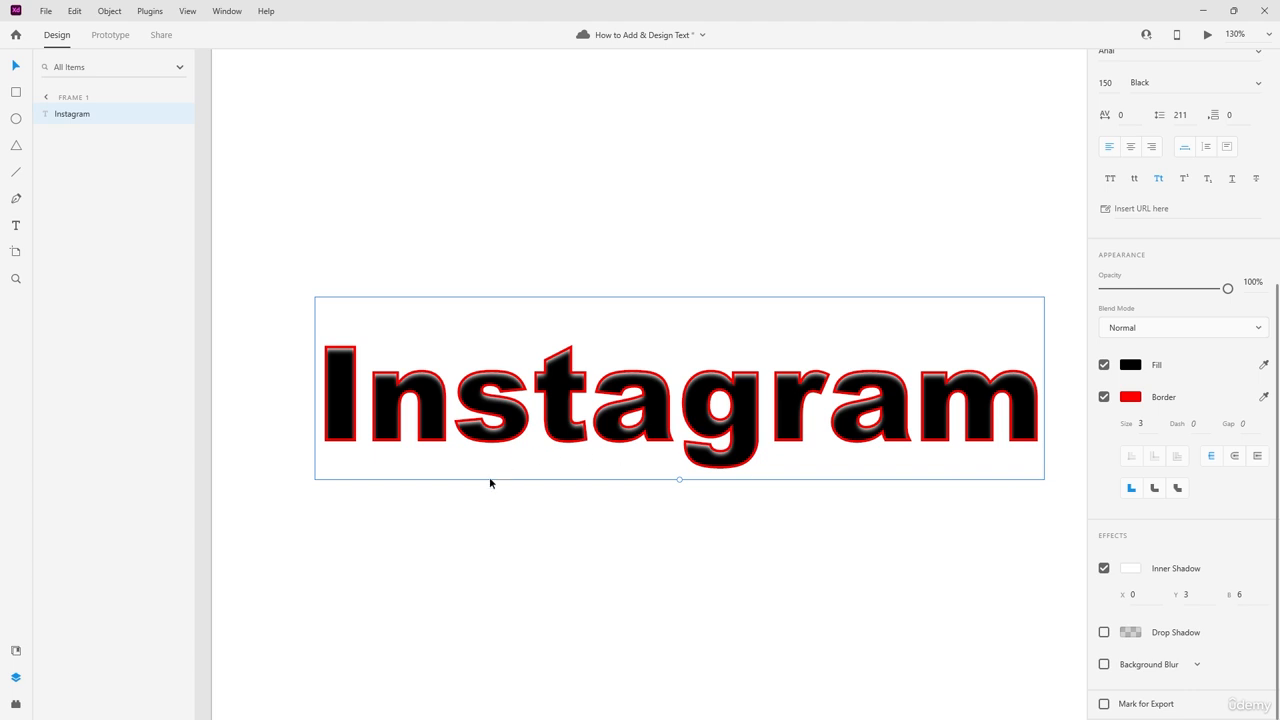
Step: Try a Y offset of 10 on the inner shadow and inspect the effect on the letters
{"action": "scroll", "coordinate": [423, 366], "scroll_direction": "up", "scroll_amount": 15}
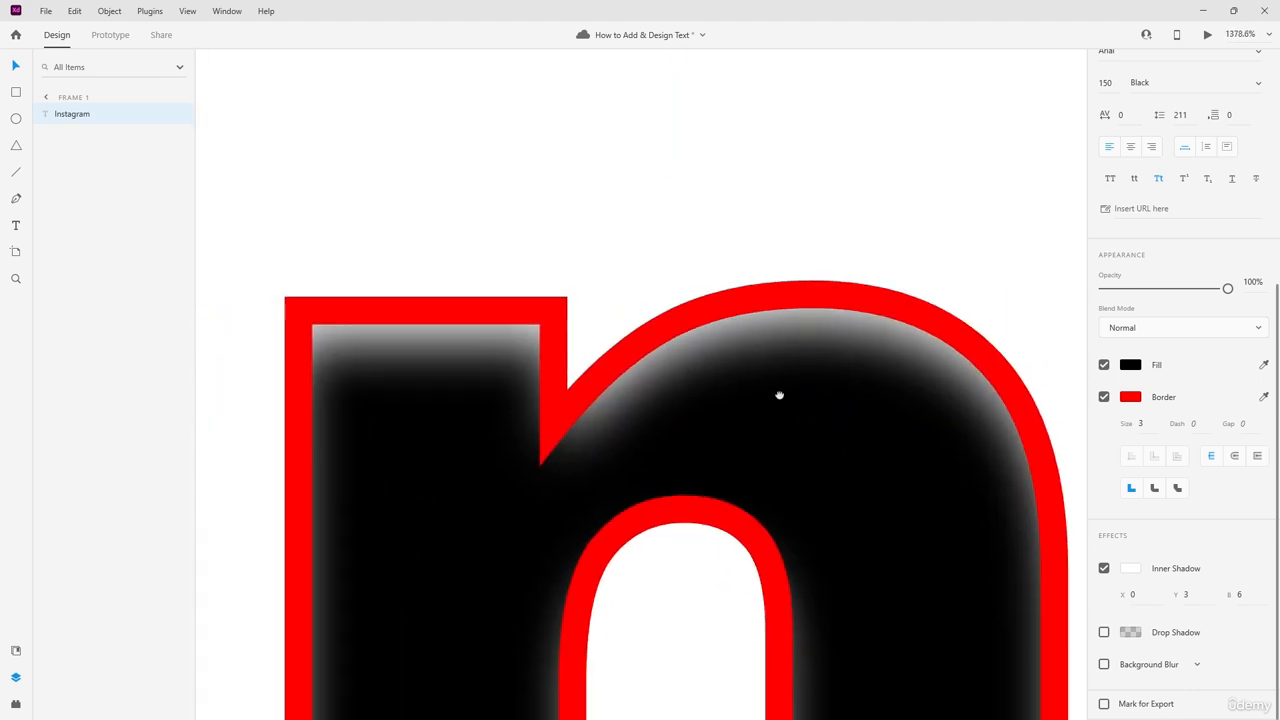
{"action": "left_click_drag", "start_coordinate": [779, 395], "coordinate": [869, 362]}
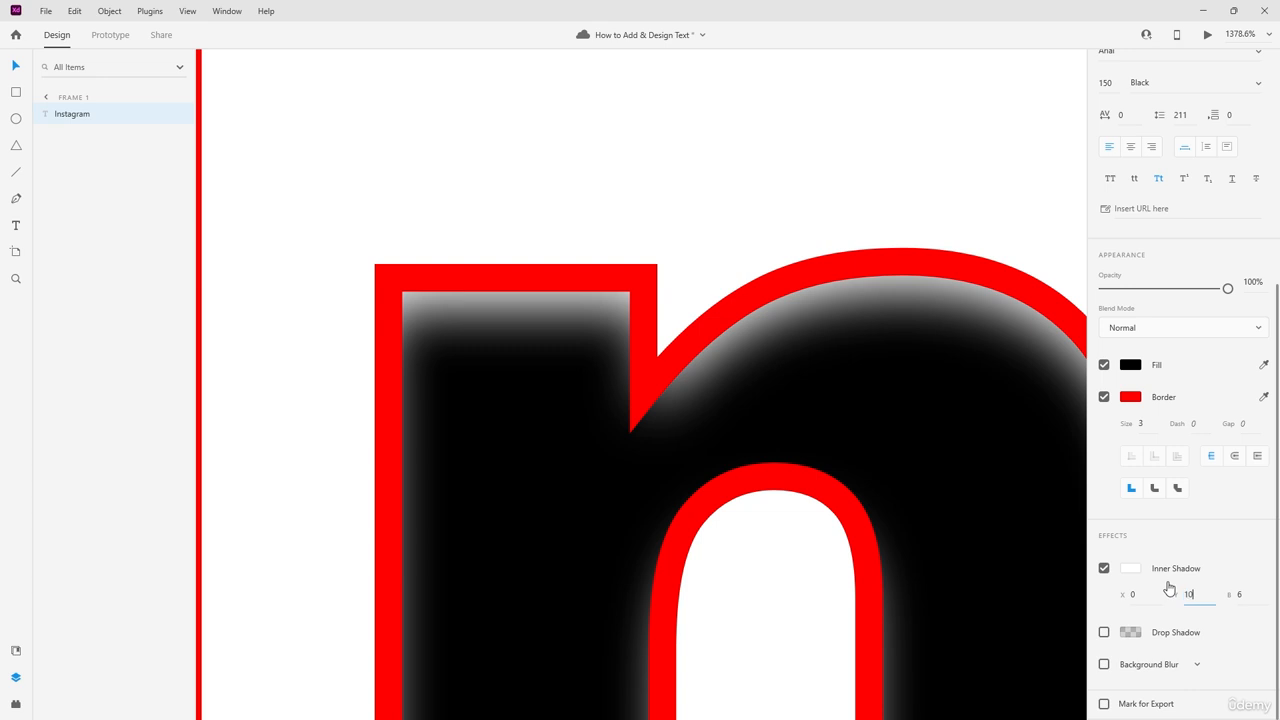
{"action": "key", "text": "Return"}
{"action": "scroll", "coordinate": [740, 406], "scroll_direction": "down", "scroll_amount": 6}
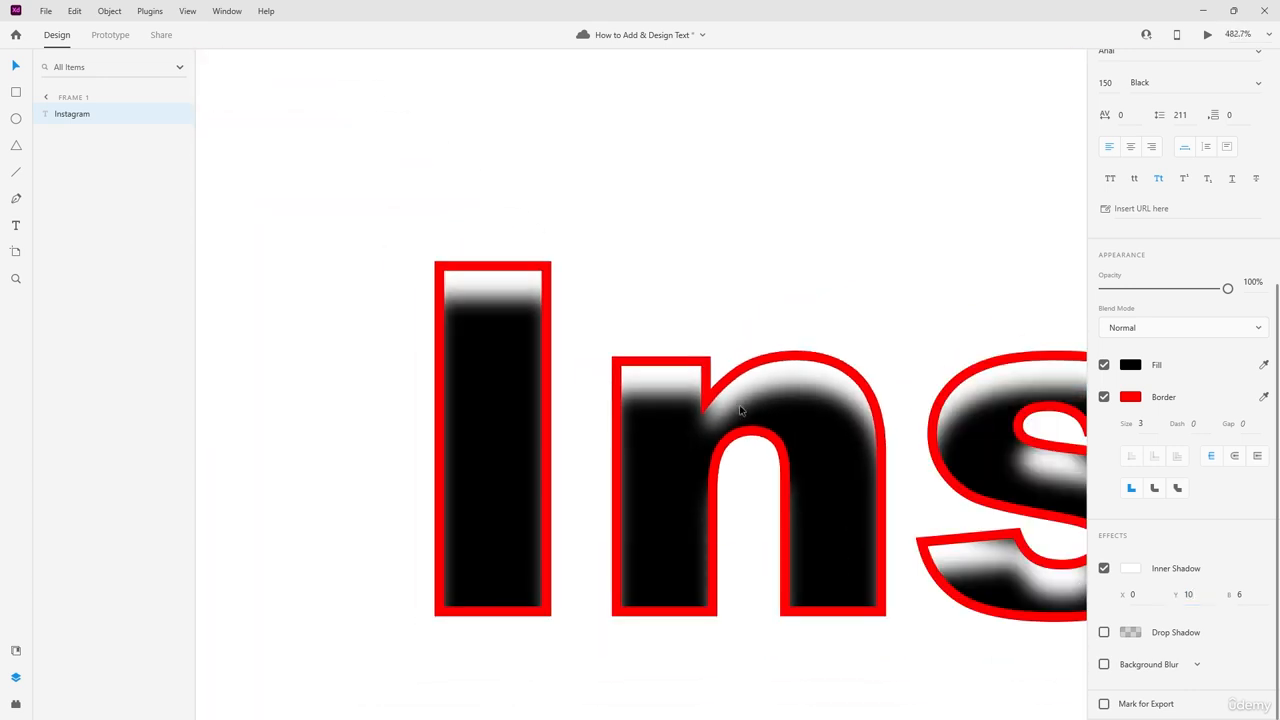
{"action": "left_click_drag", "start_coordinate": [842, 535], "coordinate": [677, 514]}
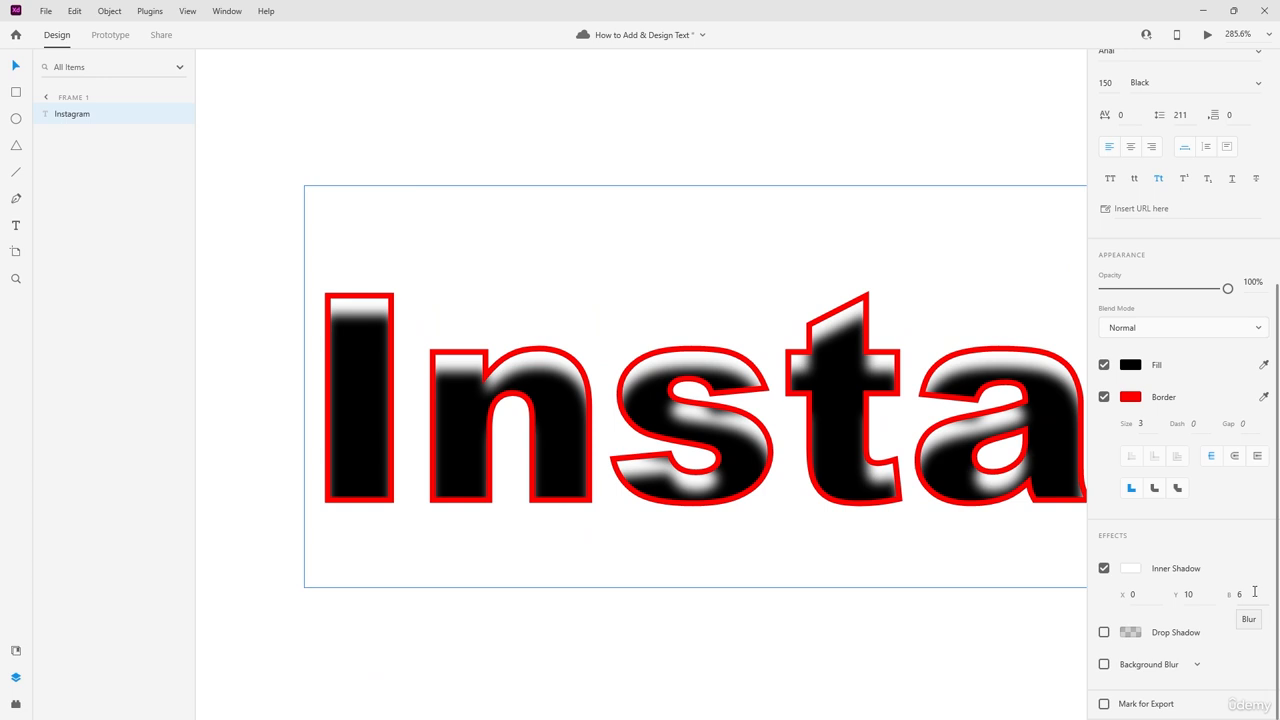
Step: Set both the Y offset and the X offset of the inner shadow to 3
{"action": "left_click", "coordinate": [1184, 596]}
{"action": "key", "text": "Return"}
{"action": "left_click", "coordinate": [1143, 593]}
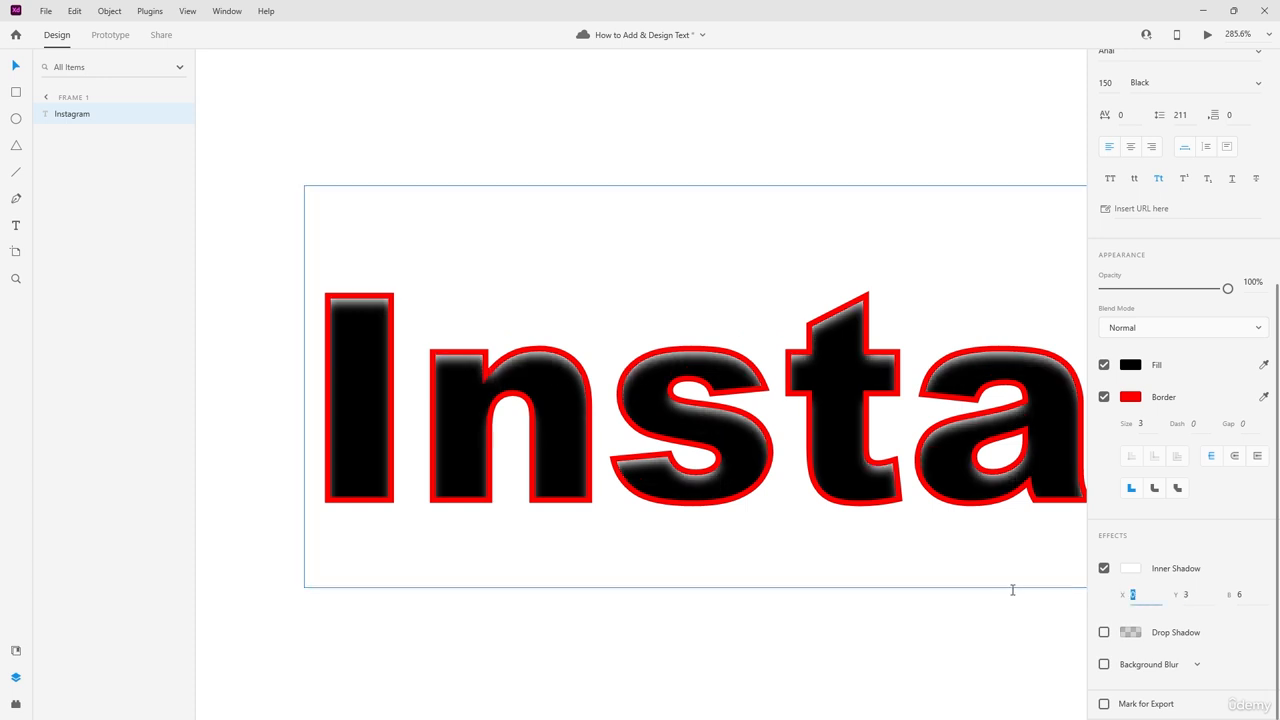
{"action": "type", "text": "3"}
{"action": "key", "text": "Return"}
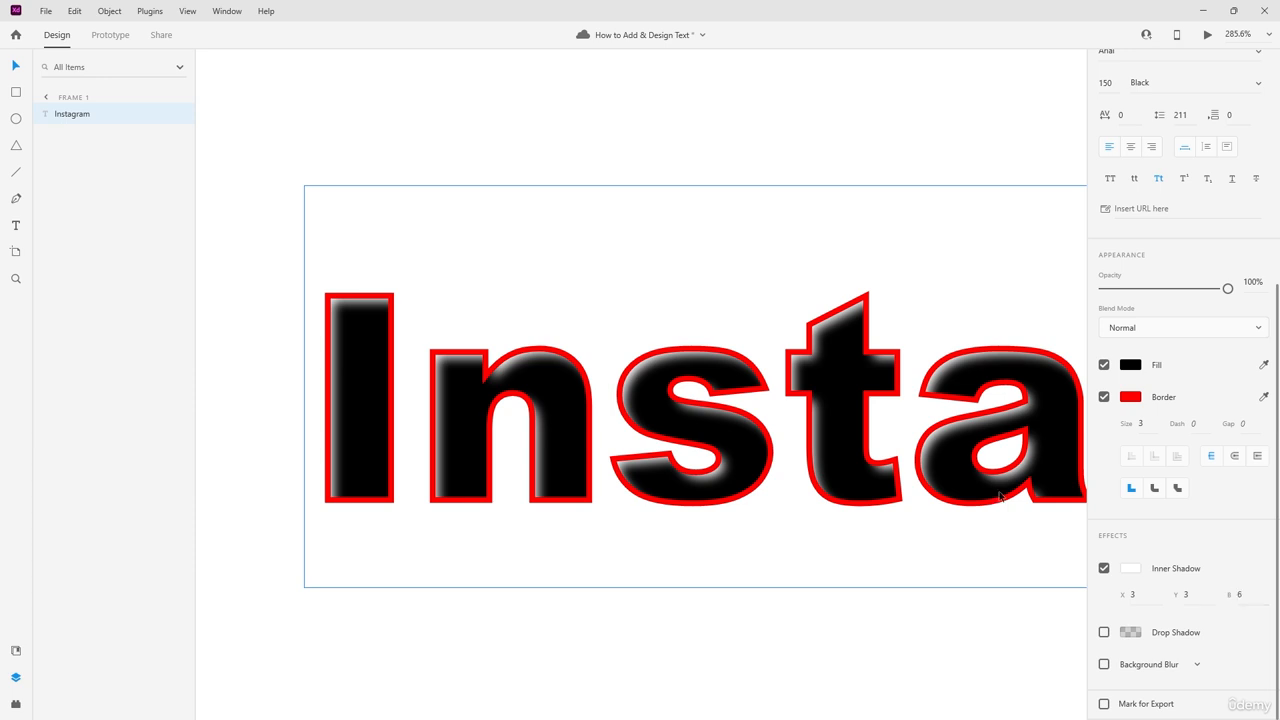
Step: Change the inner shadow color to bright yellow, #E6FF00
{"action": "left_click", "coordinate": [1143, 572]}
{"action": "left_click", "coordinate": [1063, 576]}
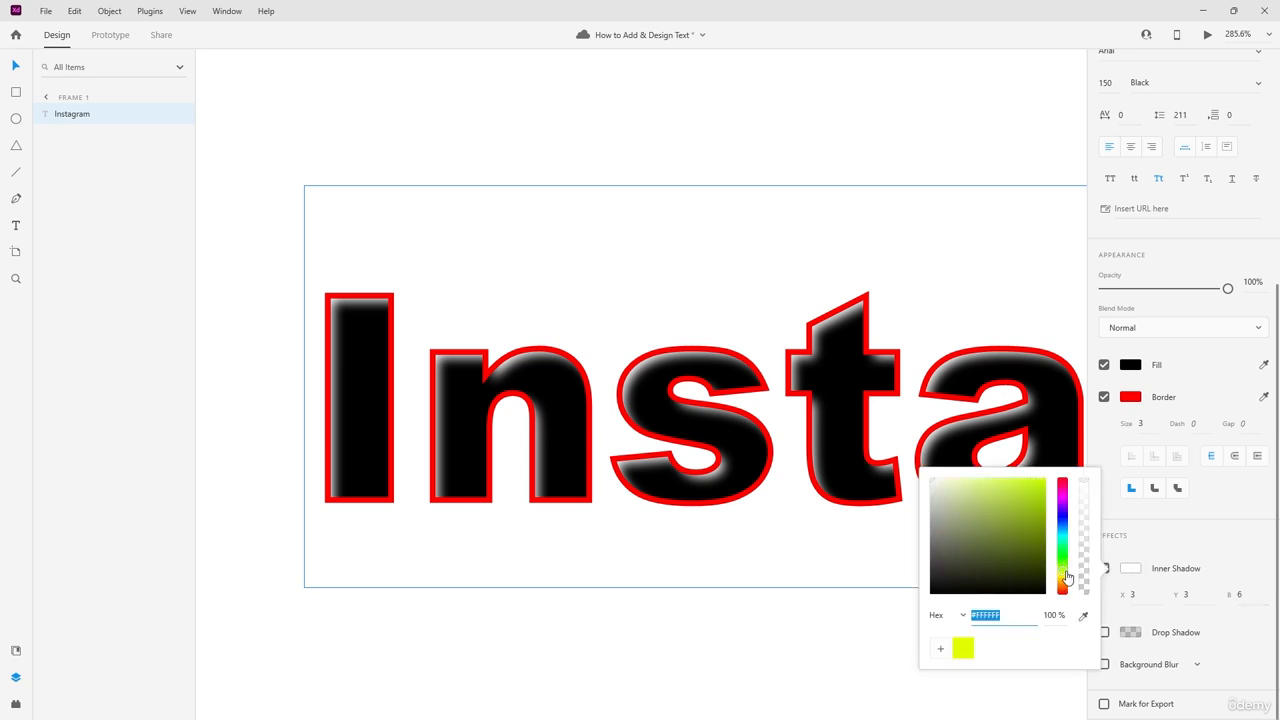
{"action": "left_click_drag", "start_coordinate": [1026, 533], "coordinate": [1071, 452]}
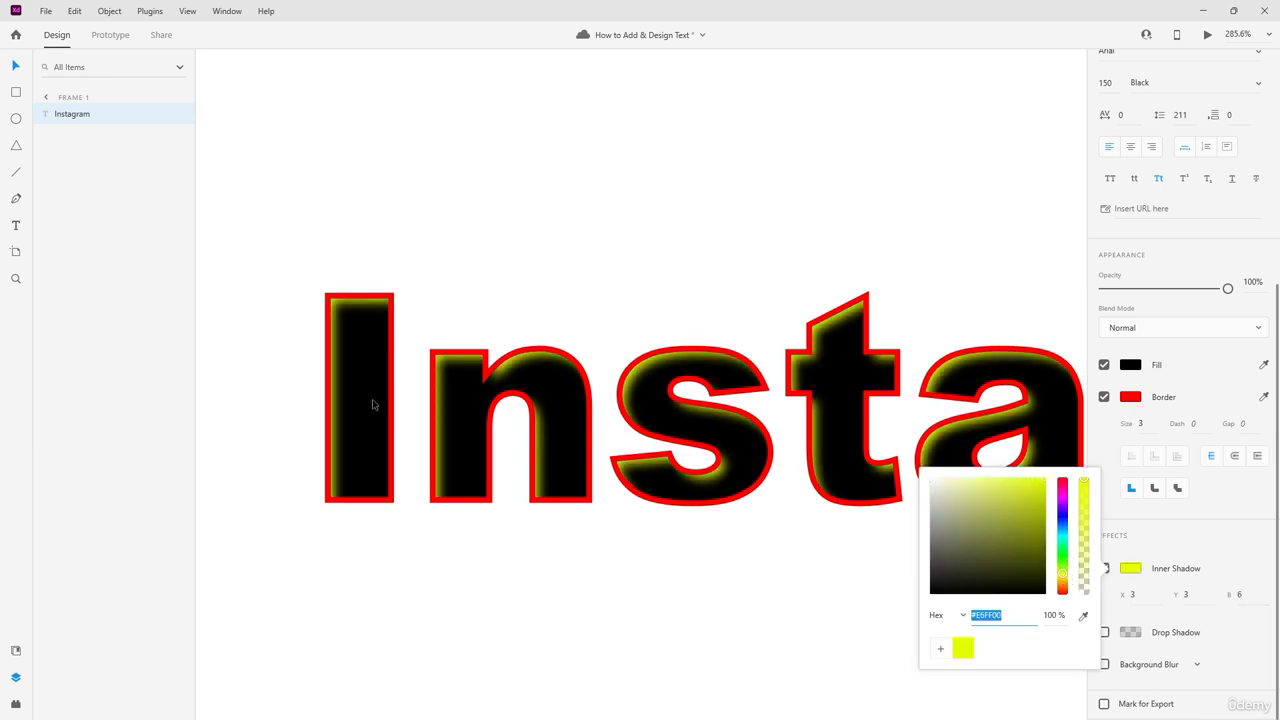
{"action": "left_click", "coordinate": [1241, 620]}
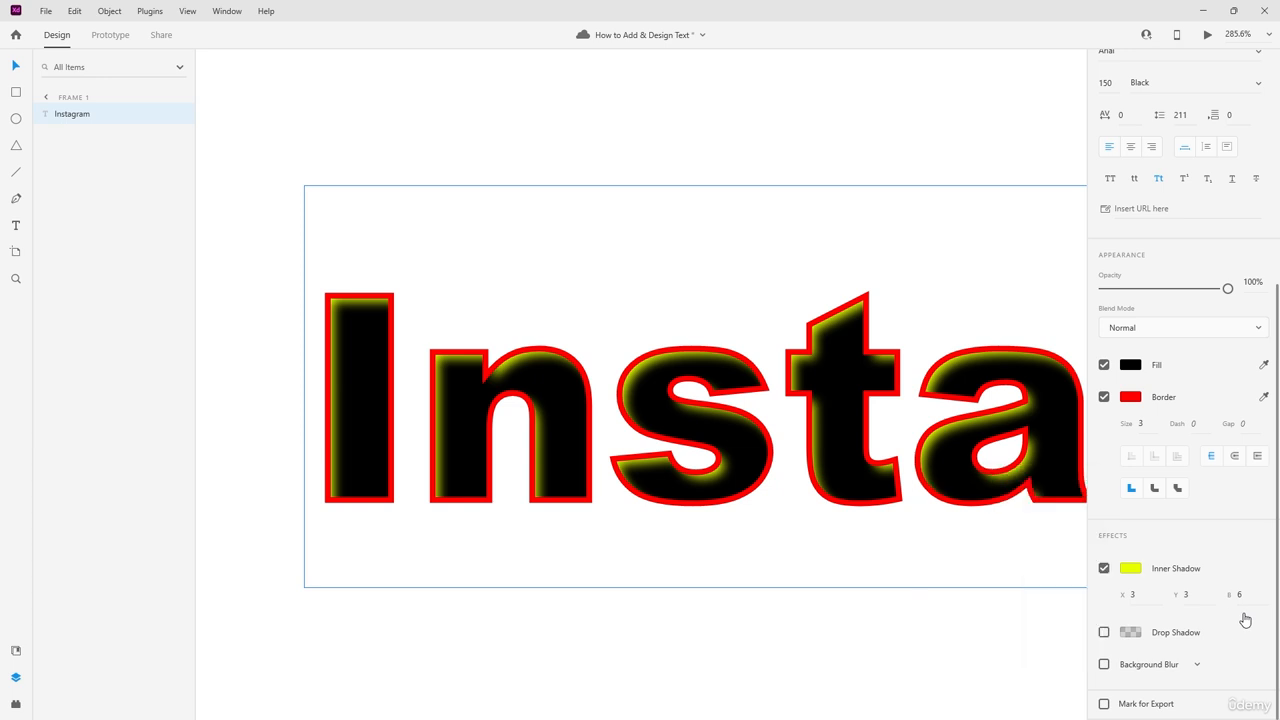
Step: Turn off the inner shadow and turn on a drop shadow with a blur of 1 for the Instagram text
{"action": "left_click", "coordinate": [1104, 568]}
{"action": "left_click", "coordinate": [1104, 632]}
{"action": "scroll", "coordinate": [874, 575], "scroll_direction": "up", "scroll_amount": 10}
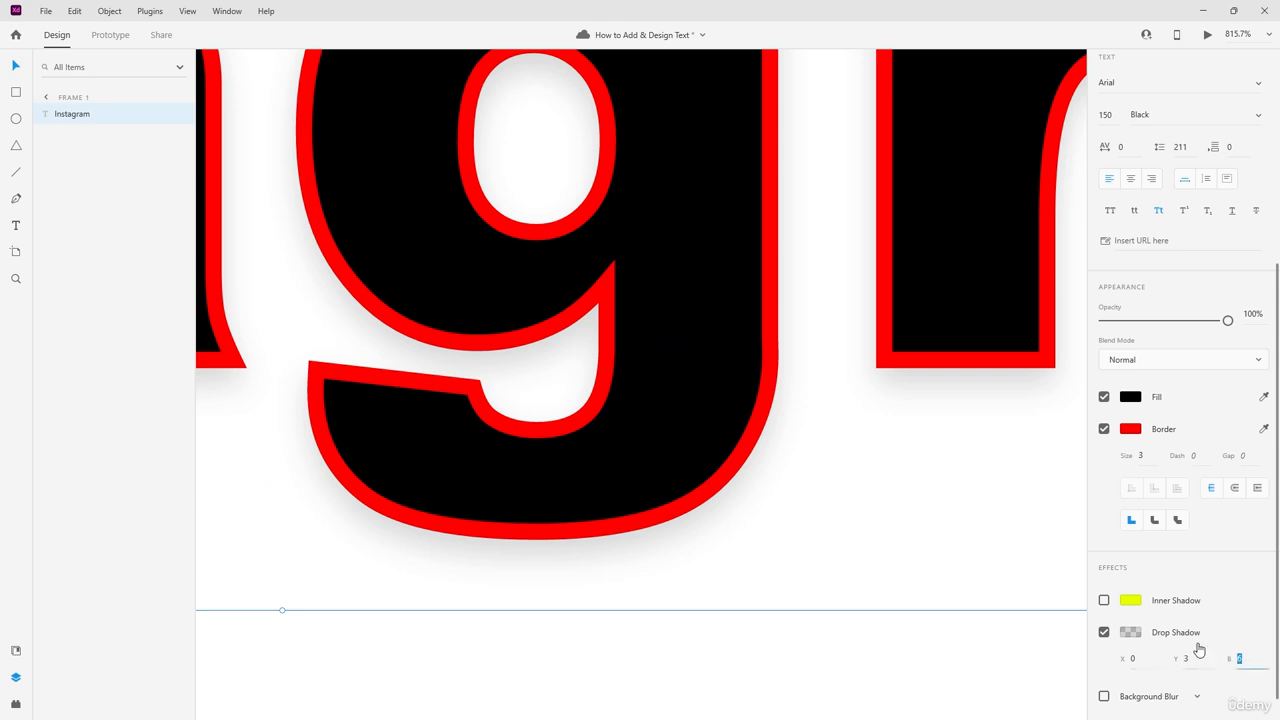
{"action": "type", "text": "1"}
{"action": "key", "text": "Return"}
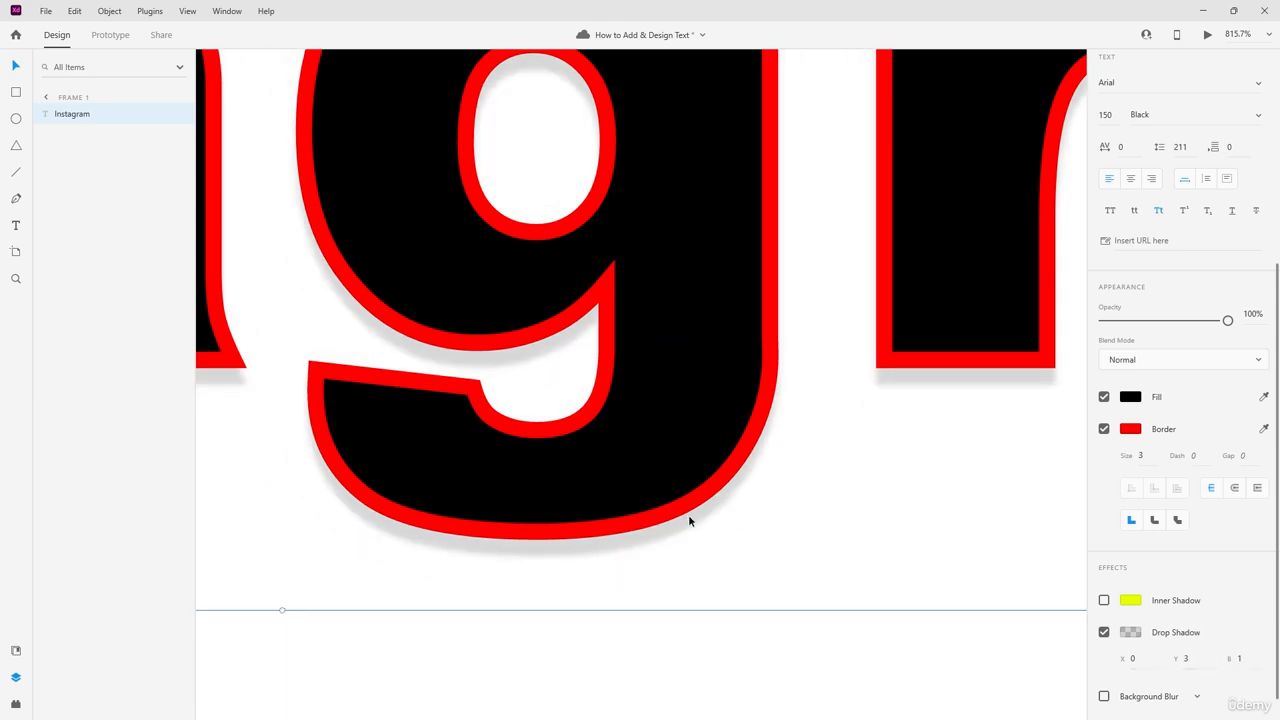
Step: Raise the opacity of the black drop shadow color to 72%
{"action": "scroll", "coordinate": [689, 519], "scroll_direction": "up", "scroll_amount": 5}
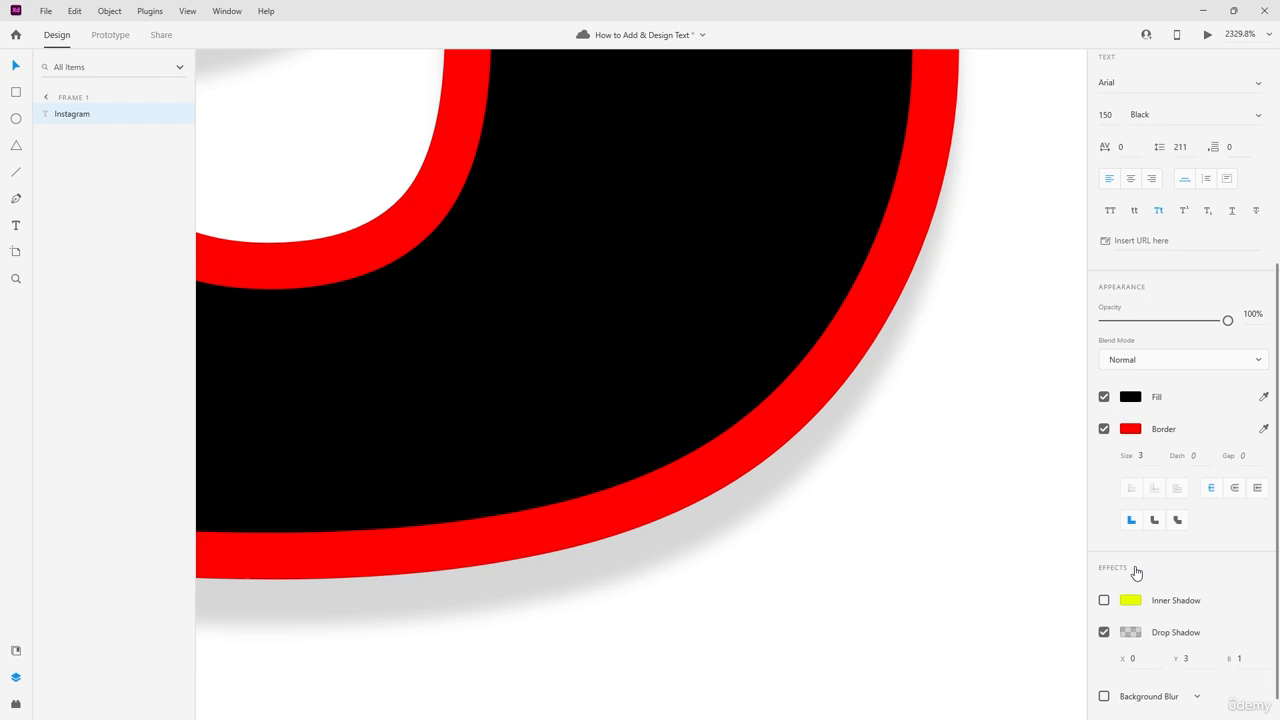
{"action": "left_click", "coordinate": [1130, 632]}
{"action": "left_click_drag", "start_coordinate": [1083, 603], "coordinate": [1088, 567]}
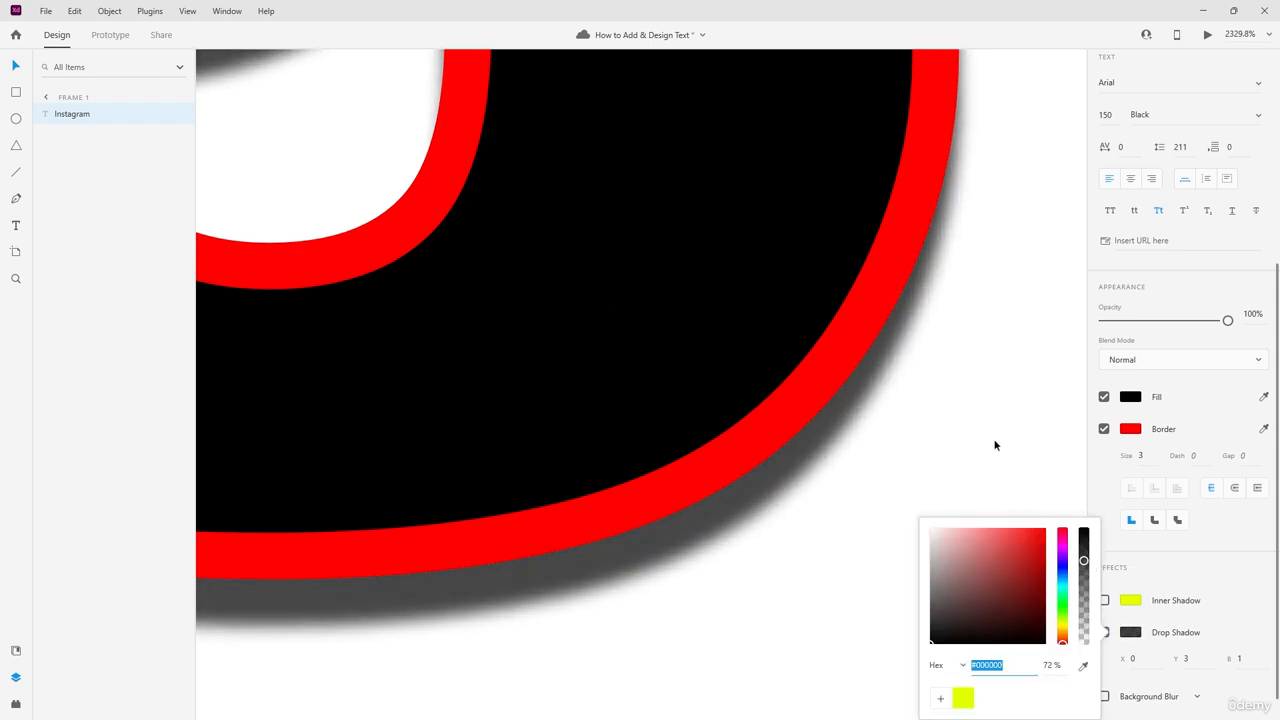
{"action": "left_click", "coordinate": [1250, 628]}
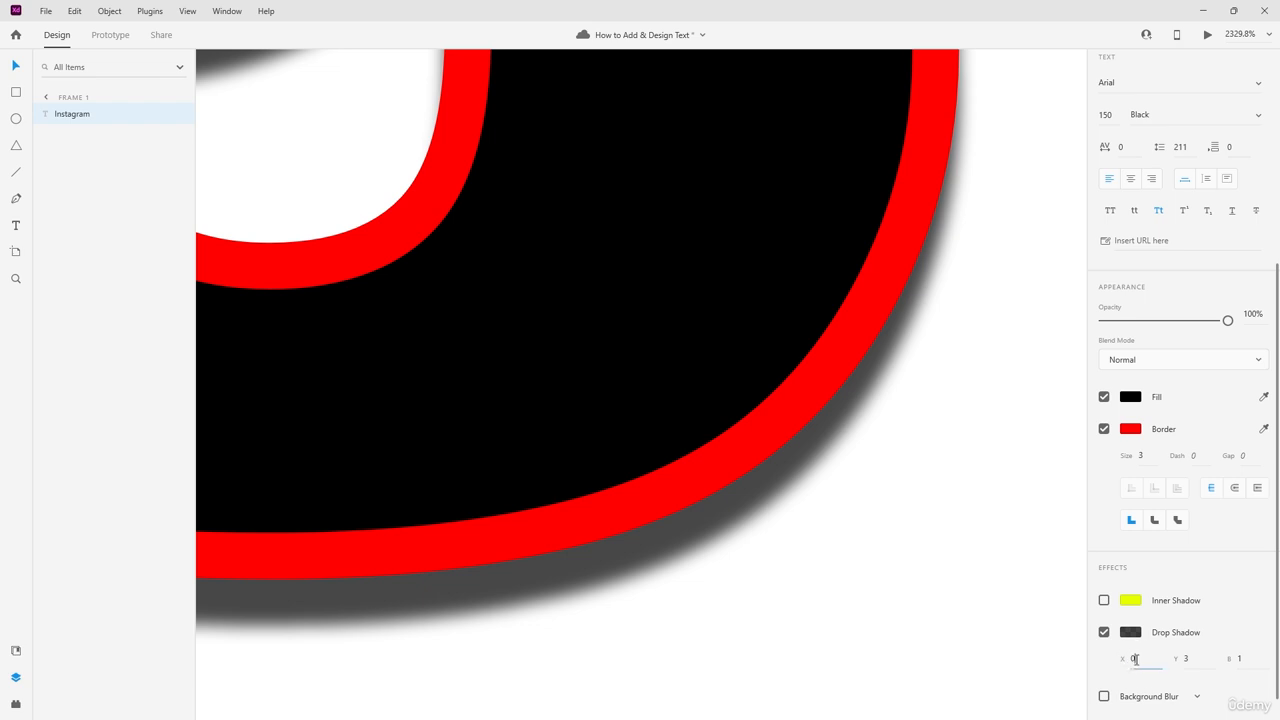
Step: Set both the Y offset and the X offset of the drop shadow to 10
{"action": "left_click", "coordinate": [1187, 658]}
{"action": "type", "text": "10"}
{"action": "key", "text": "Return"}
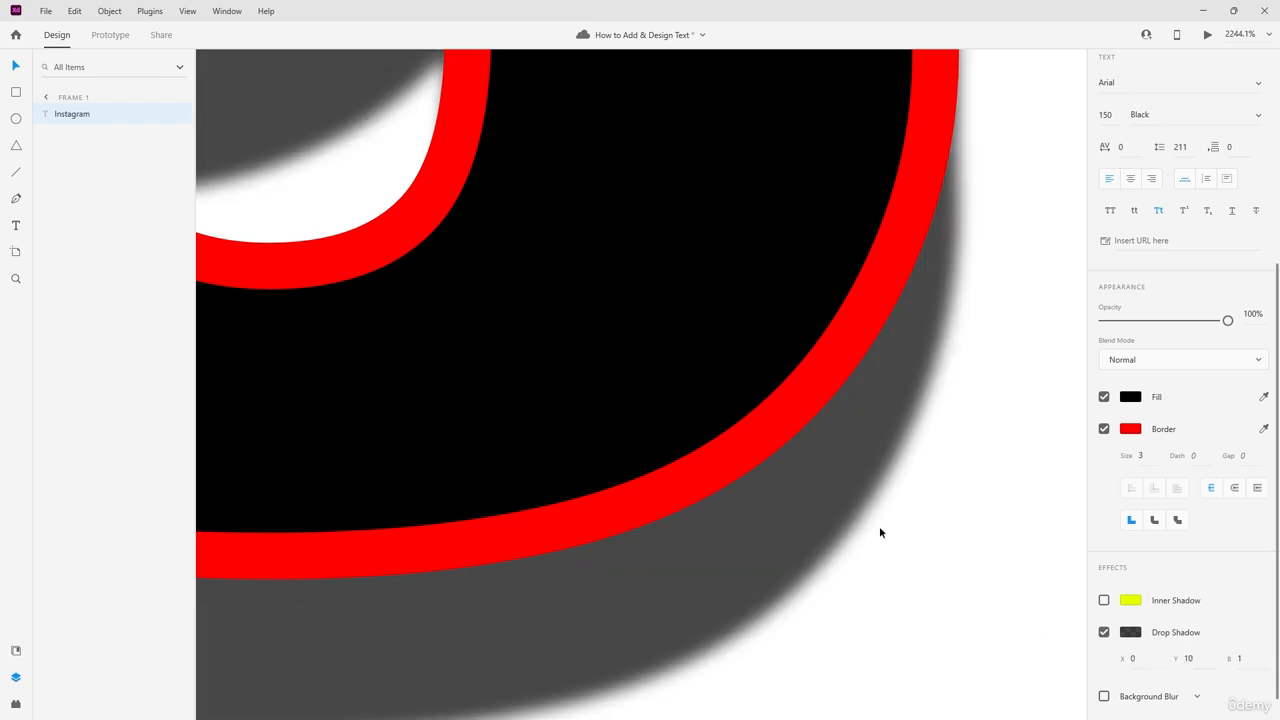
{"action": "scroll", "coordinate": [879, 532], "scroll_direction": "down", "scroll_amount": 8}
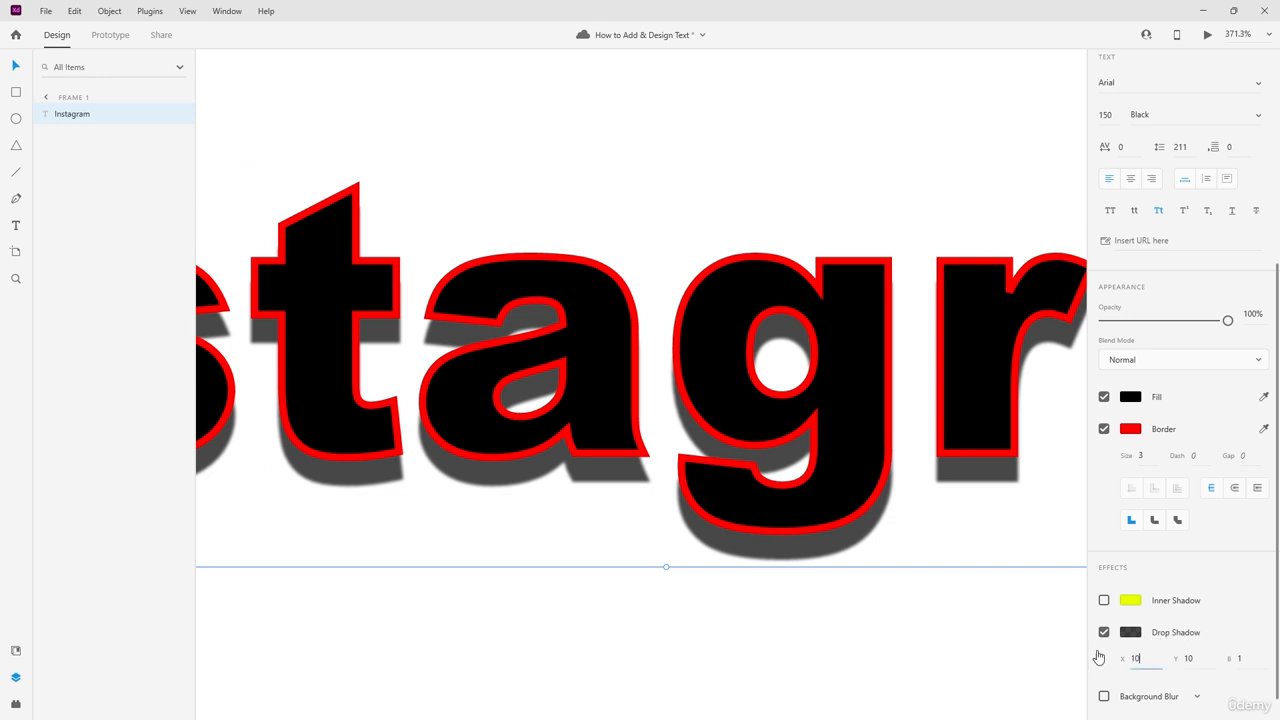
{"action": "type", "text": "10"}
{"action": "key", "text": "Return"}
{"action": "left_click", "coordinate": [896, 590]}
{"action": "key", "text": "ctrl+1"}
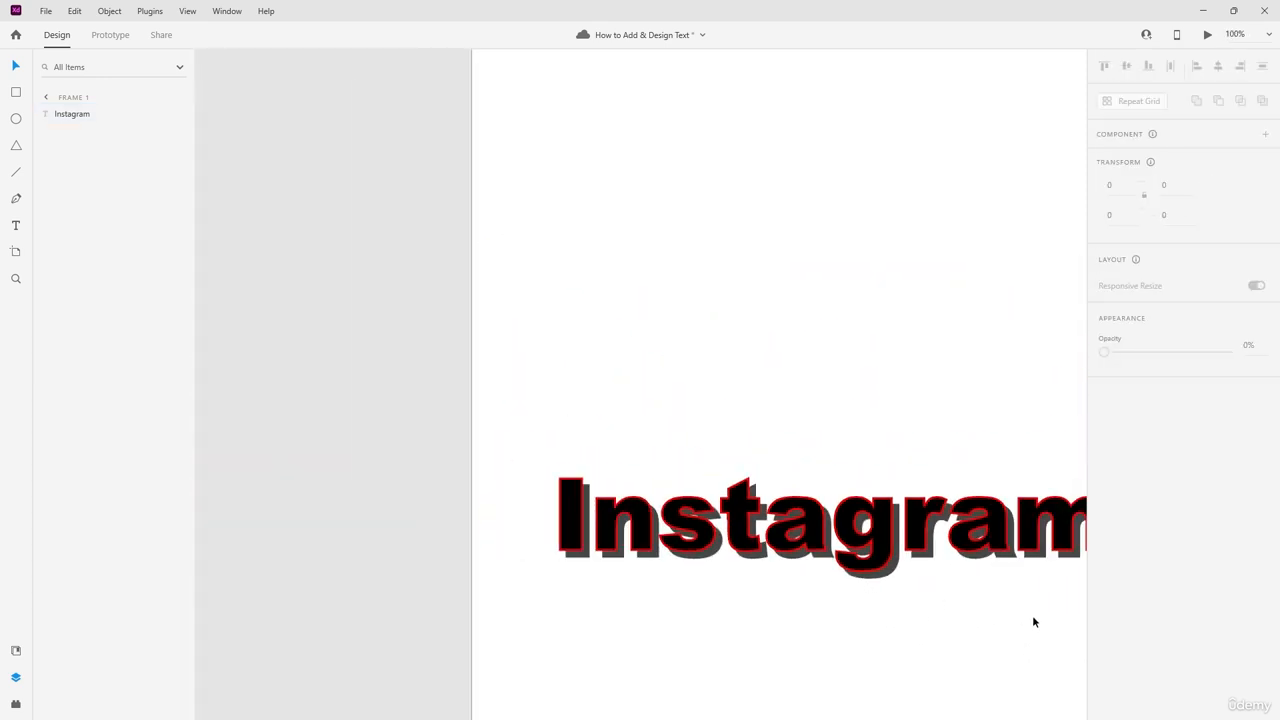
{"action": "scroll", "coordinate": [1033, 621], "scroll_direction": "up", "scroll_amount": 3}
{"action": "left_click_drag", "start_coordinate": [1033, 621], "coordinate": [913, 519]}
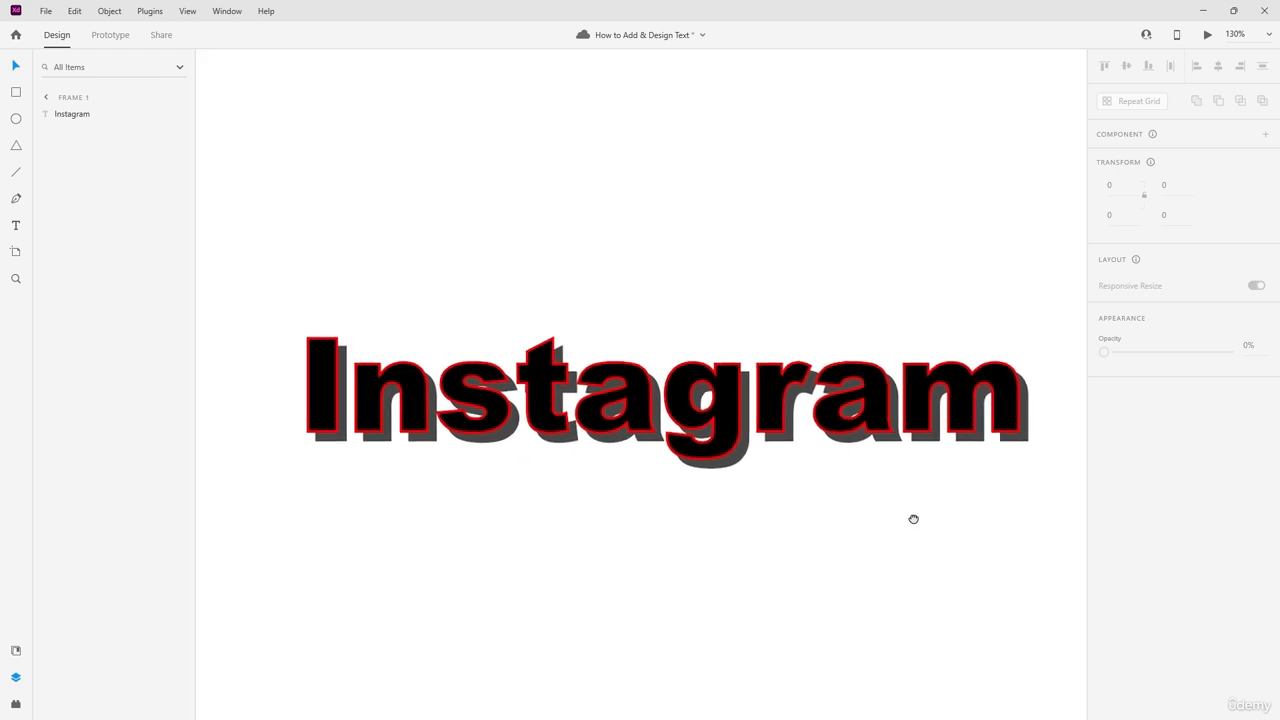
Step: Turn on the background blur effect for the Instagram text
{"action": "key", "text": "ctrl+a"}
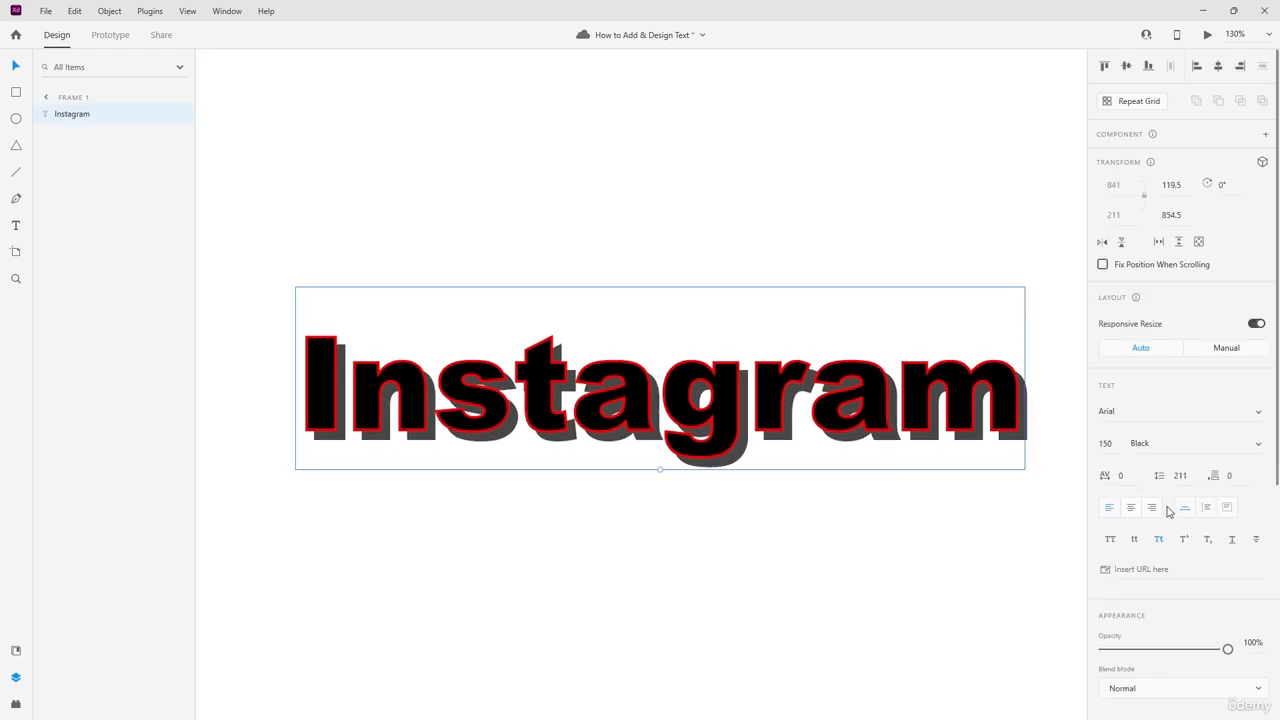
{"action": "scroll", "coordinate": [1200, 500], "scroll_direction": "down", "scroll_amount": 4}
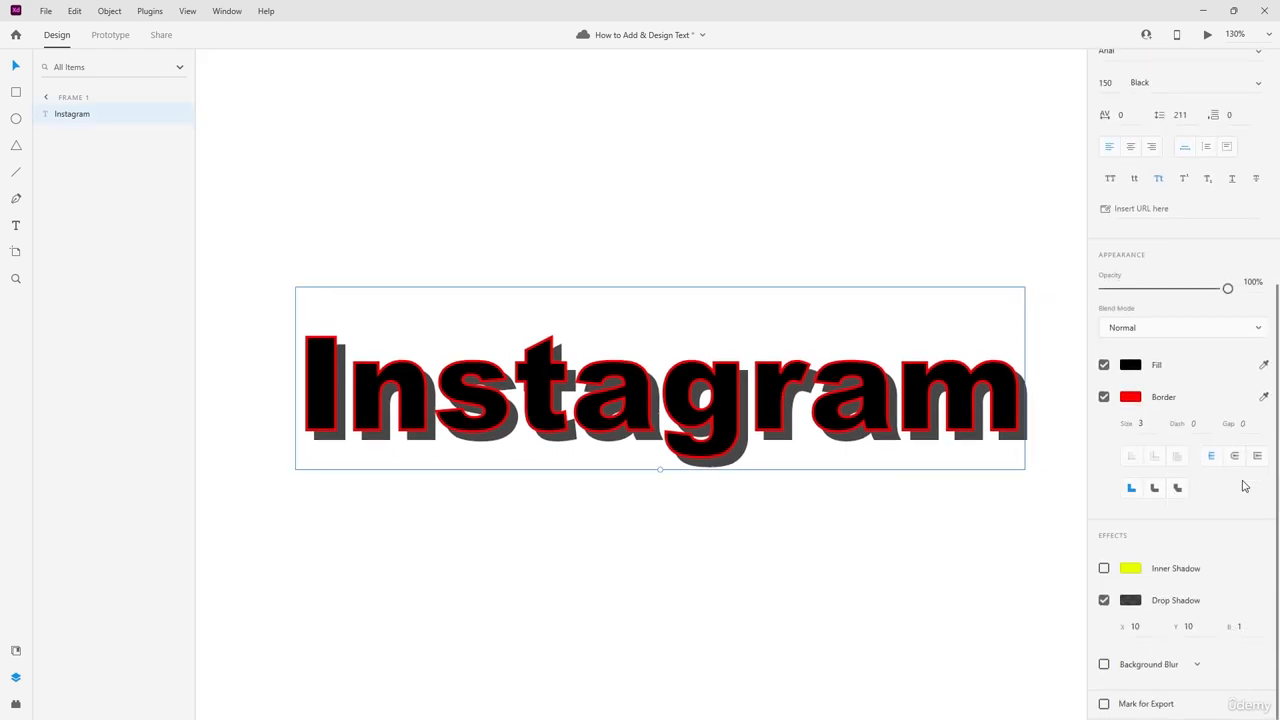
{"action": "left_click", "coordinate": [1104, 664]}
{"action": "left_click", "coordinate": [449, 536]}
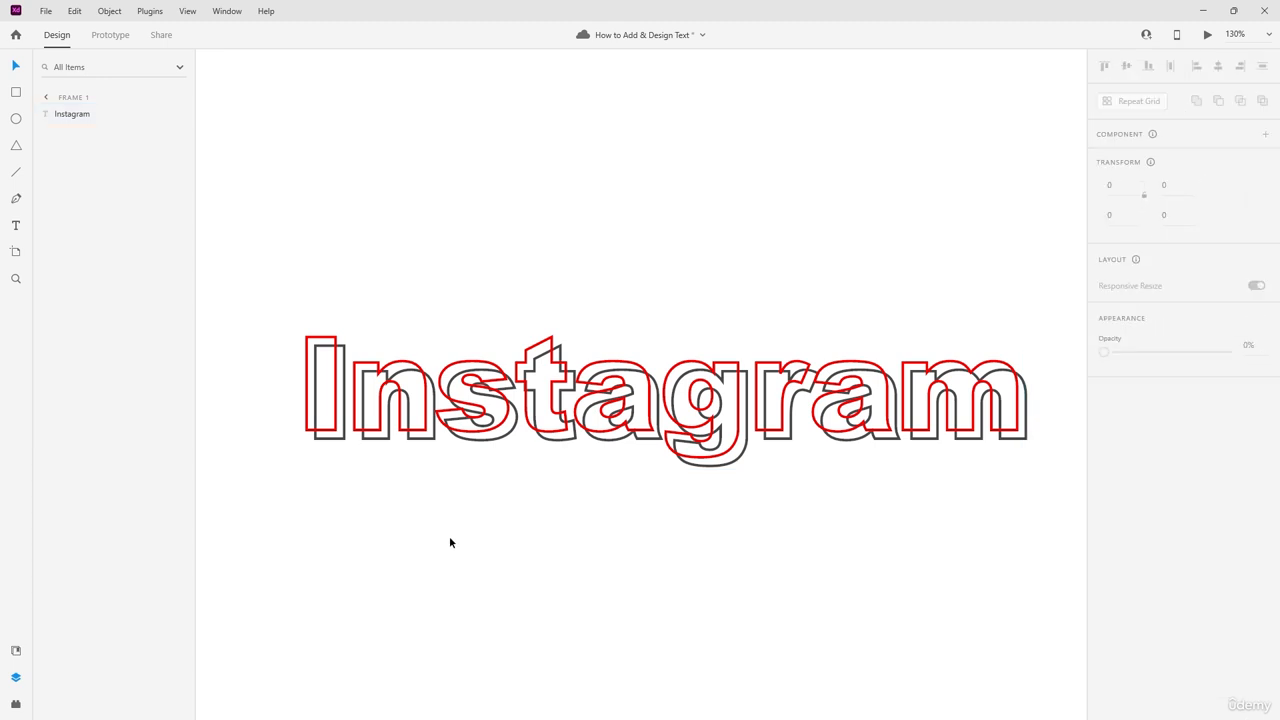
Step: Draw an ellipse about 106 by 94 over the last letter of the Instagram text
{"action": "scroll", "coordinate": [1035, 412], "scroll_direction": "up", "scroll_amount": 10}
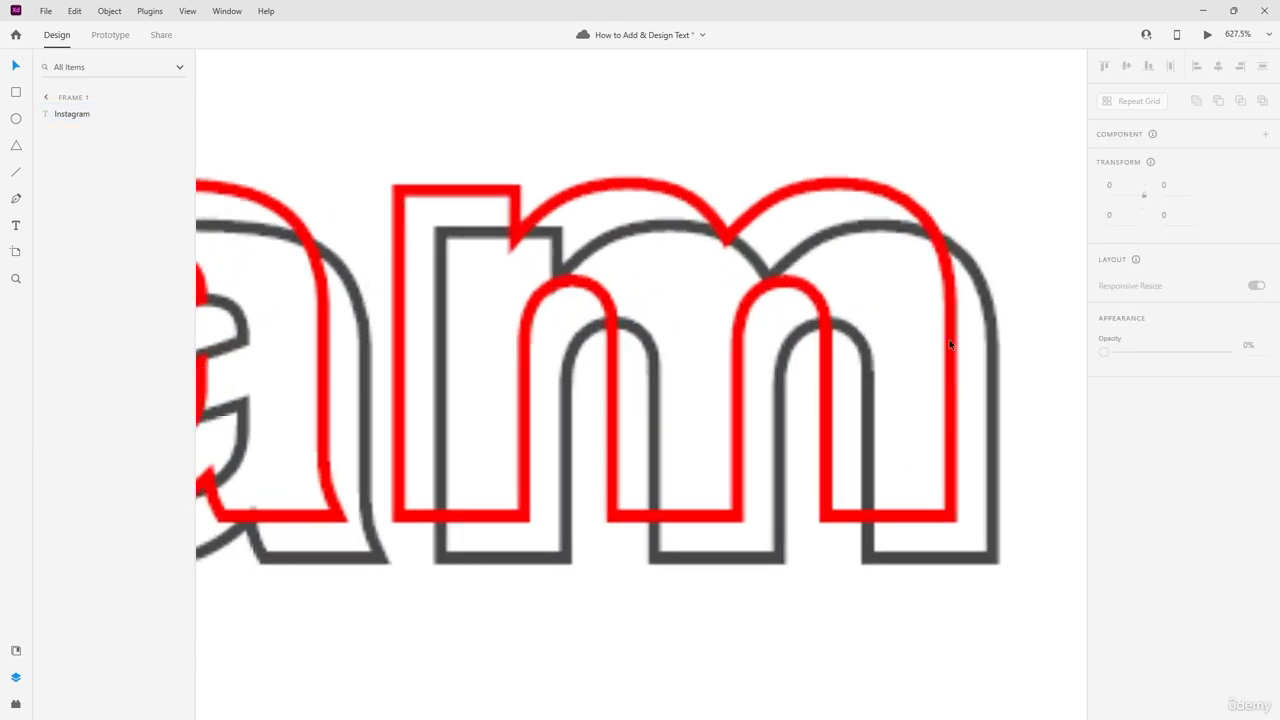
{"action": "scroll", "coordinate": [890, 547], "scroll_direction": "down", "scroll_amount": 10}
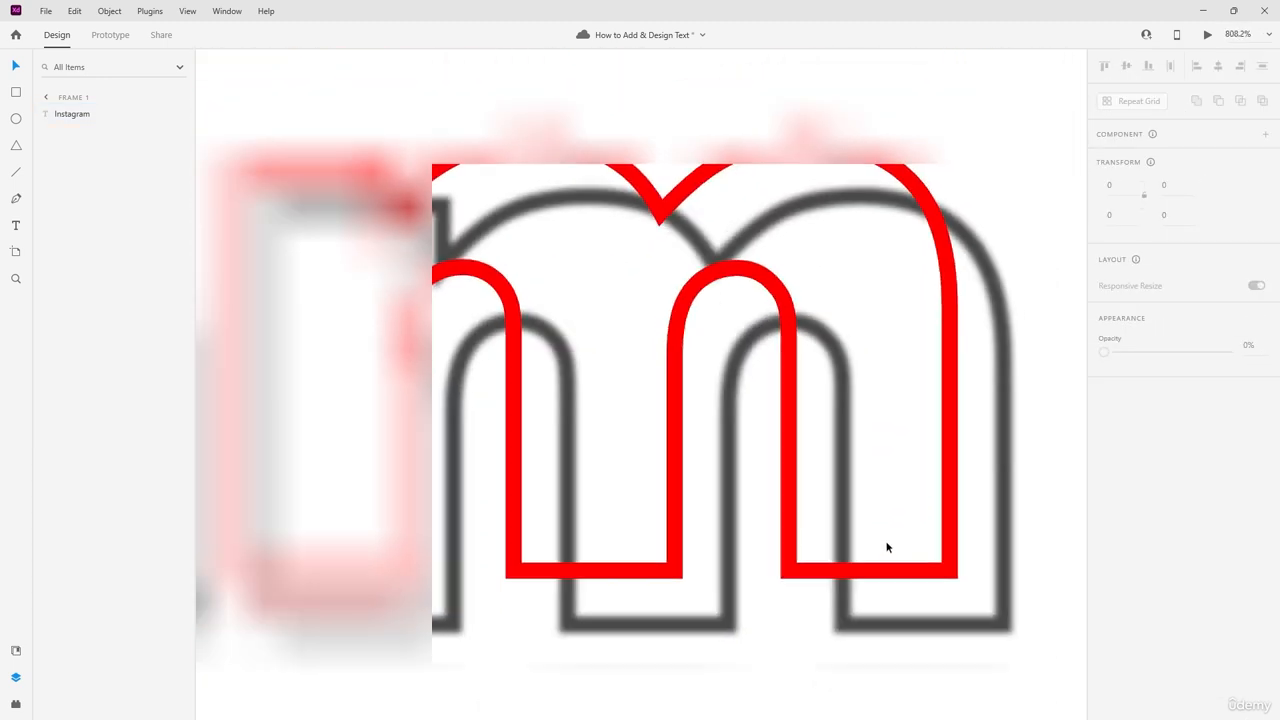
{"action": "scroll", "coordinate": [849, 565], "scroll_direction": "up", "scroll_amount": 3}
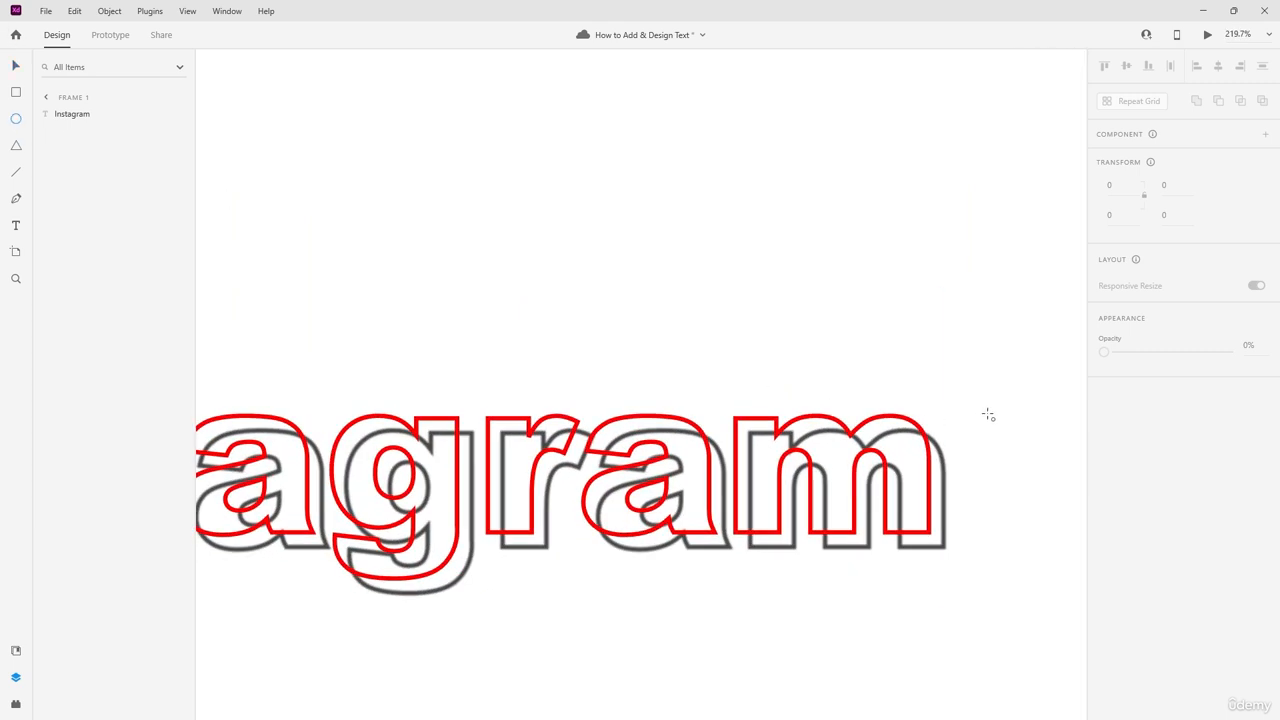
{"action": "mouse_move", "coordinate": [988, 413]}
{"action": "left_mouse_down"}
{"action": "mouse_move", "coordinate": [882, 488]}
{"action": "mouse_move", "coordinate": [832, 551]}
{"action": "left_mouse_up"}
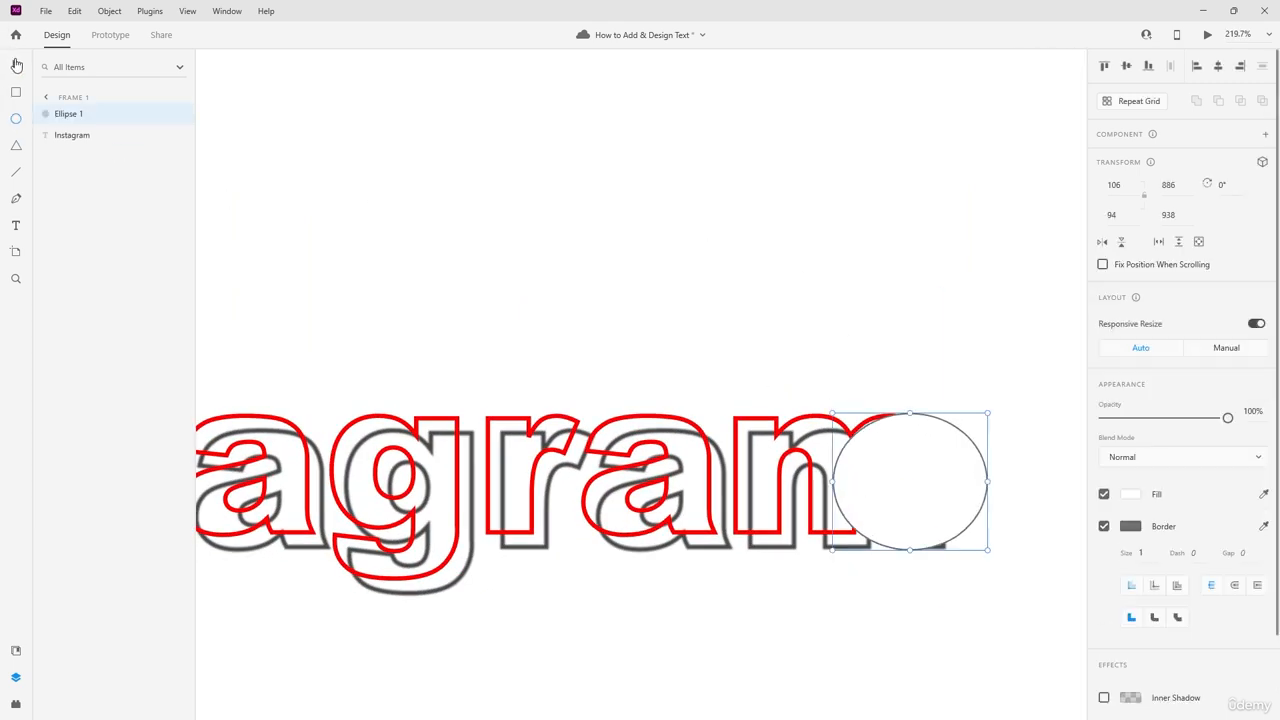
{"action": "left_click", "coordinate": [16, 65]}
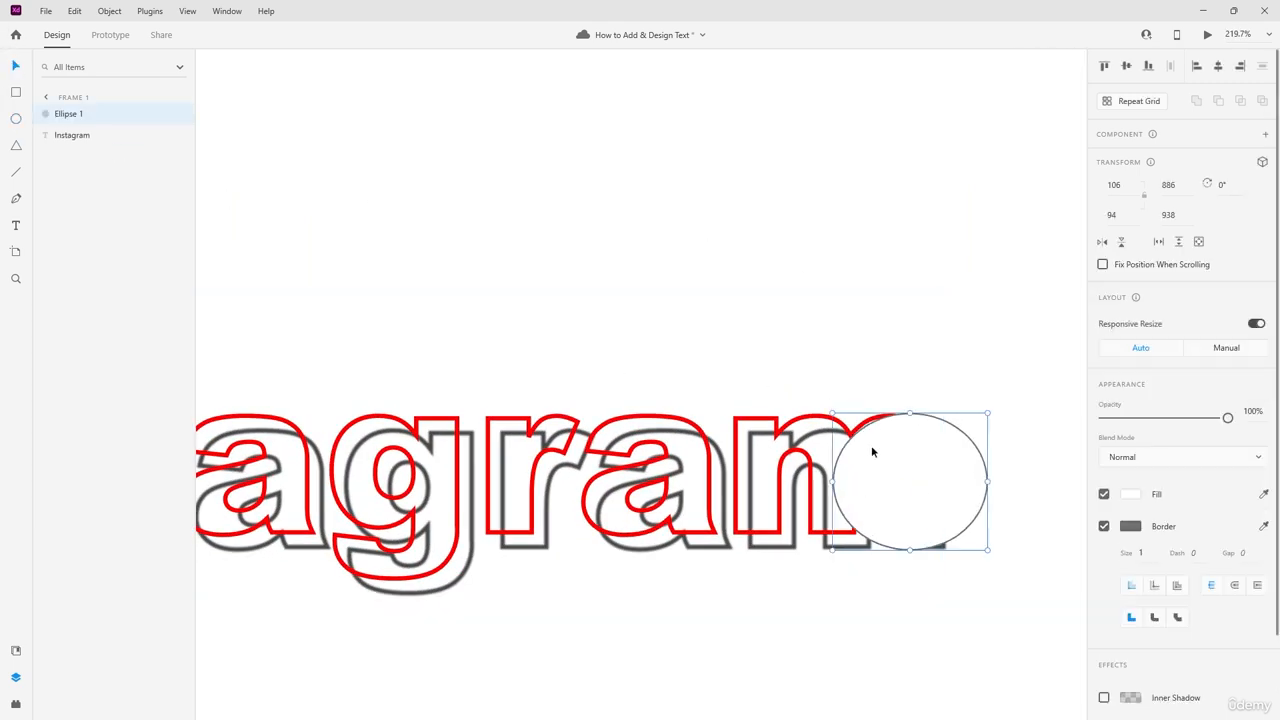
Step: Change the ellipse's fill color to bright green
{"action": "left_click", "coordinate": [1133, 497]}
{"action": "left_click", "coordinate": [1066, 498]}
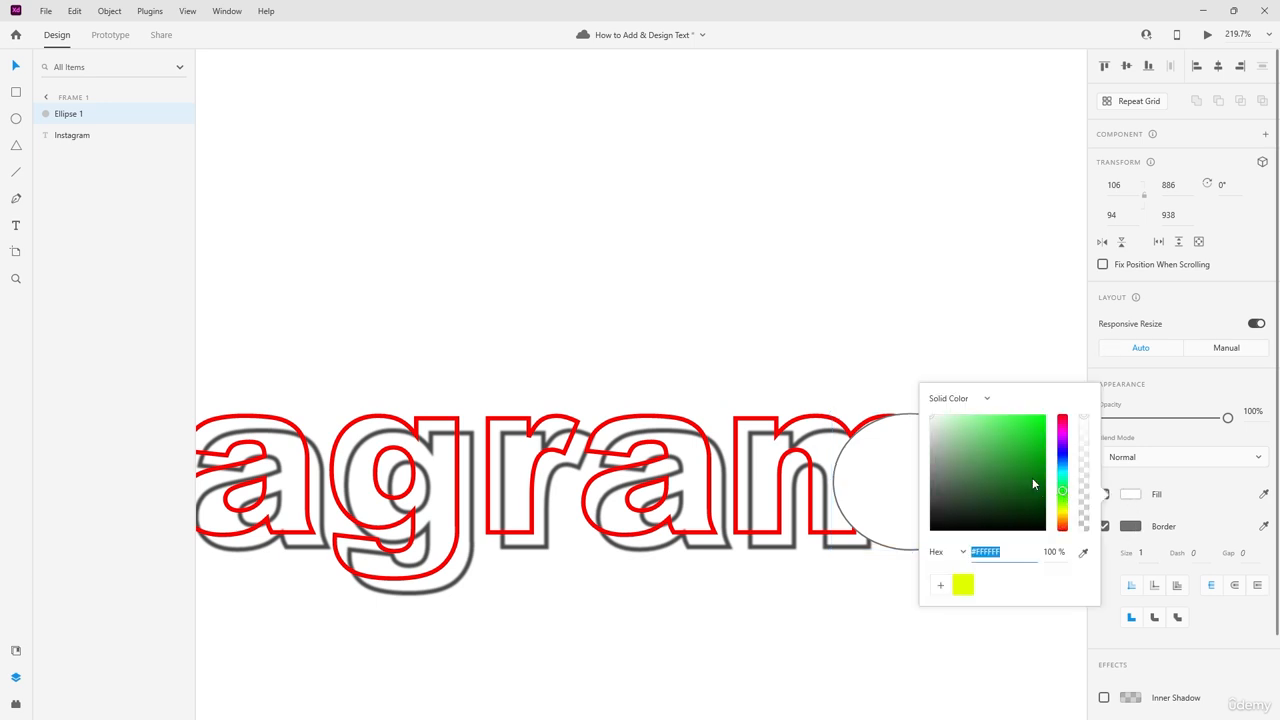
{"action": "left_click", "coordinate": [1034, 477]}
{"action": "left_click", "coordinate": [991, 354]}
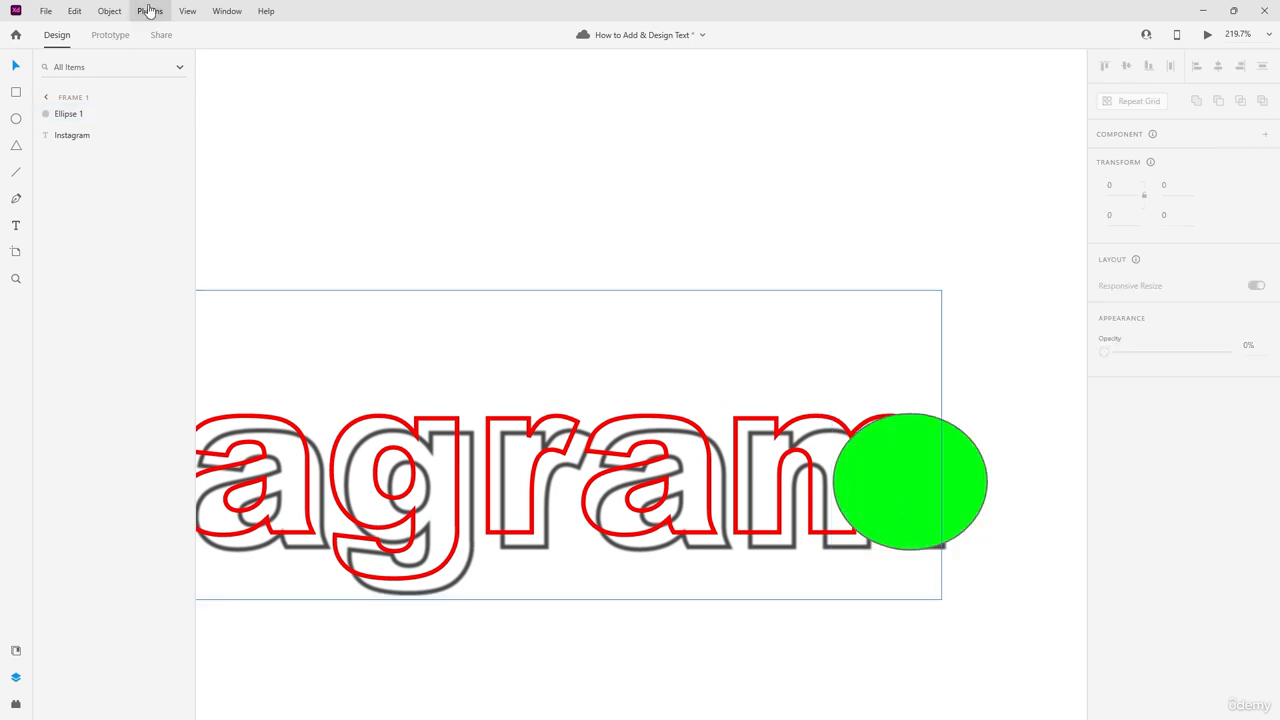
Step: Hide the layers list and show it again
{"action": "left_click", "coordinate": [199, 12]}
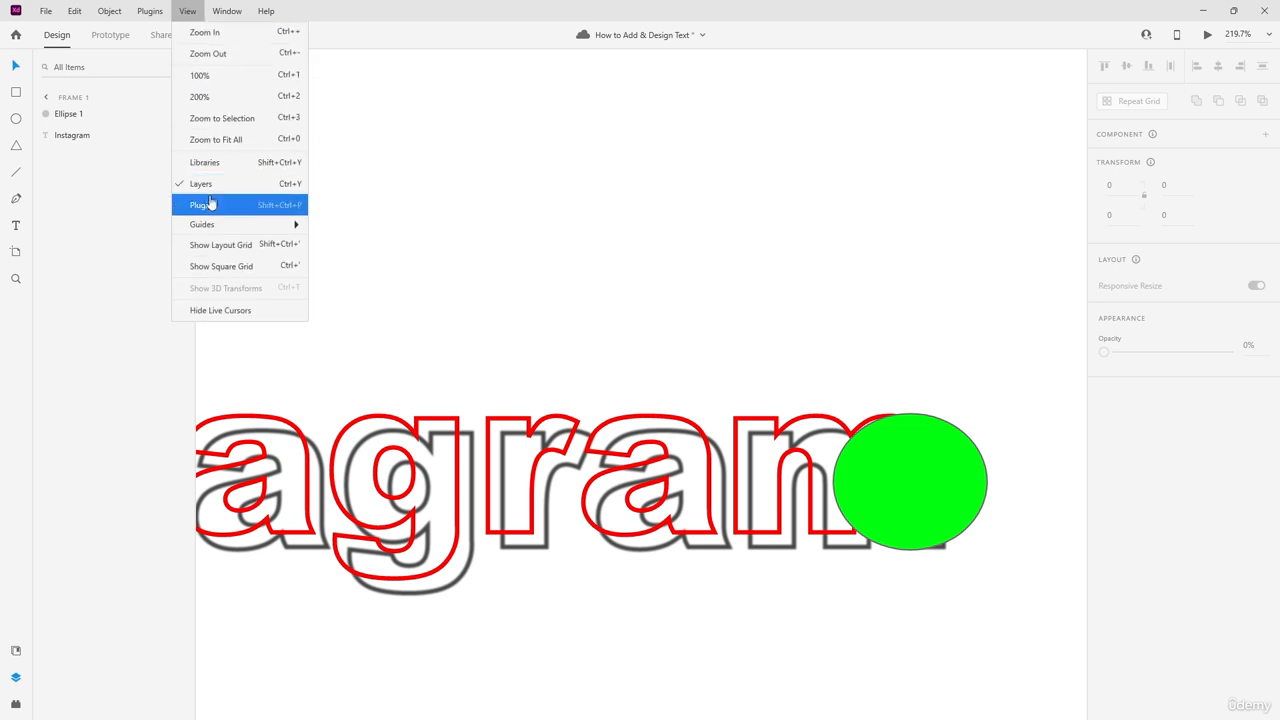
{"action": "left_click", "coordinate": [214, 182]}
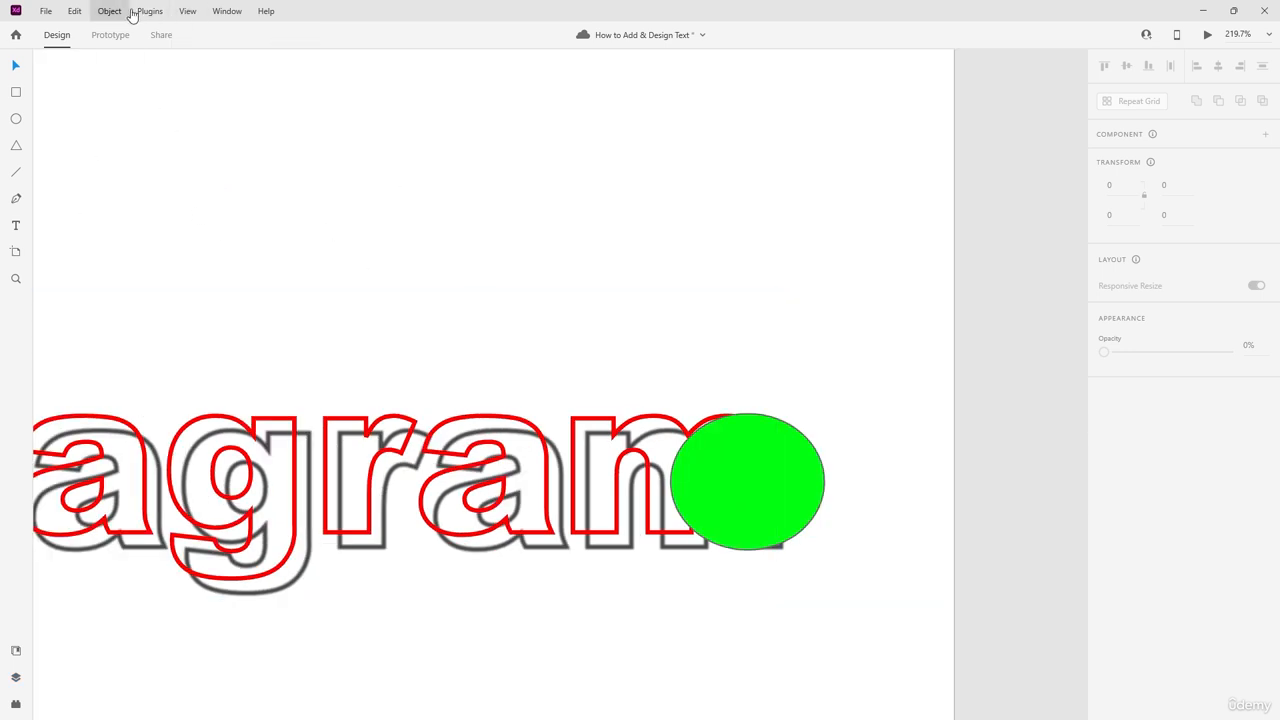
{"action": "left_click", "coordinate": [187, 11]}
{"action": "left_click", "coordinate": [205, 178]}
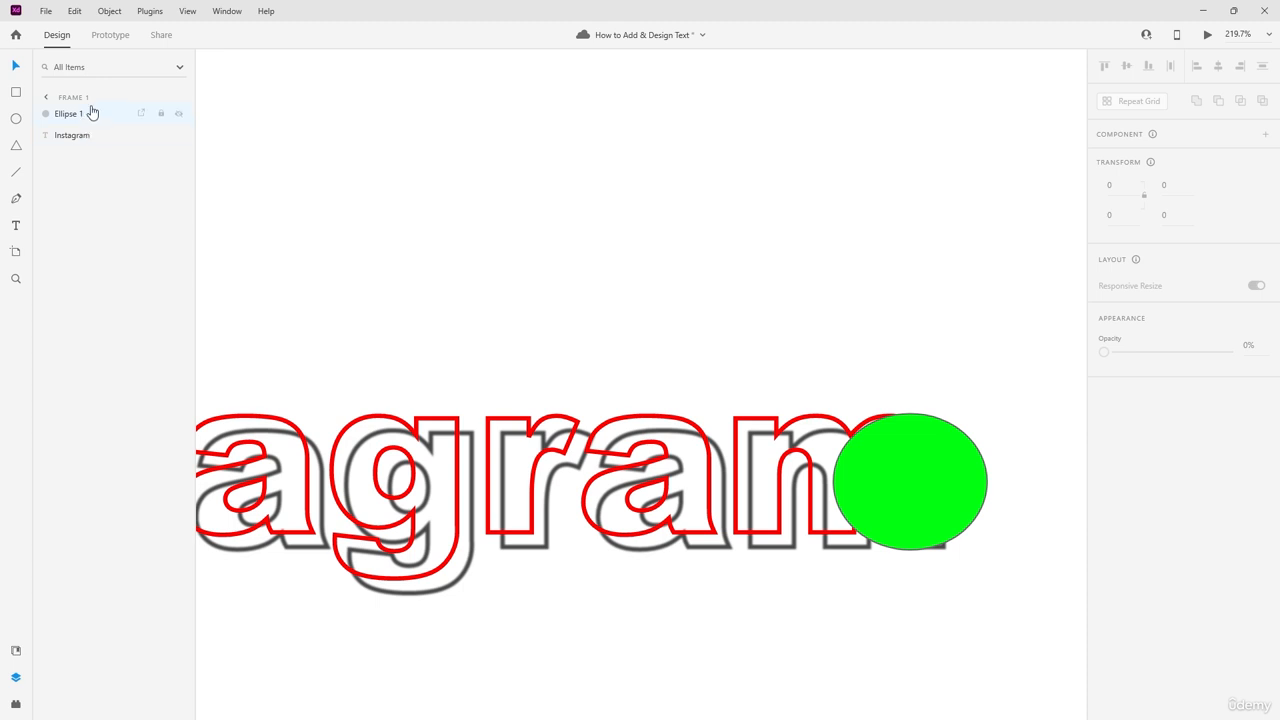
Step: Place the ellipse below the Instagram text in the layer order and shift it behind the letter g, to about X 504, Y 913
{"action": "left_click_drag", "start_coordinate": [70, 113], "coordinate": [91, 145]}
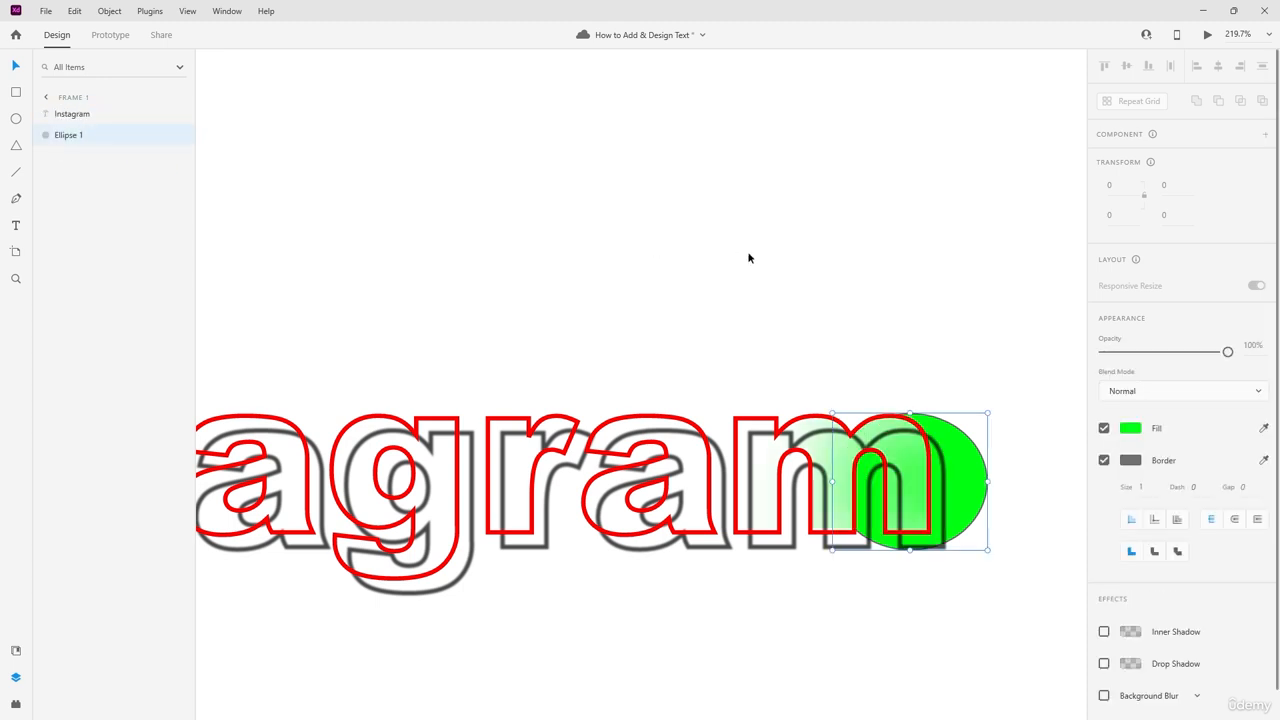
{"action": "left_click", "coordinate": [749, 257]}
{"action": "left_click_drag", "start_coordinate": [907, 477], "coordinate": [405, 448]}
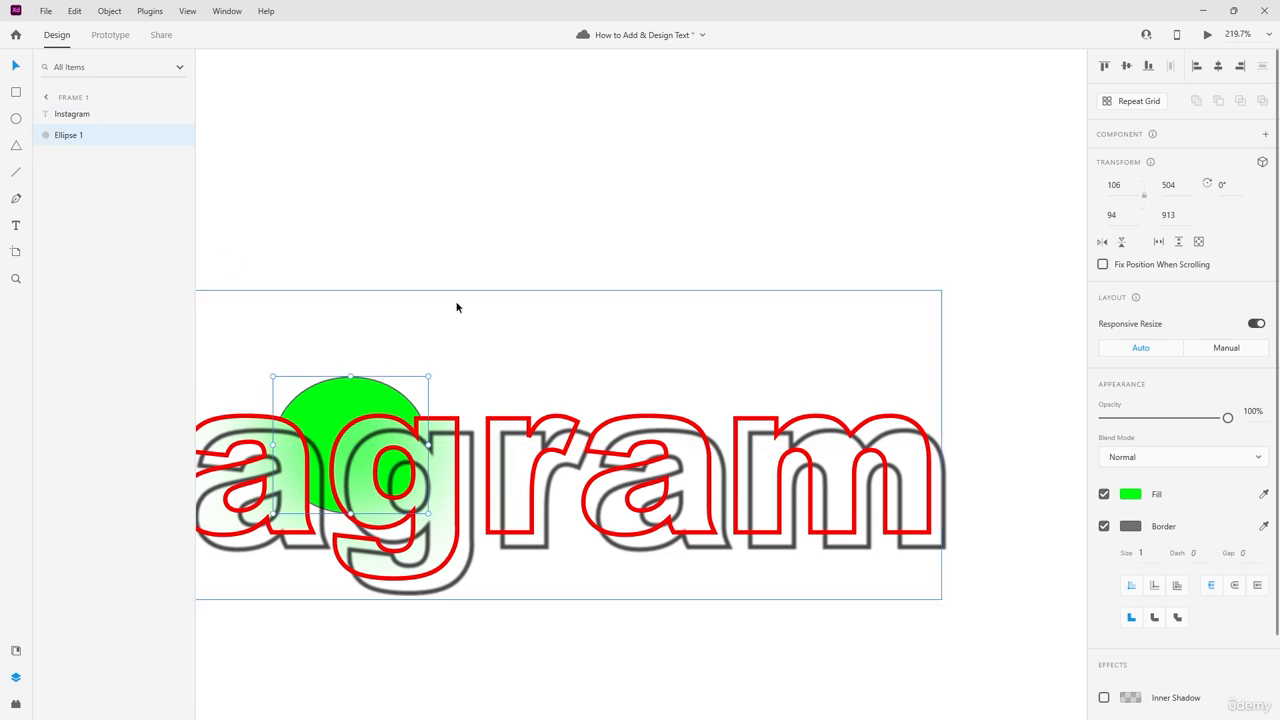
{"action": "scroll", "coordinate": [488, 249], "scroll_direction": "down", "scroll_amount": 4}
{"action": "left_click_drag", "start_coordinate": [497, 211], "coordinate": [737, 187]}
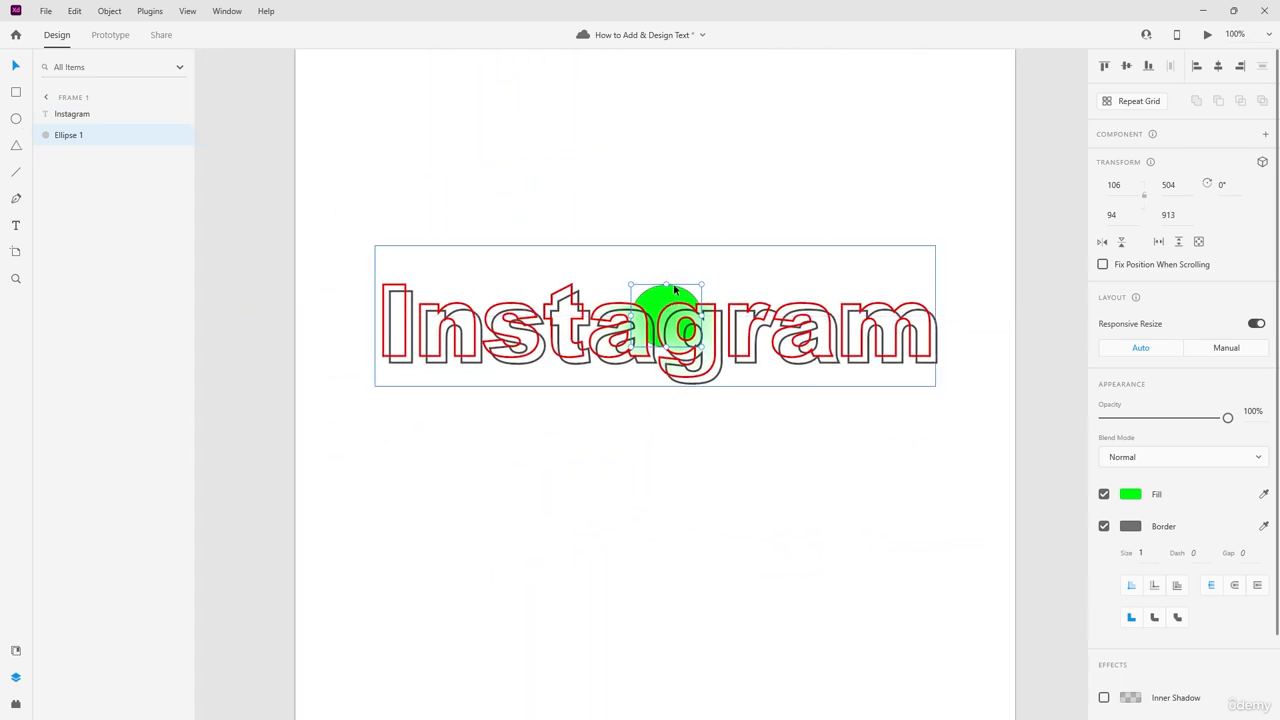
Step: Stretch the ellipse into a flat shape about 962 wide and 47 high that spans the whole word
{"action": "left_click_drag", "start_coordinate": [671, 281], "coordinate": [972, 328]}
{"action": "key", "text": "ctrl+z"}
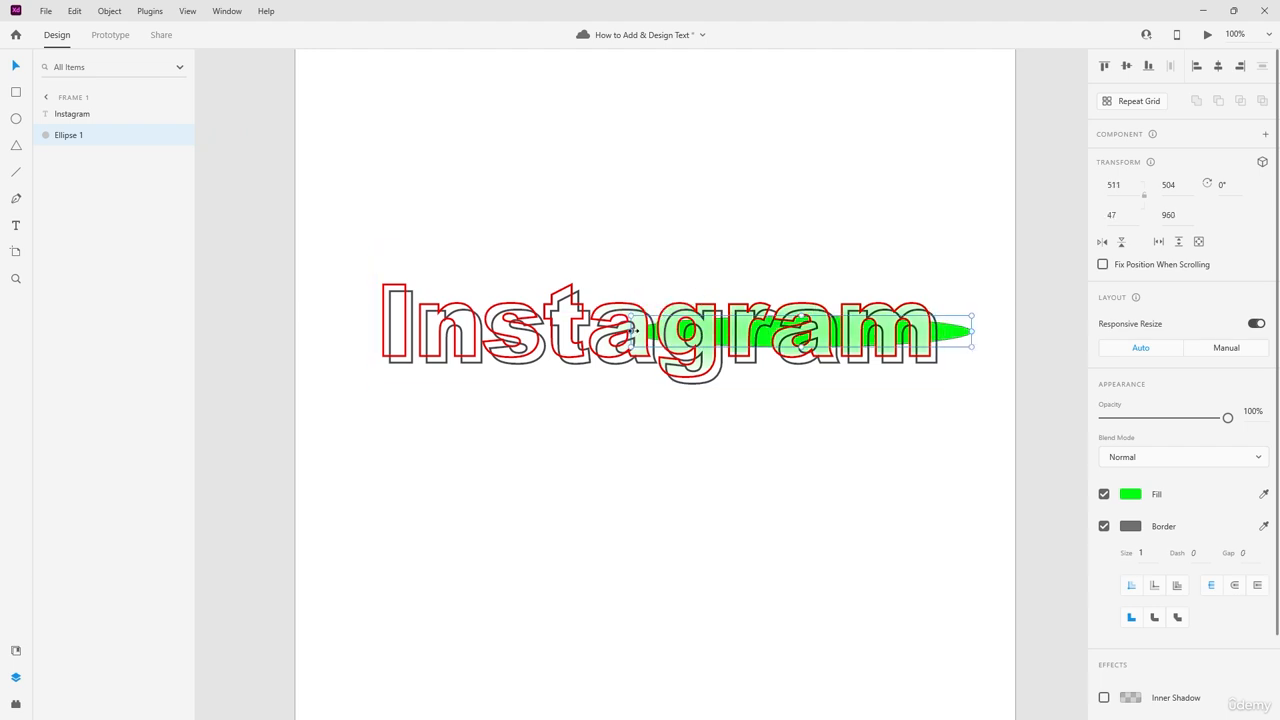
{"action": "left_click_drag", "start_coordinate": [631, 331], "coordinate": [330, 332]}
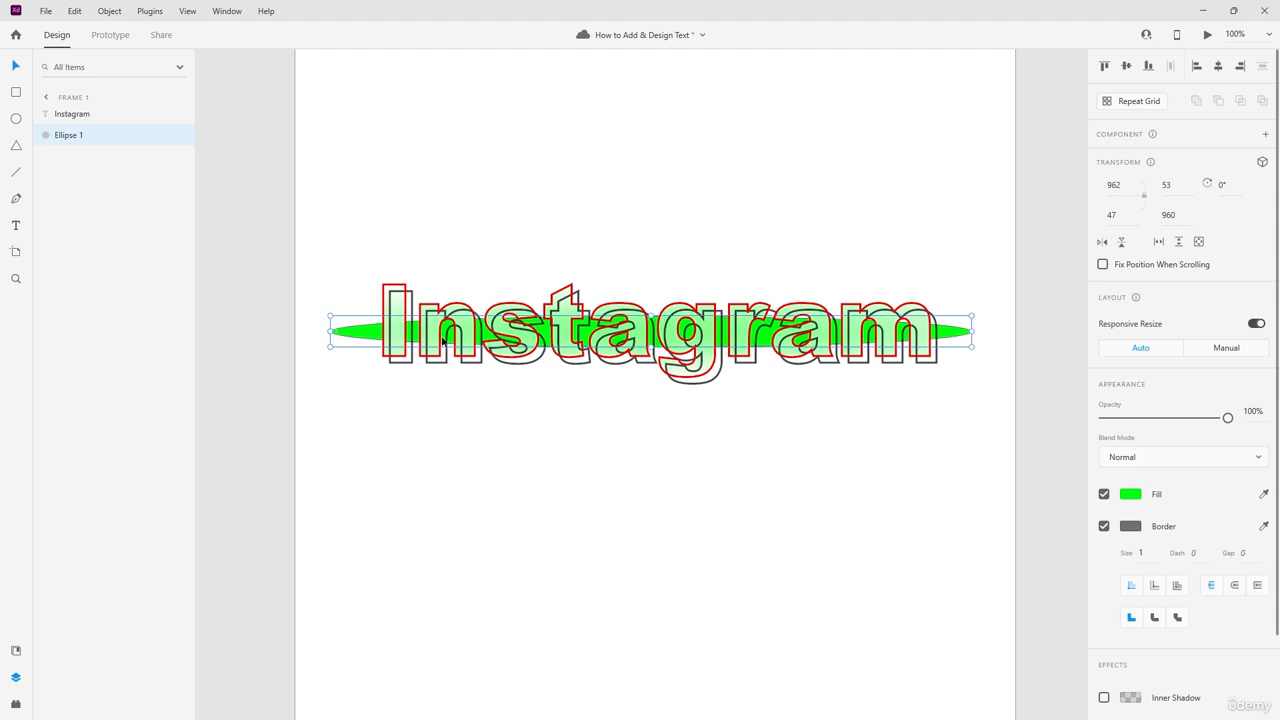
{"action": "left_click_drag", "start_coordinate": [949, 337], "coordinate": [953, 343]}
{"action": "left_click", "coordinate": [777, 189]}
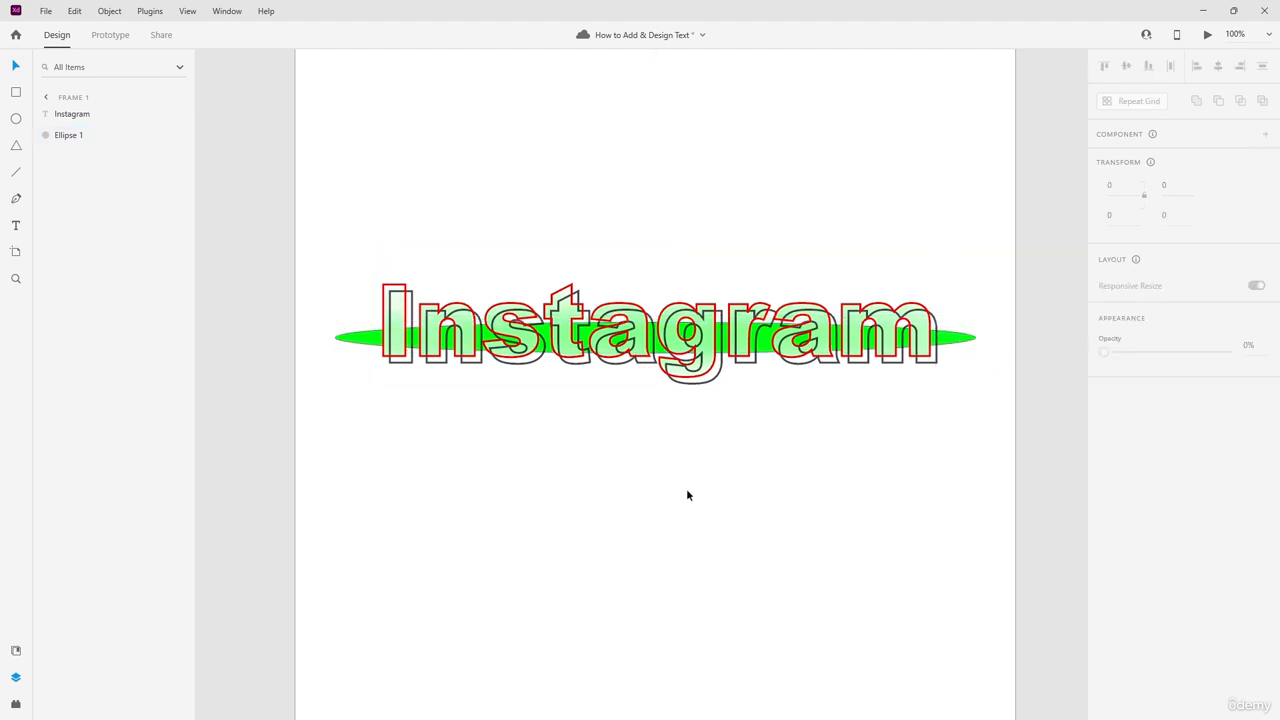
Step: Reduce the background blur amount of the Instagram text to 1
{"action": "scroll", "coordinate": [462, 352], "scroll_direction": "up", "scroll_amount": 5, "text": "ctrl"}
{"action": "scroll", "coordinate": [475, 370], "scroll_direction": "up", "scroll_amount": 1, "text": "ctrl"}
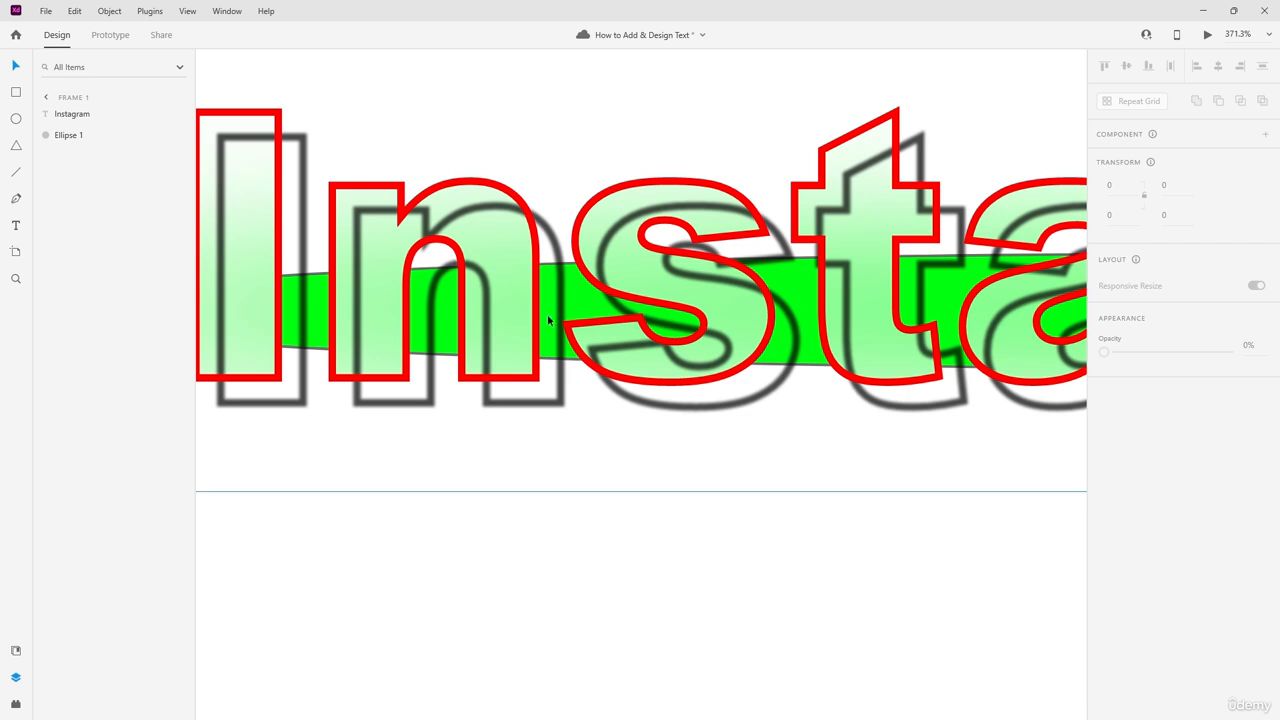
{"action": "left_click", "coordinate": [505, 335]}
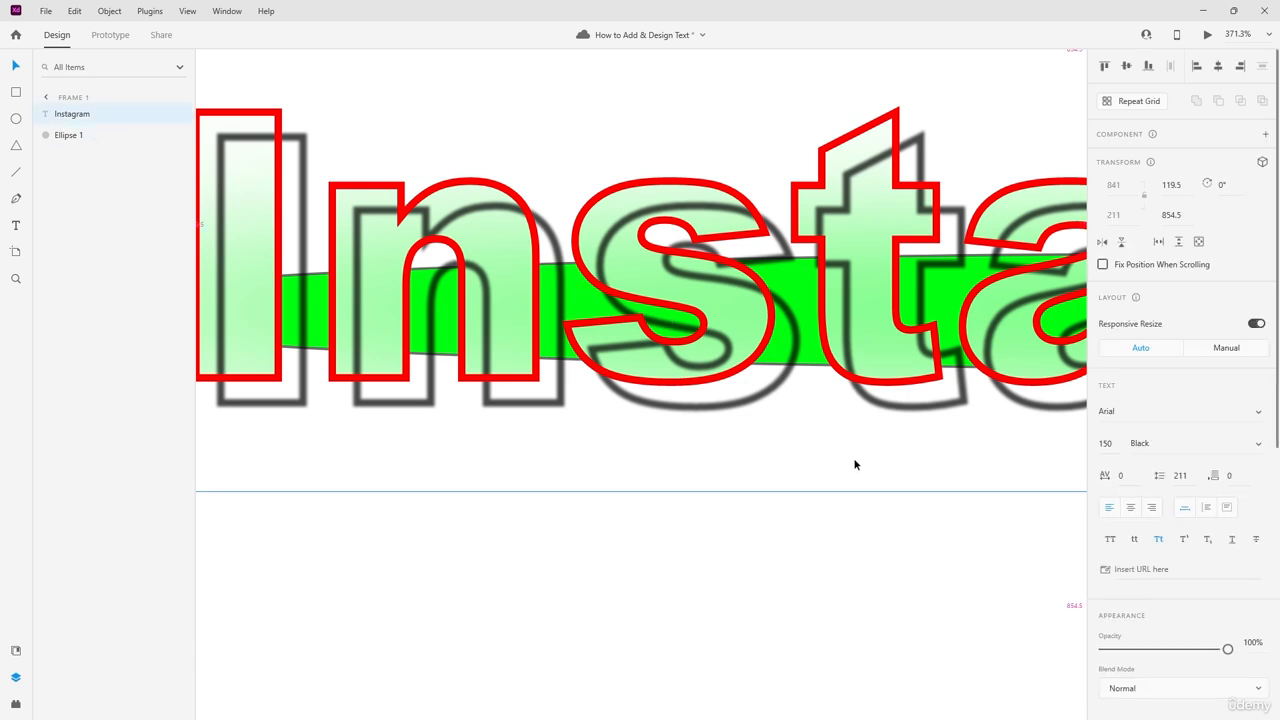
{"action": "scroll", "coordinate": [855, 464], "scroll_direction": "down", "scroll_amount": 1, "text": "ctrl"}
{"action": "scroll", "coordinate": [1197, 523], "scroll_direction": "down", "scroll_amount": 5}
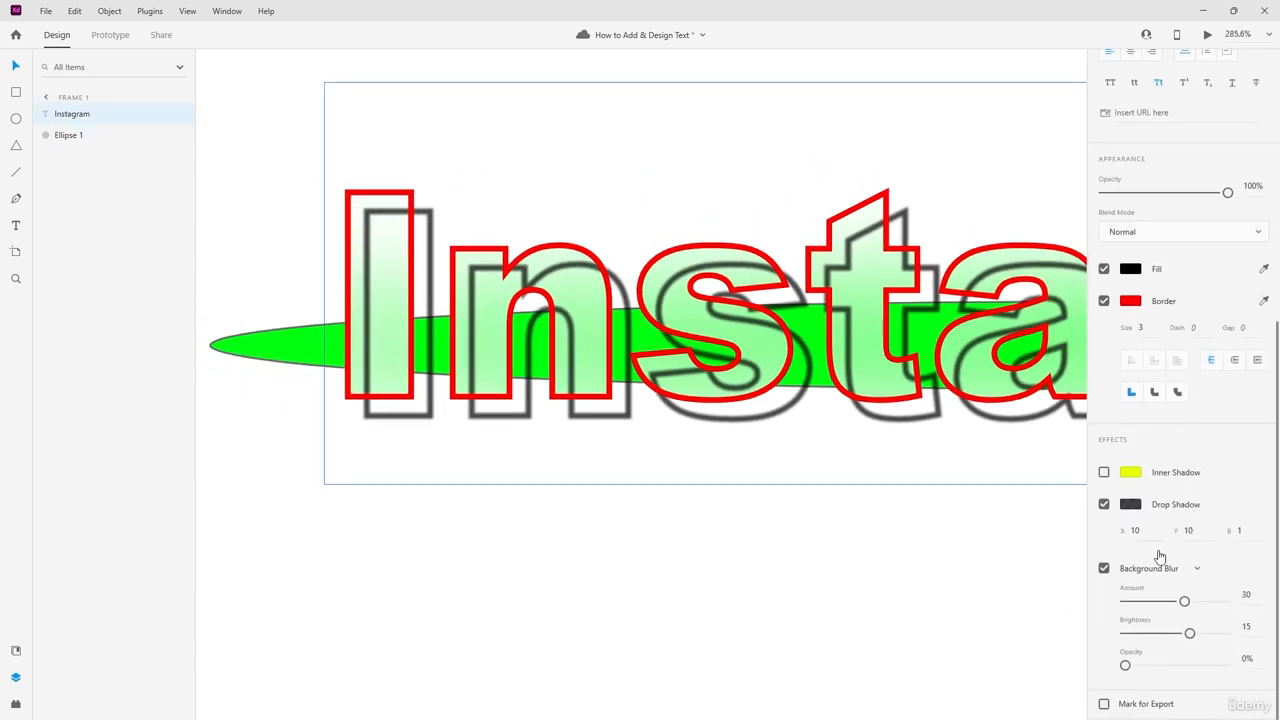
{"action": "left_click_drag", "start_coordinate": [1184, 602], "coordinate": [1134, 604]}
{"action": "scroll", "coordinate": [294, 304], "scroll_direction": "up", "scroll_amount": 8, "text": "ctrl"}
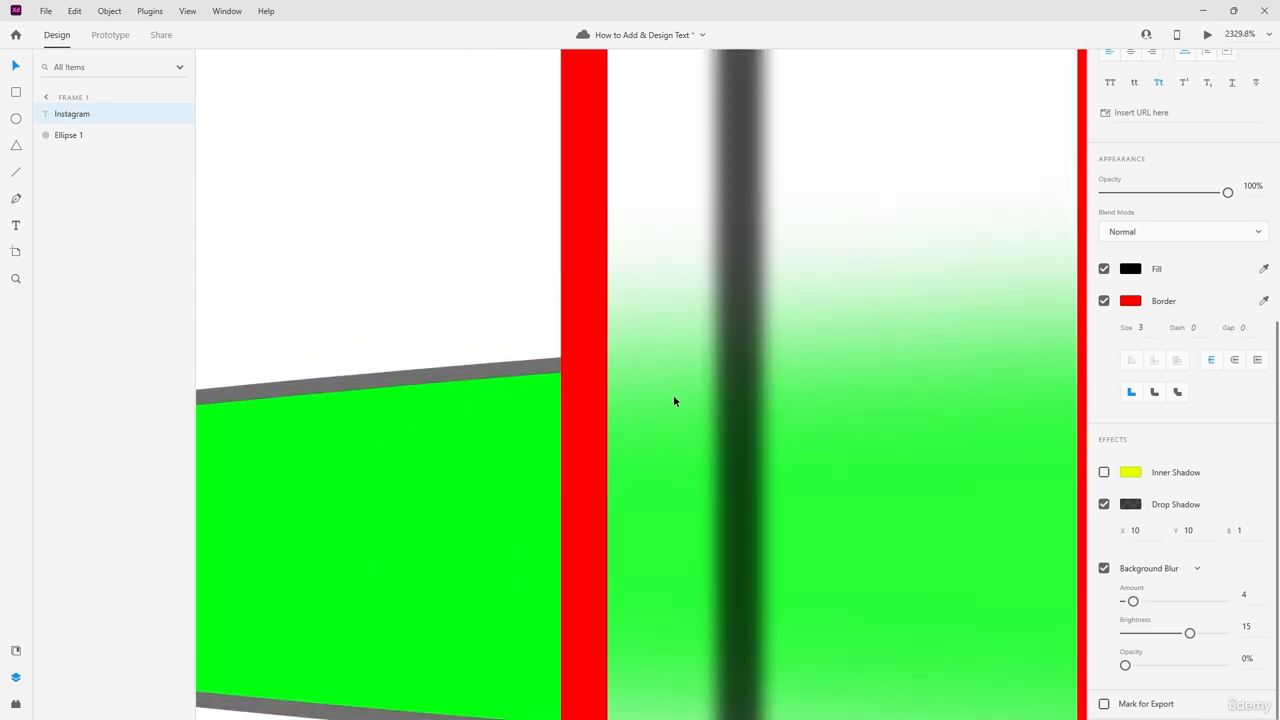
{"action": "left_click_drag", "start_coordinate": [1132, 603], "coordinate": [1125, 604]}
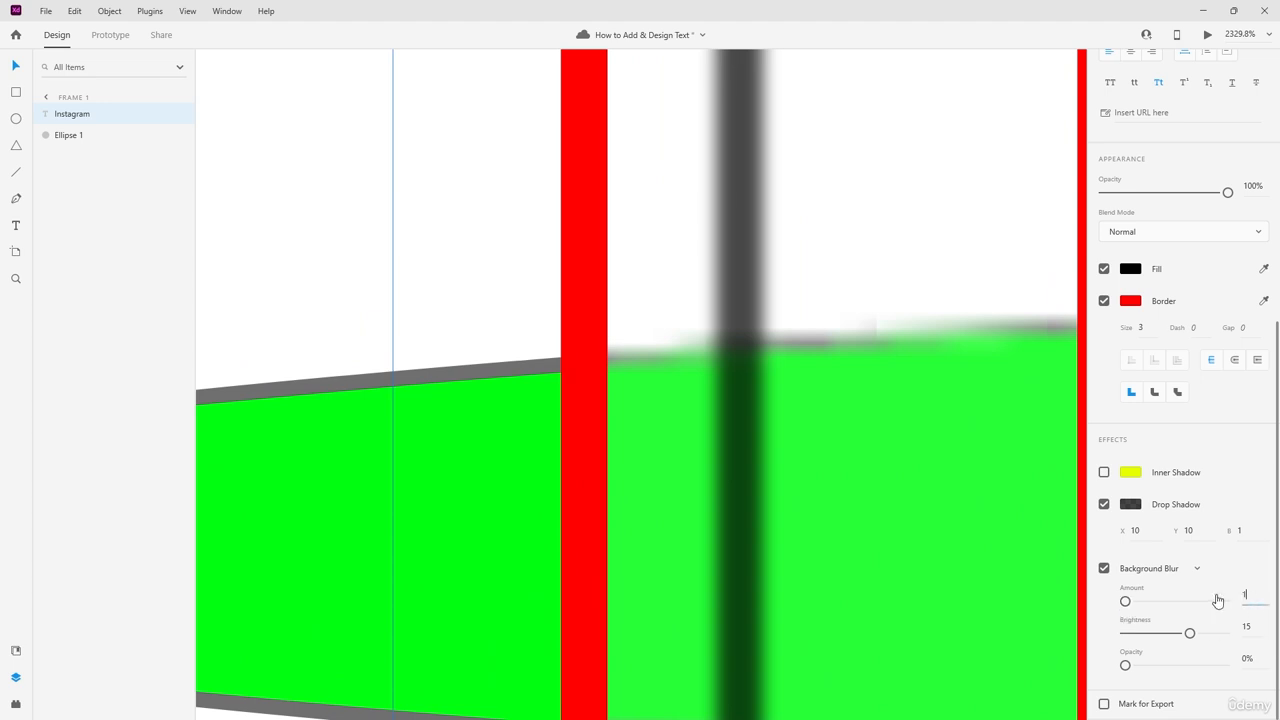
{"action": "key", "text": "Return"}
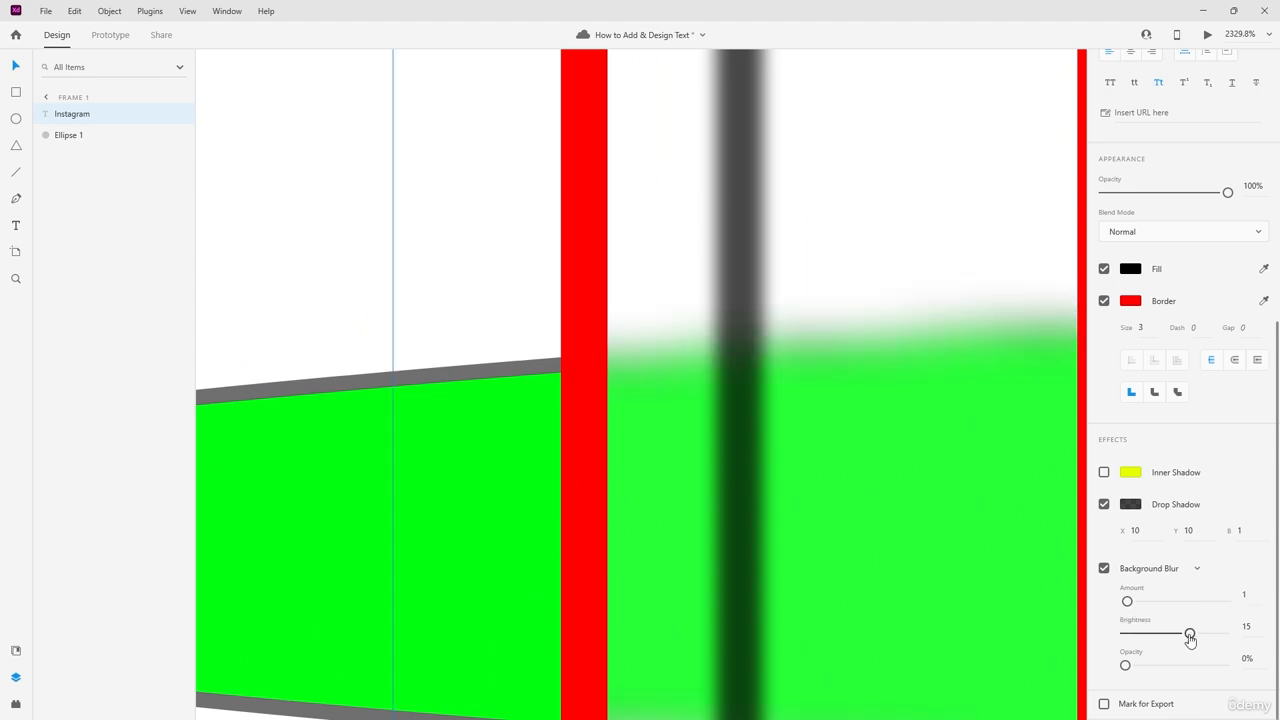
Step: Lower the background blur brightness of the Instagram text to -50
{"action": "left_click_drag", "start_coordinate": [1190, 637], "coordinate": [1094, 637]}
{"action": "scroll", "coordinate": [637, 463], "scroll_direction": "down", "scroll_amount": 1}
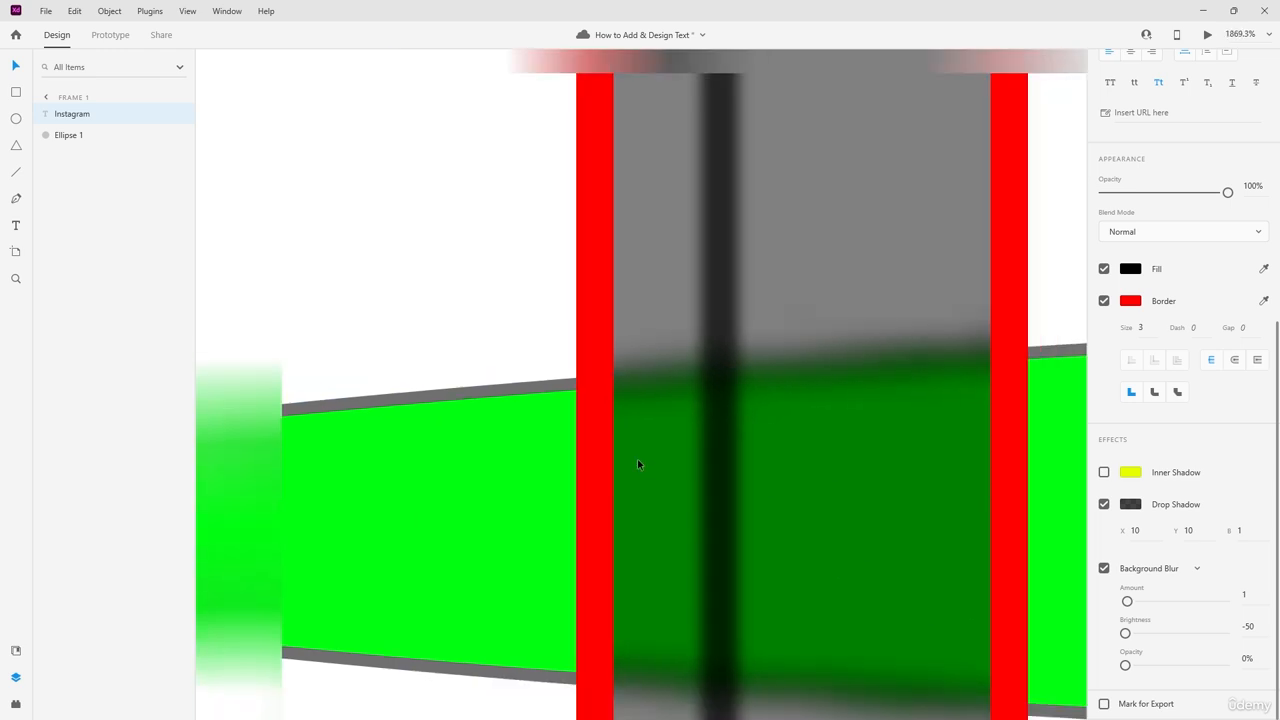
{"action": "scroll", "coordinate": [637, 460], "scroll_direction": "down", "scroll_amount": 10}
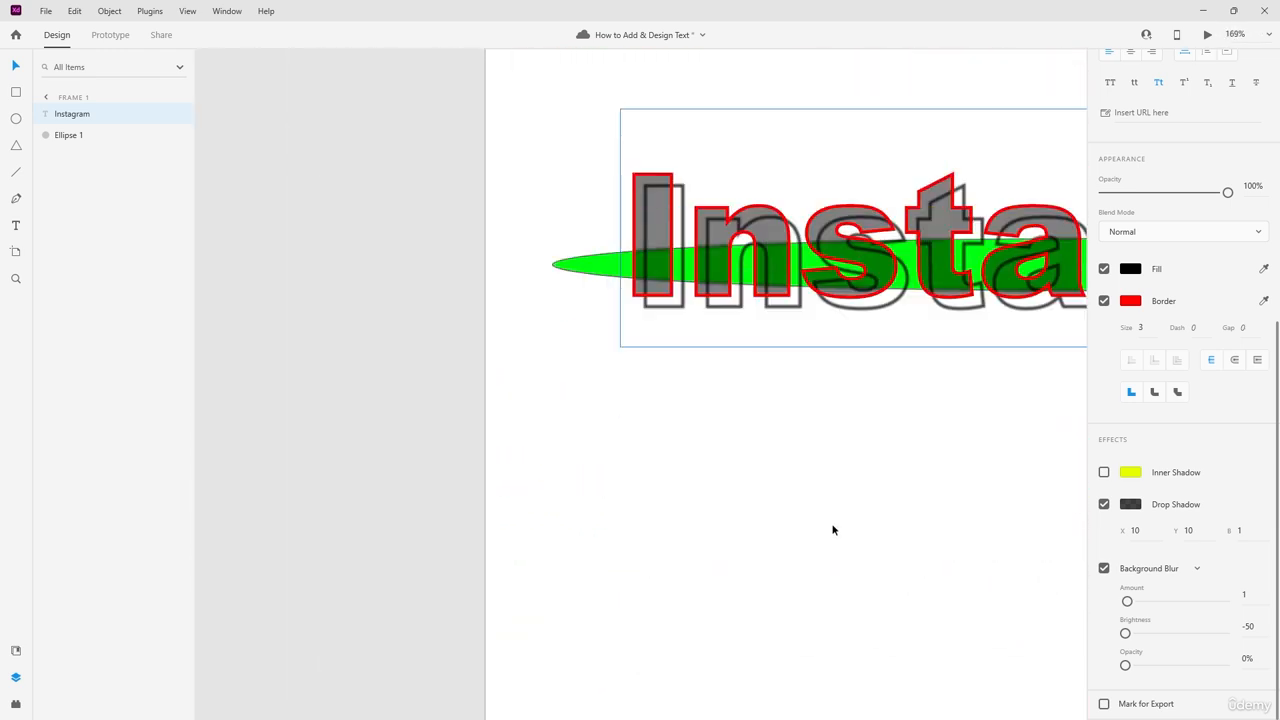
{"action": "scroll", "coordinate": [832, 530], "scroll_direction": "up", "scroll_amount": 2}
{"action": "scroll", "coordinate": [832, 530], "scroll_direction": "right", "scroll_amount": 7}
{"action": "scroll", "coordinate": [832, 530], "scroll_direction": "down", "scroll_amount": 3}
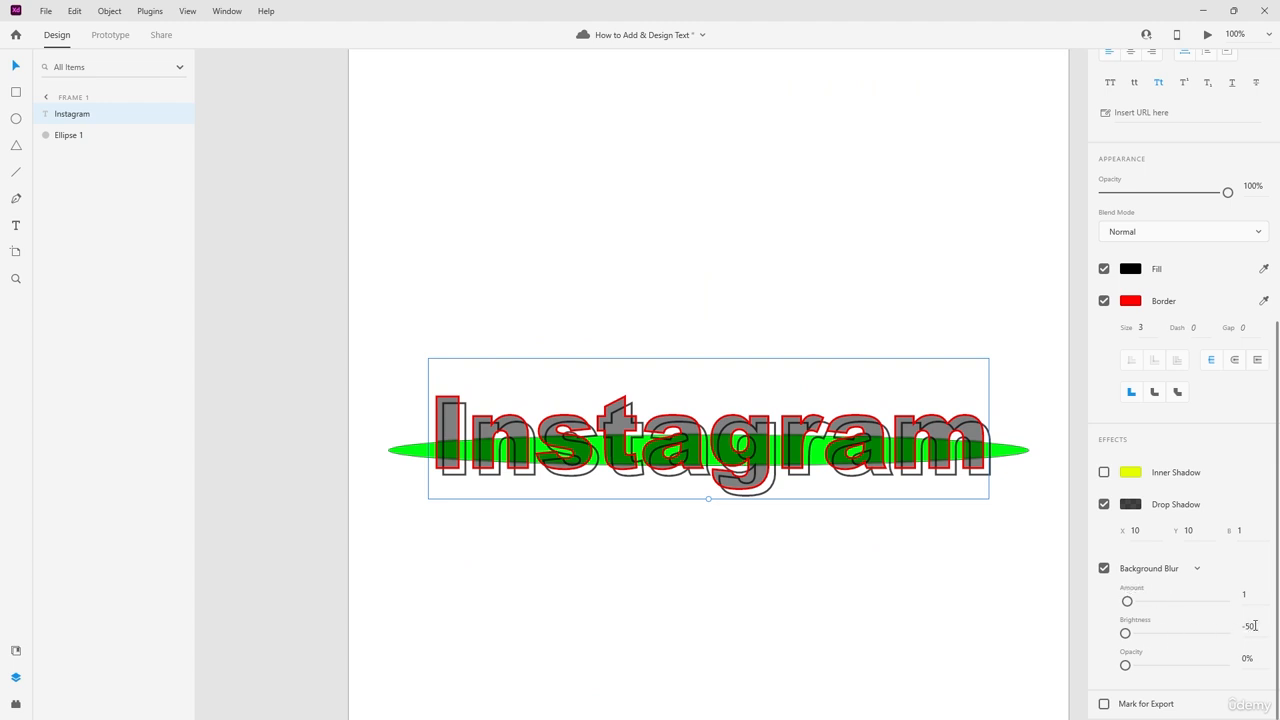
Step: Set the background blur brightness to 0 and reselect the Instagram text
{"action": "key", "text": "Return"}
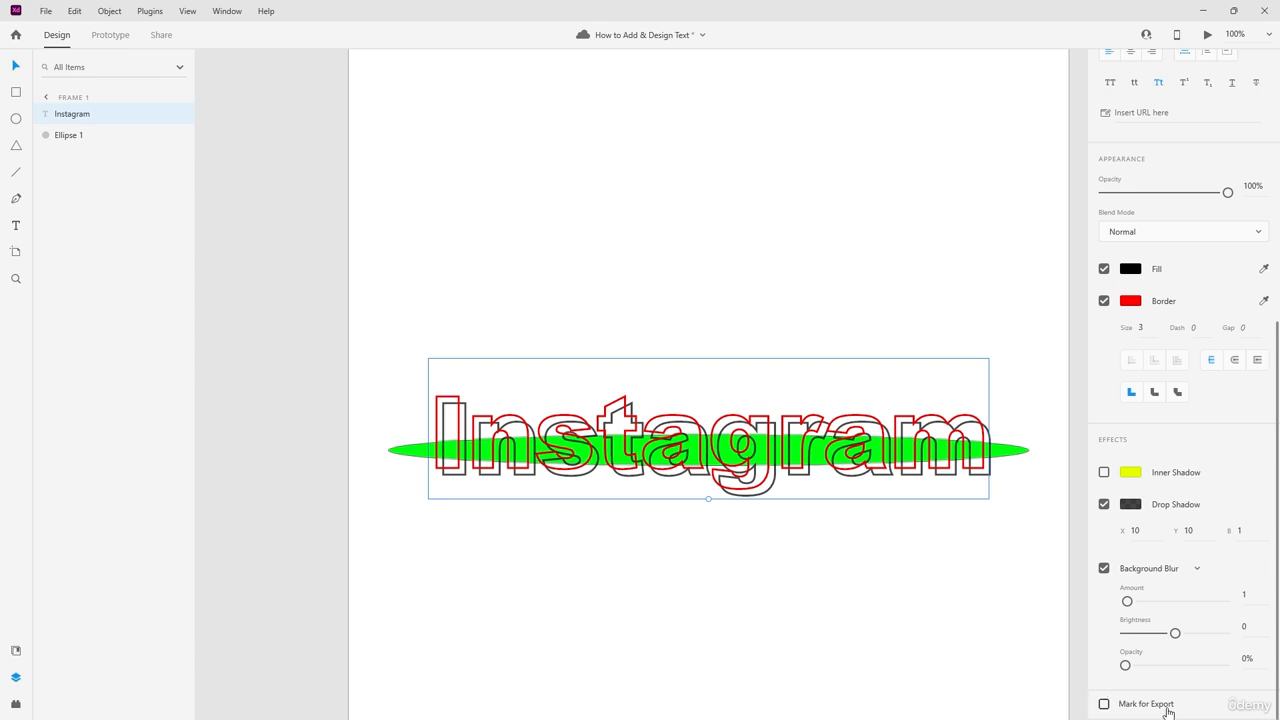
{"action": "left_click", "coordinate": [525, 554]}
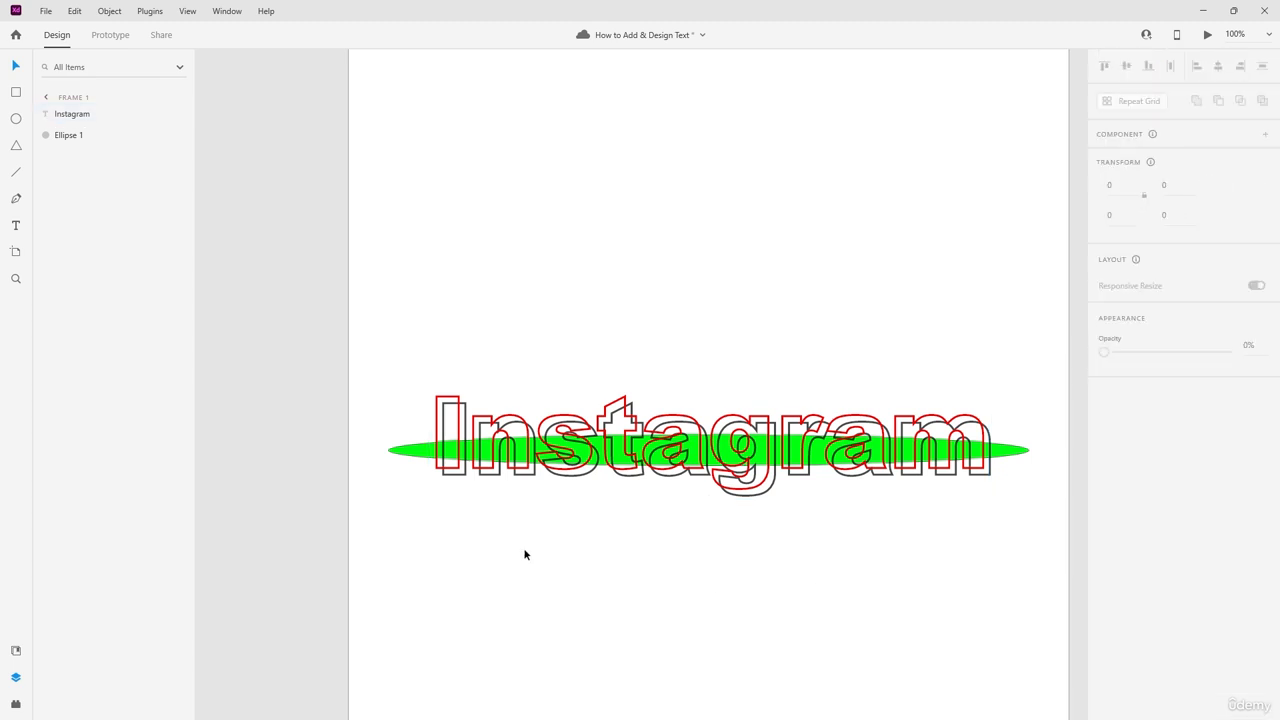
{"action": "left_click", "coordinate": [928, 490]}
{"action": "scroll", "coordinate": [1172, 593], "scroll_direction": "up", "scroll_amount": 5}
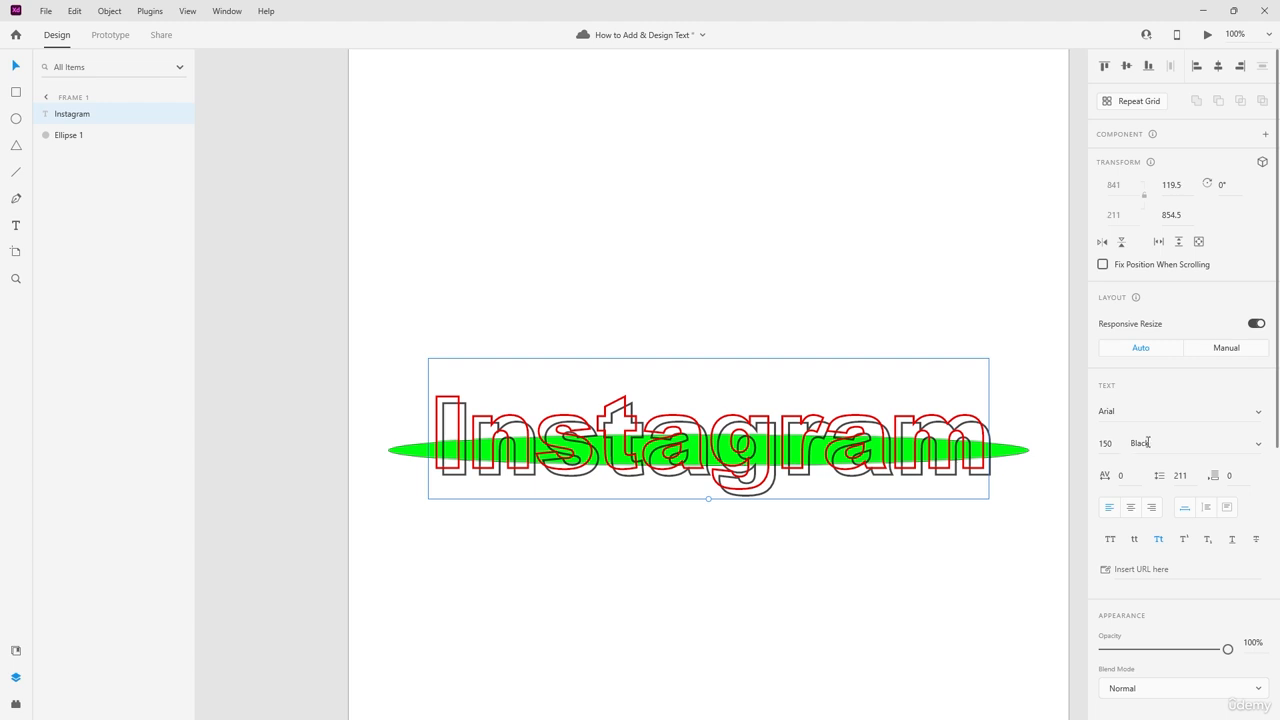
Step: Examine the text, link, appearance and effects settings of the Instagram text
{"action": "scroll", "coordinate": [1148, 442], "scroll_direction": "down", "scroll_amount": 5}
{"action": "scroll", "coordinate": [1149, 443], "scroll_direction": "up", "scroll_amount": 3}
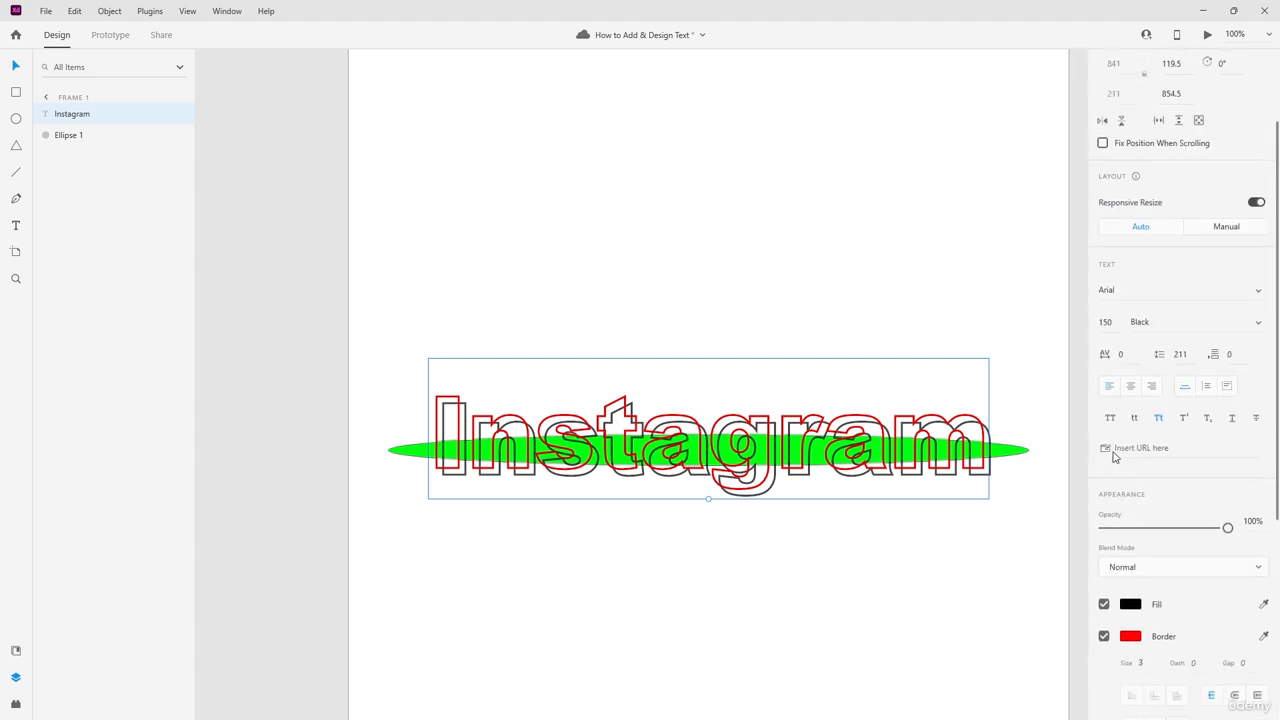
{"action": "left_click", "coordinate": [1126, 449]}
{"action": "left_click", "coordinate": [1141, 486]}
{"action": "scroll", "coordinate": [1120, 370], "scroll_direction": "down", "scroll_amount": 5}
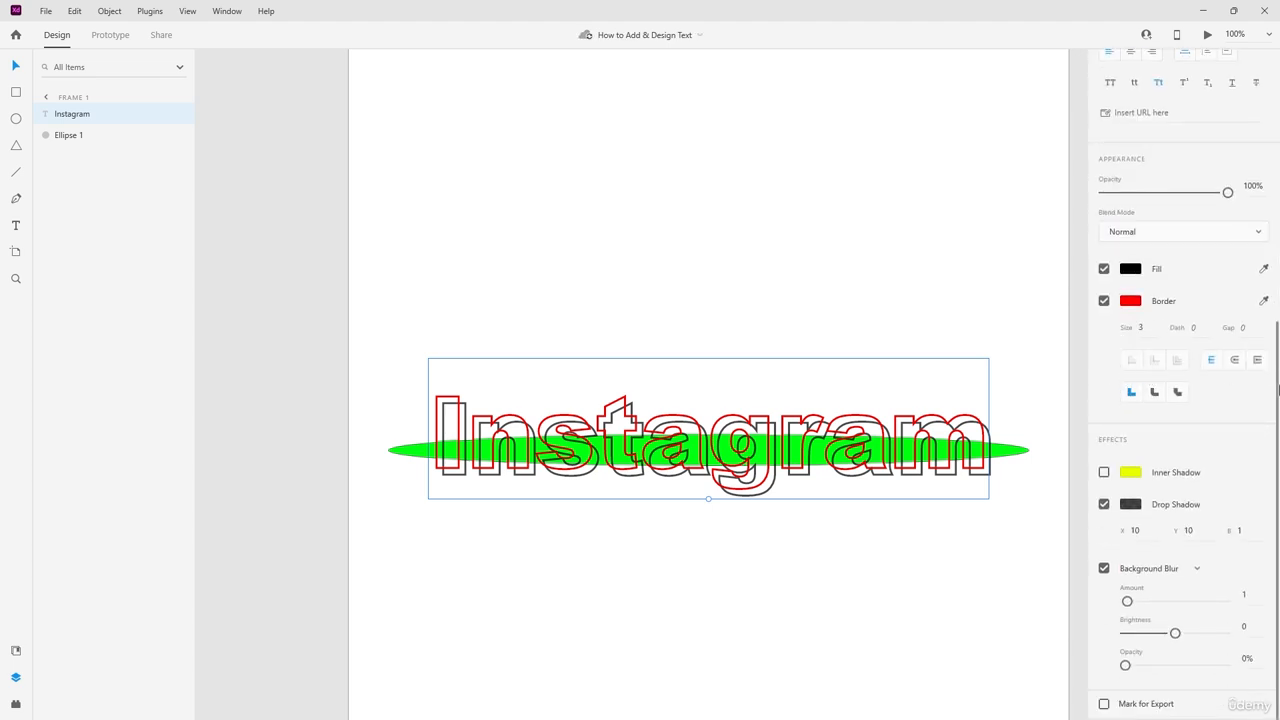
{"action": "scroll", "coordinate": [1277, 393], "scroll_direction": "up", "scroll_amount": 7}
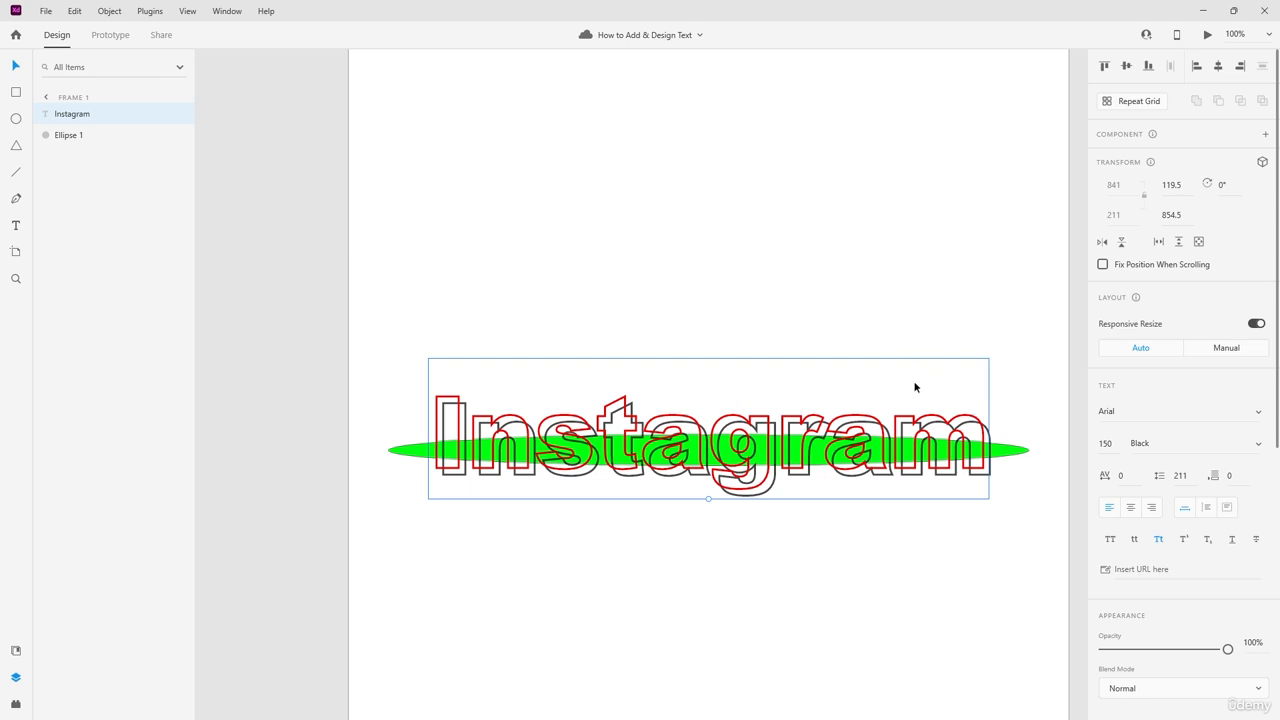
{"action": "scroll", "coordinate": [924, 336], "scroll_direction": "down", "scroll_amount": 2}
{"action": "scroll", "coordinate": [993, 398], "scroll_direction": "up", "scroll_amount": 2}
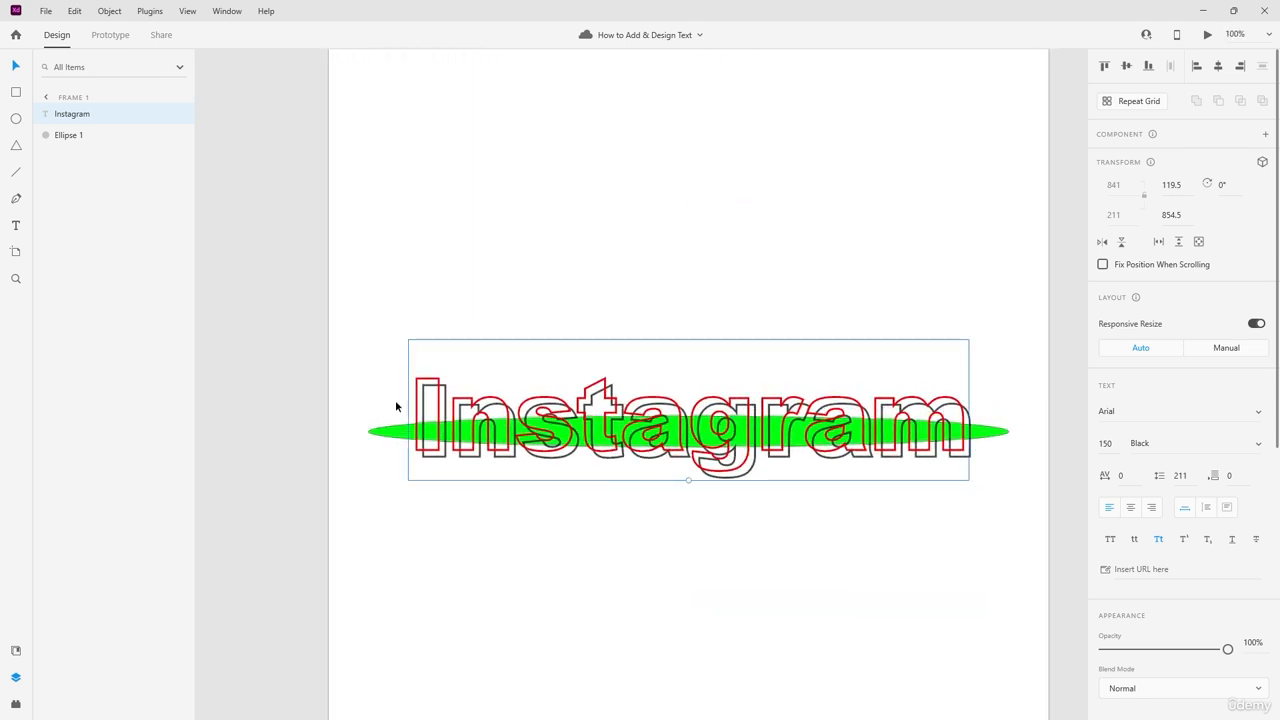
Step: Delete both the Instagram text and the green ellipse from the artboard
{"action": "left_click", "coordinate": [797, 269]}
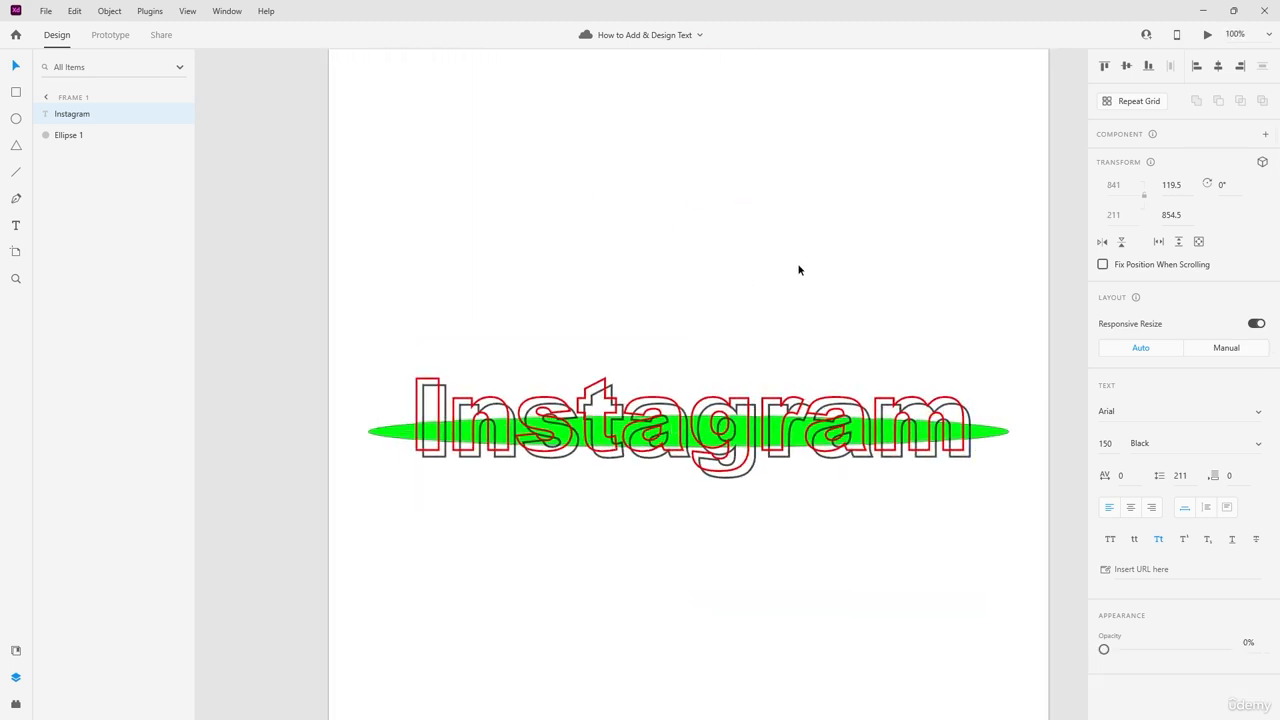
{"action": "left_click_drag", "start_coordinate": [892, 194], "coordinate": [345, 672]}
{"action": "key", "text": "Delete"}
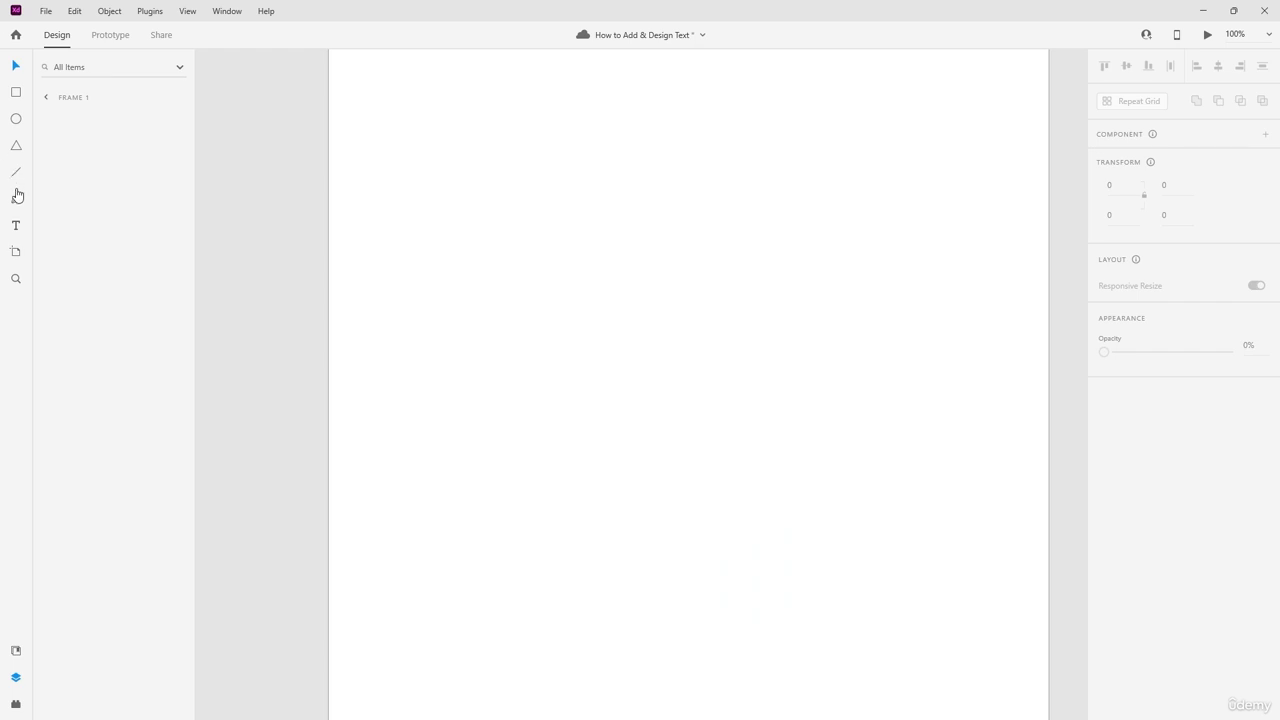
Step: Add a text object reading ADOBE XD and align it to the vertical and horizontal middle of the artboard
{"action": "left_click", "coordinate": [16, 225]}
{"action": "left_click", "coordinate": [532, 228]}
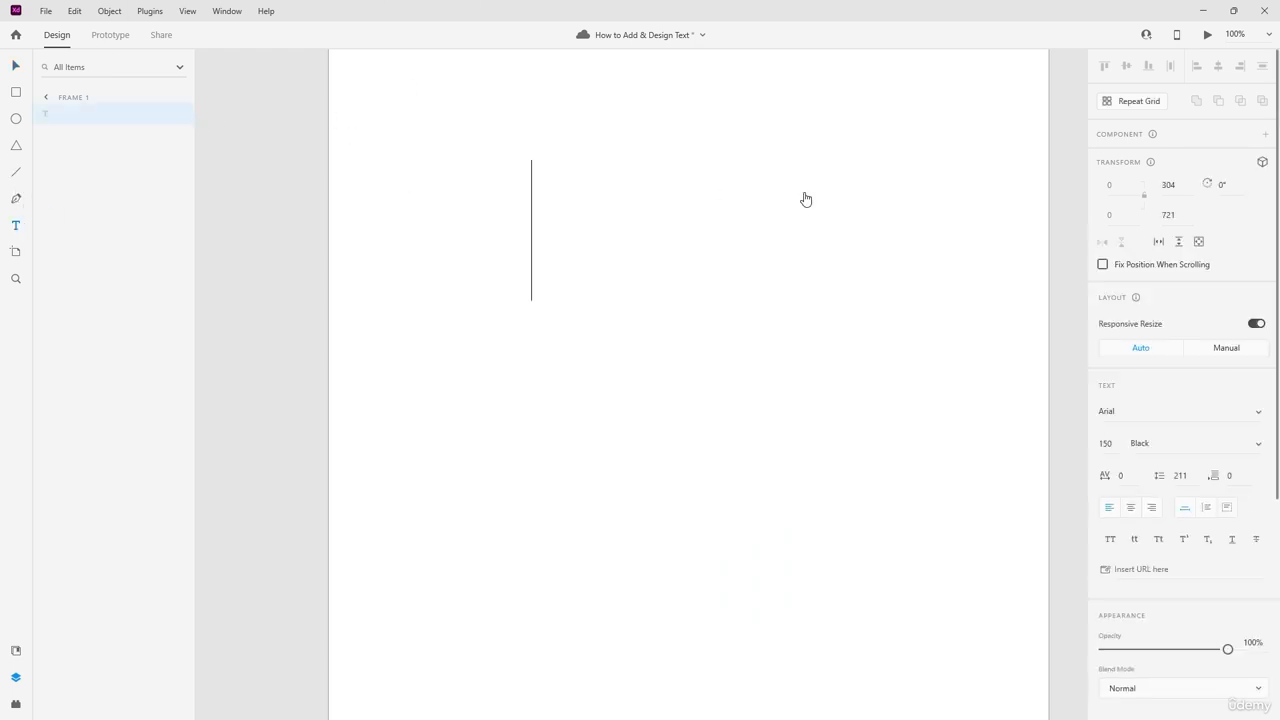
{"action": "type", "text": "ADOBE XD"}
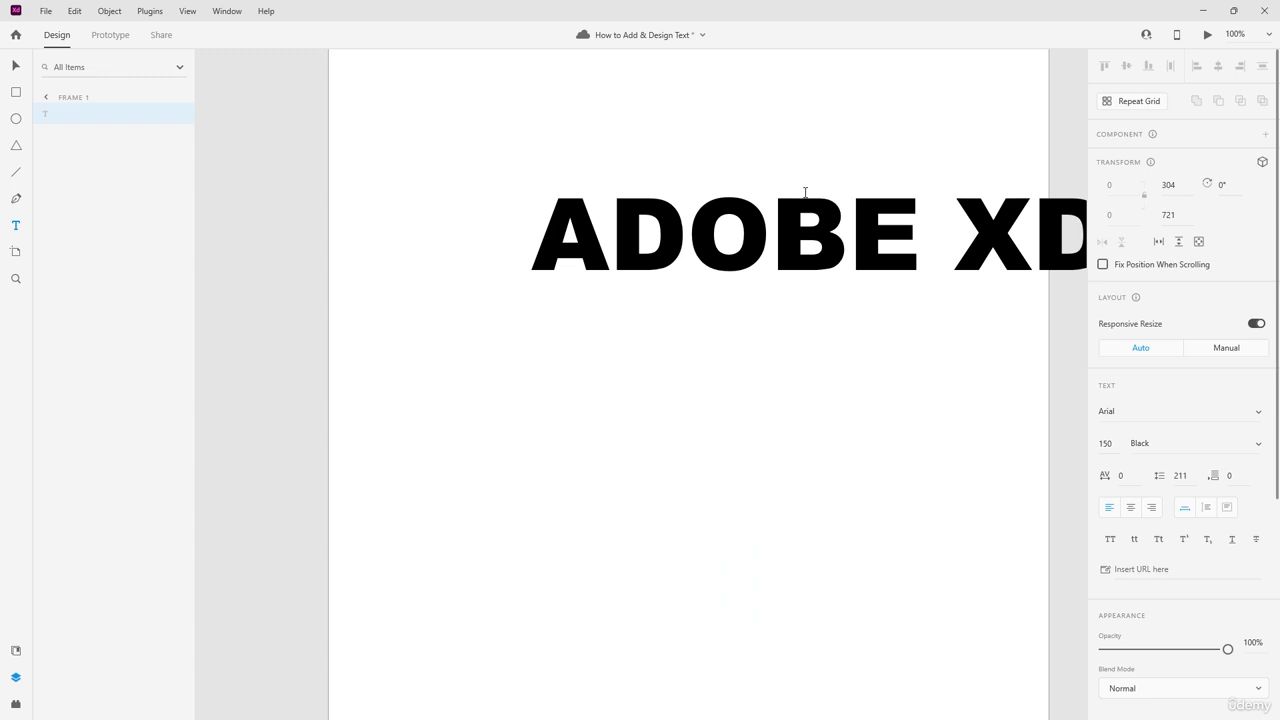
{"action": "left_click", "coordinate": [16, 66]}
{"action": "left_click_drag", "start_coordinate": [764, 232], "coordinate": [640, 366]}
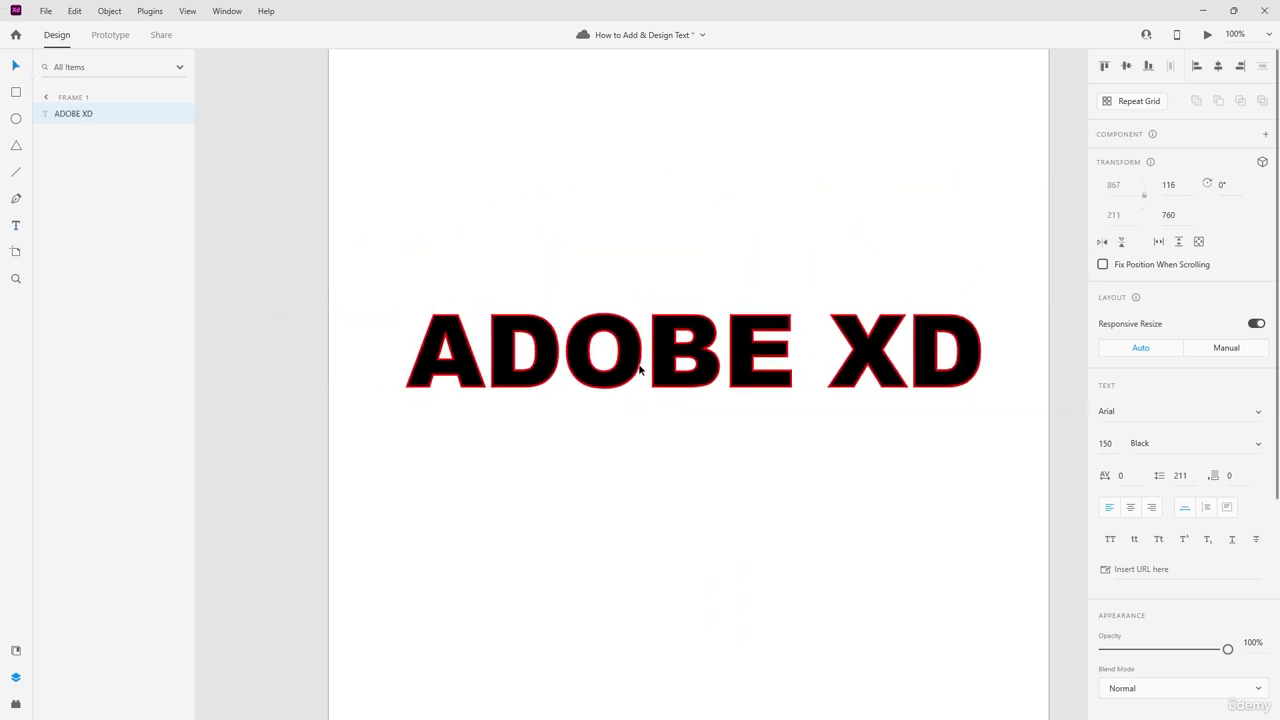
{"action": "left_click", "coordinate": [1129, 68]}
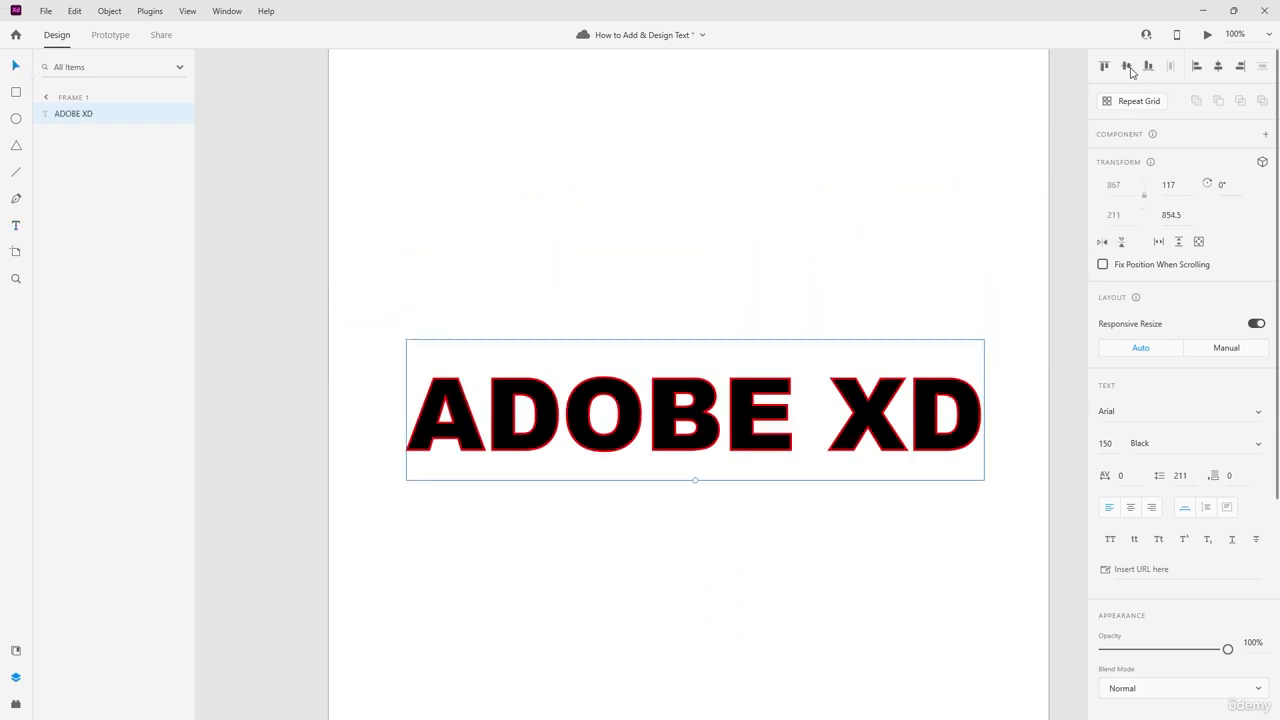
{"action": "left_click", "coordinate": [1220, 68]}
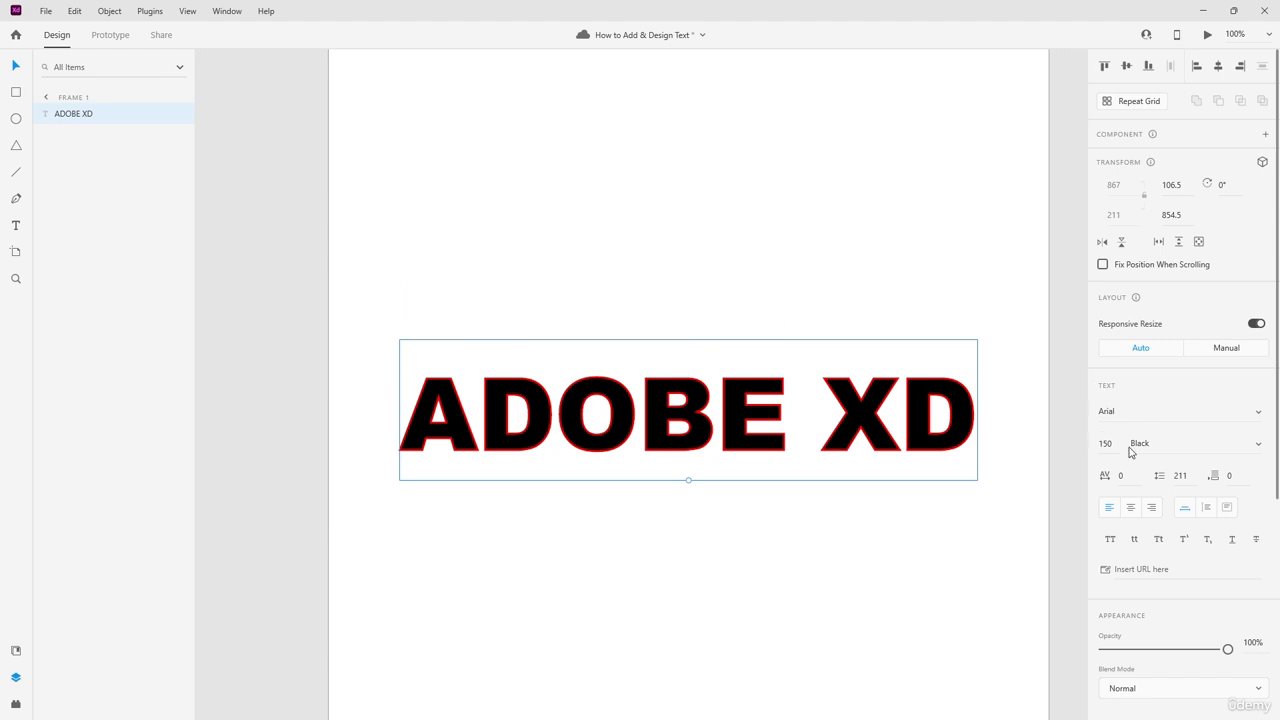
Step: Set the ADOBE XD text's font weight to Regular and turn off its border
{"action": "left_click", "coordinate": [1242, 447]}
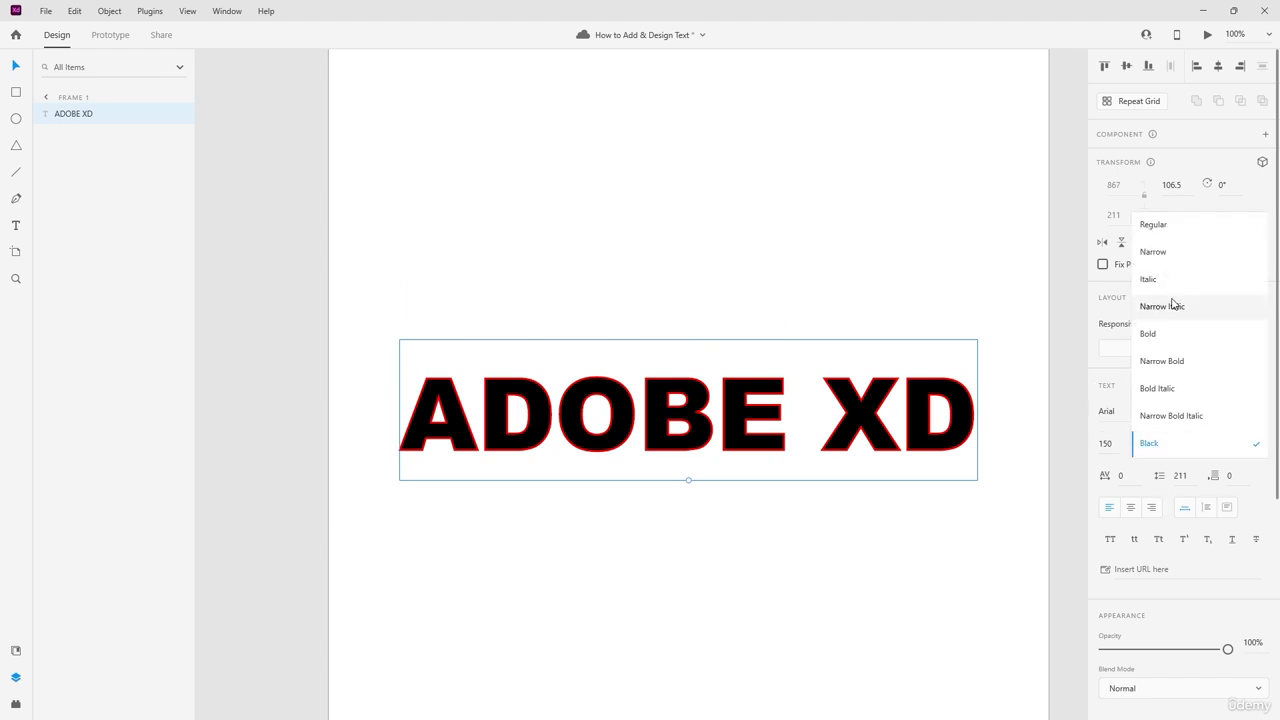
{"action": "left_click", "coordinate": [1163, 229]}
{"action": "scroll", "coordinate": [1152, 514], "scroll_direction": "down", "scroll_amount": 3}
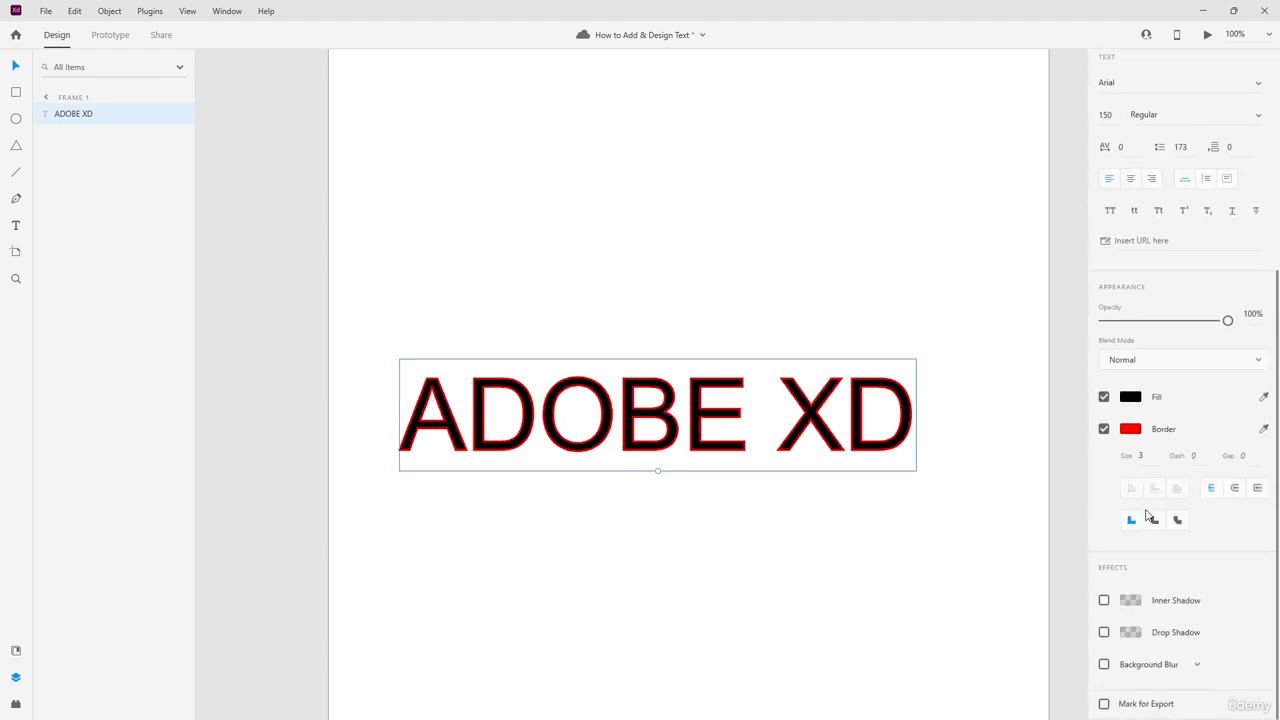
{"action": "left_click", "coordinate": [1104, 428]}
{"action": "left_click", "coordinate": [1127, 494]}
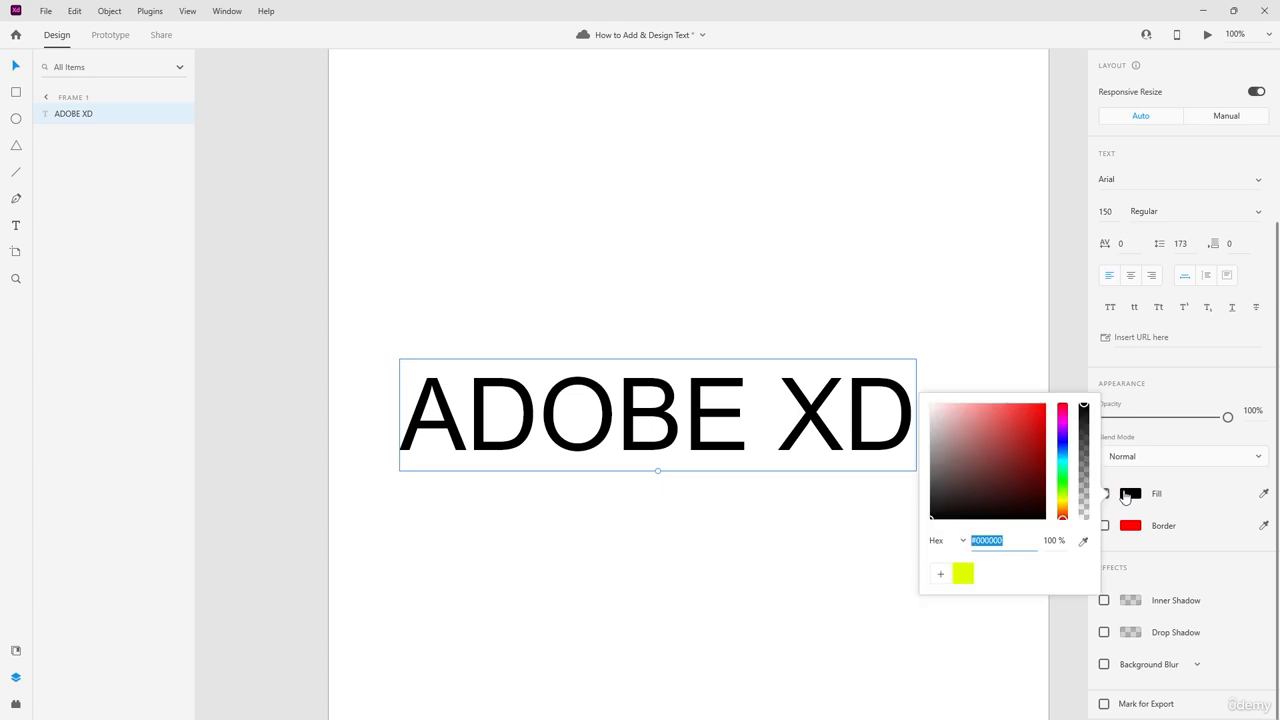
{"action": "left_click", "coordinate": [574, 541]}
Step: Centre the resized ADOBE XD text vertically and horizontally on the artboard again
{"action": "scroll", "coordinate": [1130, 80], "scroll_direction": "up", "scroll_amount": 3}
{"action": "left_click", "coordinate": [1126, 66]}
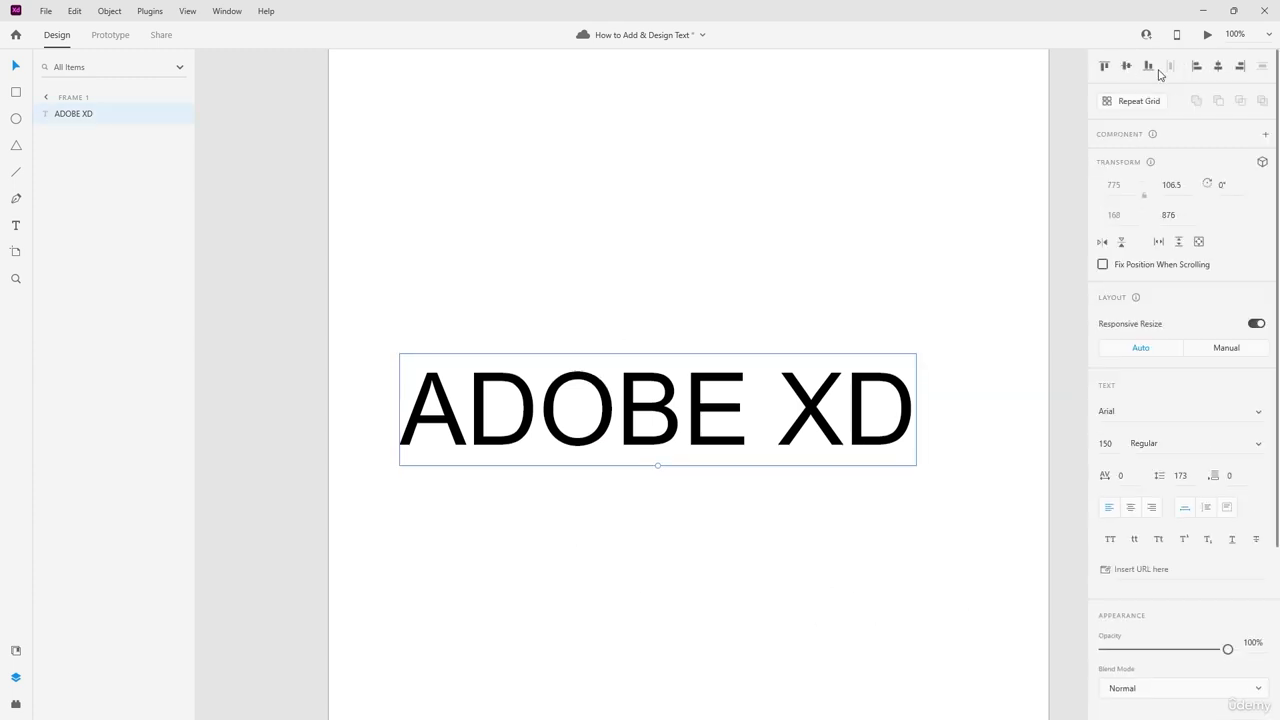
{"action": "left_click", "coordinate": [1216, 70]}
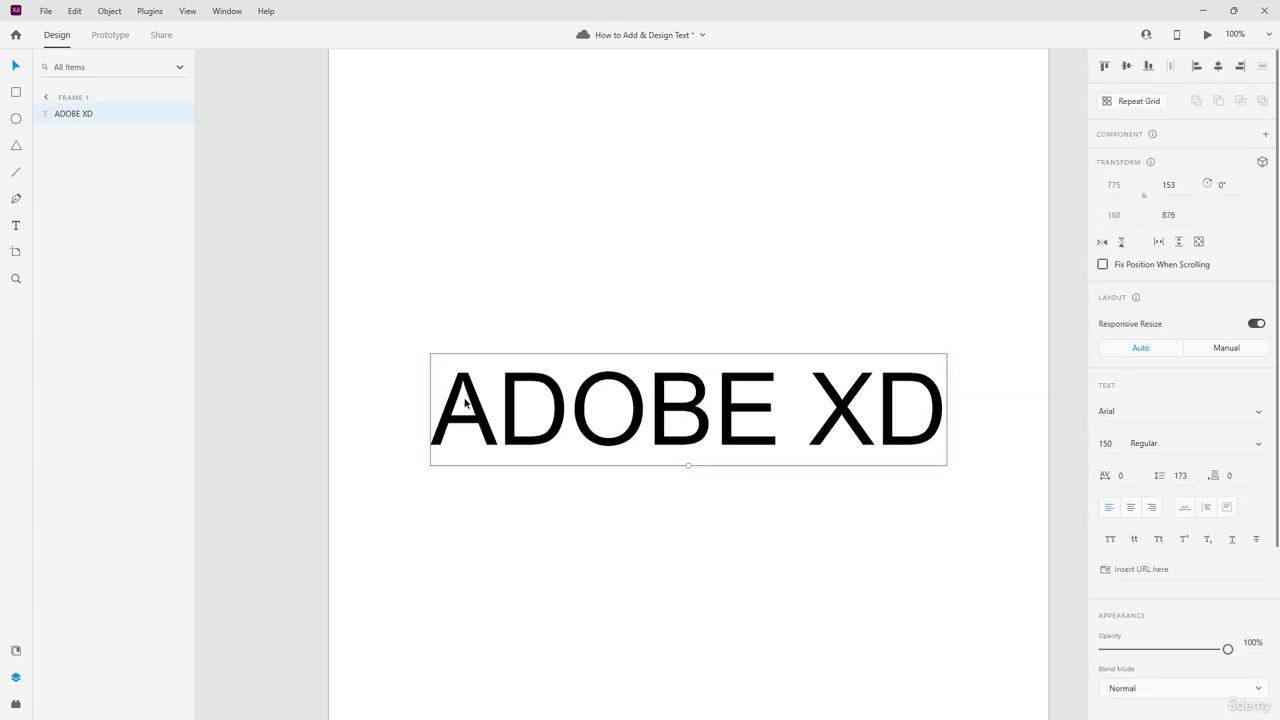
Step: Convert the ADOBE XD text into a repeat grid, ungroup the grid and reselect the text
{"action": "left_click", "coordinate": [1130, 102]}
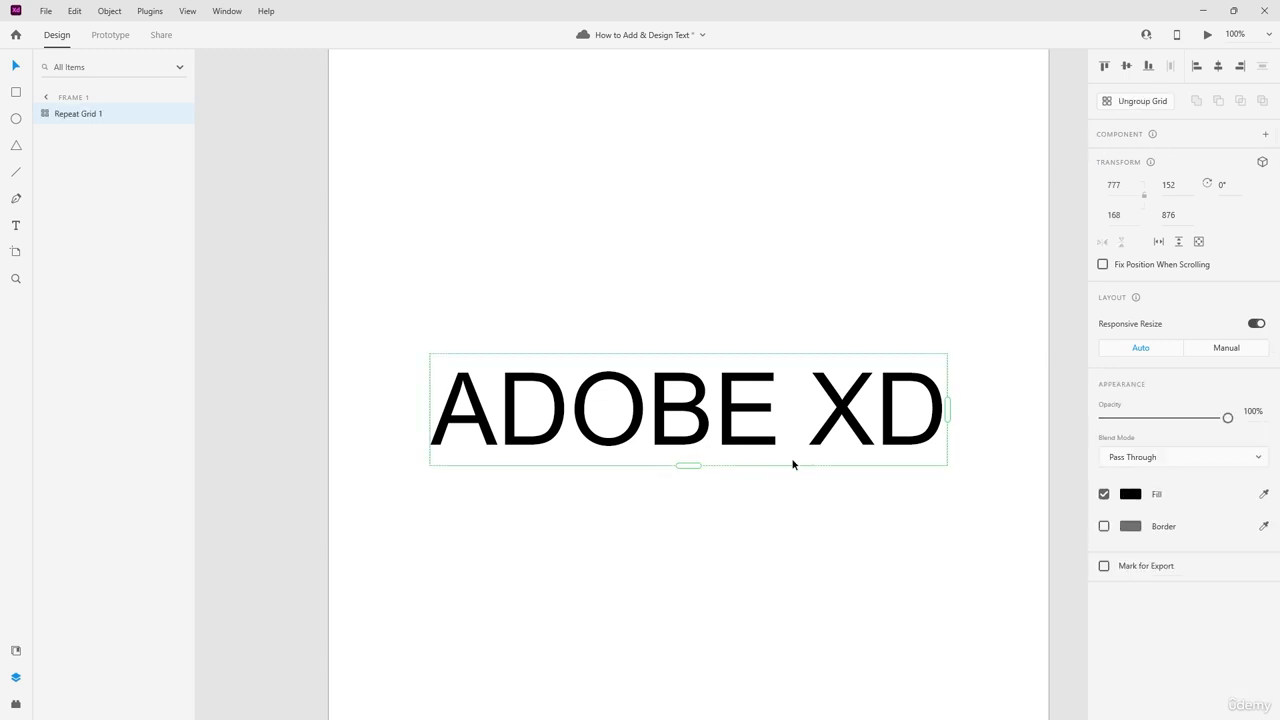
{"action": "left_click", "coordinate": [1122, 105]}
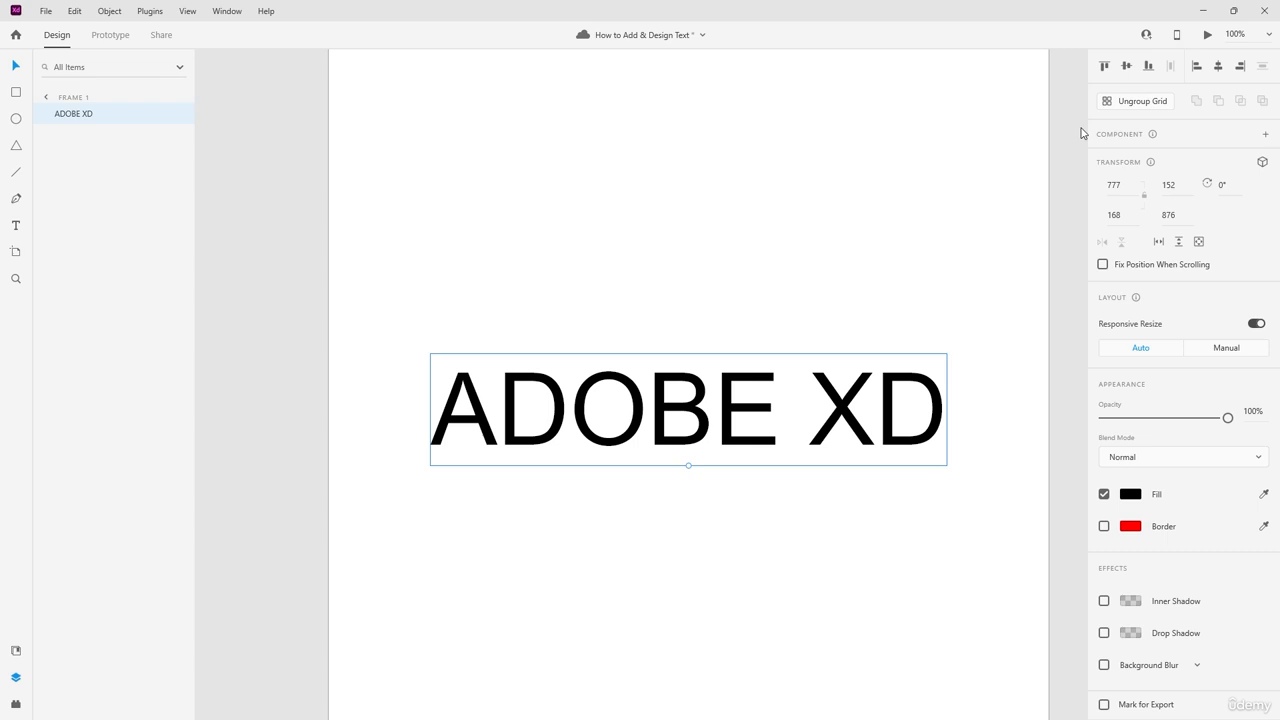
{"action": "left_click", "coordinate": [775, 156]}
{"action": "left_click", "coordinate": [706, 410]}
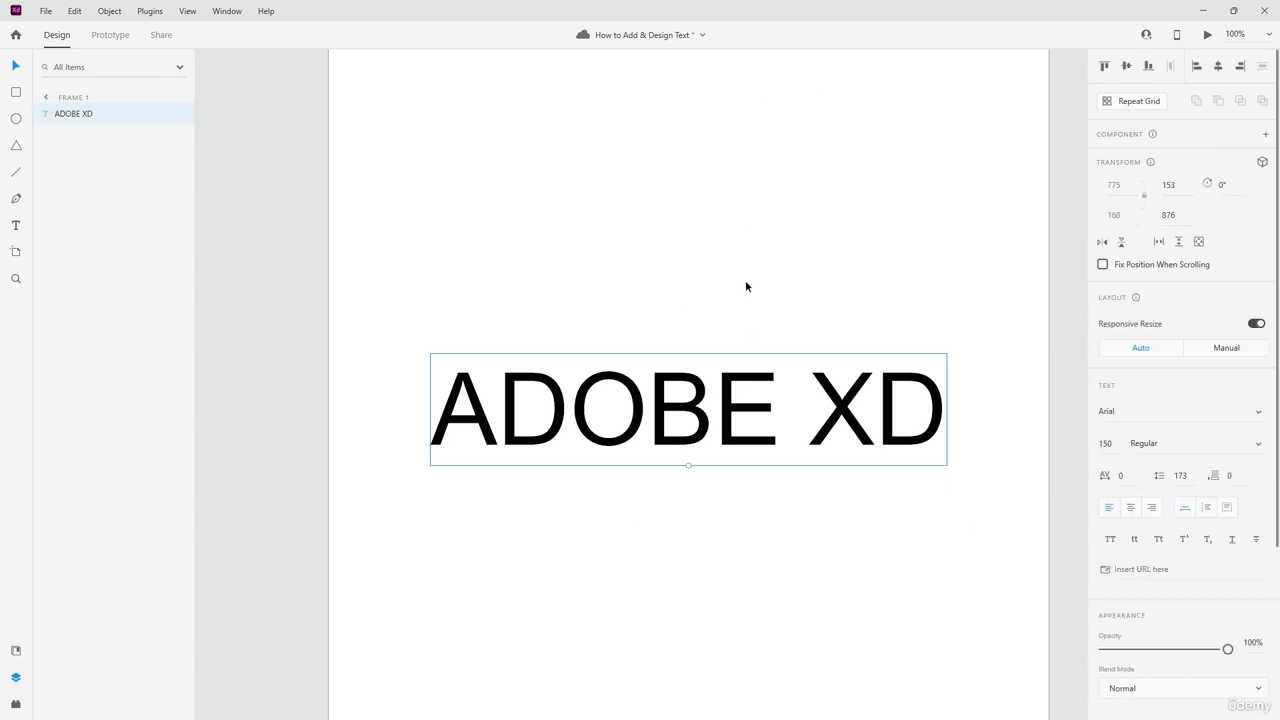
Step: Make the ADOBE XD text a component and undo the conversion
{"action": "scroll", "coordinate": [1100, 525], "scroll_direction": "down", "scroll_amount": 5}
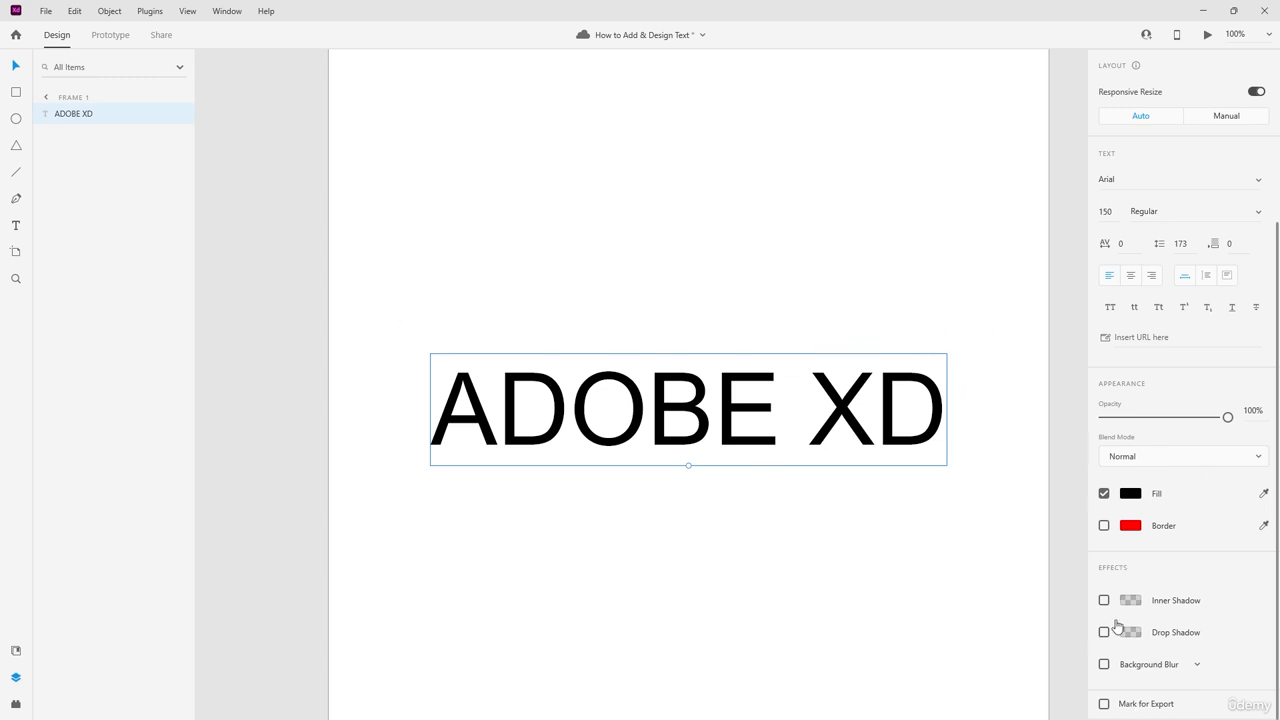
{"action": "right_click", "coordinate": [640, 408]}
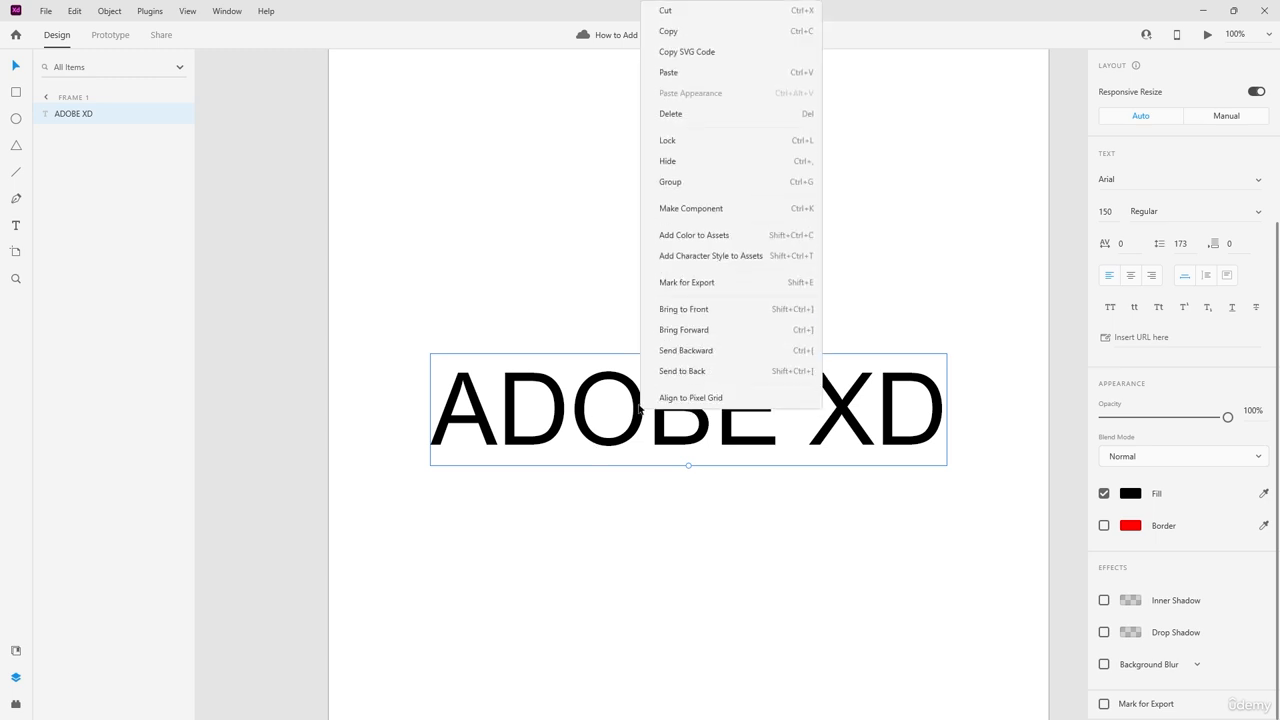
{"action": "left_click", "coordinate": [705, 208]}
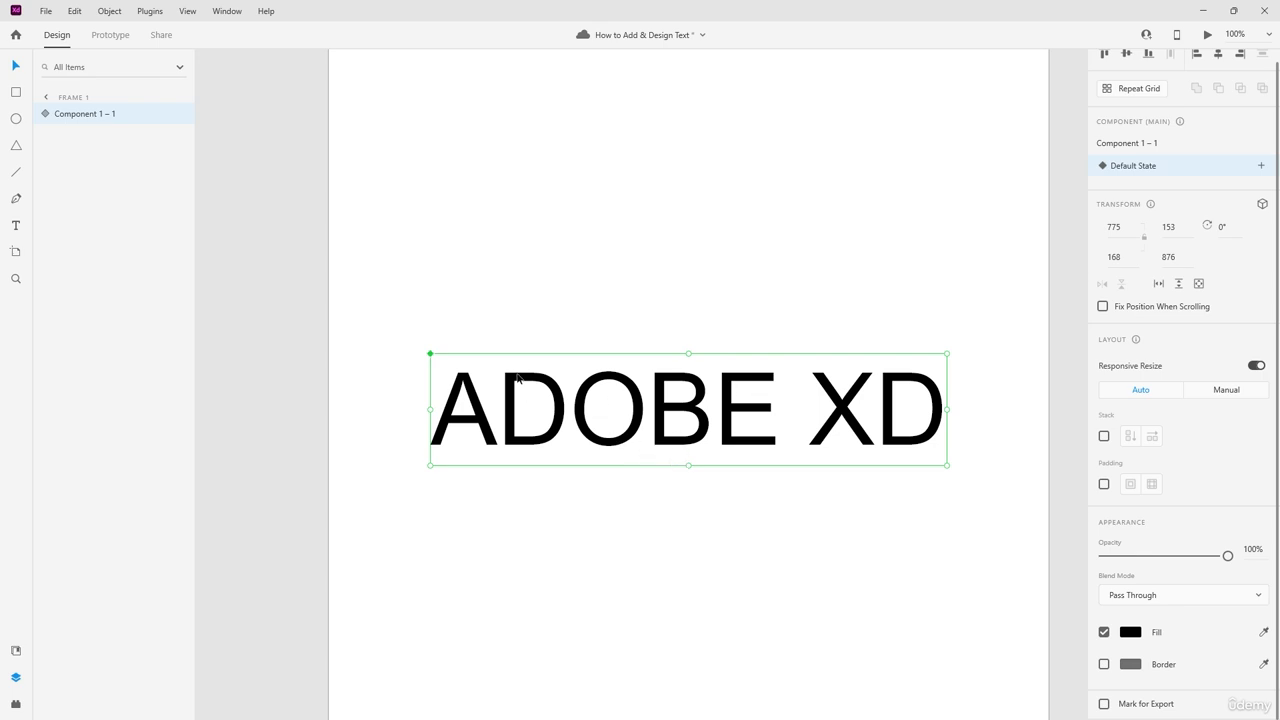
{"action": "key", "text": "ctrl+z"}
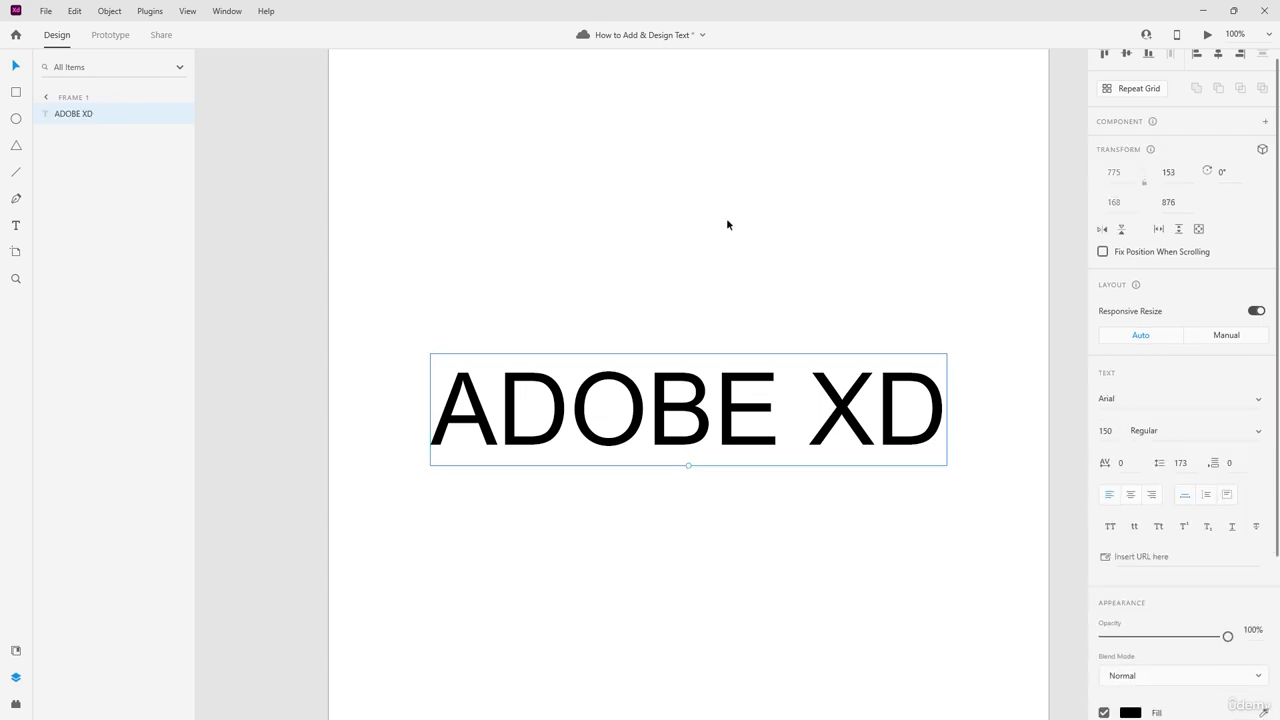
Step: Add the ADOBE XD text's colour and character style to the document assets
{"action": "right_click", "coordinate": [670, 405]}
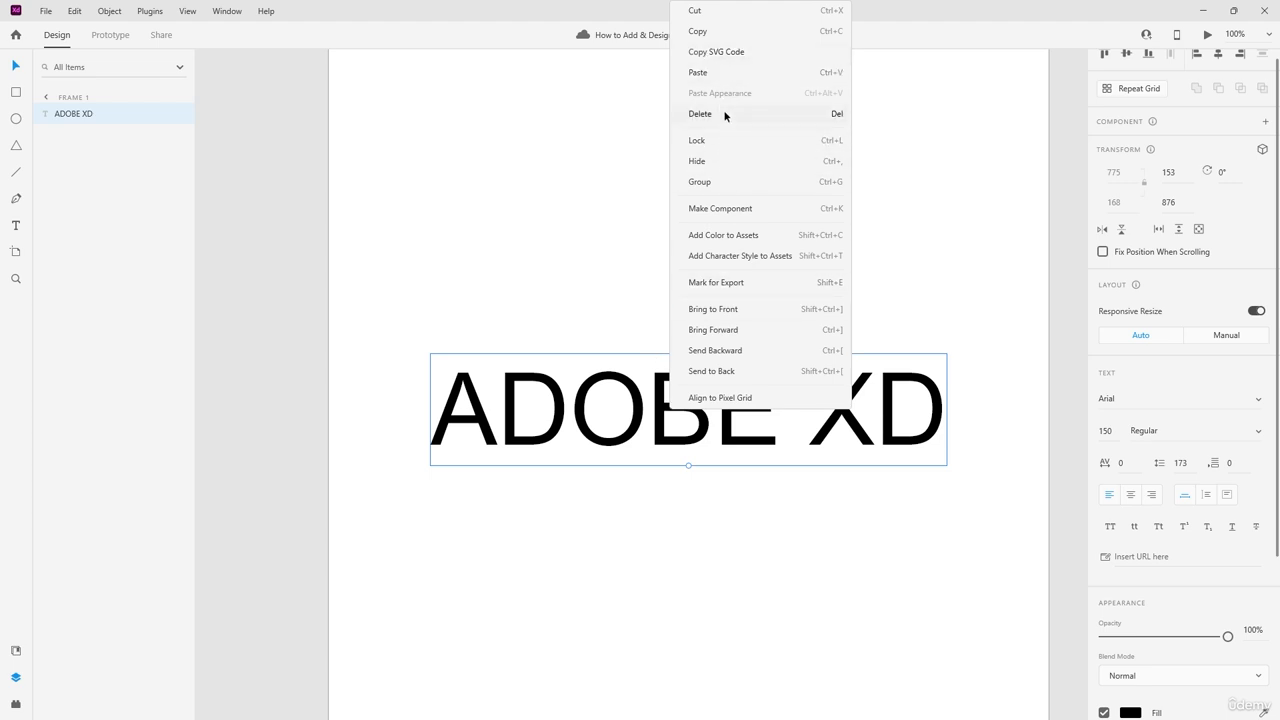
{"action": "left_click", "coordinate": [757, 241]}
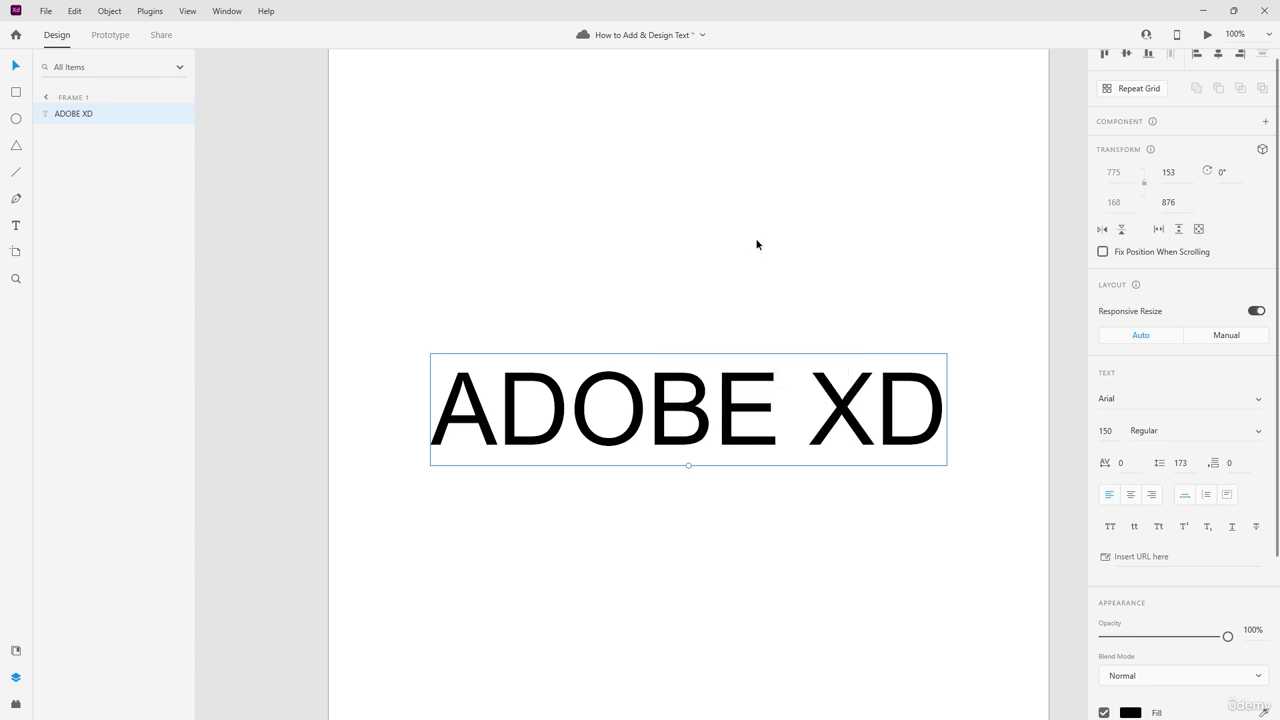
{"action": "right_click", "coordinate": [659, 424]}
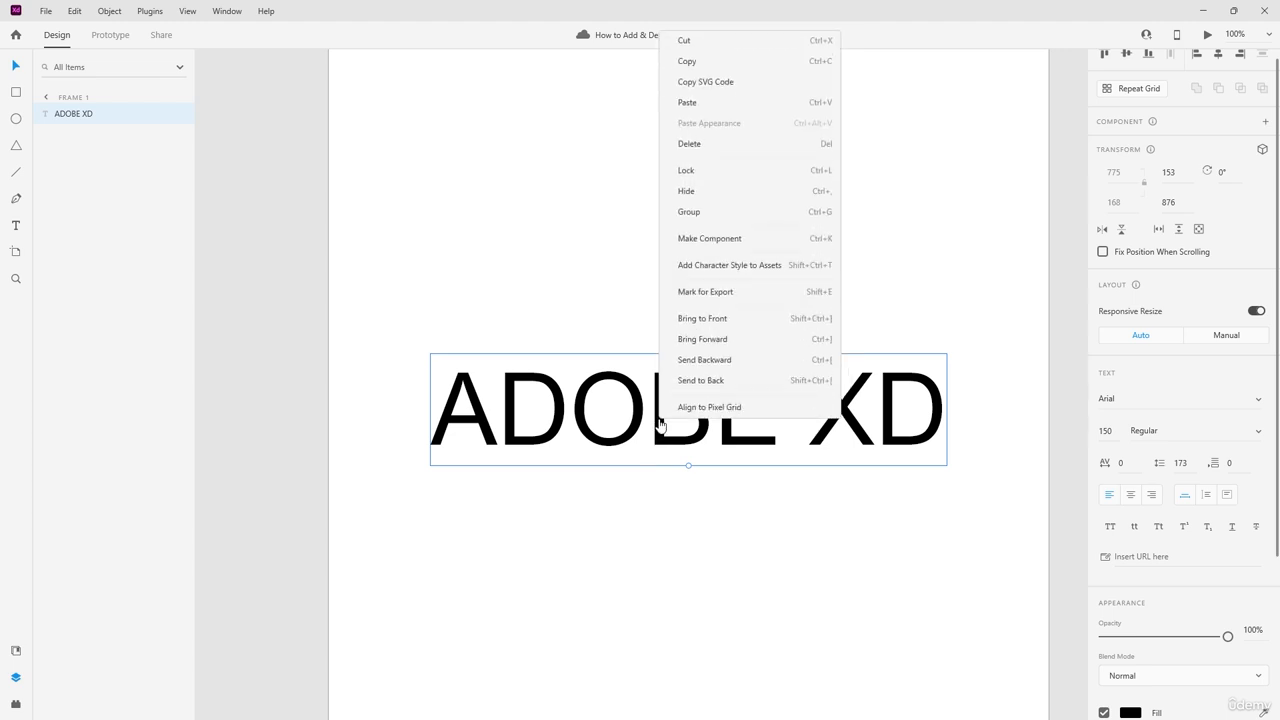
{"action": "left_click", "coordinate": [756, 266]}
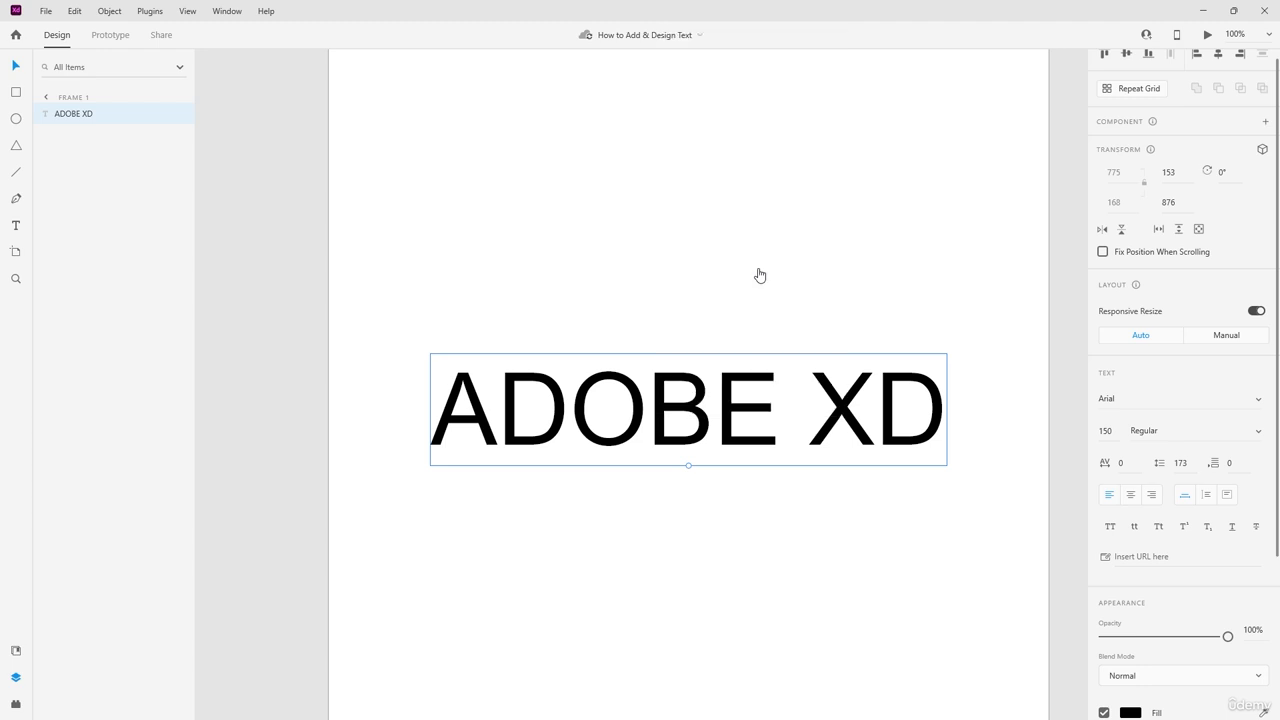
{"action": "right_click", "coordinate": [661, 412]}
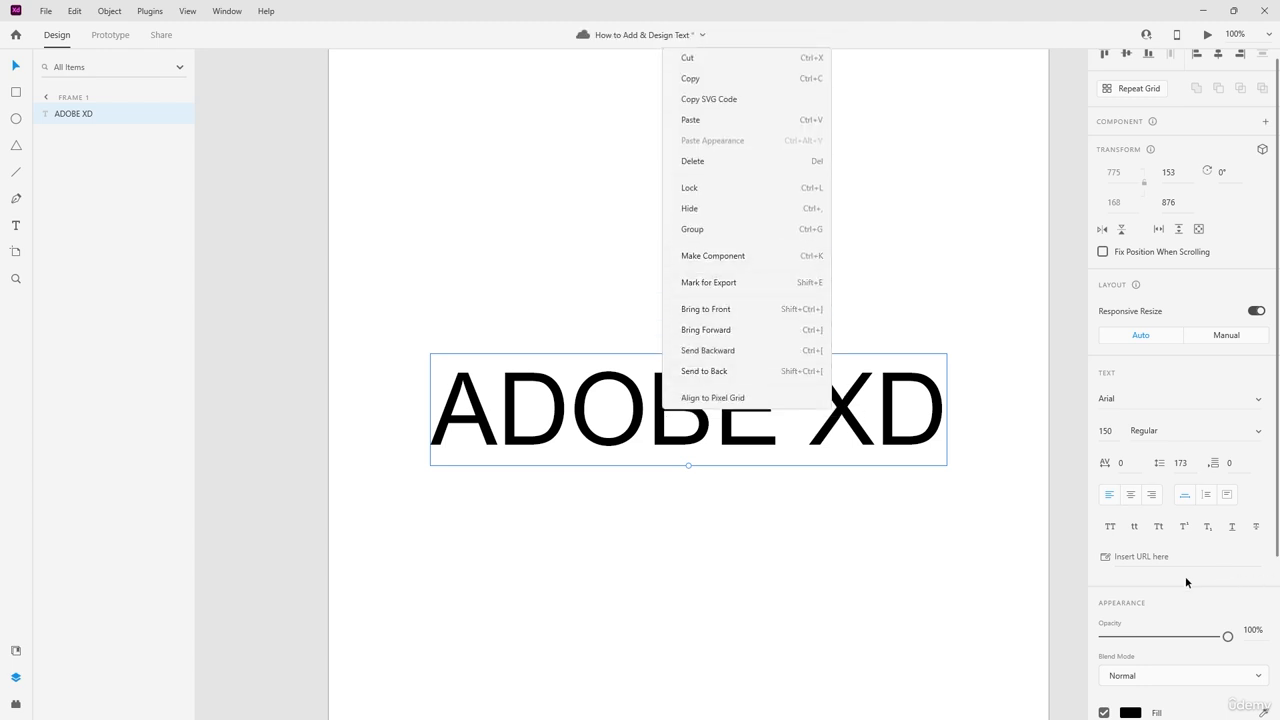
{"action": "left_click", "coordinate": [1061, 569]}
{"action": "scroll", "coordinate": [1222, 520], "scroll_direction": "down", "scroll_amount": 3}
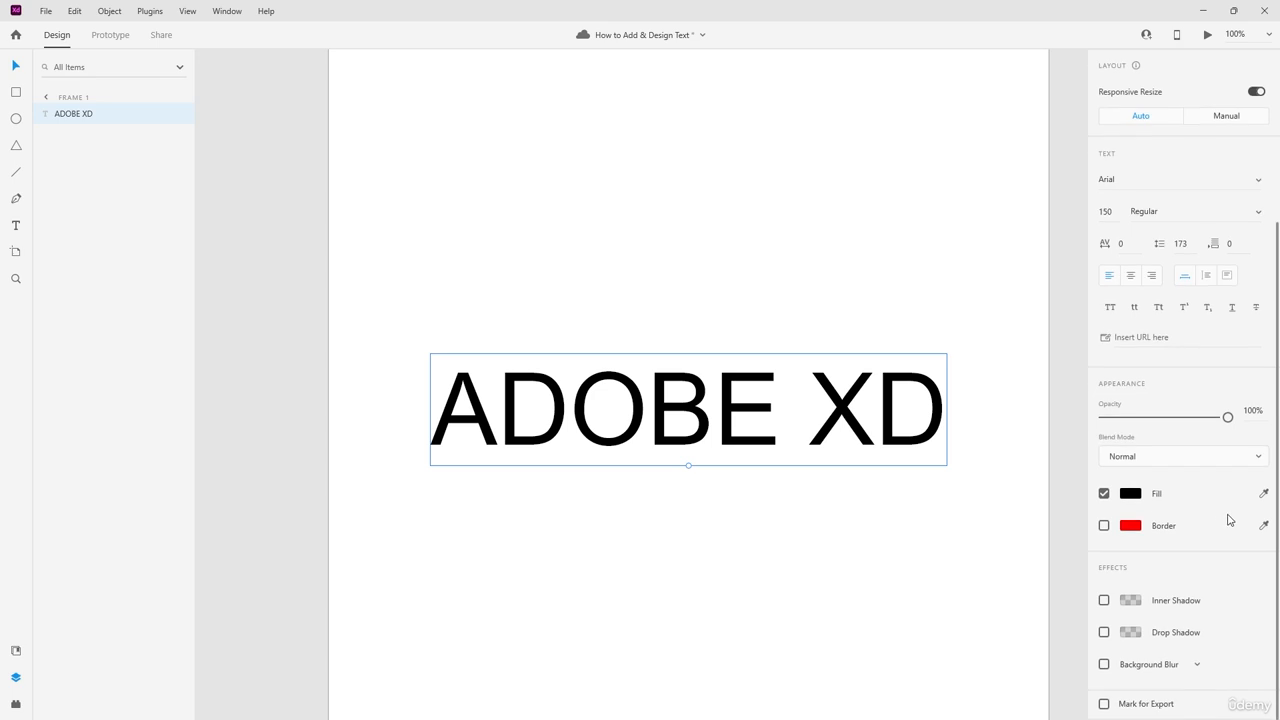
{"action": "scroll", "coordinate": [1160, 537], "scroll_direction": "up", "scroll_amount": 3}
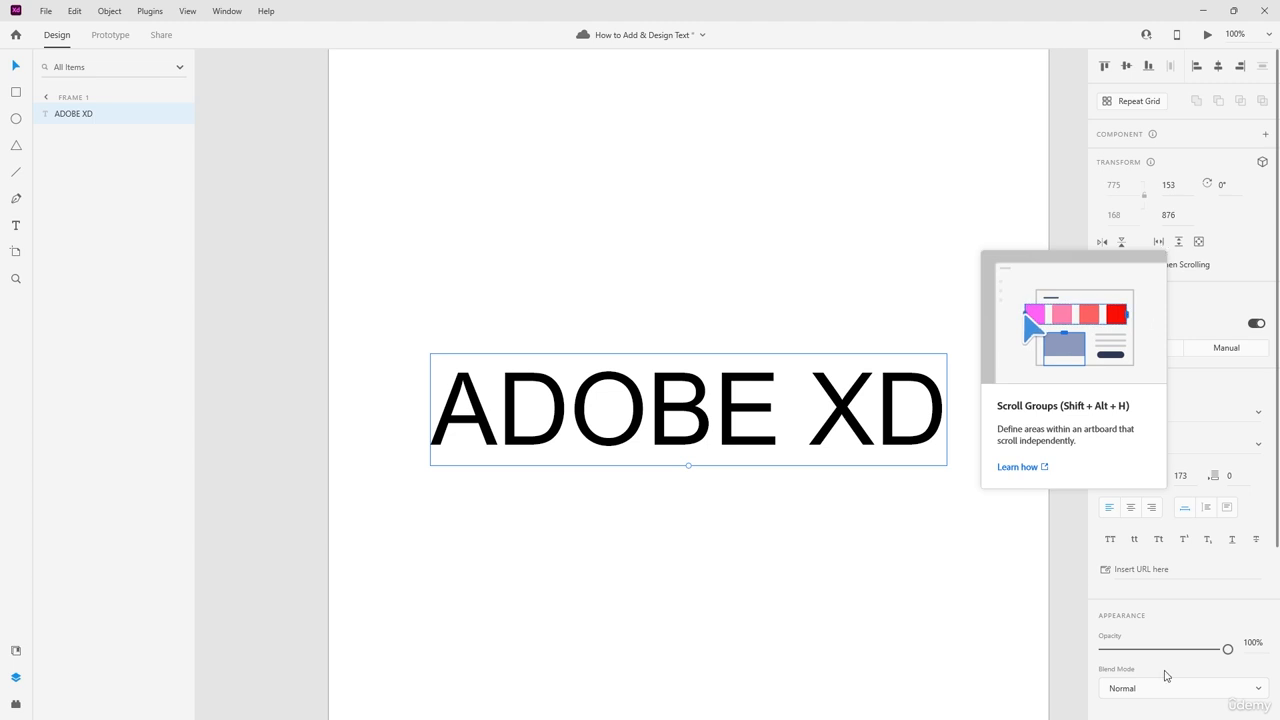
Step: Centre-align the ADOBE XD text within its box, try the fixed size and auto height modes, and return the box to auto width
{"action": "left_click", "coordinate": [1129, 517]}
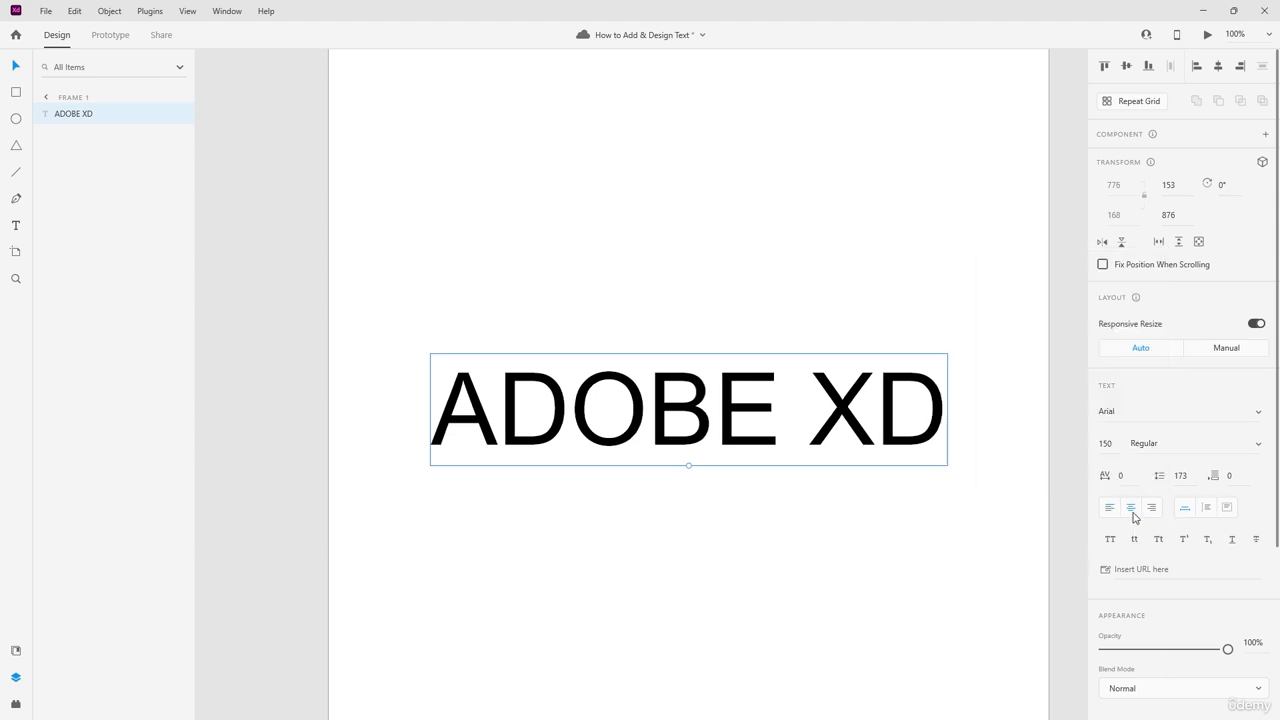
{"action": "left_click", "coordinate": [1110, 510]}
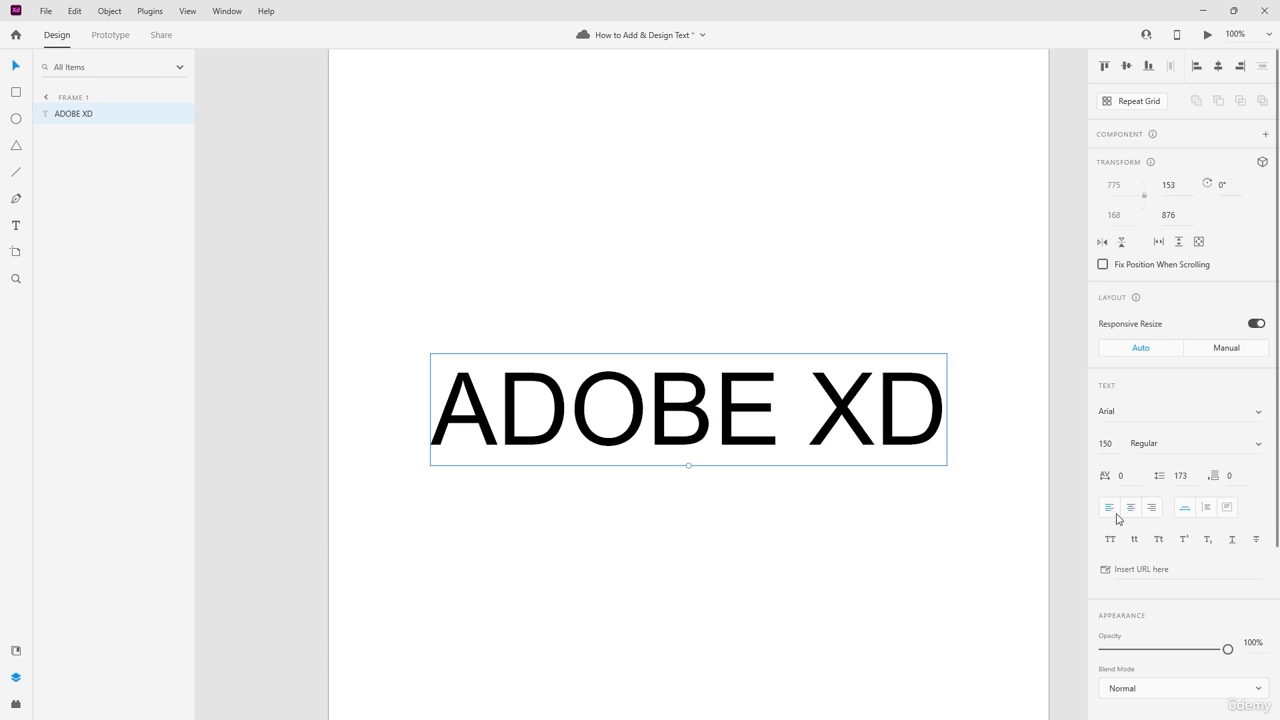
{"action": "left_click", "coordinate": [1131, 515]}
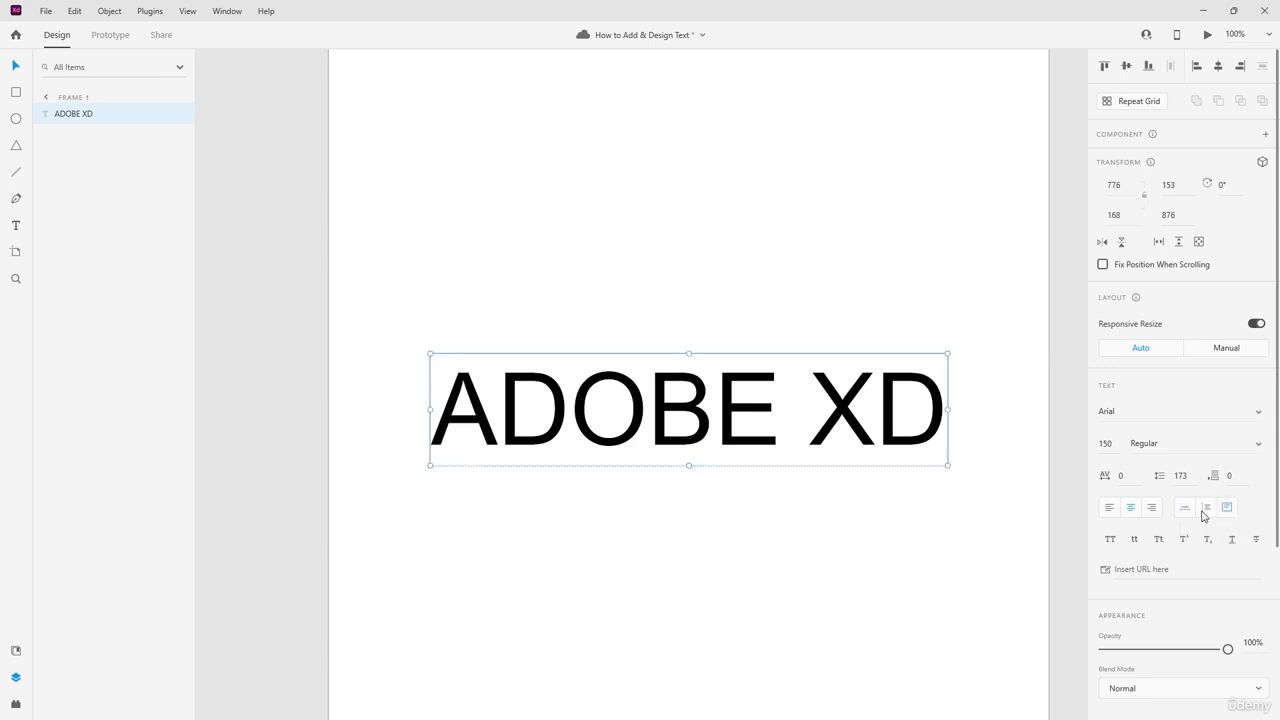
{"action": "left_click", "coordinate": [1206, 508]}
{"action": "left_click", "coordinate": [1186, 506]}
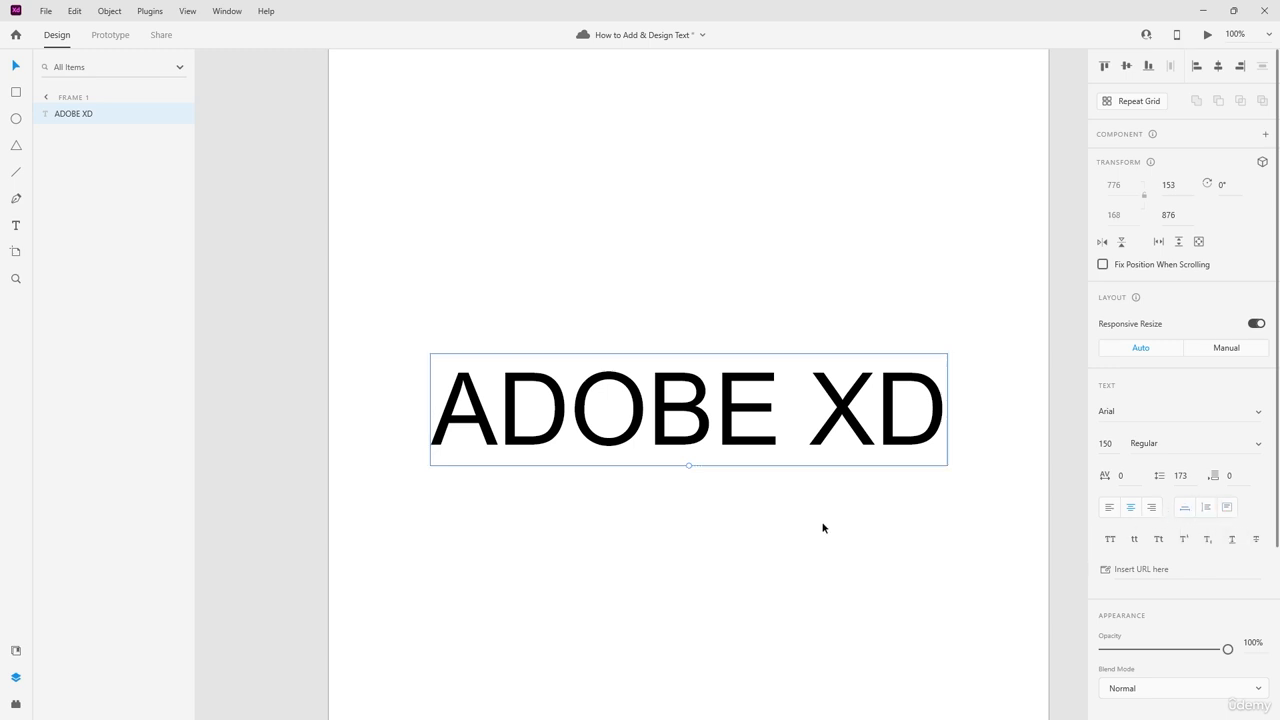
Step: Reselect the ADOBE XD text and centre it horizontally on the artboard
{"action": "left_click", "coordinate": [823, 525]}
{"action": "left_click", "coordinate": [705, 409]}
{"action": "left_click", "coordinate": [1219, 67]}
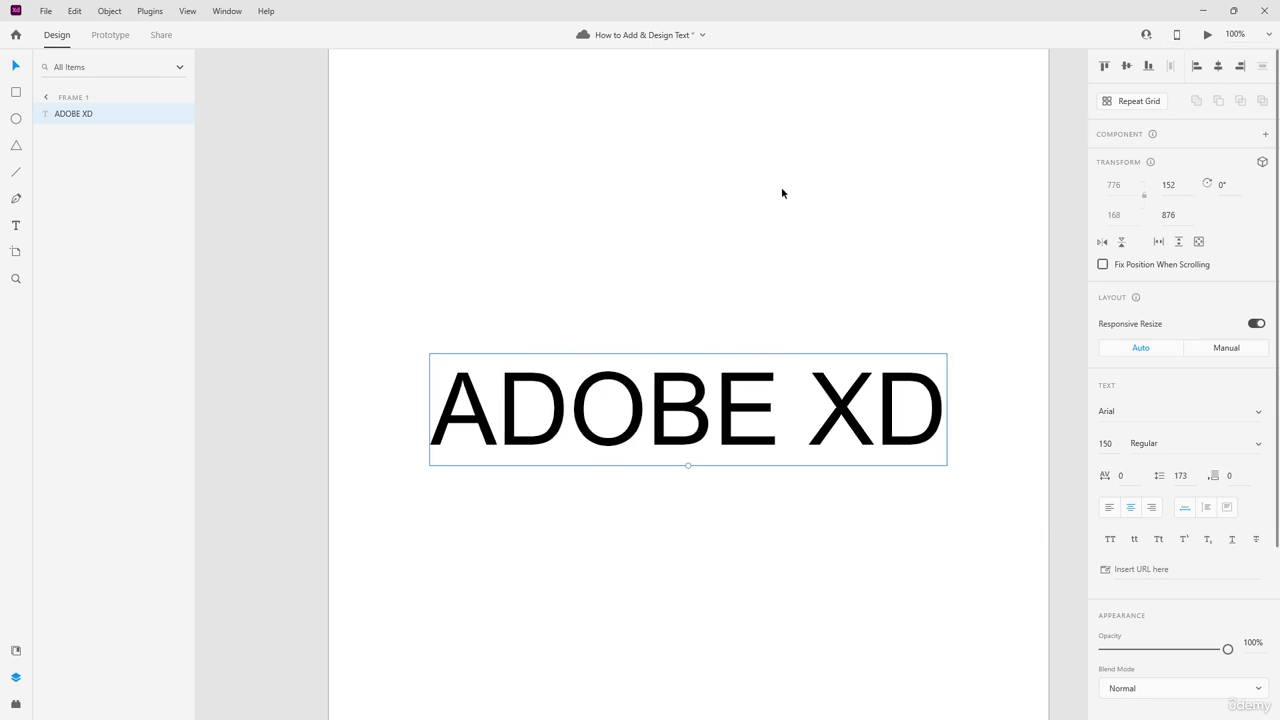
Step: Review the context commands available for the ADOBE XD text on the artboard and in the layer list
{"action": "right_click", "coordinate": [661, 418]}
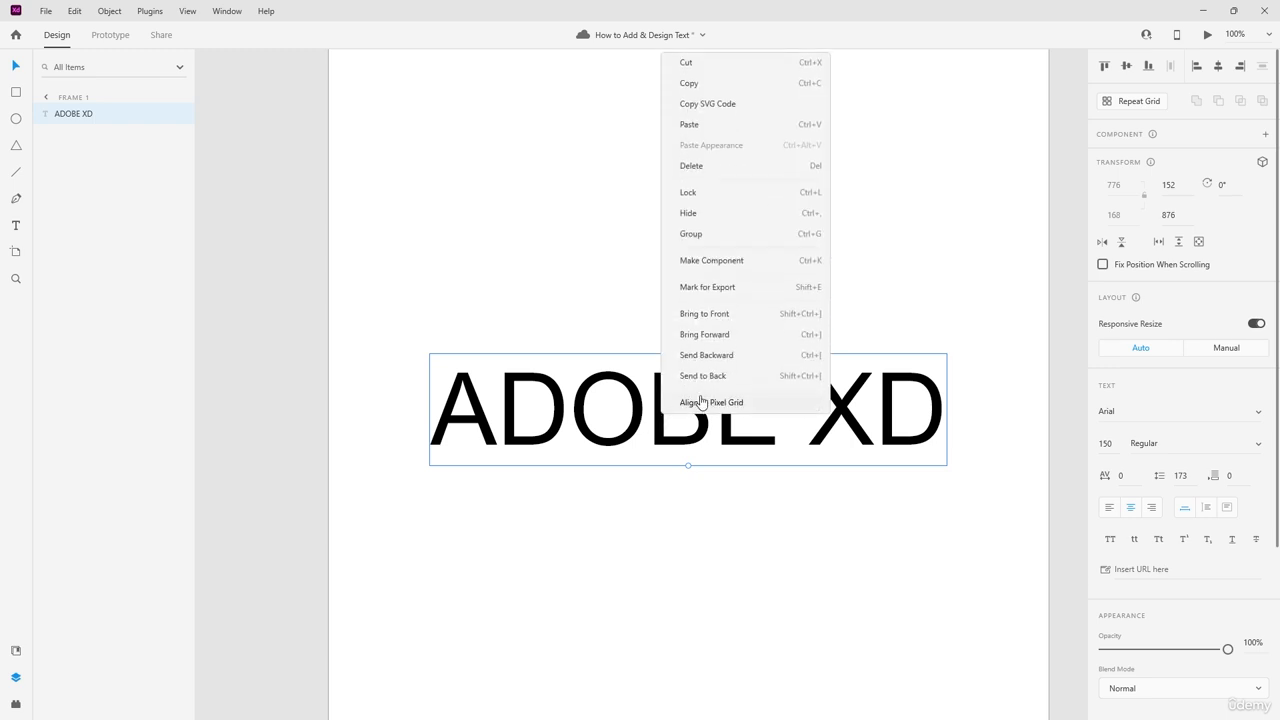
{"action": "left_click", "coordinate": [700, 402]}
{"action": "right_click", "coordinate": [664, 412]}
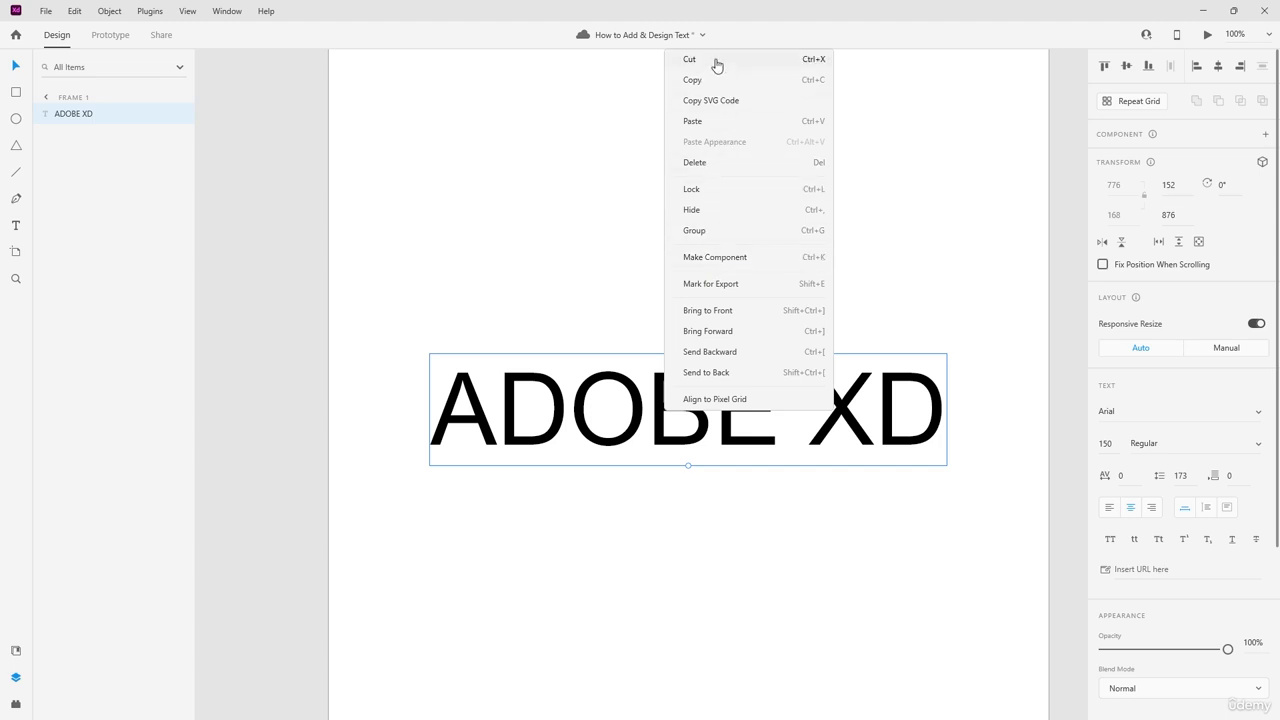
{"action": "left_click", "coordinate": [523, 241]}
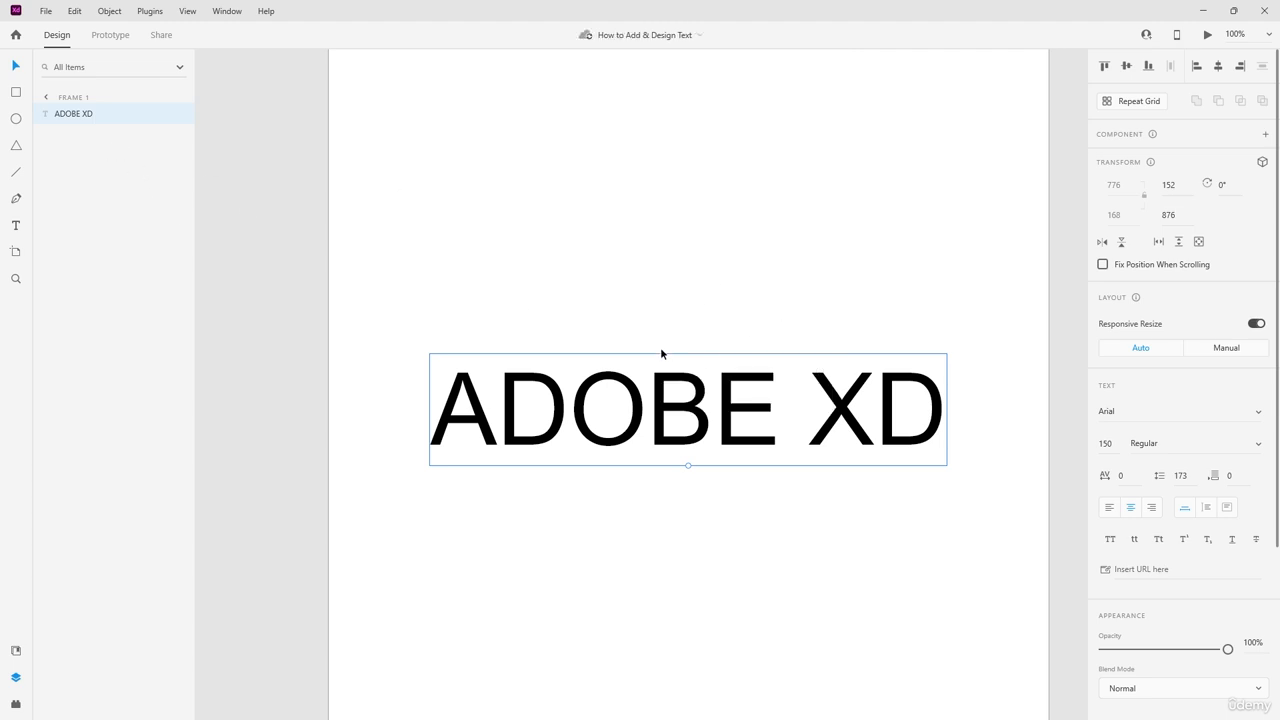
{"action": "right_click", "coordinate": [95, 115]}
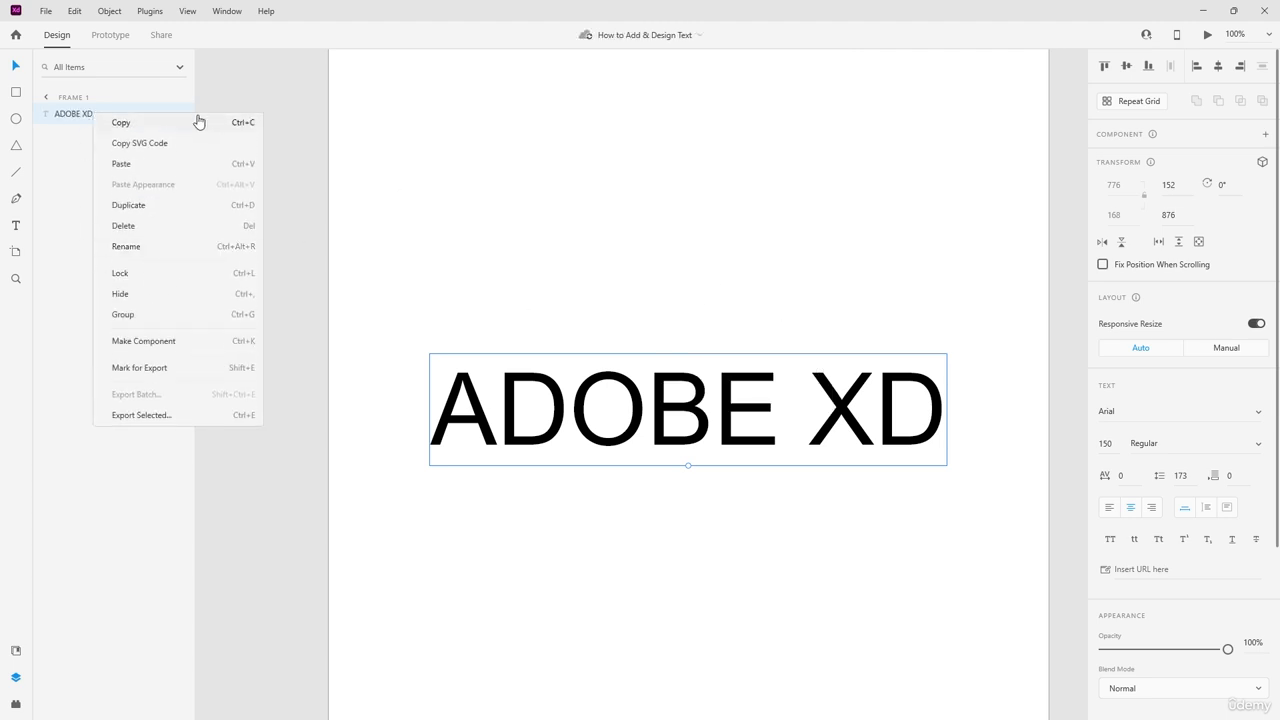
{"action": "left_click", "coordinate": [107, 110]}
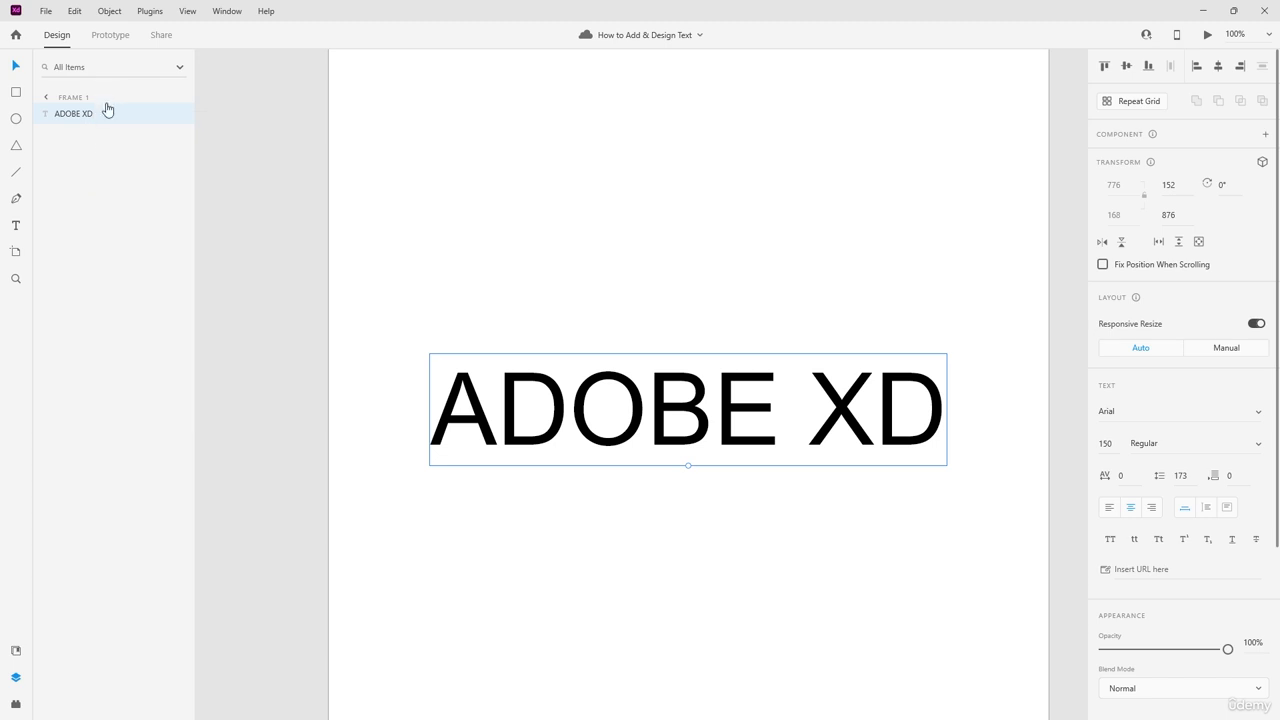
Step: Hide and show the ADOBE XD layer, lock and unlock it, and deselect it
{"action": "left_click", "coordinate": [179, 115]}
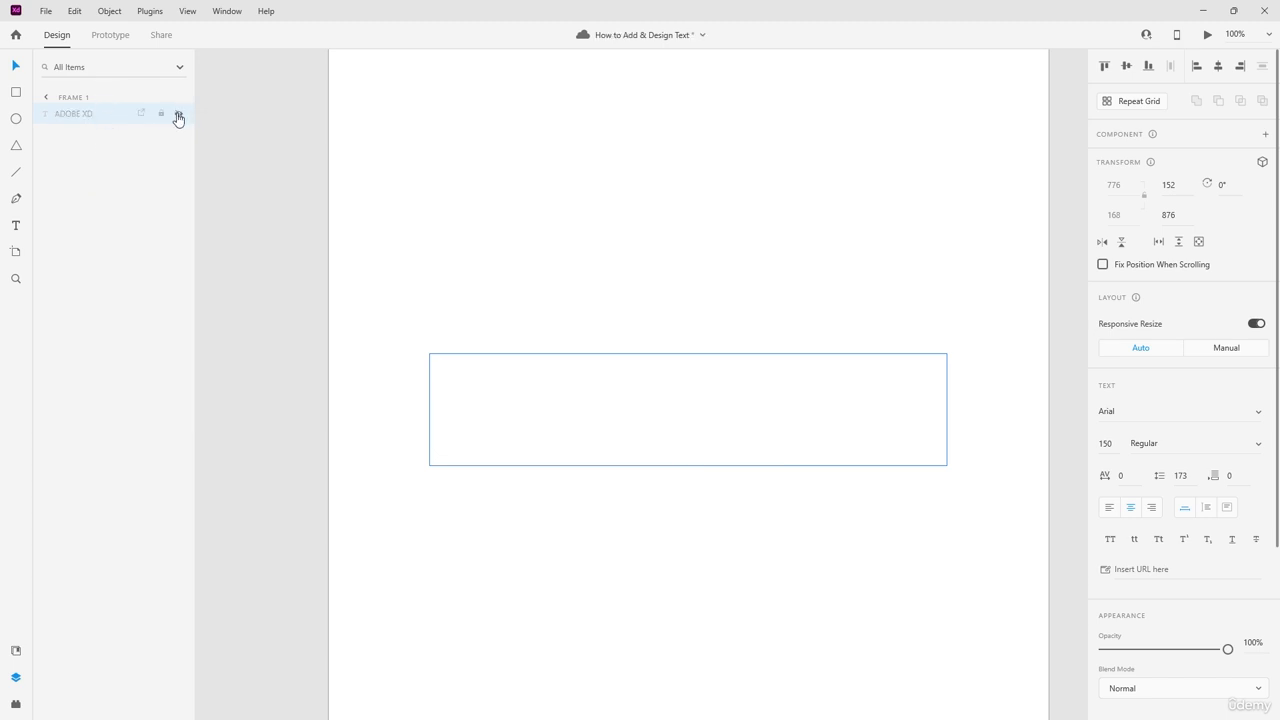
{"action": "left_click", "coordinate": [179, 115]}
{"action": "left_click", "coordinate": [161, 115]}
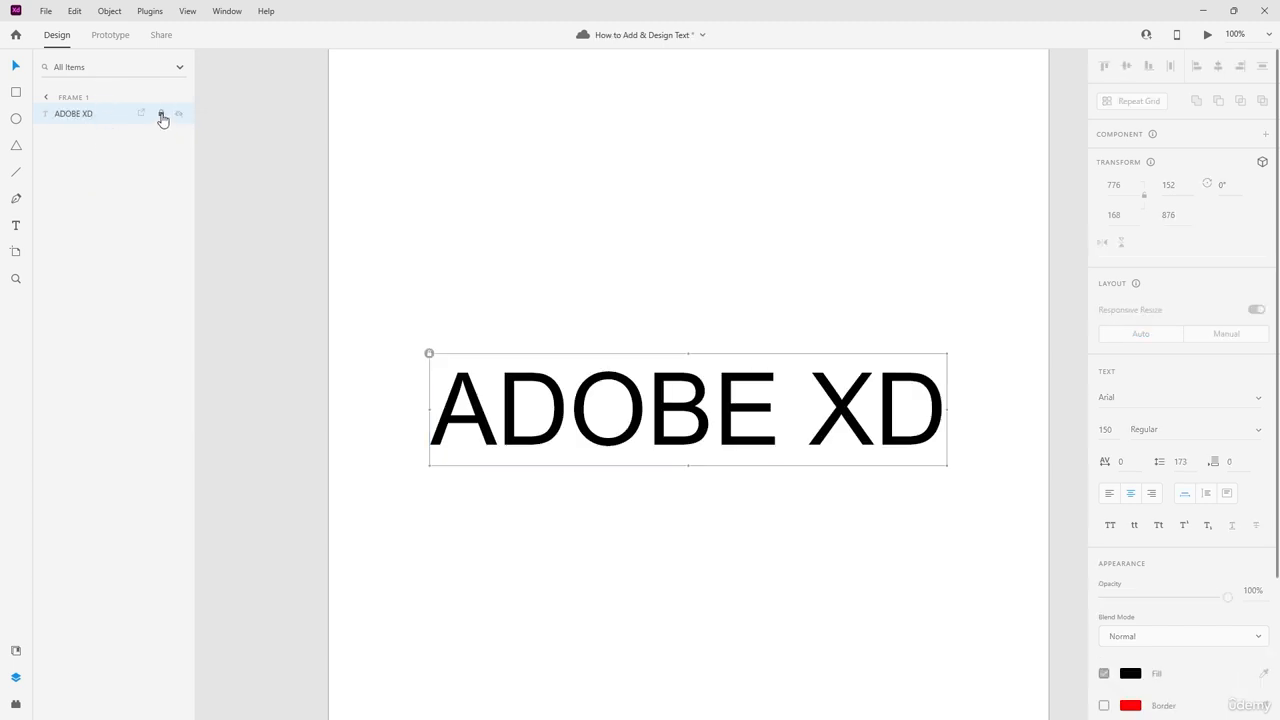
{"action": "left_click", "coordinate": [161, 115]}
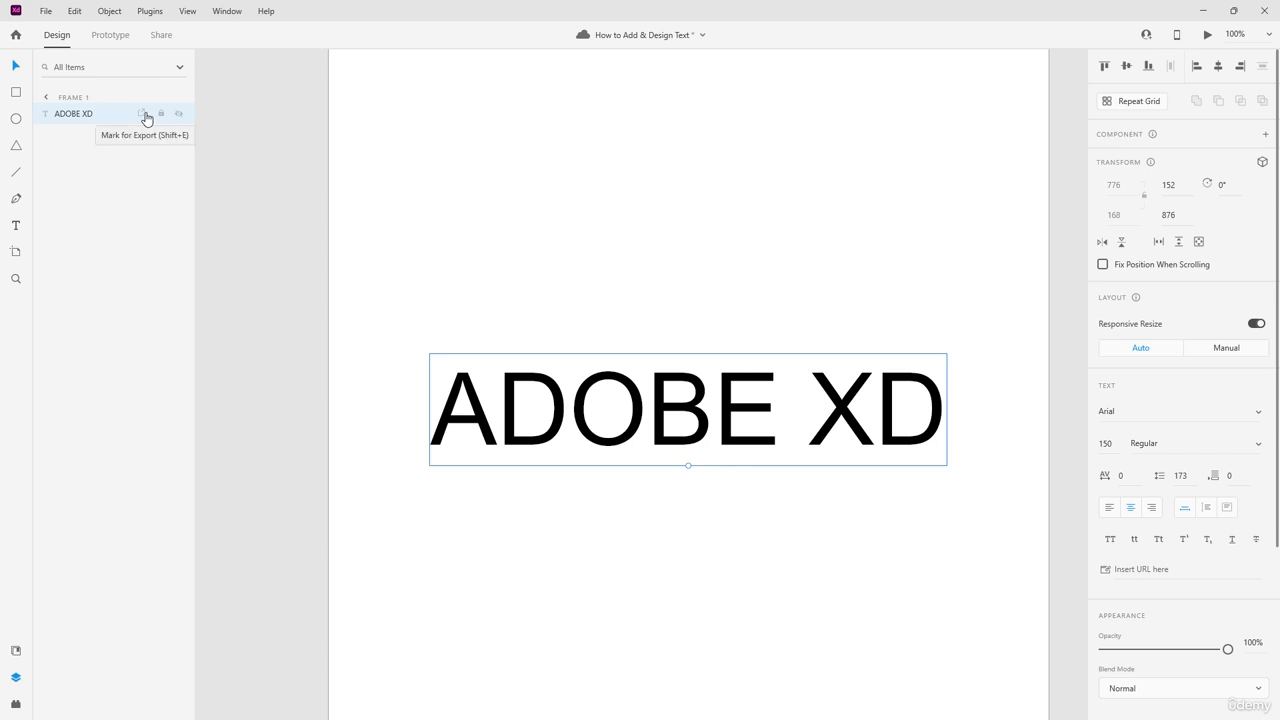
{"action": "left_click", "coordinate": [145, 114]}
{"action": "key", "text": "Escape"}
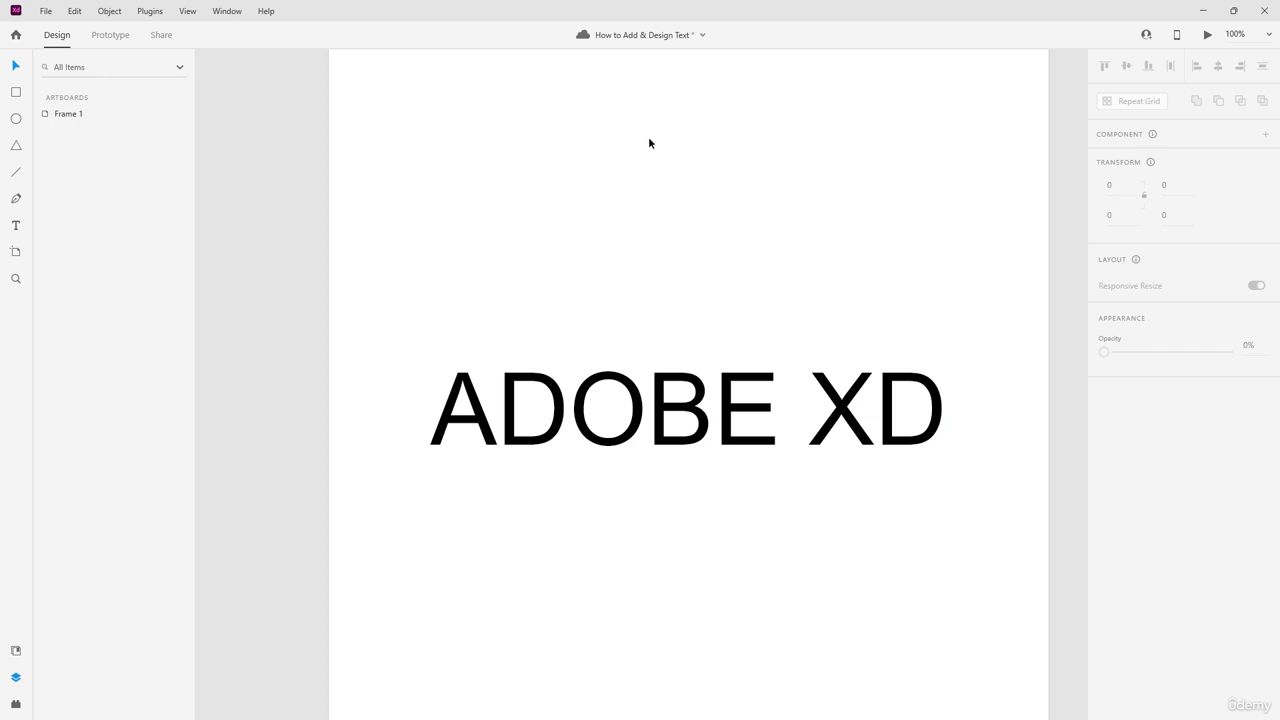
Step: Try moving the ADOBE XD text further down the artboard and undo the move
{"action": "left_click", "coordinate": [740, 355]}
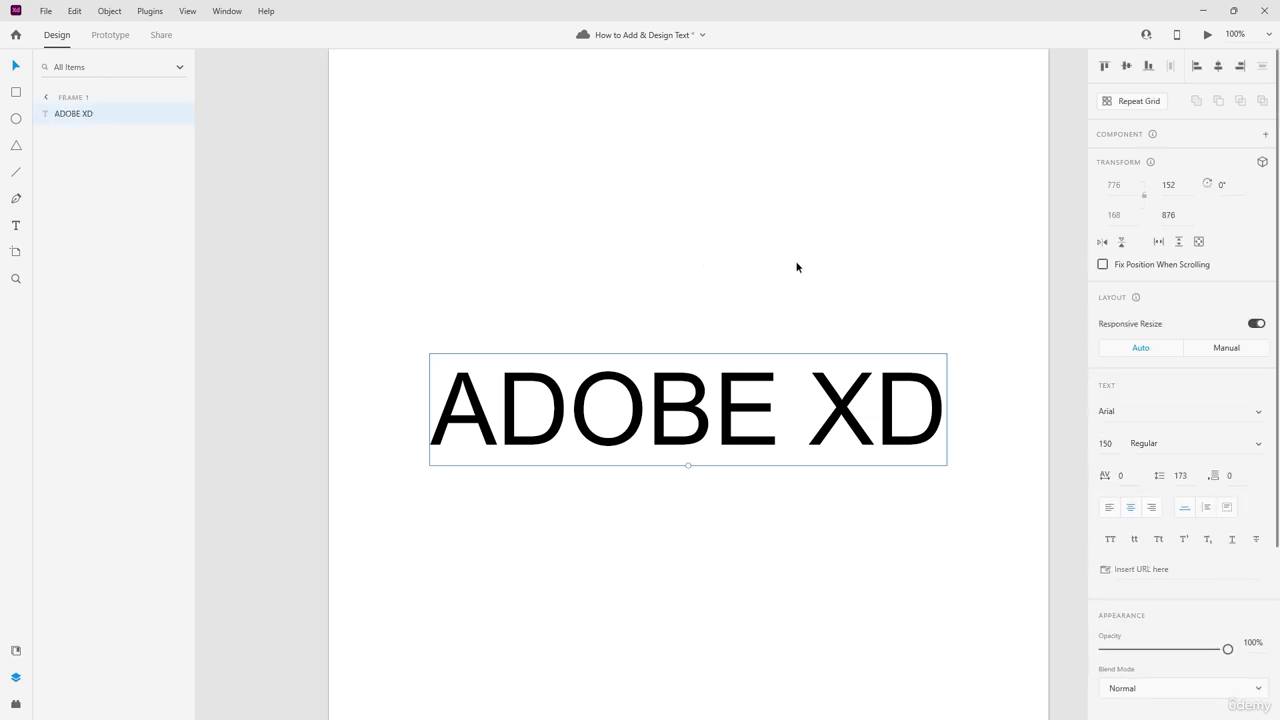
{"action": "scroll", "coordinate": [801, 251], "scroll_direction": "down", "scroll_amount": 2}
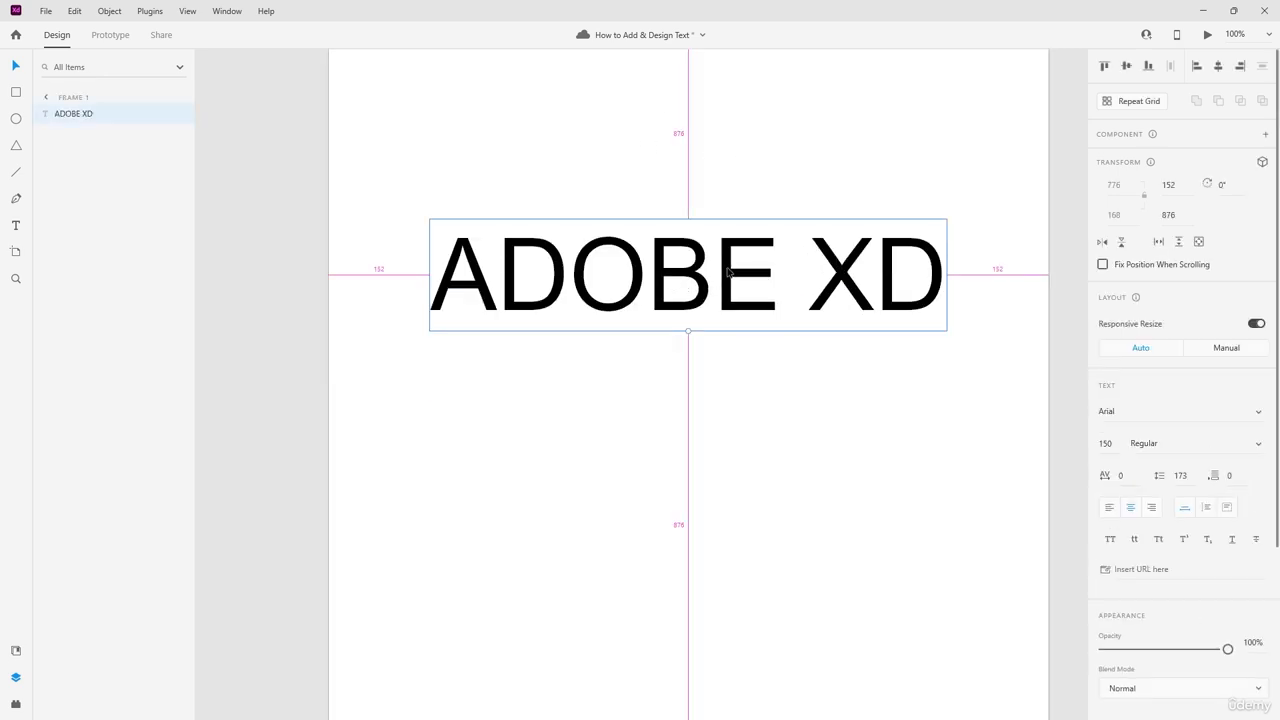
{"action": "left_click_drag", "start_coordinate": [728, 272], "coordinate": [723, 442]}
{"action": "key", "text": "ctrl+z"}
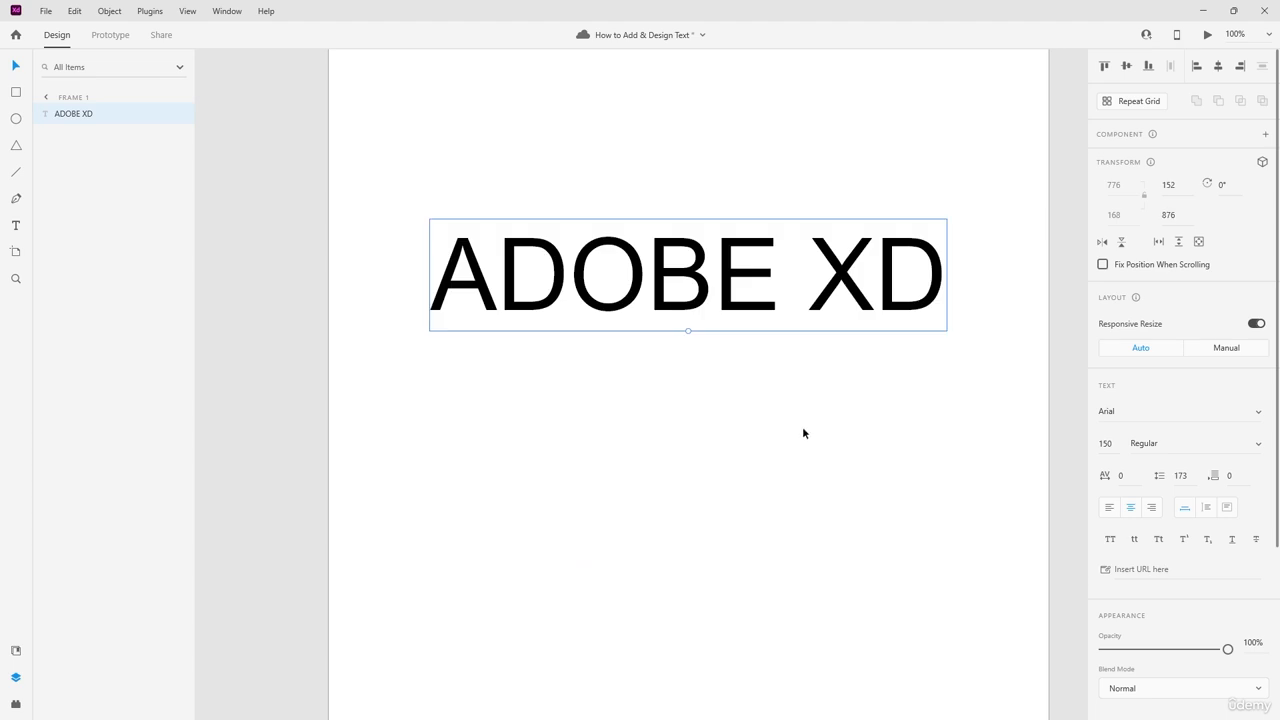
Step: Duplicate the ADOBE XD text and undo the copy's downward move
{"action": "key", "text": "alt"}
{"action": "left_click_drag", "start_coordinate": [727, 266], "coordinate": [718, 452]}
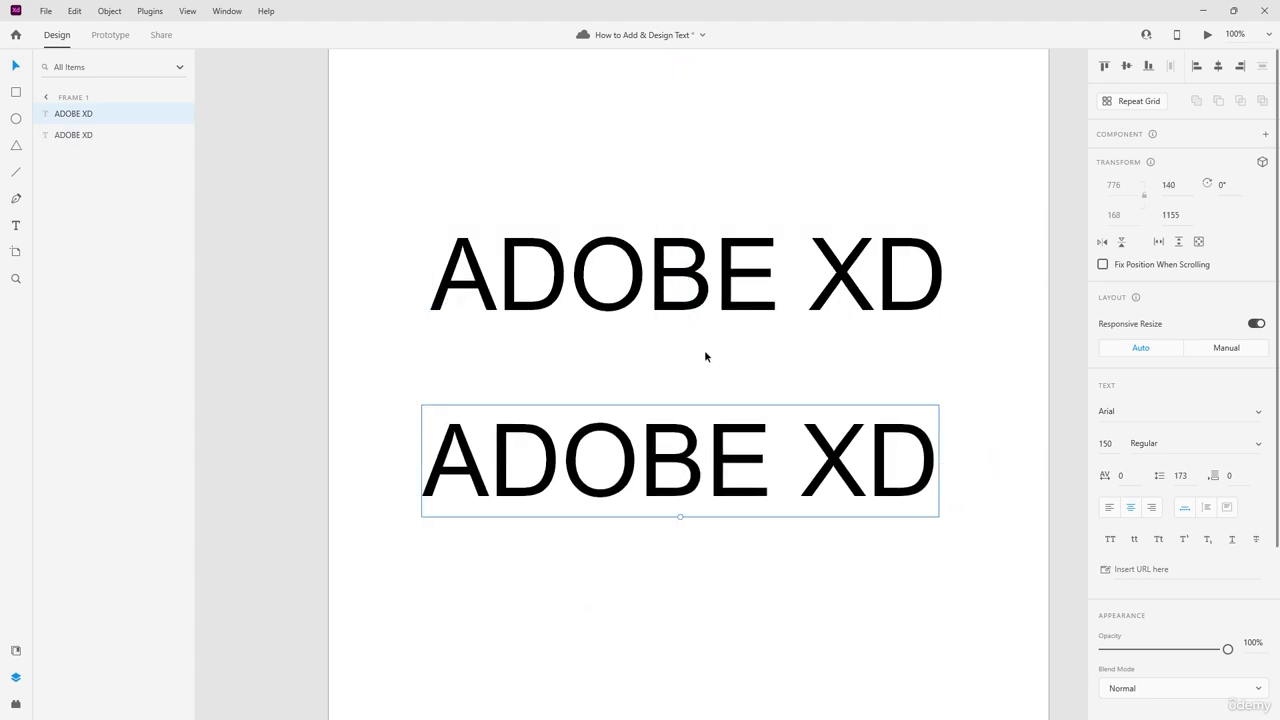
{"action": "key", "text": "ctrl+z"}
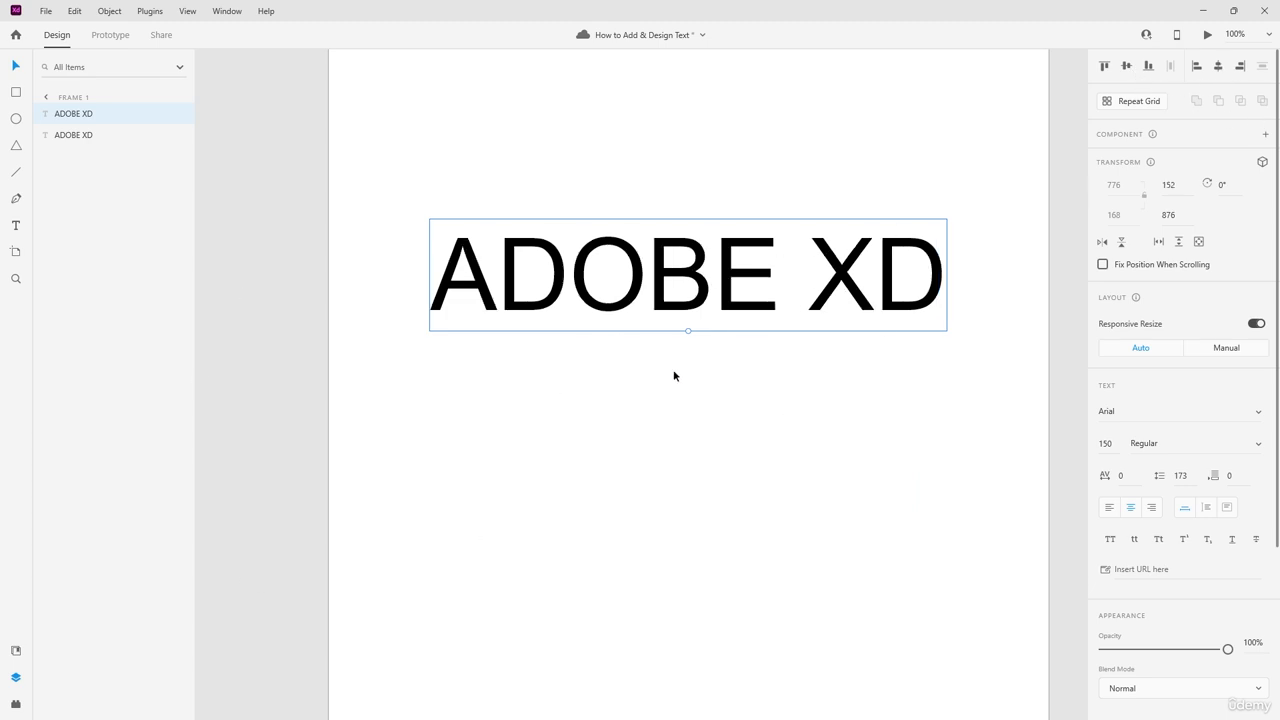
Step: Place the ADOBE XD copy directly beneath the original at X 152, Y 986 and flip it vertically
{"action": "left_click", "coordinate": [1067, 427]}
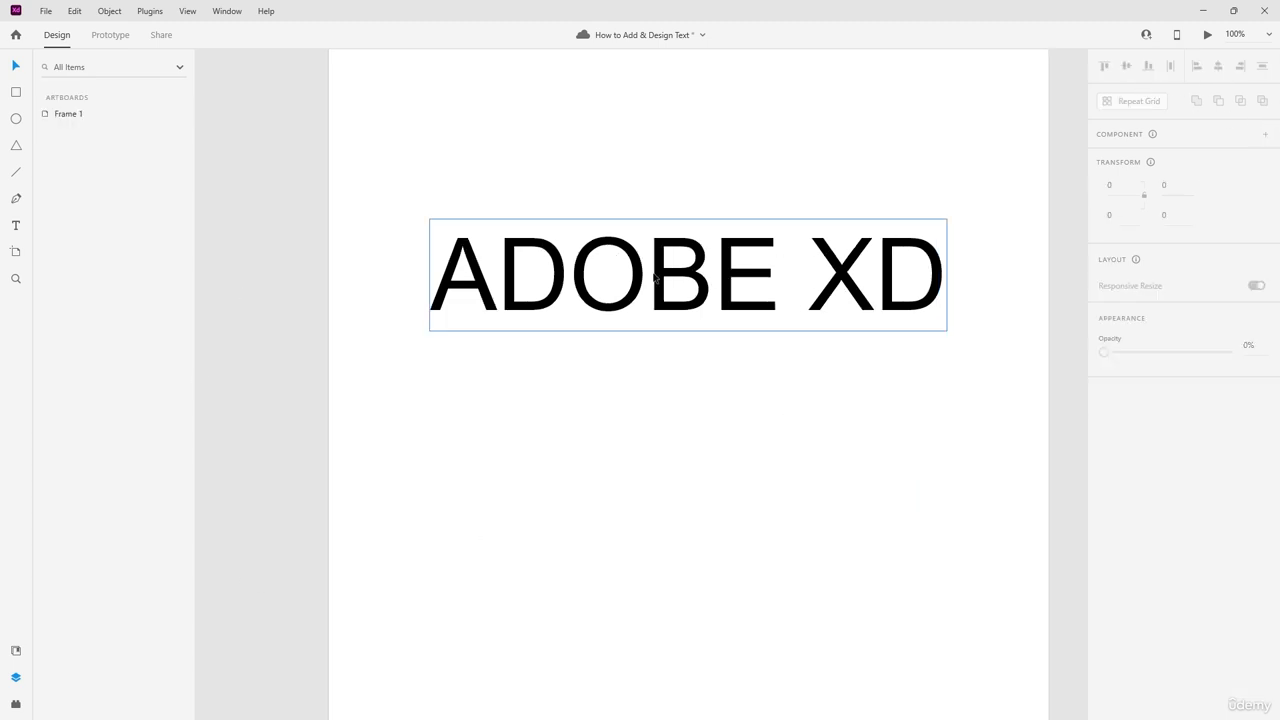
{"action": "left_click_drag", "start_coordinate": [655, 278], "coordinate": [655, 357]}
{"action": "scroll", "coordinate": [843, 320], "scroll_direction": "up", "scroll_amount": 5}
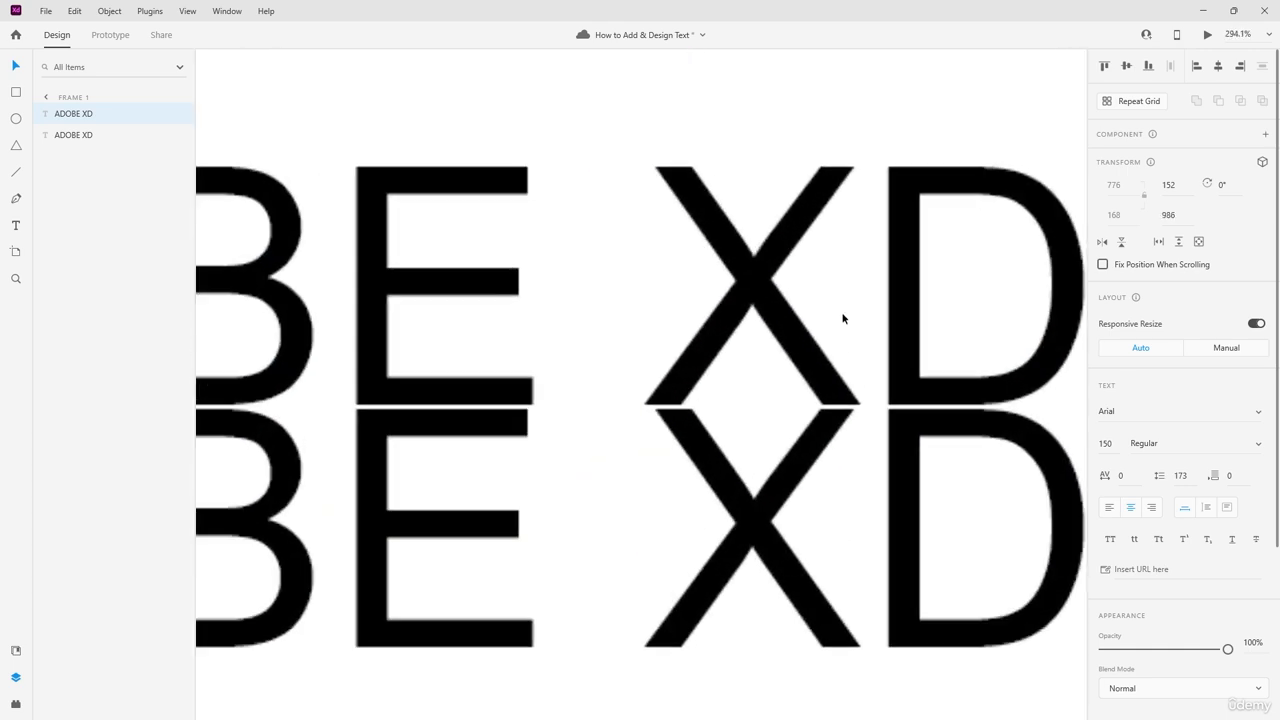
{"action": "scroll", "coordinate": [843, 318], "scroll_direction": "down", "scroll_amount": 5}
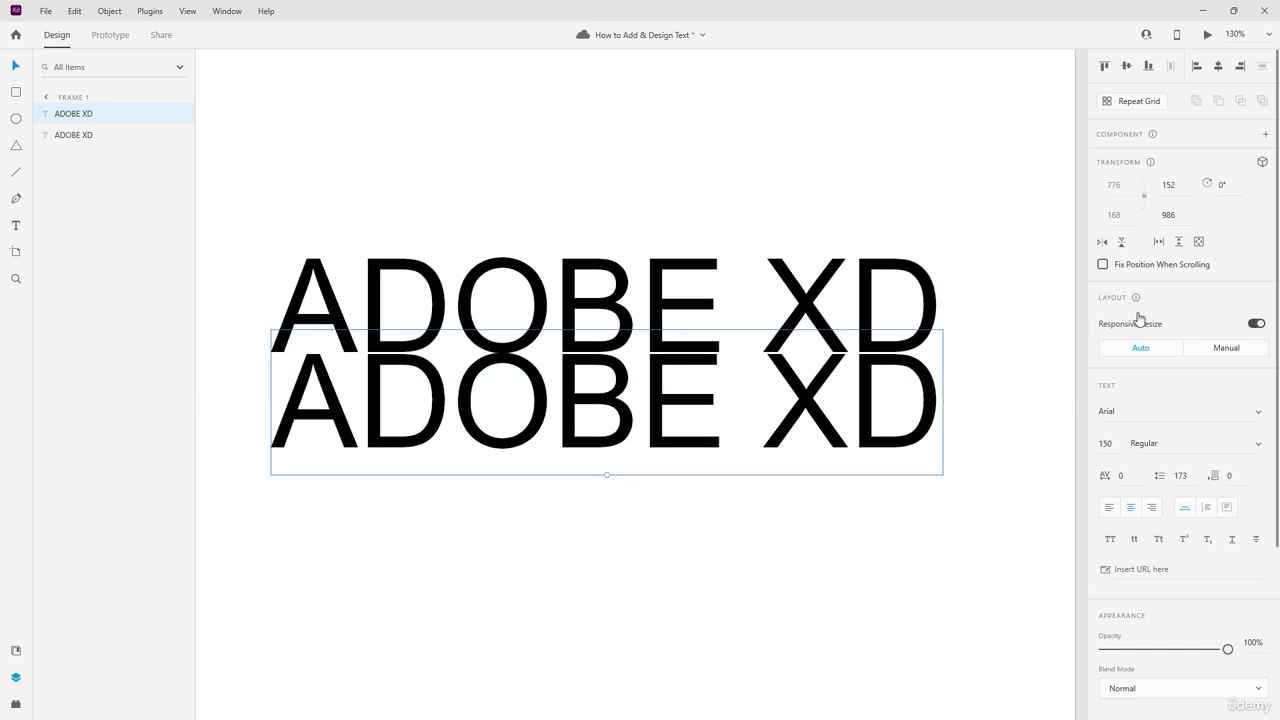
{"action": "left_click", "coordinate": [1123, 241]}
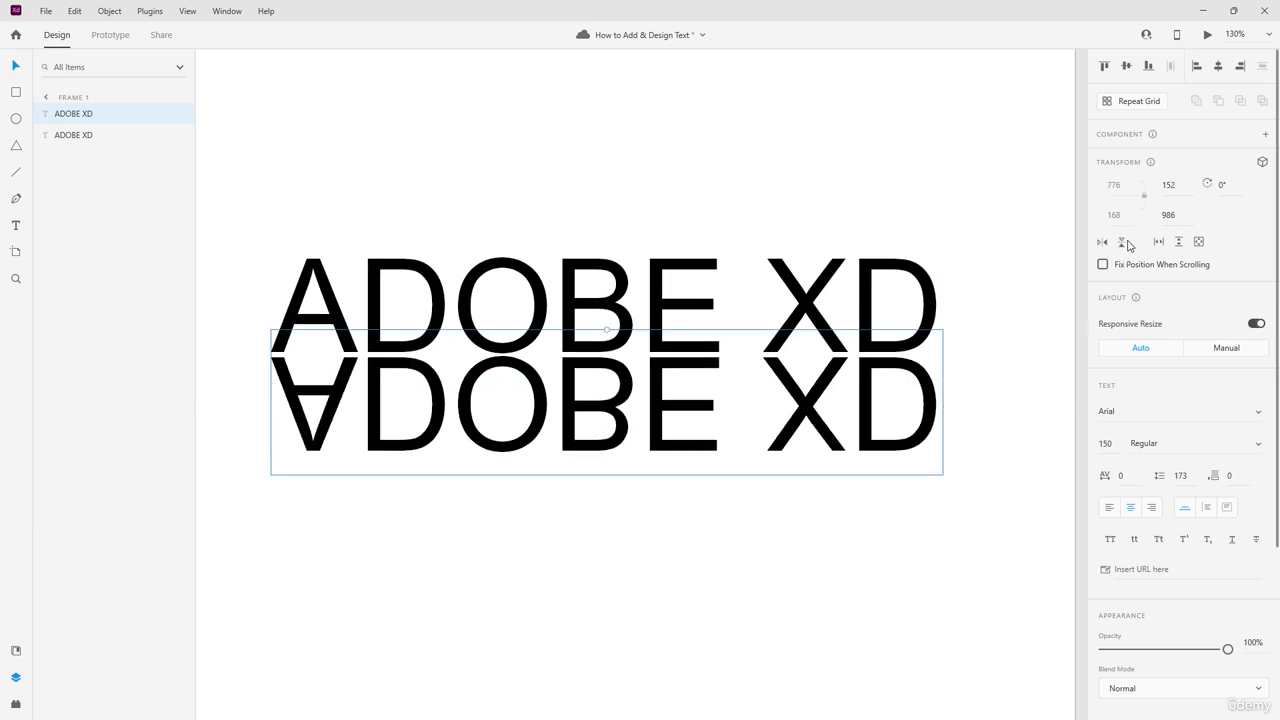
{"action": "left_click", "coordinate": [941, 535]}
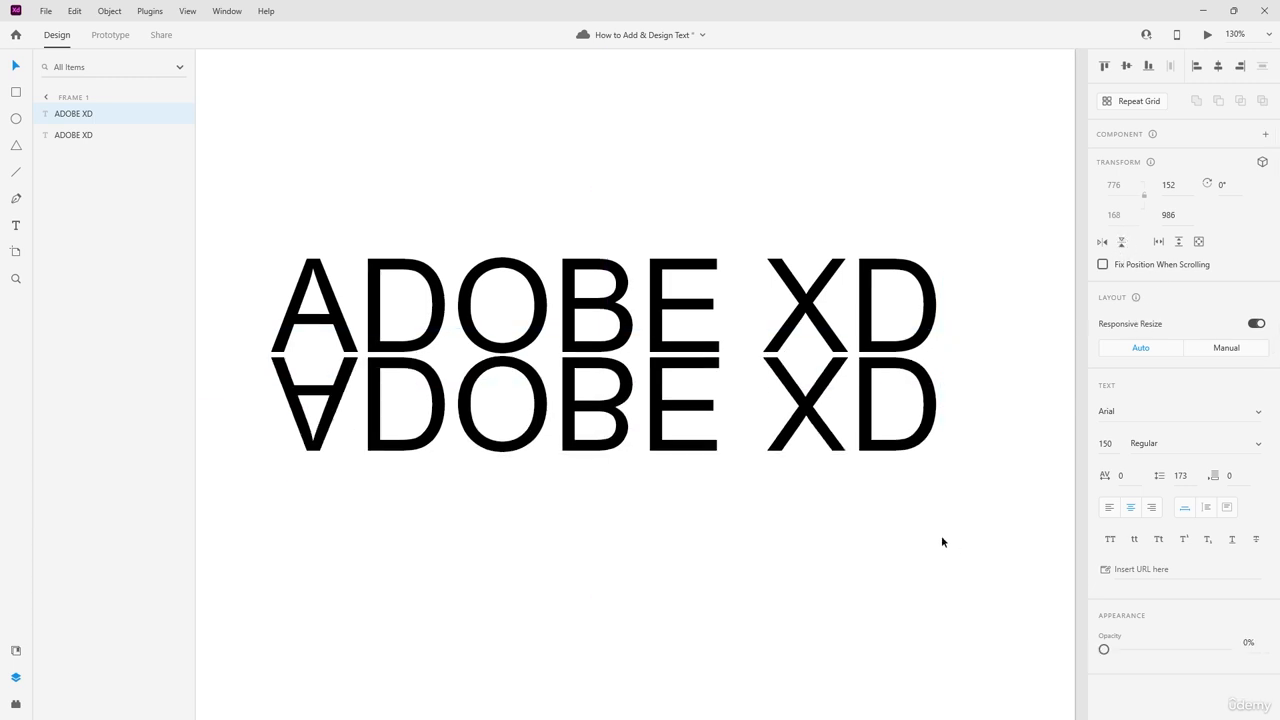
Step: Draw a rectangle over the flipped text and size it to 776 by 113 at X 152, Y 1016
{"action": "left_click", "coordinate": [16, 93]}
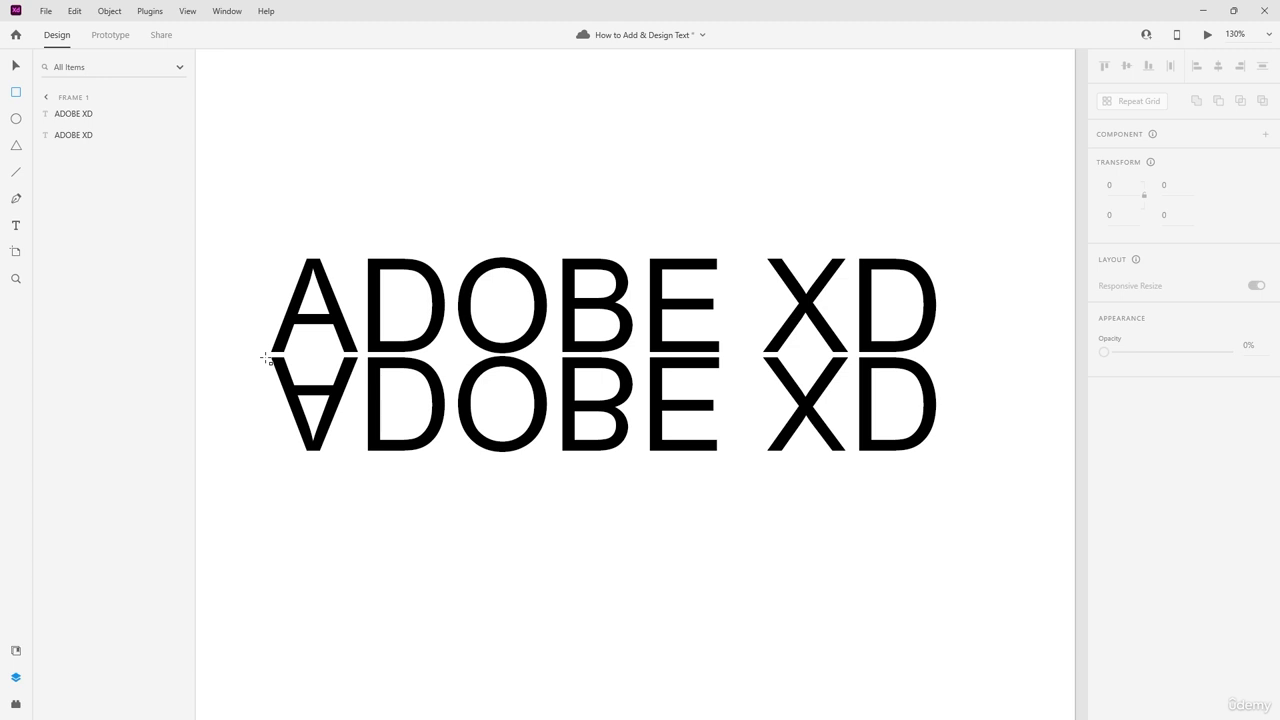
{"action": "left_click_drag", "start_coordinate": [266, 358], "coordinate": [943, 474]}
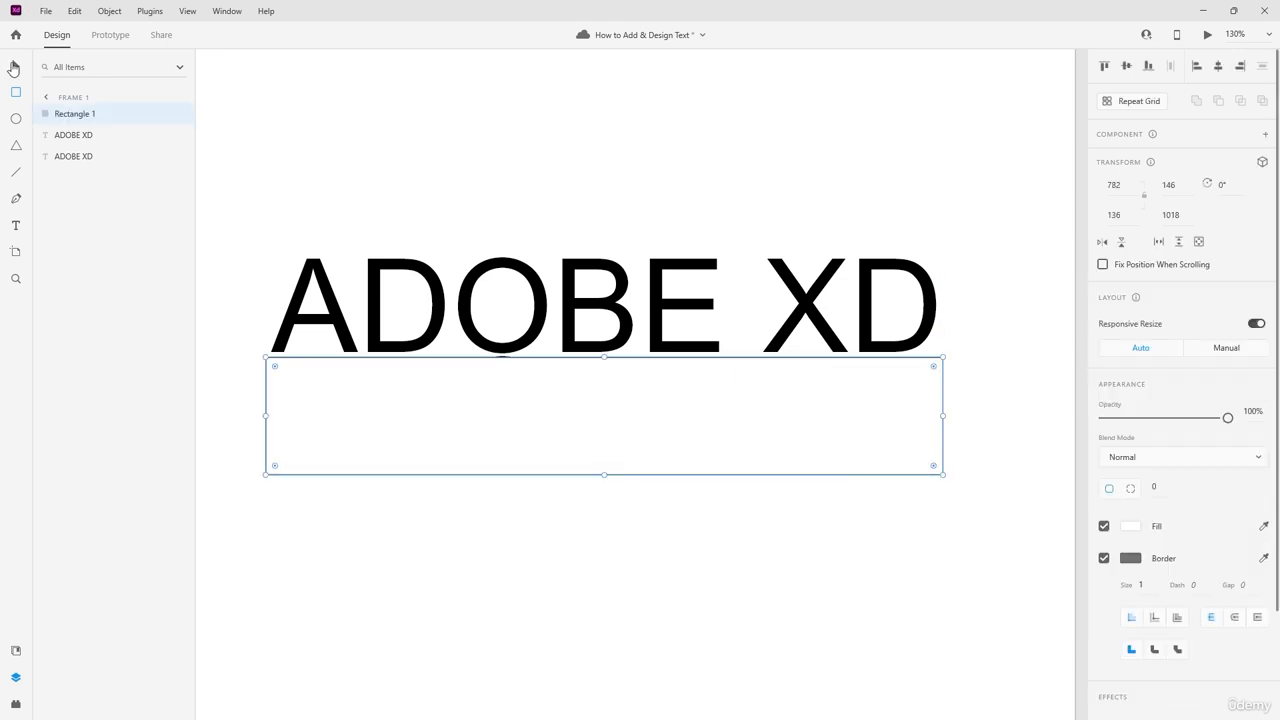
{"action": "left_click", "coordinate": [16, 65]}
{"action": "left_click_drag", "start_coordinate": [265, 416], "coordinate": [271, 416]}
{"action": "mouse_move", "coordinate": [607, 474]}
{"action": "left_mouse_down"}
{"action": "mouse_move", "coordinate": [605, 437]}
{"action": "mouse_move", "coordinate": [607, 455]}
{"action": "left_mouse_up"}
{"action": "left_click_drag", "start_coordinate": [606, 357], "coordinate": [608, 356]}
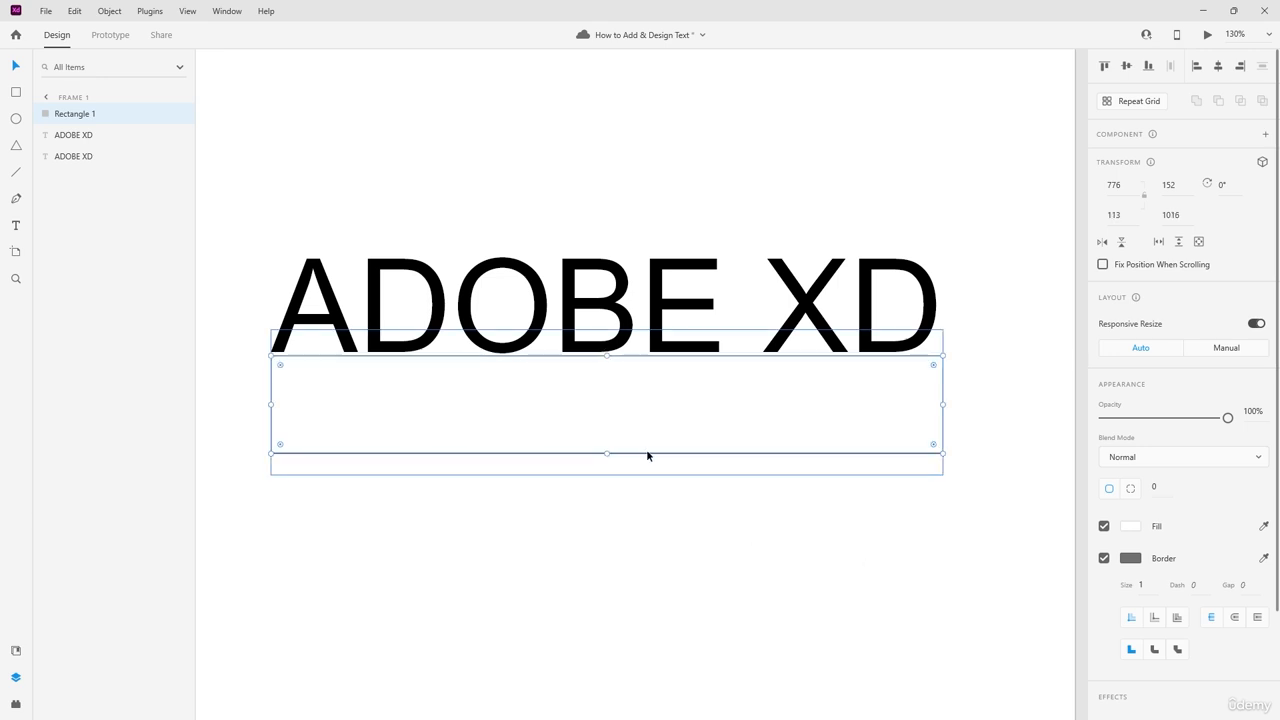
Step: Apply a background blur with an amount of 7 to the rectangle and position it over the flipped text
{"action": "left_click_drag", "start_coordinate": [645, 411], "coordinate": [643, 458]}
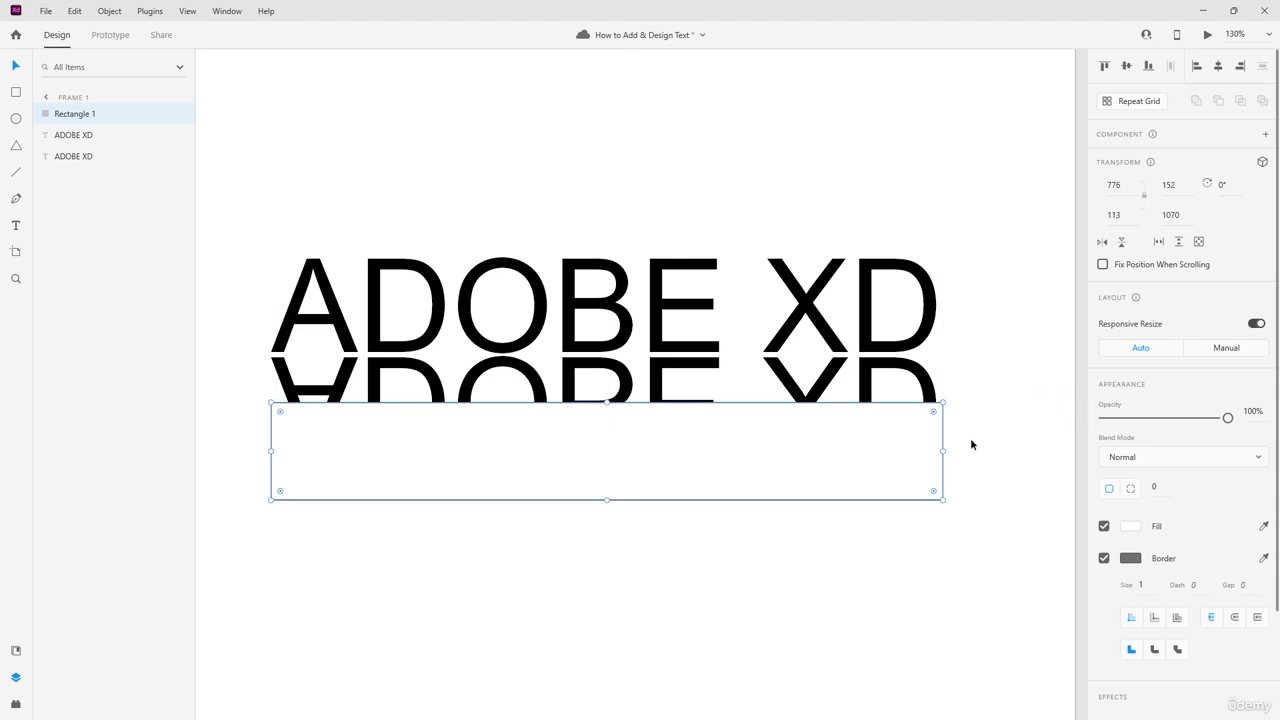
{"action": "scroll", "coordinate": [1243, 586], "scroll_direction": "down", "scroll_amount": 3}
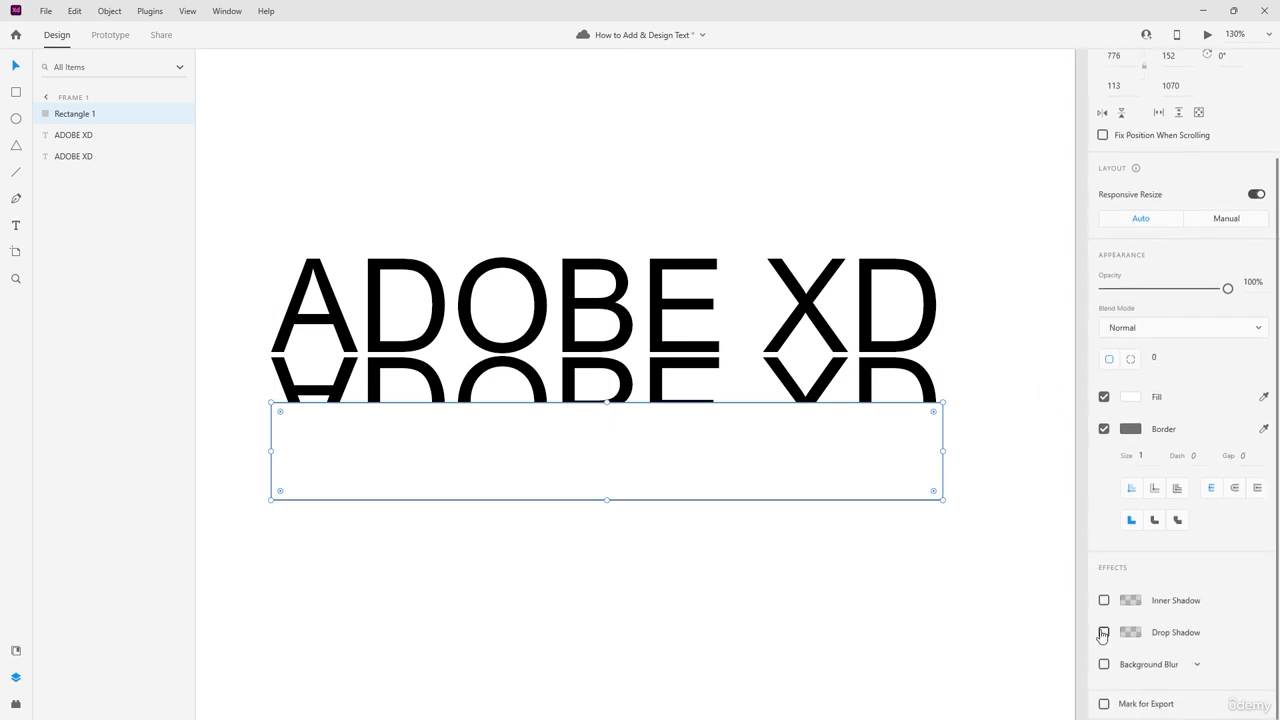
{"action": "left_click", "coordinate": [1104, 665]}
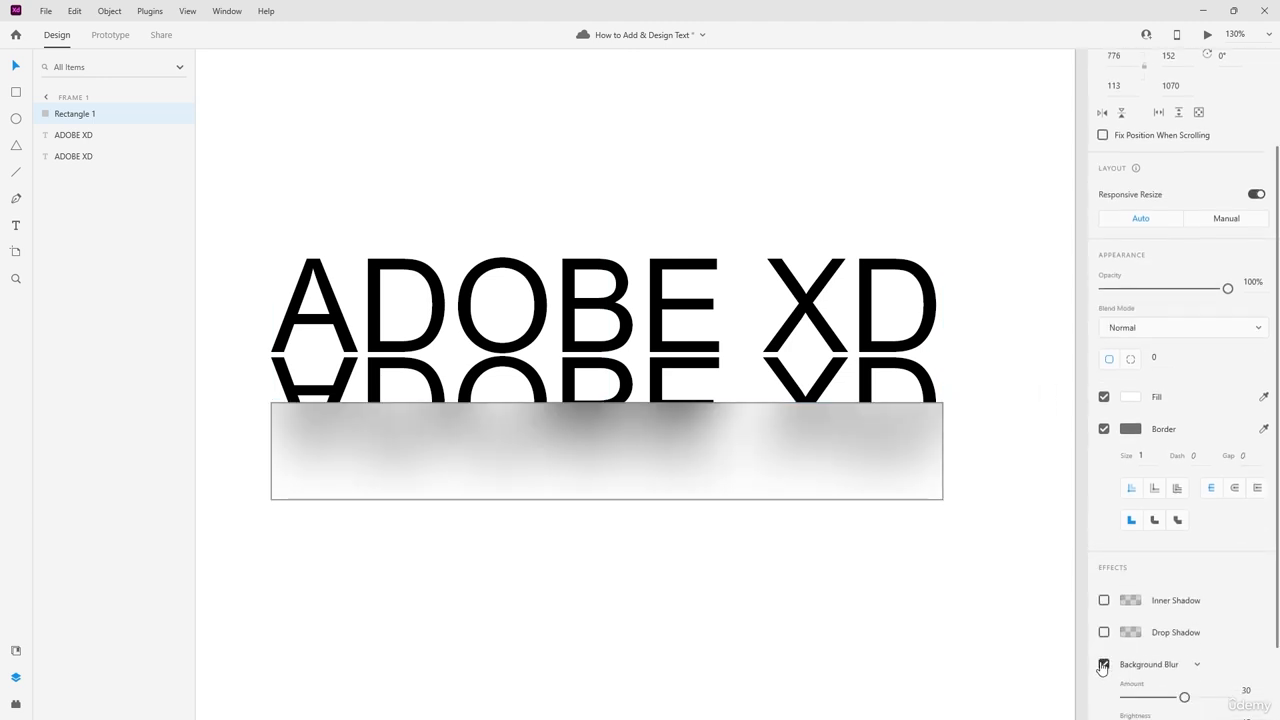
{"action": "scroll", "coordinate": [1183, 654], "scroll_direction": "down", "scroll_amount": 2}
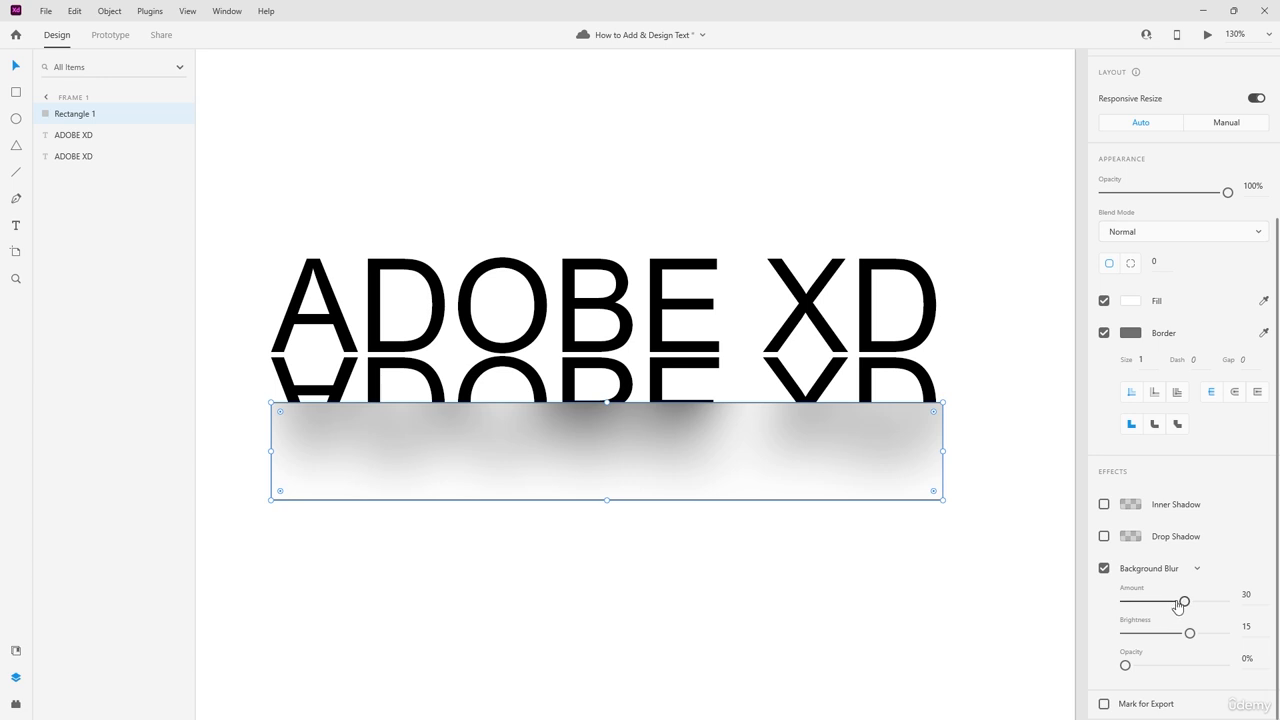
{"action": "left_click_drag", "start_coordinate": [1179, 606], "coordinate": [1138, 604]}
{"action": "left_click_drag", "start_coordinate": [611, 460], "coordinate": [609, 413]}
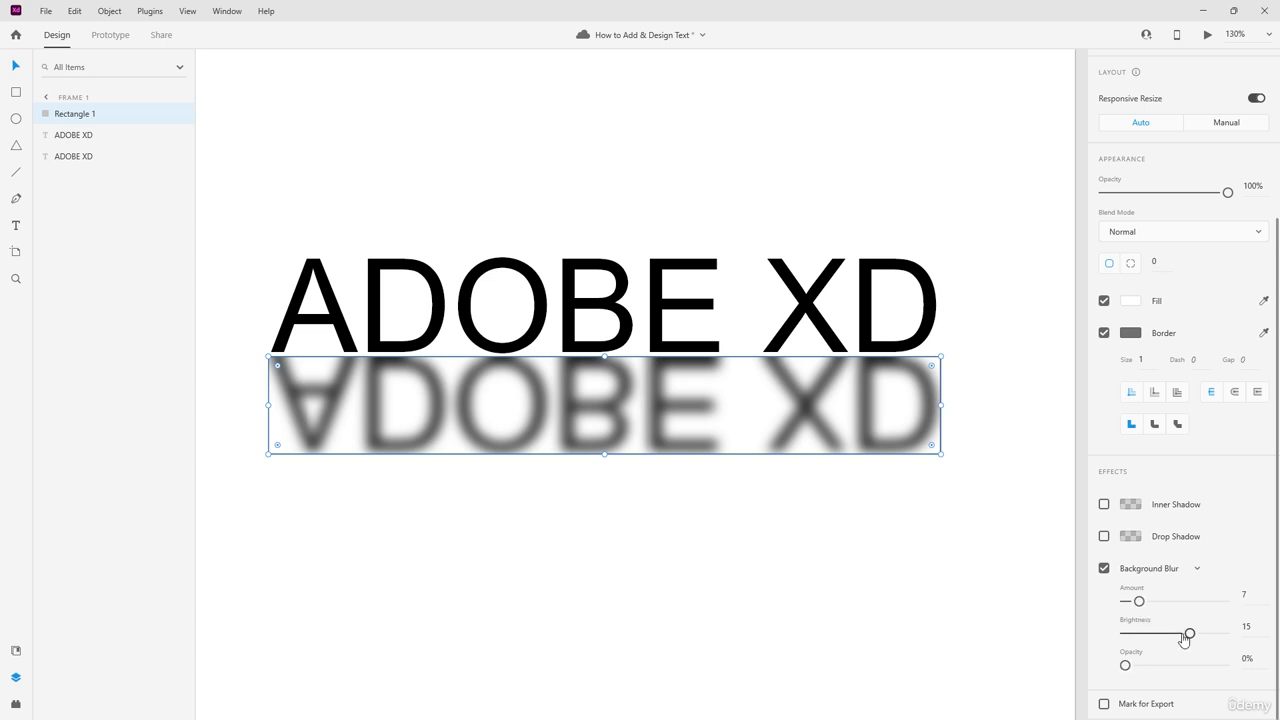
Step: Set the rectangle's background blur brightness to 0 and its amount to 1
{"action": "left_click_drag", "start_coordinate": [1189, 634], "coordinate": [1156, 634]}
{"action": "left_click", "coordinate": [1264, 627]}
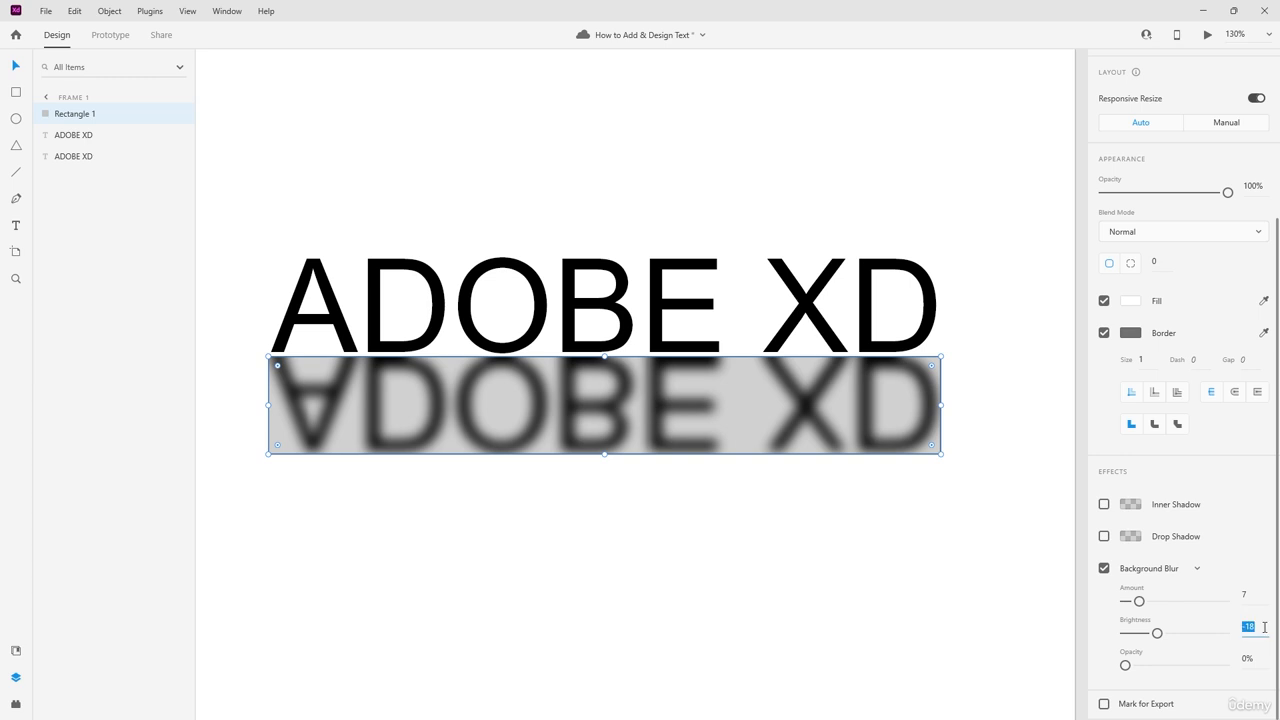
{"action": "type", "text": "0"}
{"action": "key", "text": "Return"}
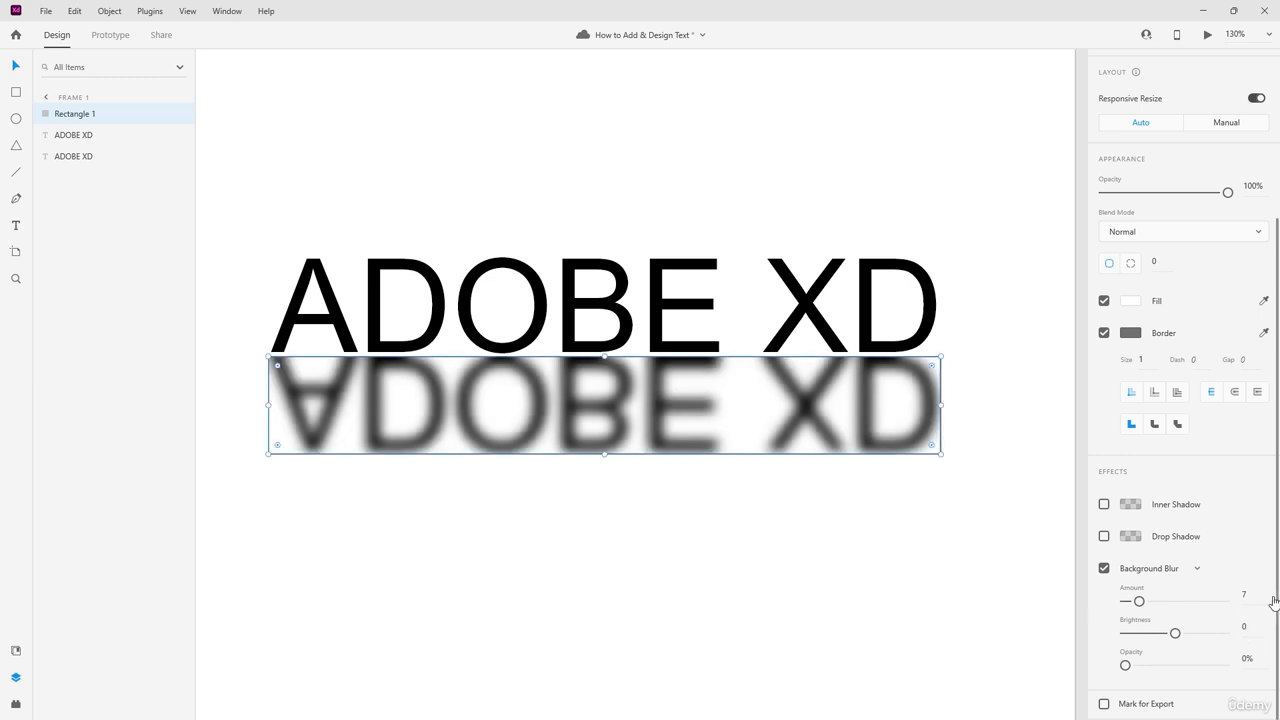
{"action": "key", "text": "BackSpace"}
{"action": "type", "text": "1"}
{"action": "key", "text": "Return"}
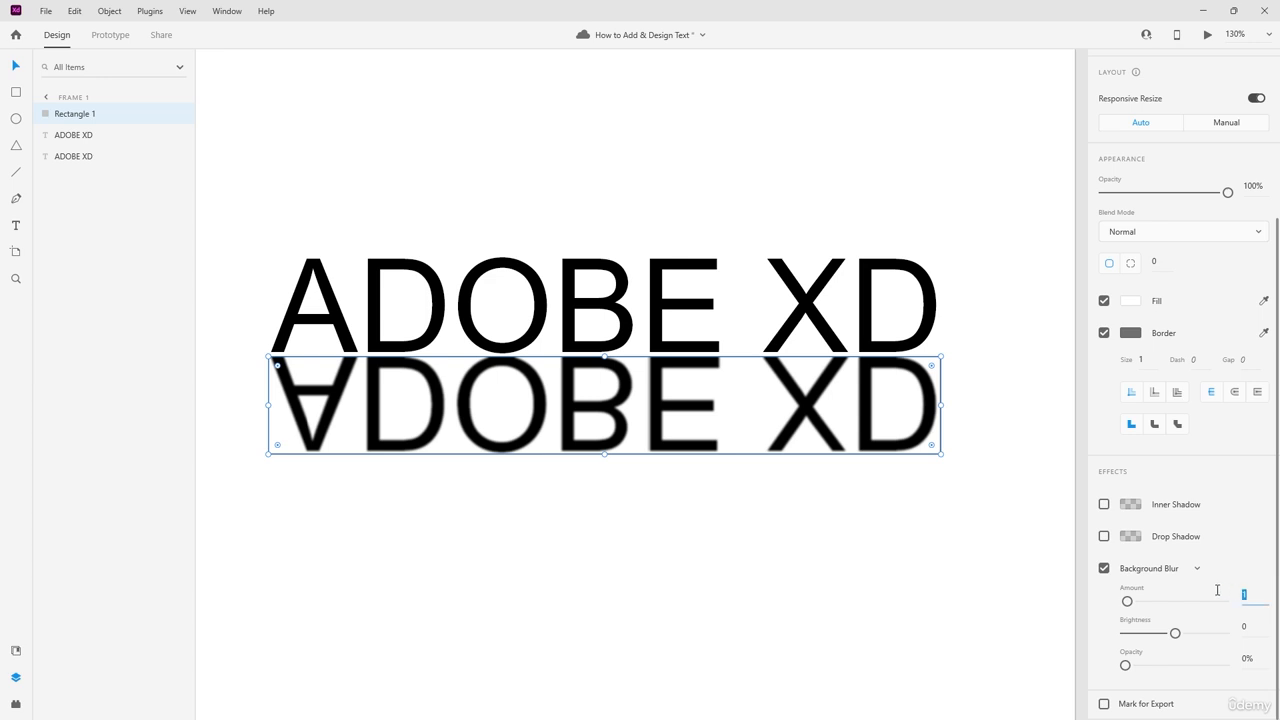
Step: Set the rectangle's opacity to 20% and its background blur amount to 10
{"action": "key", "text": "BackSpace"}
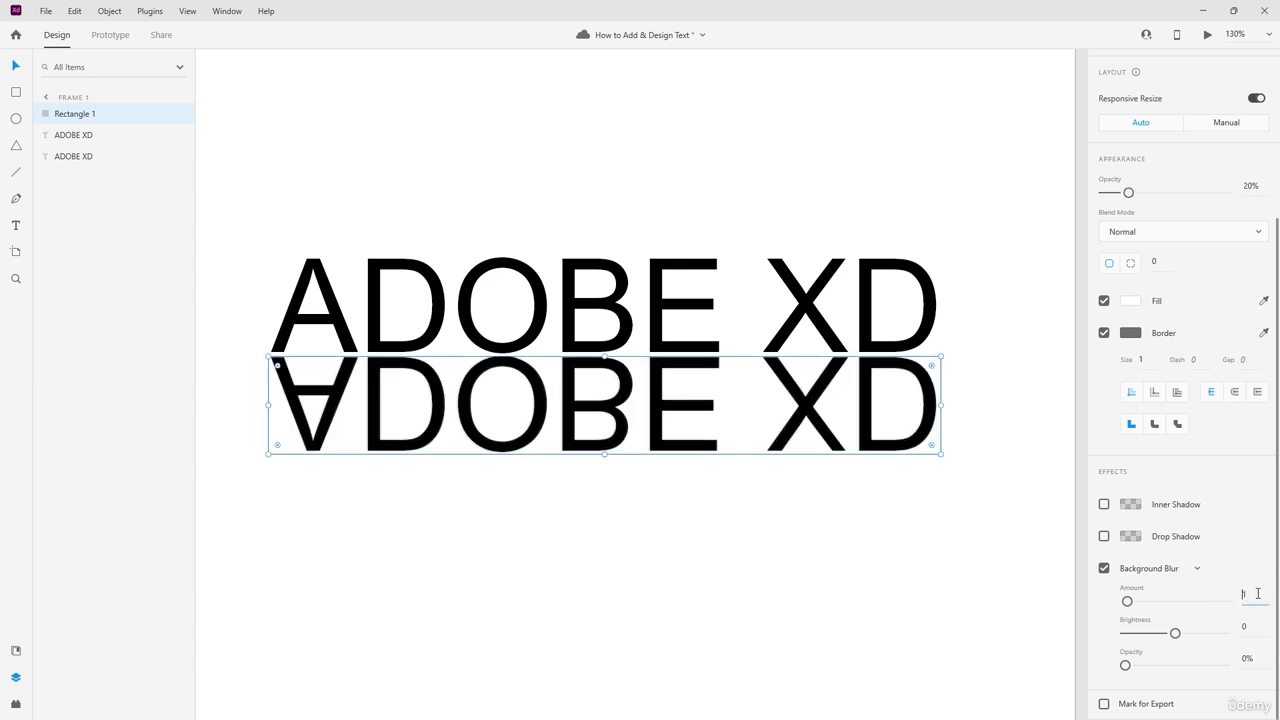
{"action": "type", "text": "2"}
{"action": "key", "text": "Return"}
{"action": "left_click", "coordinate": [1244, 595]}
{"action": "key", "text": "Return"}
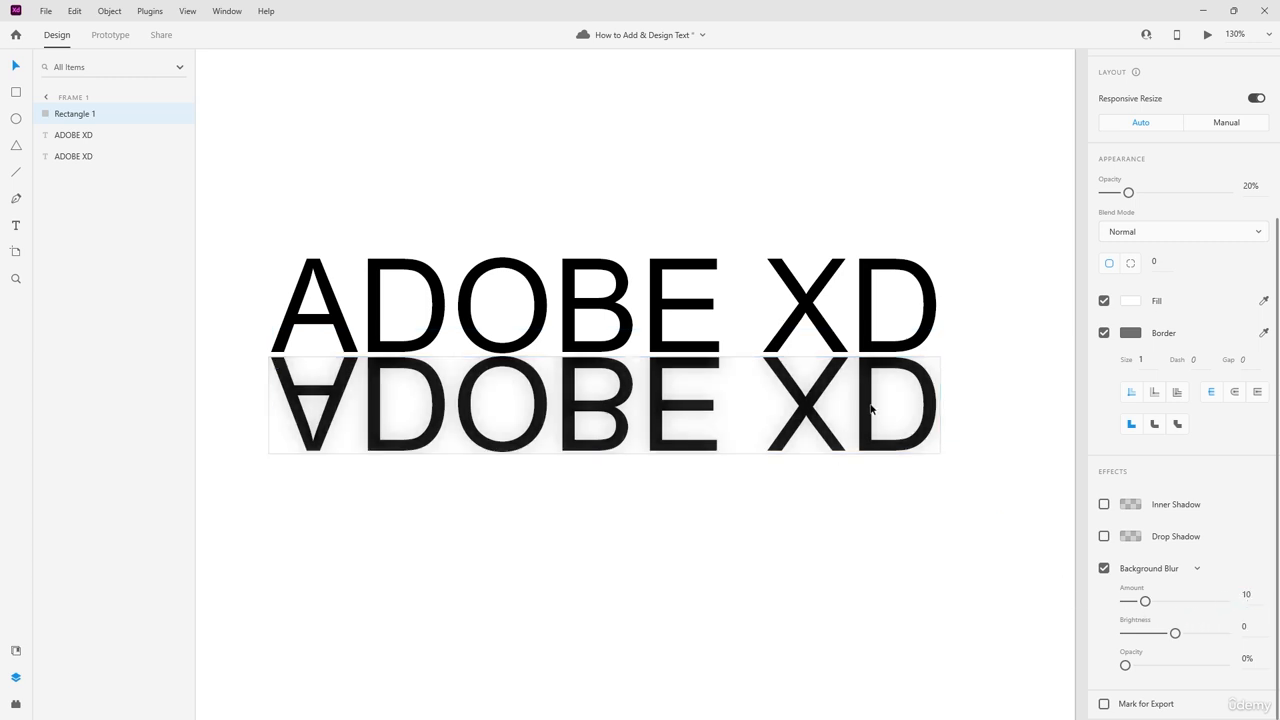
Step: Raise the brightness of the rectangle's background blur to 50
{"action": "key", "text": "alt"}
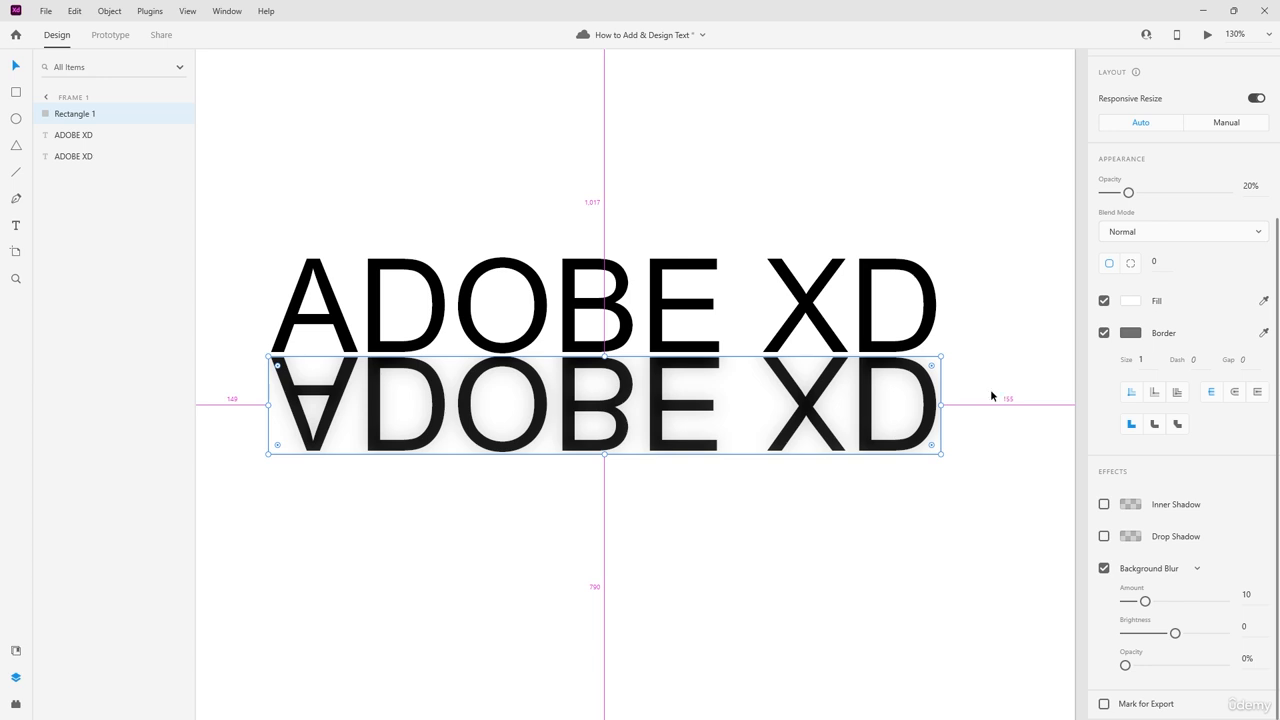
{"action": "scroll", "coordinate": [990, 396], "scroll_direction": "up", "scroll_amount": 5}
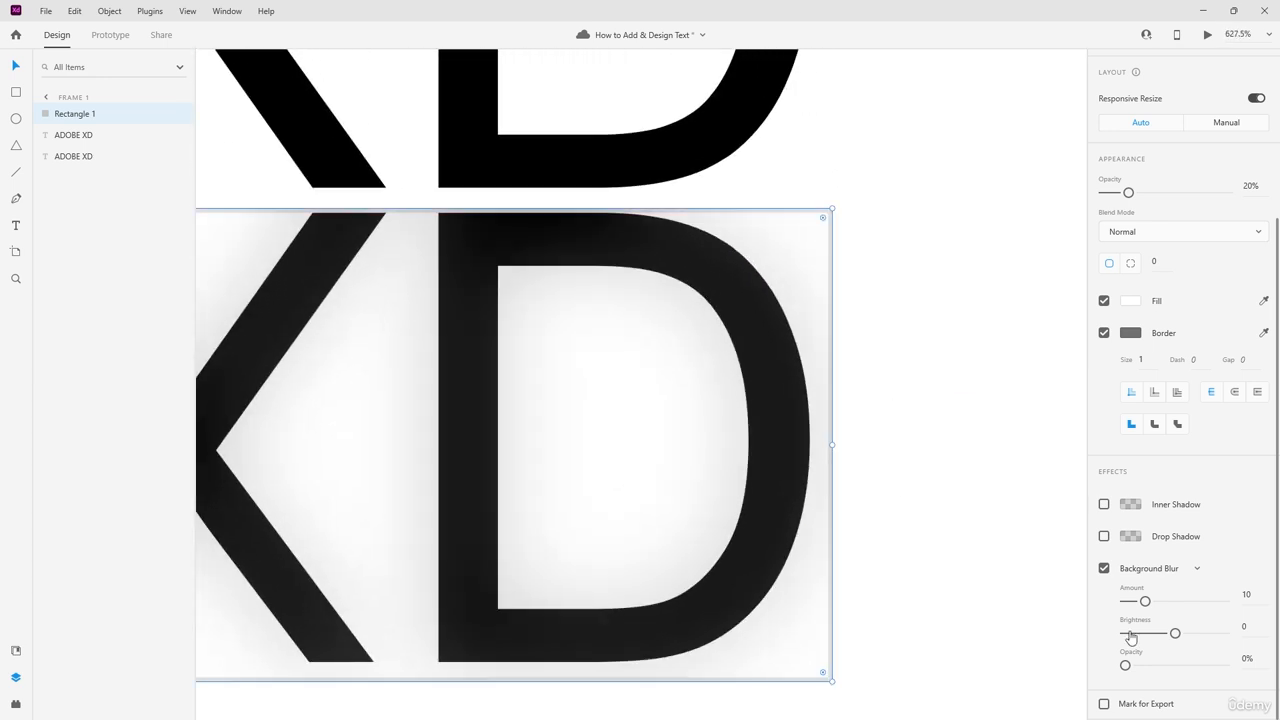
{"action": "left_click_drag", "start_coordinate": [1175, 633], "coordinate": [1240, 636]}
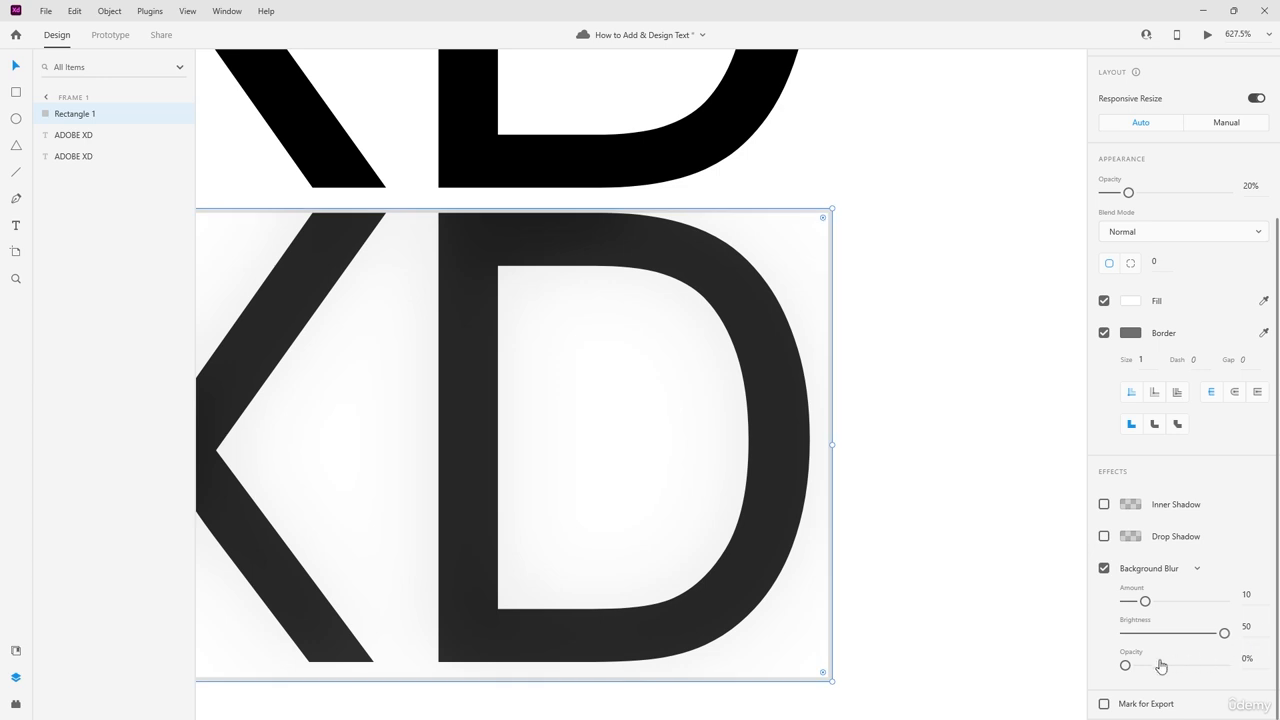
Step: Set the rectangle's background blur brightness to 0 and the blur effect's opacity to 100%
{"action": "left_click", "coordinate": [1228, 626]}
{"action": "type", "text": "0"}
{"action": "key", "text": "Return"}
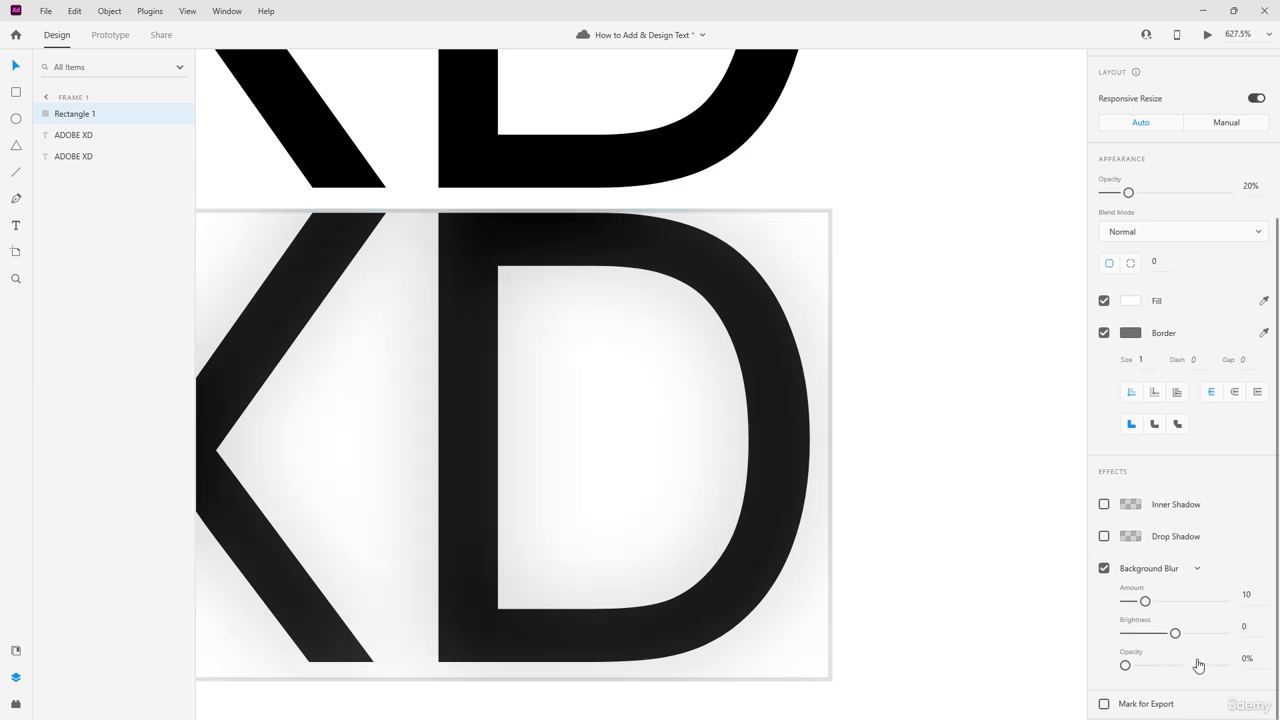
{"action": "type", "text": "1"}
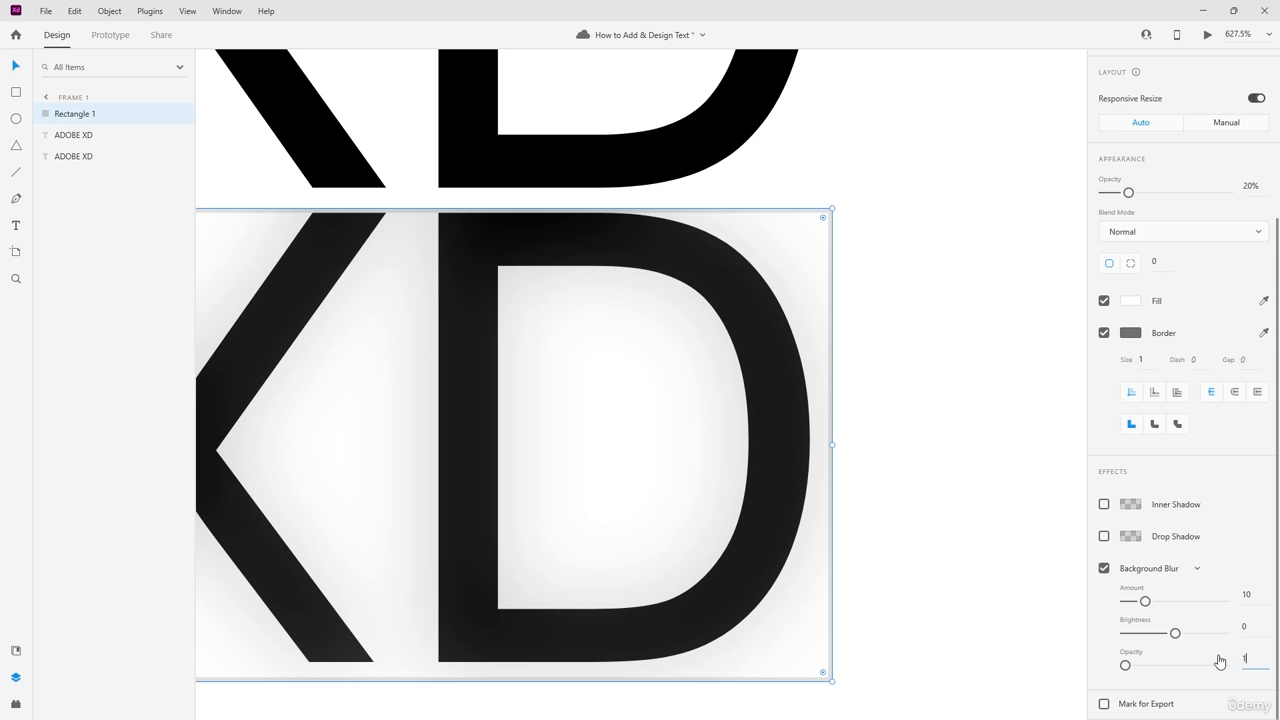
{"action": "type", "text": "00"}
{"action": "key", "text": "Return"}
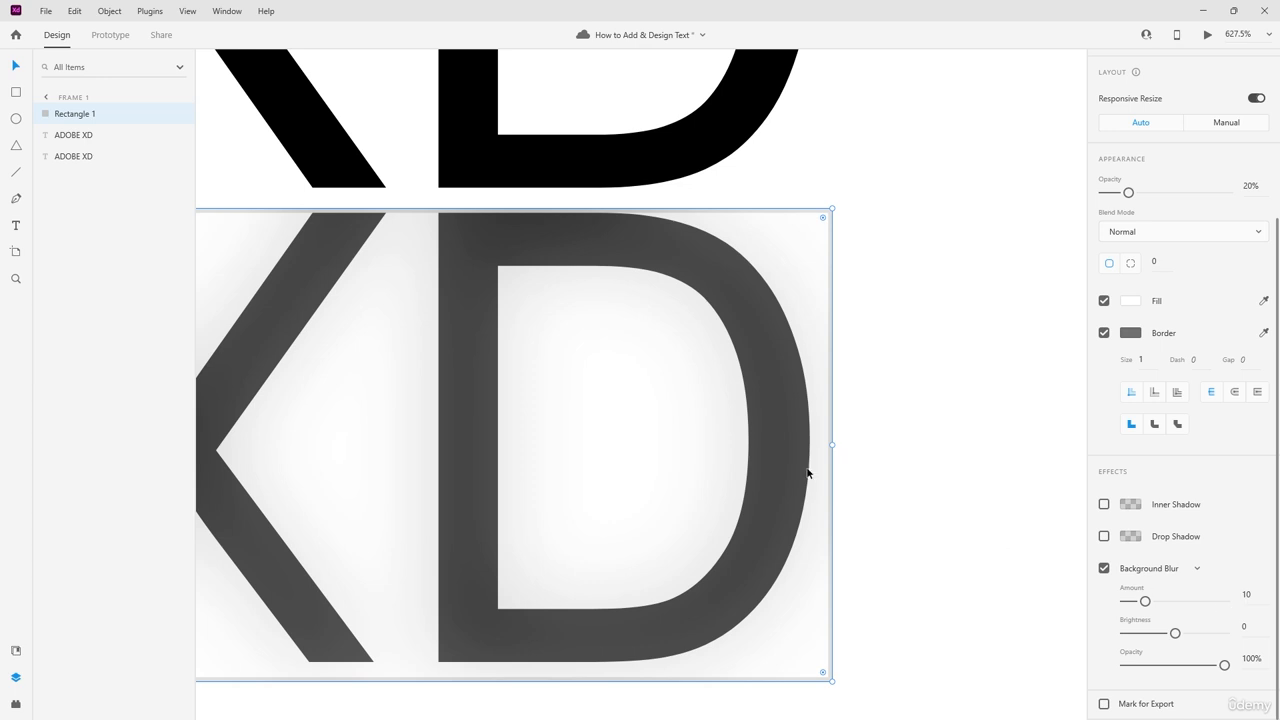
Step: Enlarge the rectangle downward past the flipped text and slightly upward, to a height of about 189
{"action": "scroll", "coordinate": [923, 376], "scroll_direction": "down", "scroll_amount": 10}
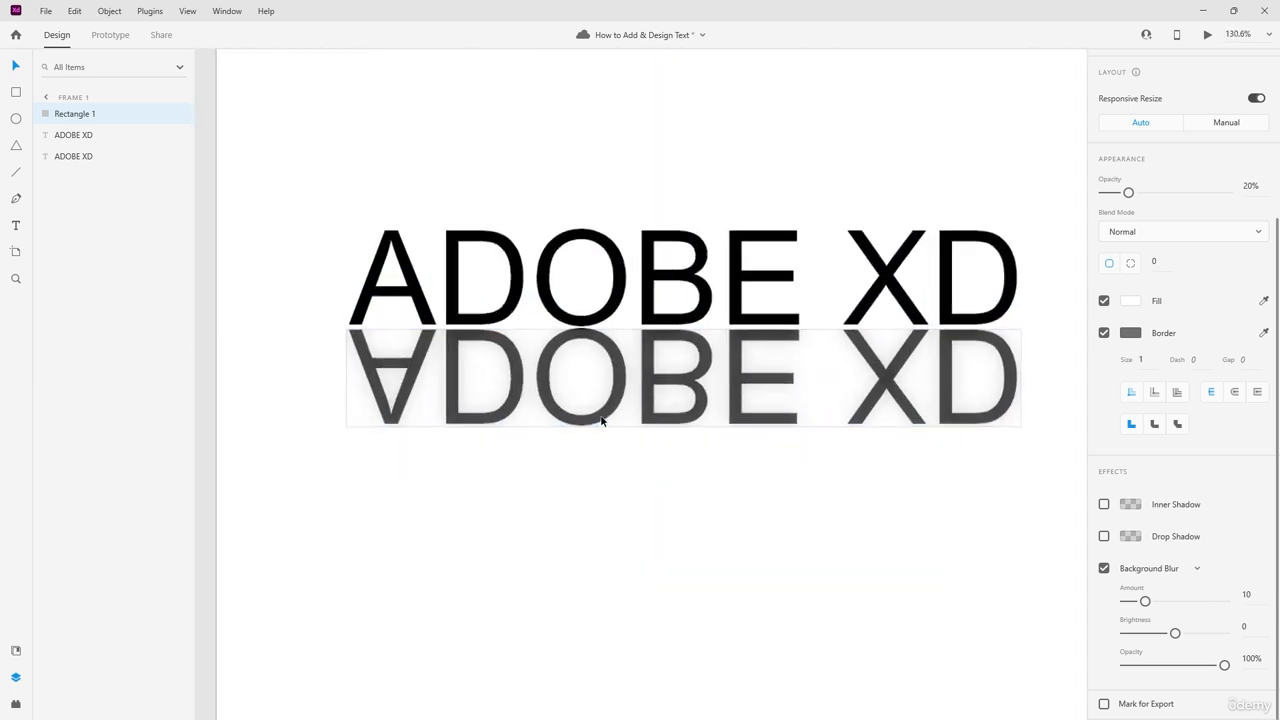
{"action": "scroll", "coordinate": [601, 421], "scroll_direction": "up", "scroll_amount": 2}
{"action": "left_click", "coordinate": [960, 428]}
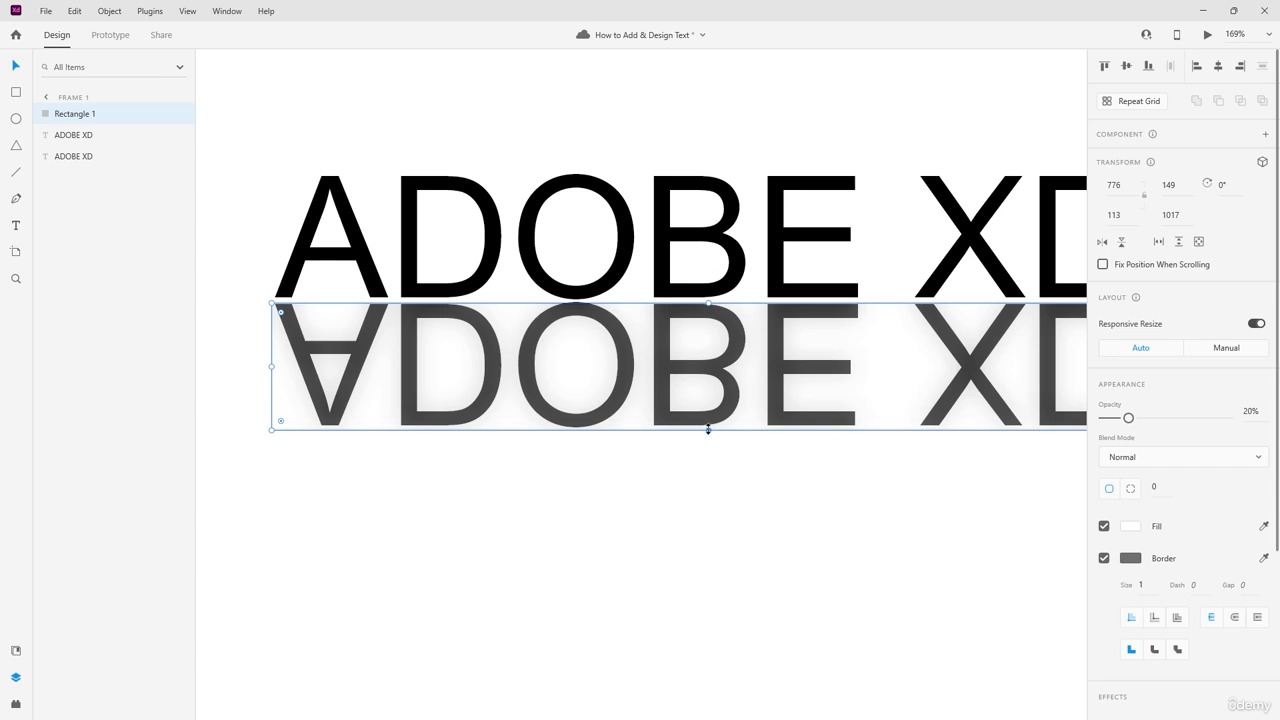
{"action": "left_click_drag", "start_coordinate": [708, 429], "coordinate": [703, 512]}
{"action": "mouse_move", "coordinate": [708, 302]}
{"action": "left_mouse_down"}
{"action": "mouse_move", "coordinate": [711, 186]}
{"action": "mouse_move", "coordinate": [708, 299]}
{"action": "left_mouse_up"}
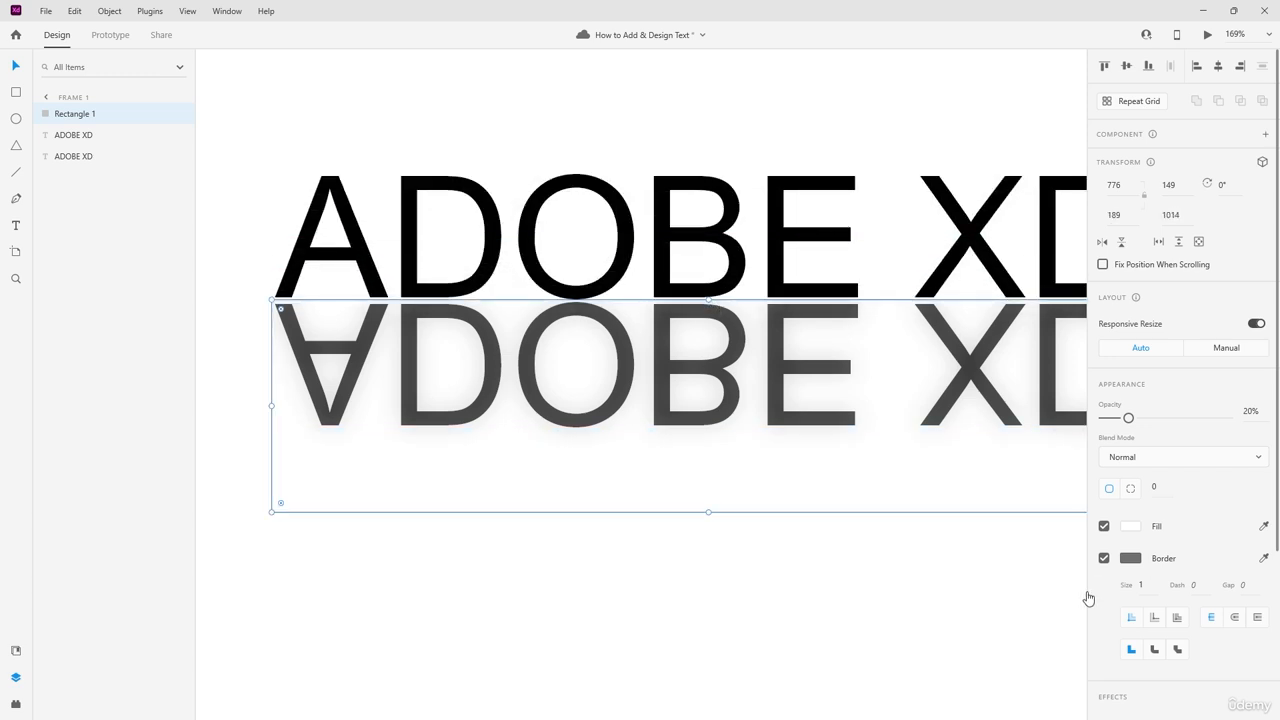
Step: Raise the rectangle's background blur amount and brightness to 50, toggling the effect off and on to compare
{"action": "scroll", "coordinate": [1104, 556], "scroll_direction": "down", "scroll_amount": 3}
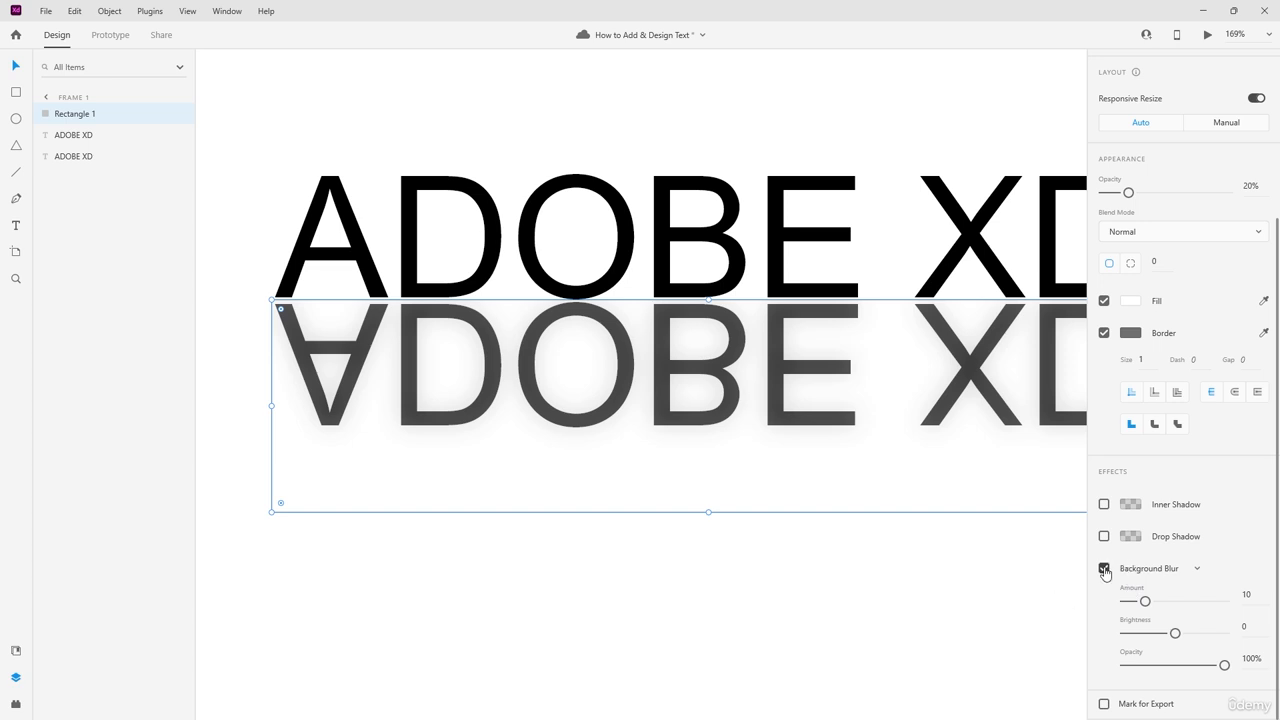
{"action": "left_click", "coordinate": [1104, 568]}
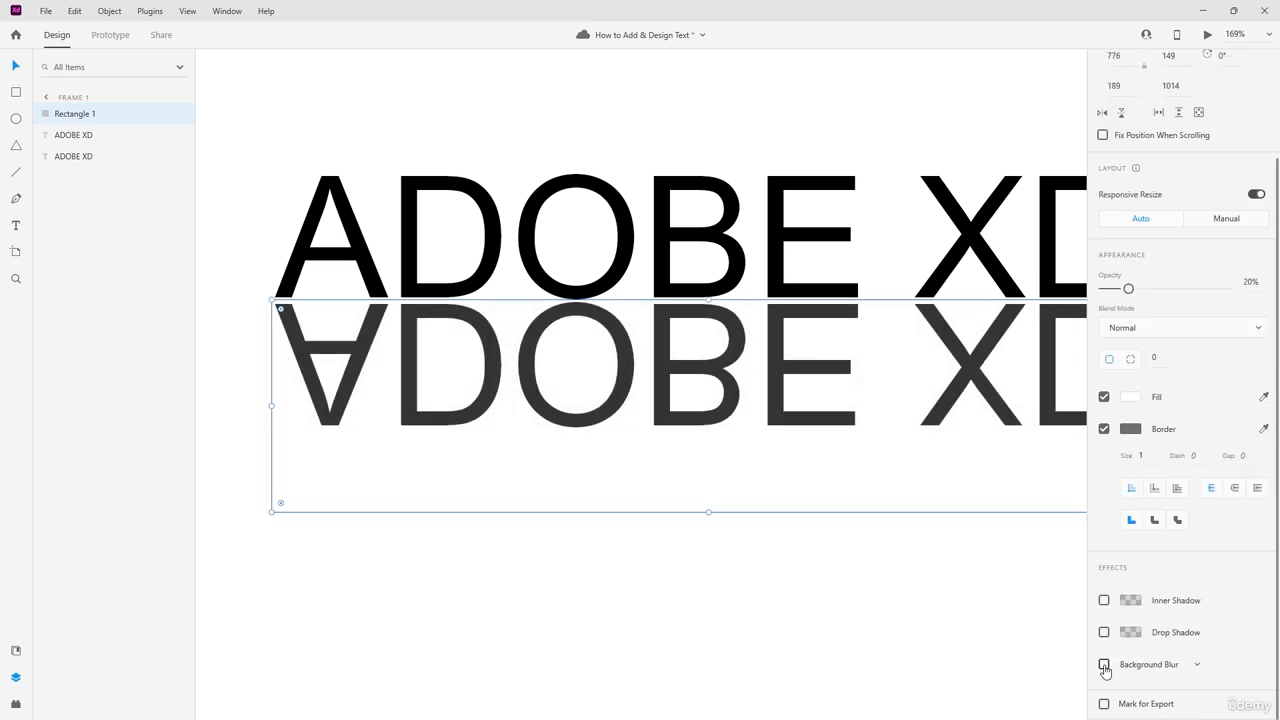
{"action": "left_click", "coordinate": [1104, 664]}
{"action": "left_click_drag", "start_coordinate": [1145, 601], "coordinate": [1230, 604]}
{"action": "left_click_drag", "start_coordinate": [1176, 636], "coordinate": [1277, 610]}
{"action": "left_click", "coordinate": [1104, 569]}
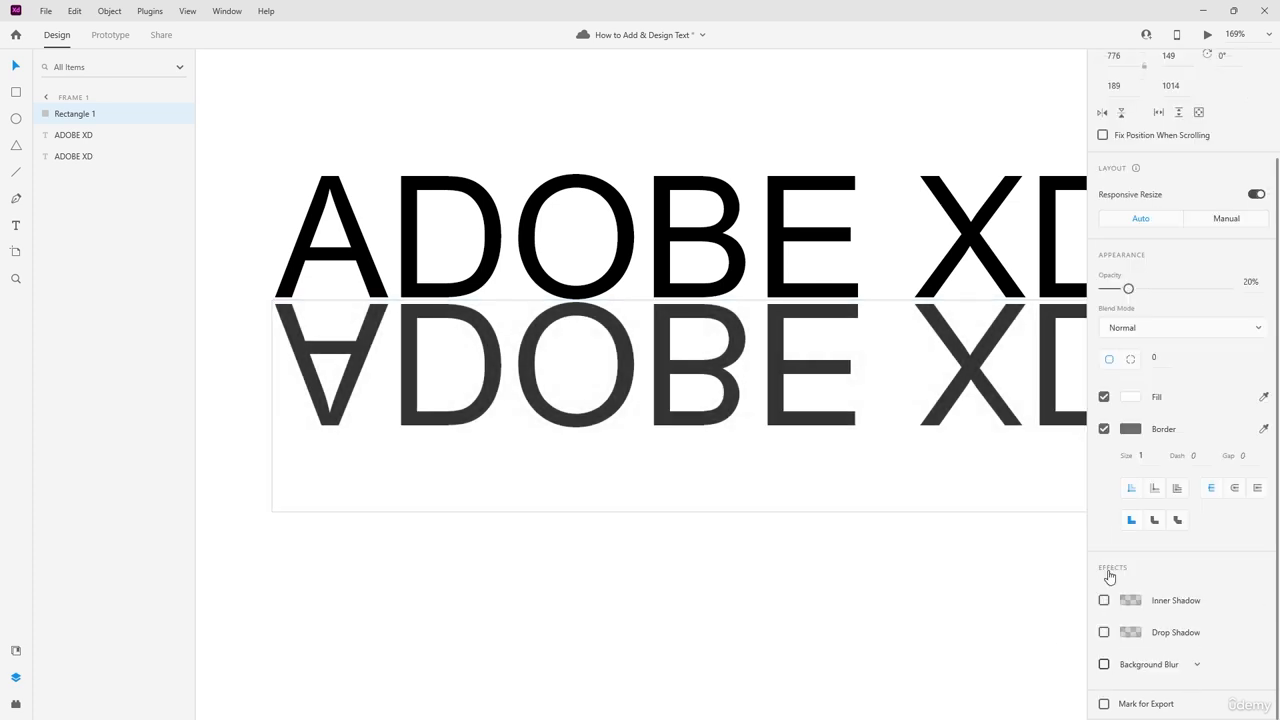
{"action": "left_click", "coordinate": [1104, 664]}
{"action": "left_click", "coordinate": [793, 490]}
{"action": "scroll", "coordinate": [1105, 552], "scroll_direction": "down", "scroll_amount": 2}
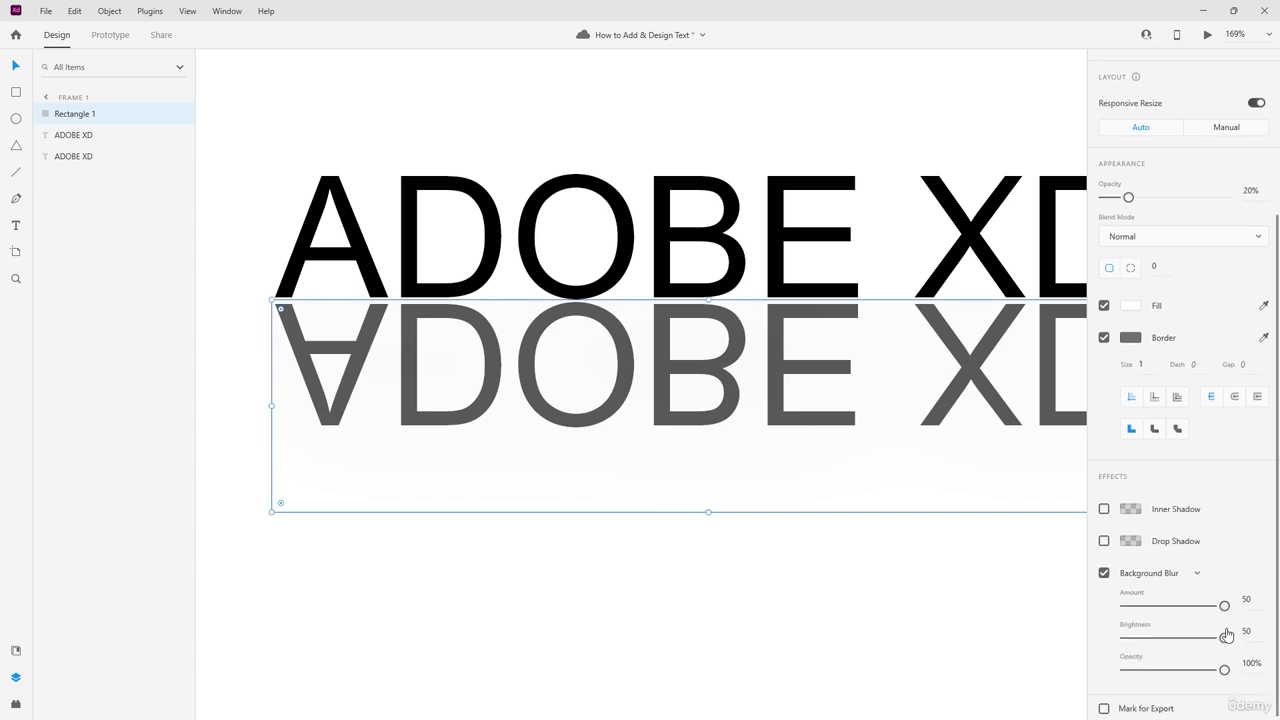
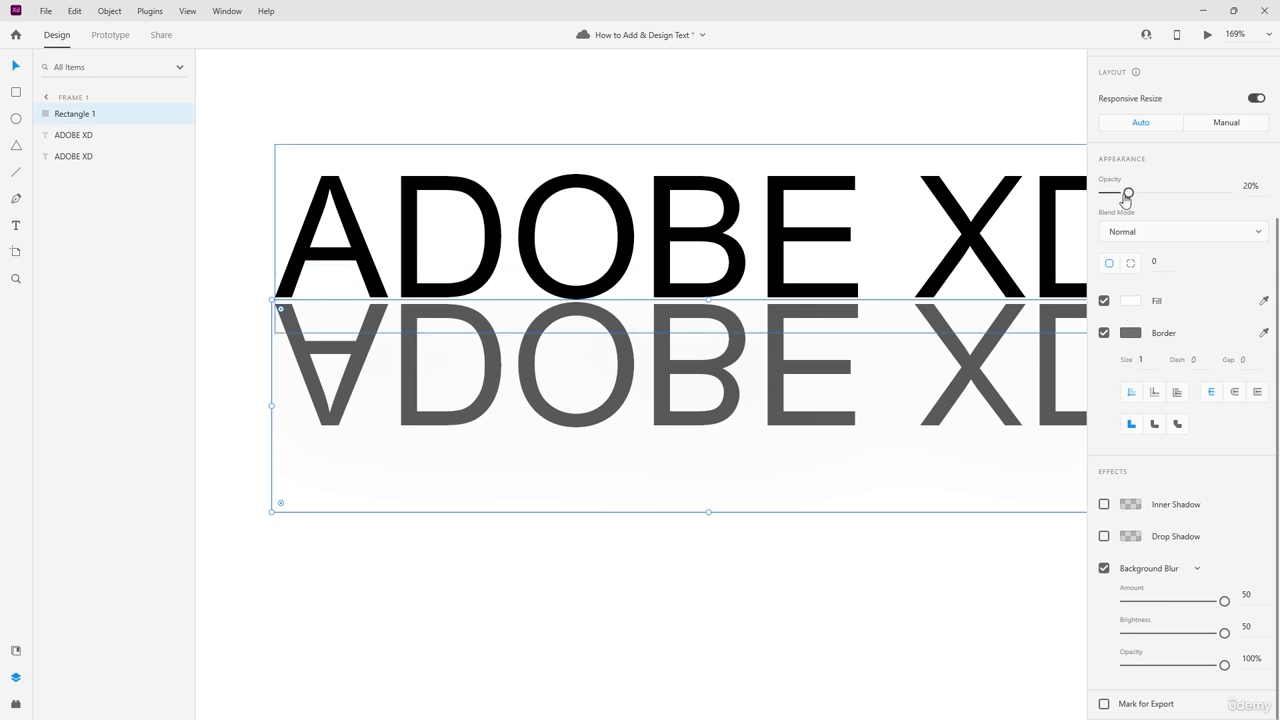
Step: Set the rectangle's opacity to 100% and turn off its border and fill
{"action": "left_click_drag", "start_coordinate": [1125, 198], "coordinate": [1266, 199]}
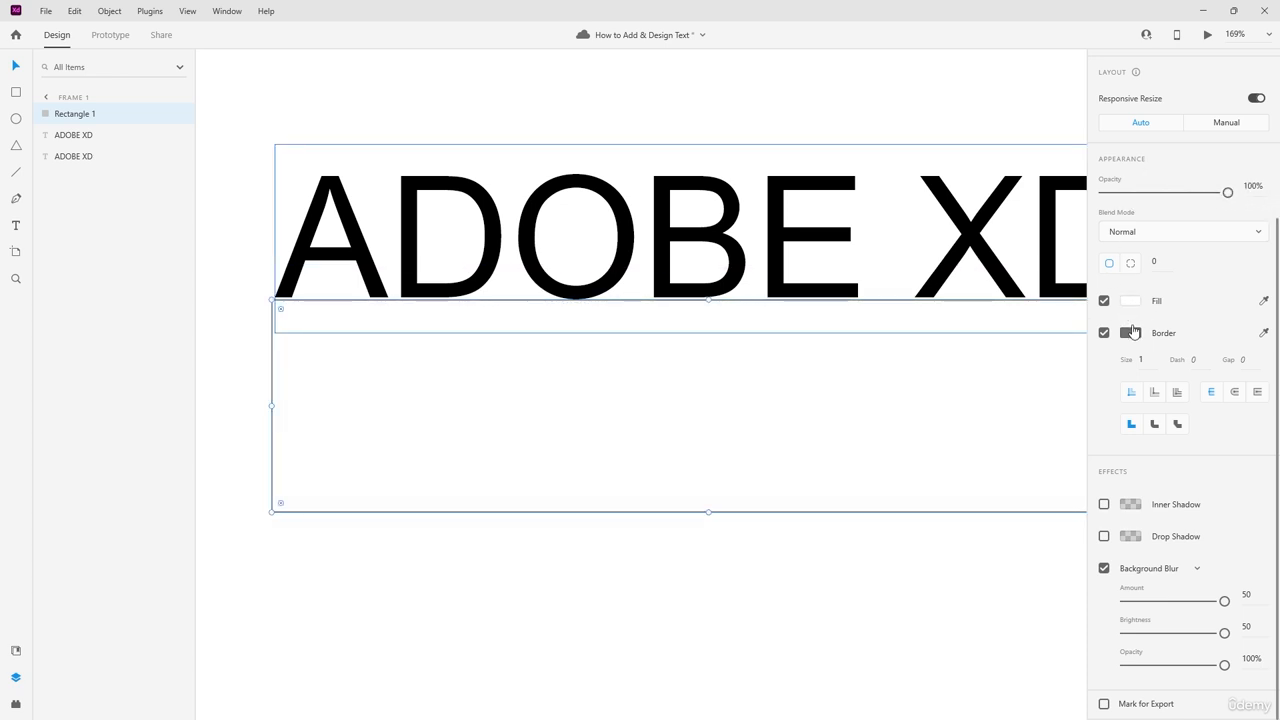
{"action": "left_click", "coordinate": [1104, 300]}
{"action": "left_click", "coordinate": [1104, 300]}
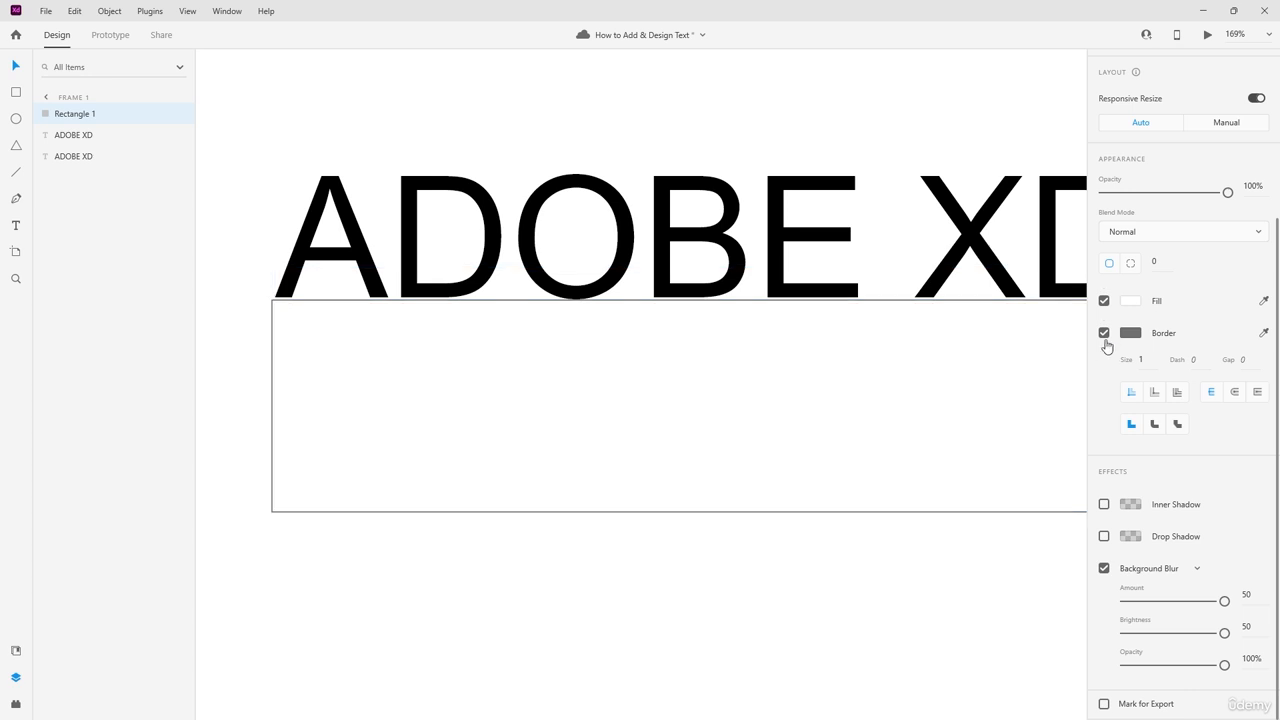
{"action": "left_click", "coordinate": [1104, 333]}
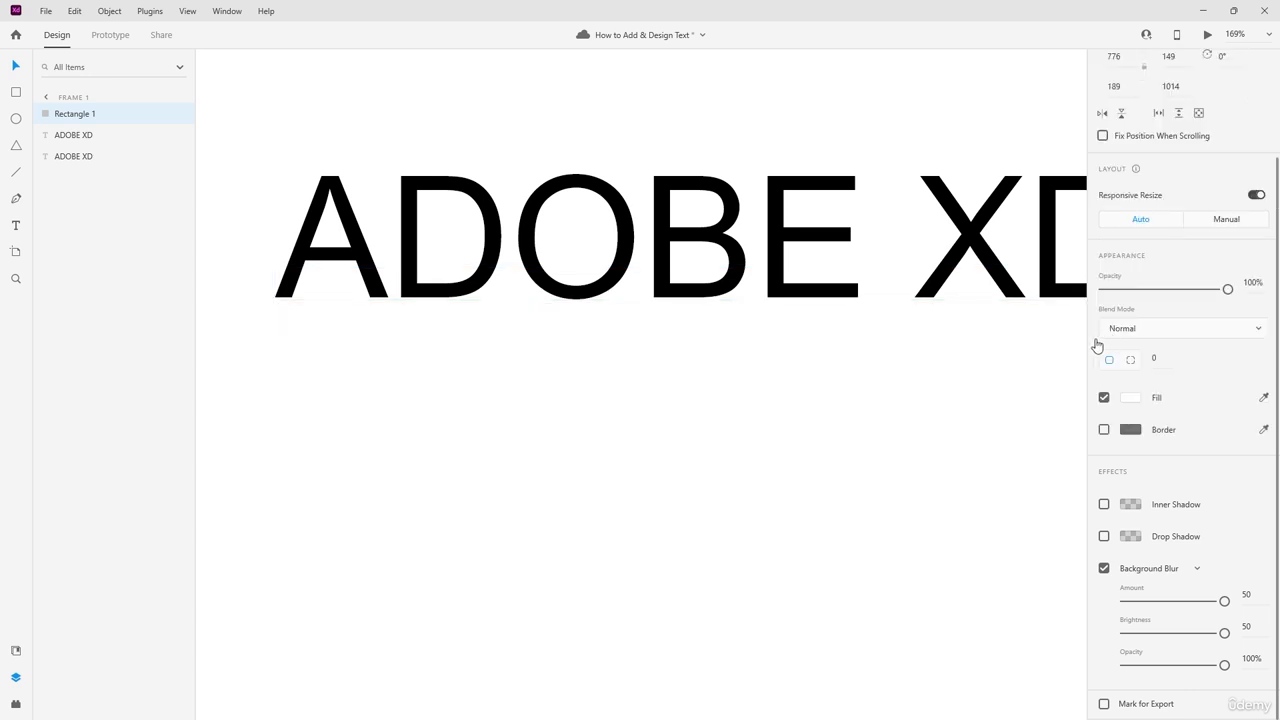
{"action": "left_click", "coordinate": [1104, 397]}
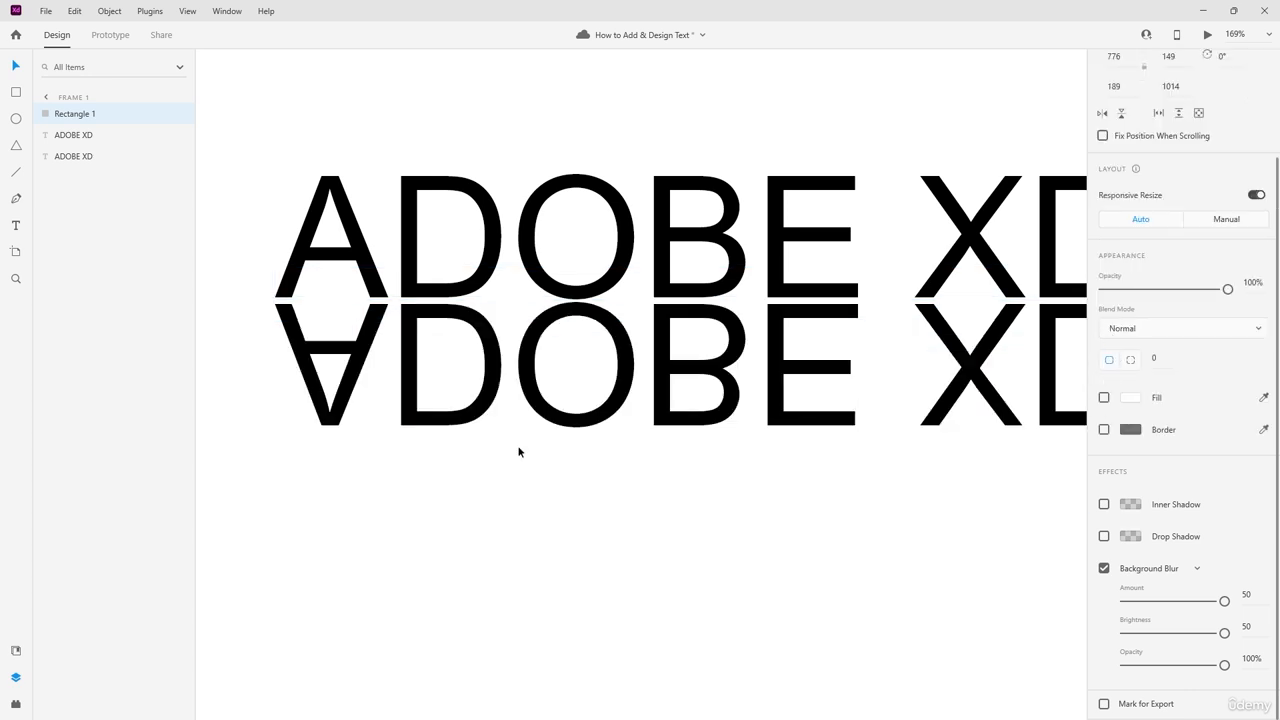
Step: Delete the background-blur rectangle lying over the flipped text
{"action": "left_click", "coordinate": [454, 464]}
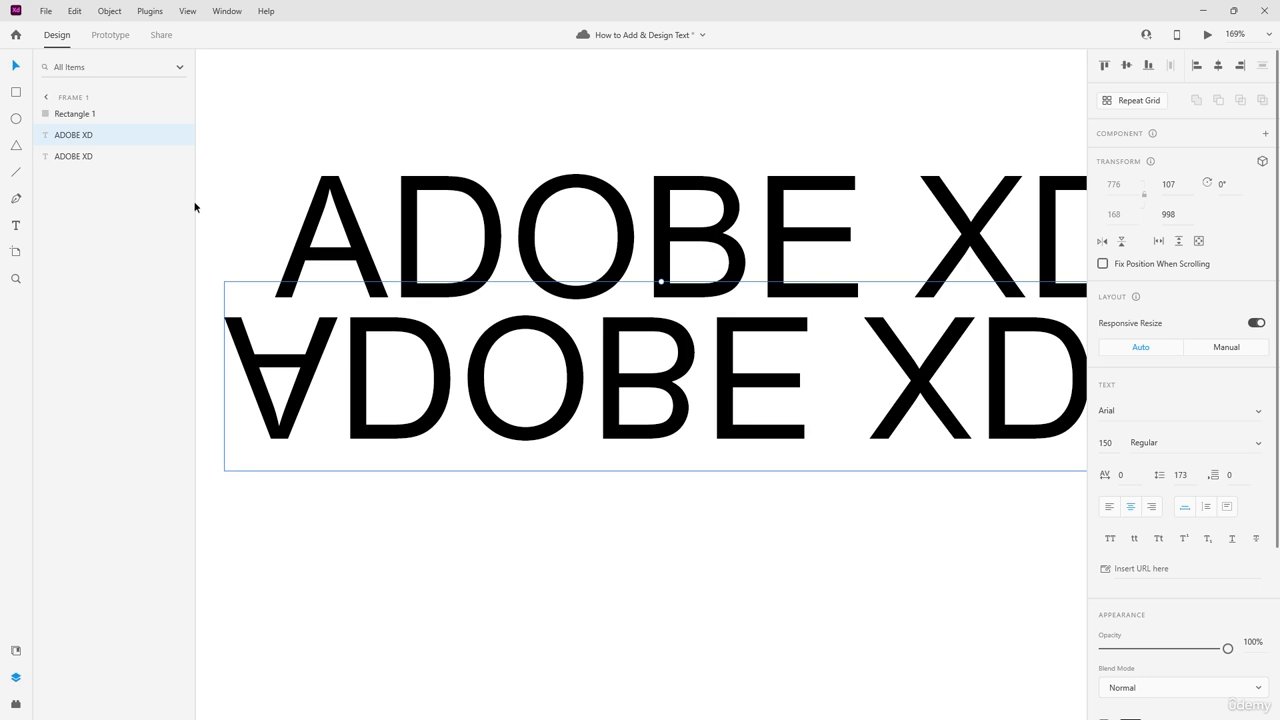
{"action": "left_click", "coordinate": [72, 114]}
{"action": "key", "text": "Delete"}
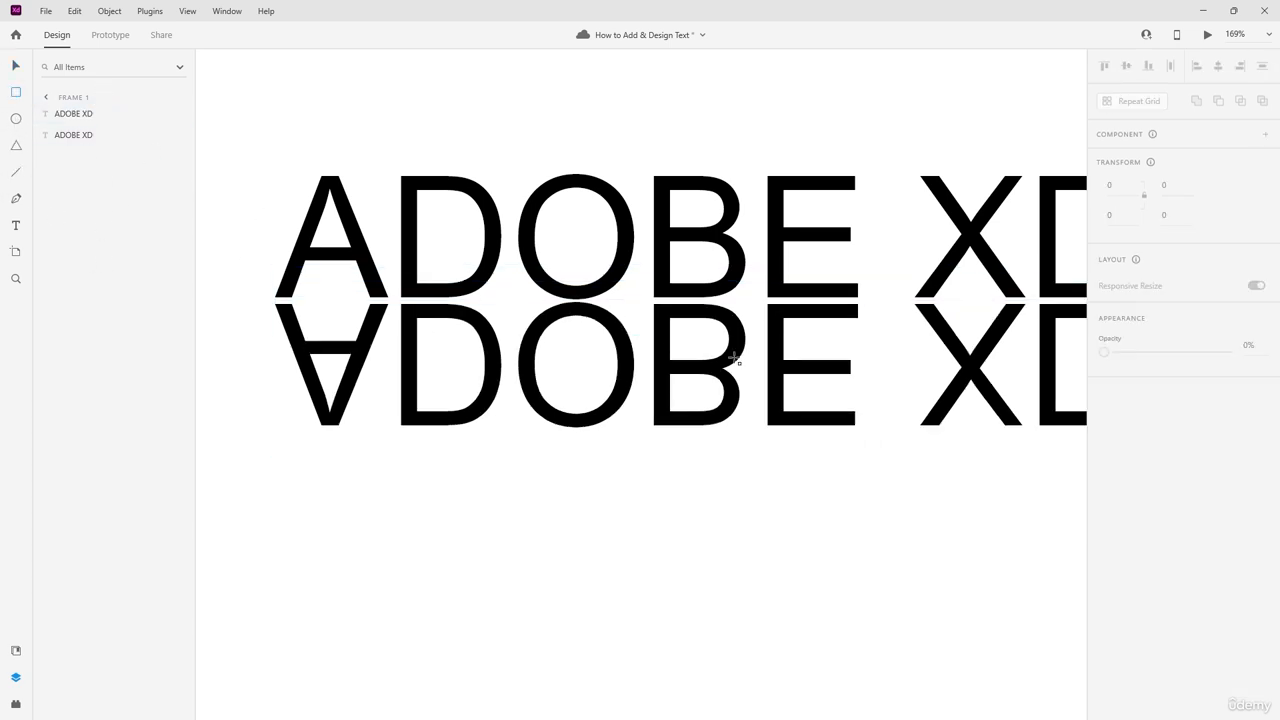
Step: Draw a rectangle about 792 wide and 138 high over the flipped text and enable its background blur
{"action": "key", "text": "ctrl+1"}
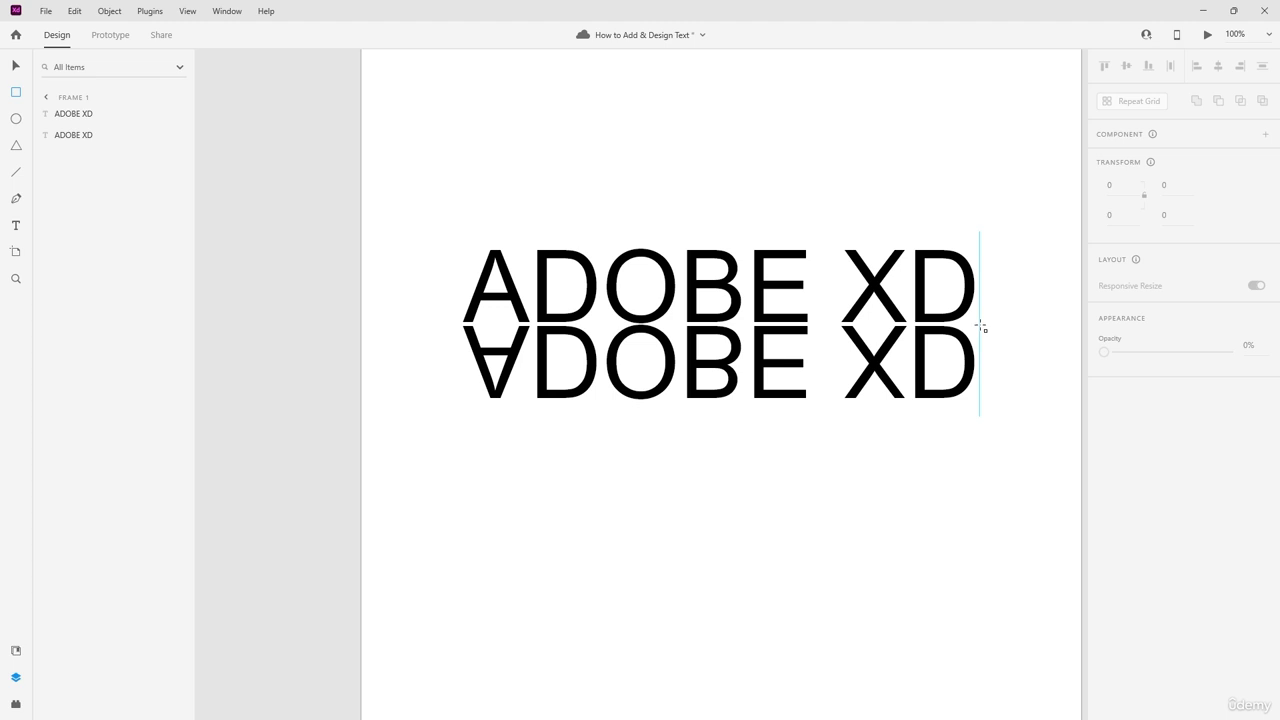
{"action": "mouse_move", "coordinate": [980, 324]}
{"action": "left_mouse_down"}
{"action": "mouse_move", "coordinate": [597, 426]}
{"action": "mouse_move", "coordinate": [449, 417]}
{"action": "left_mouse_up"}
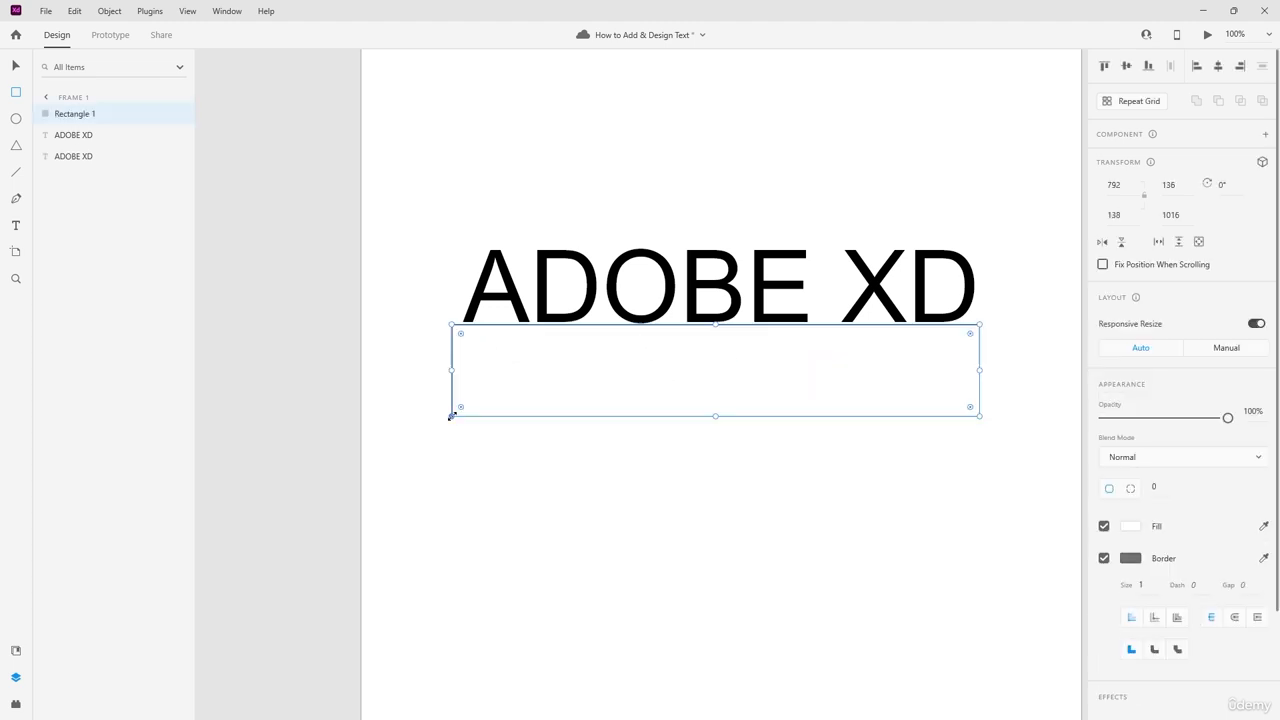
{"action": "scroll", "coordinate": [1230, 600], "scroll_direction": "down", "scroll_amount": 3}
{"action": "left_click", "coordinate": [1104, 663]}
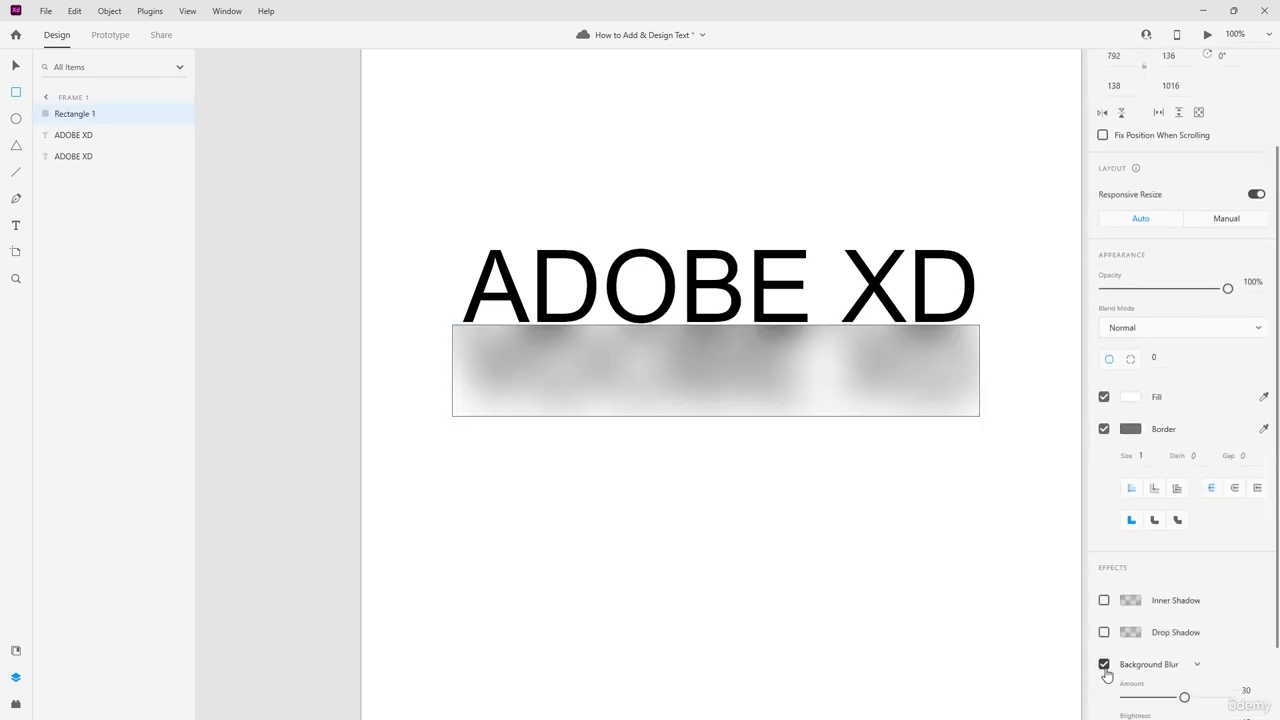
{"action": "left_click", "coordinate": [12, 68]}
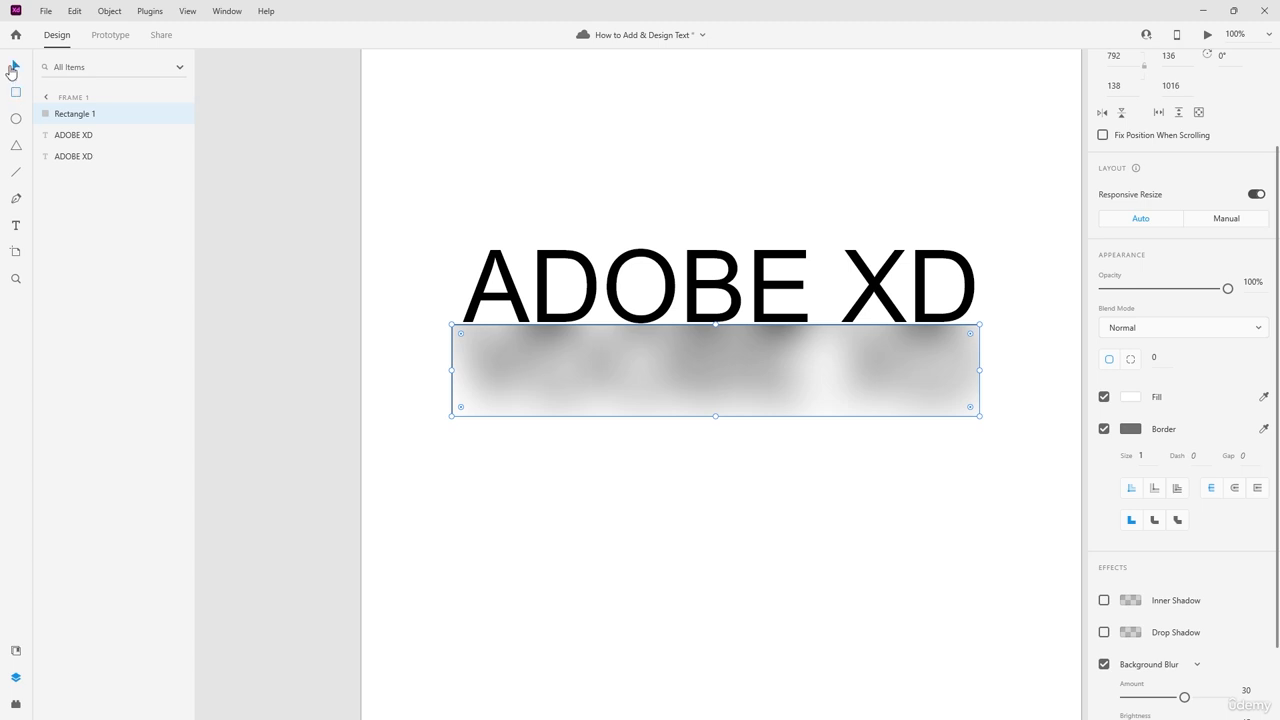
Step: Try background blur amounts of 15 and 10 on the rectangle, settle on 5, and deselect it
{"action": "scroll", "coordinate": [1230, 650], "scroll_direction": "down", "scroll_amount": 2}
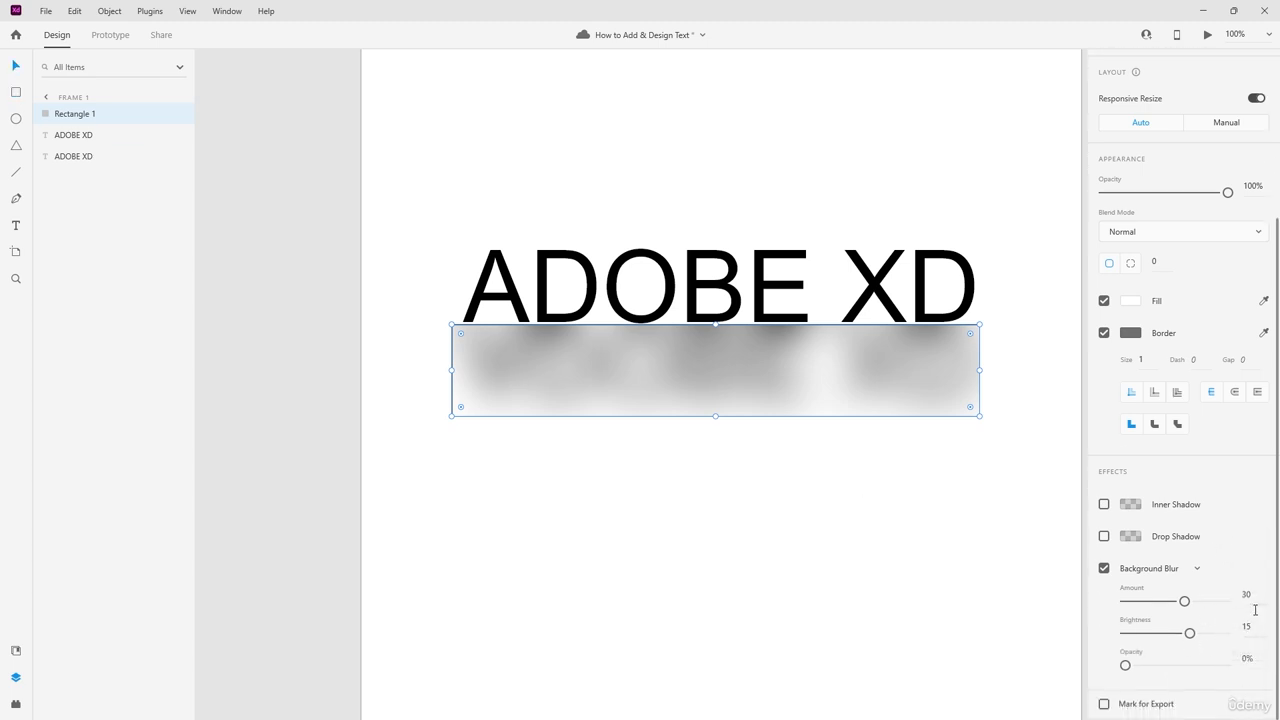
{"action": "key", "text": "Return"}
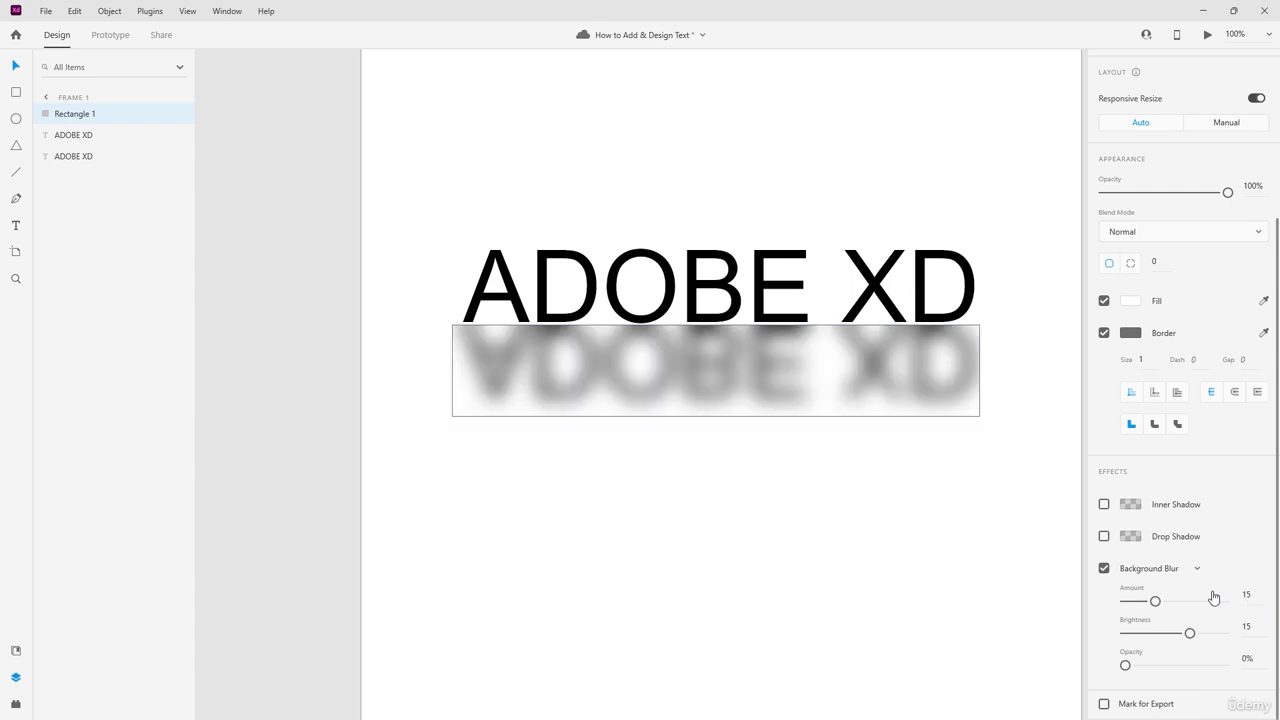
{"action": "key", "text": "BackSpace"}
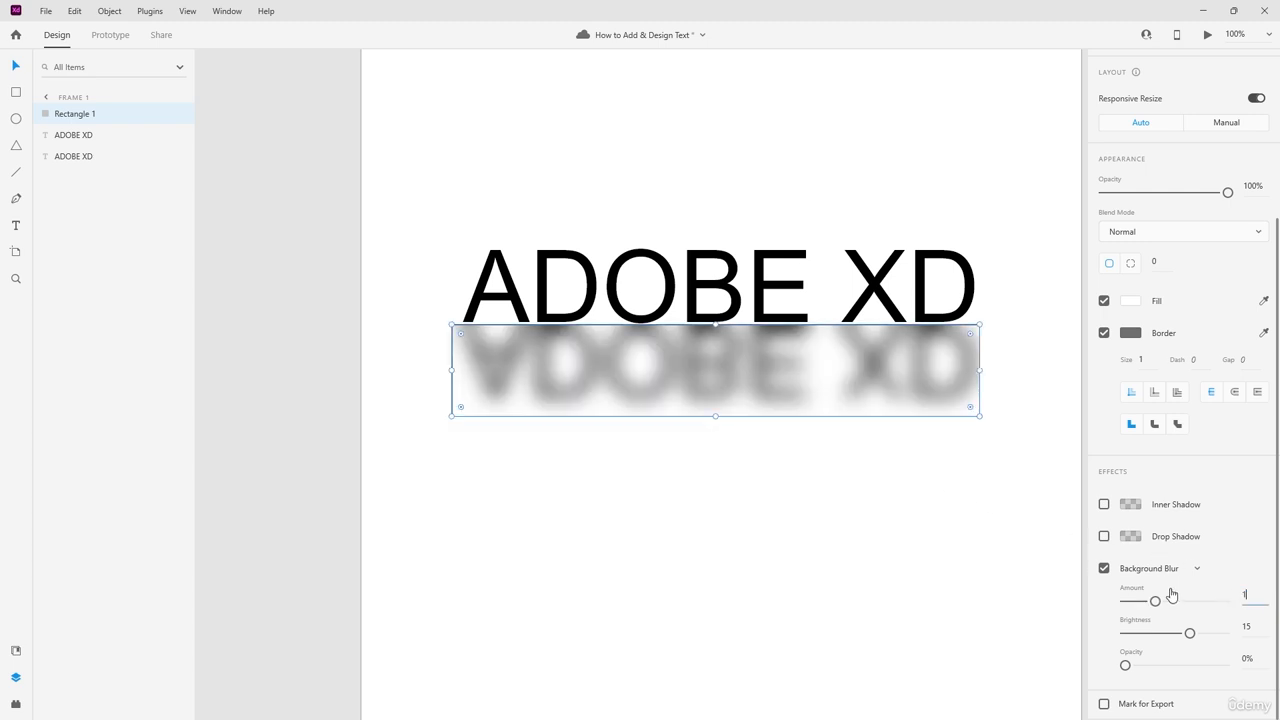
{"action": "type", "text": "0"}
{"action": "key", "text": "Return"}
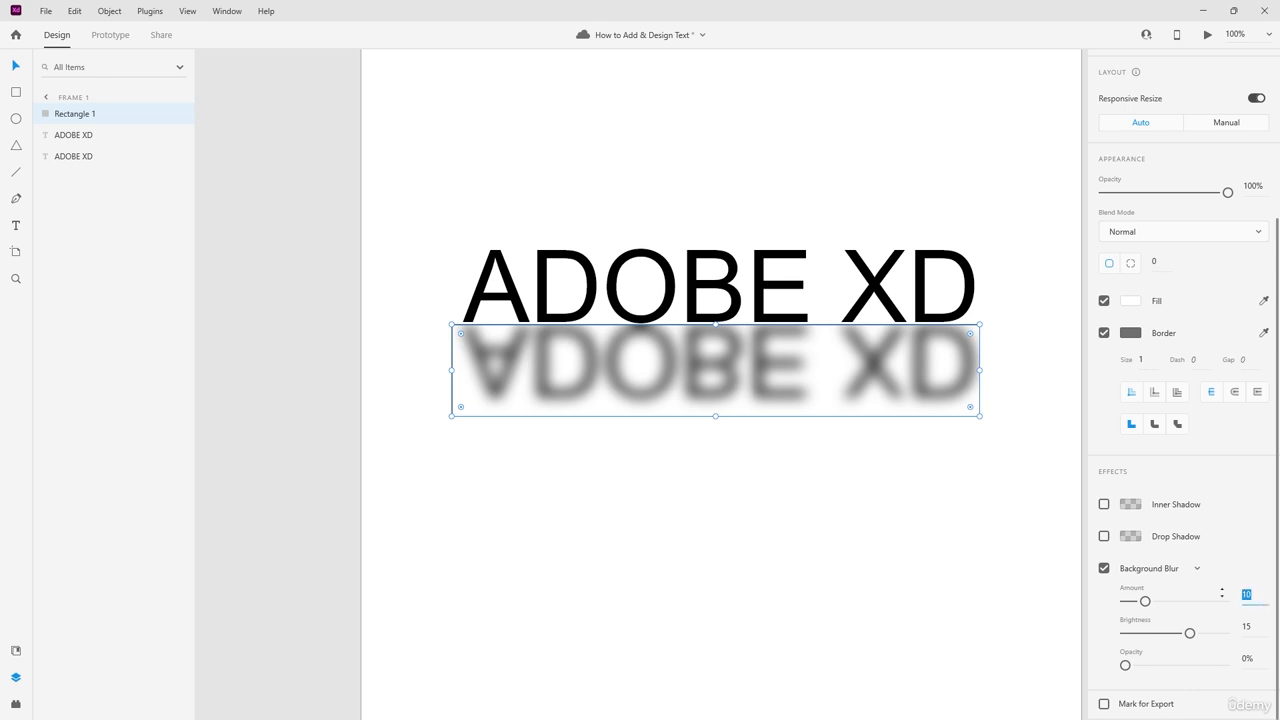
{"action": "type", "text": "5"}
{"action": "key", "text": "Return"}
{"action": "left_click", "coordinate": [798, 527]}
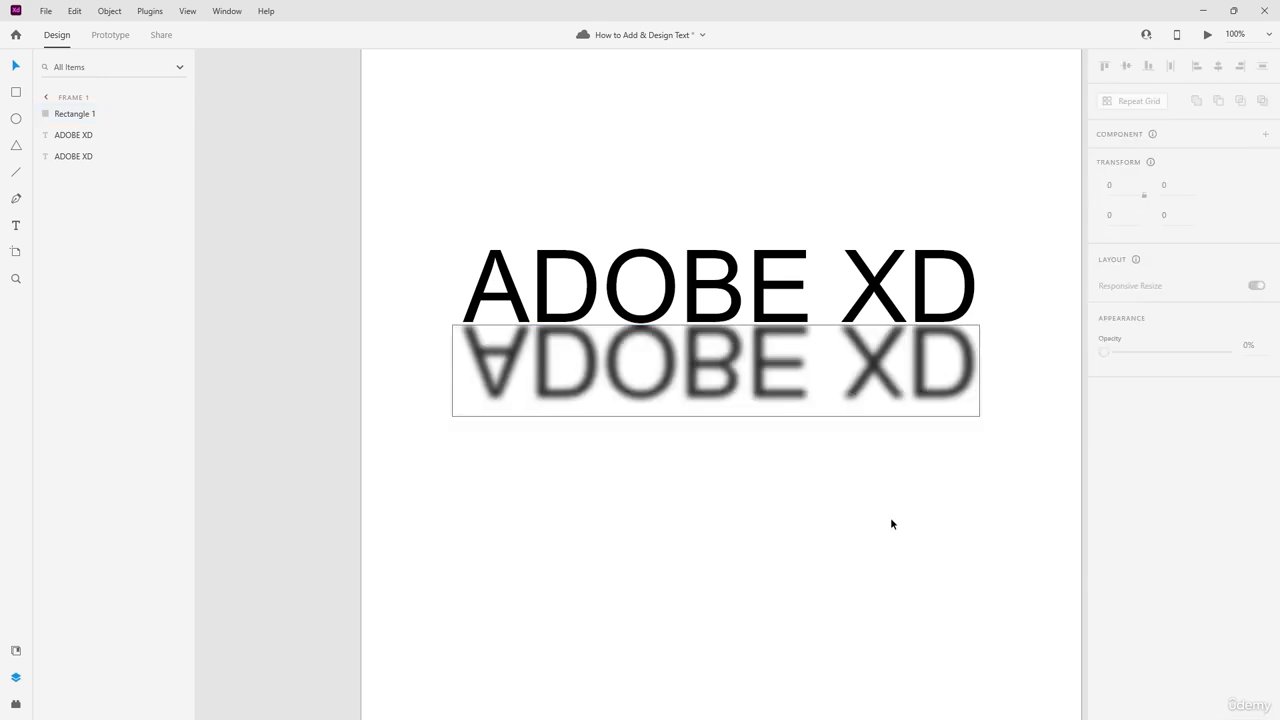
Step: Group the rectangle with the flipped ADOBE XD text and name the group Reflection
{"action": "left_click", "coordinate": [82, 113]}
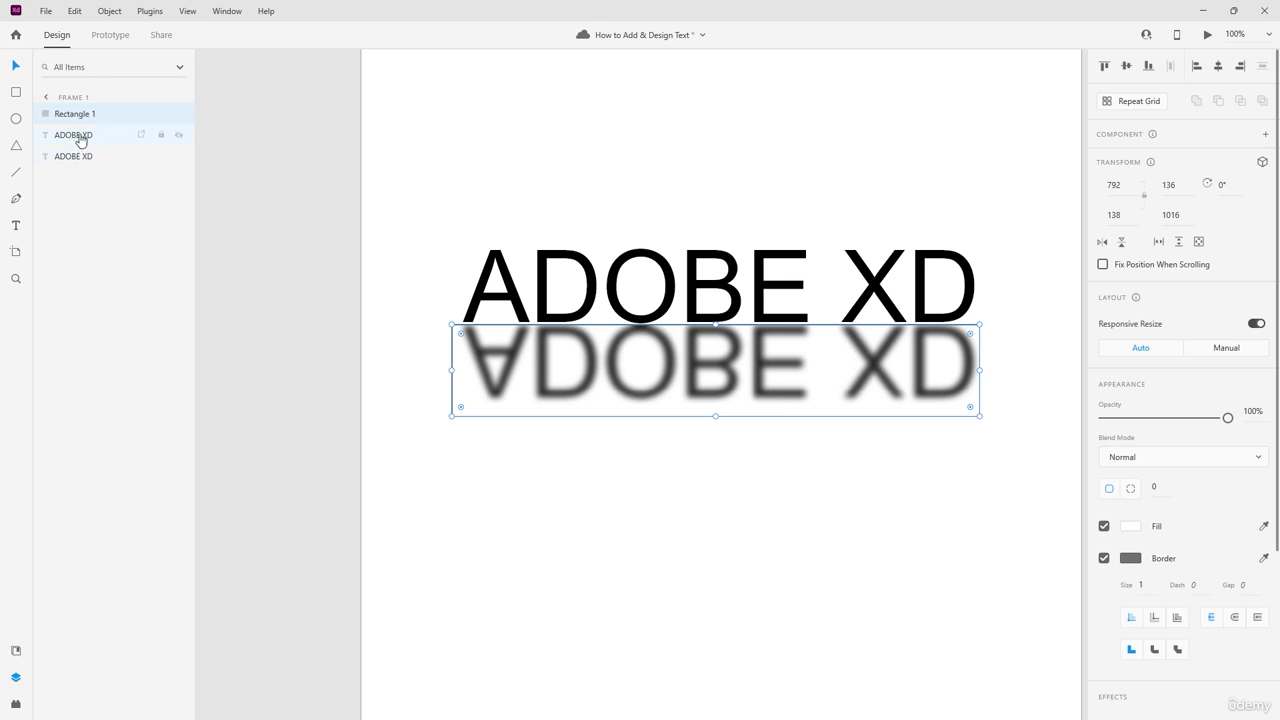
{"action": "left_click", "coordinate": [81, 134], "text": "shift"}
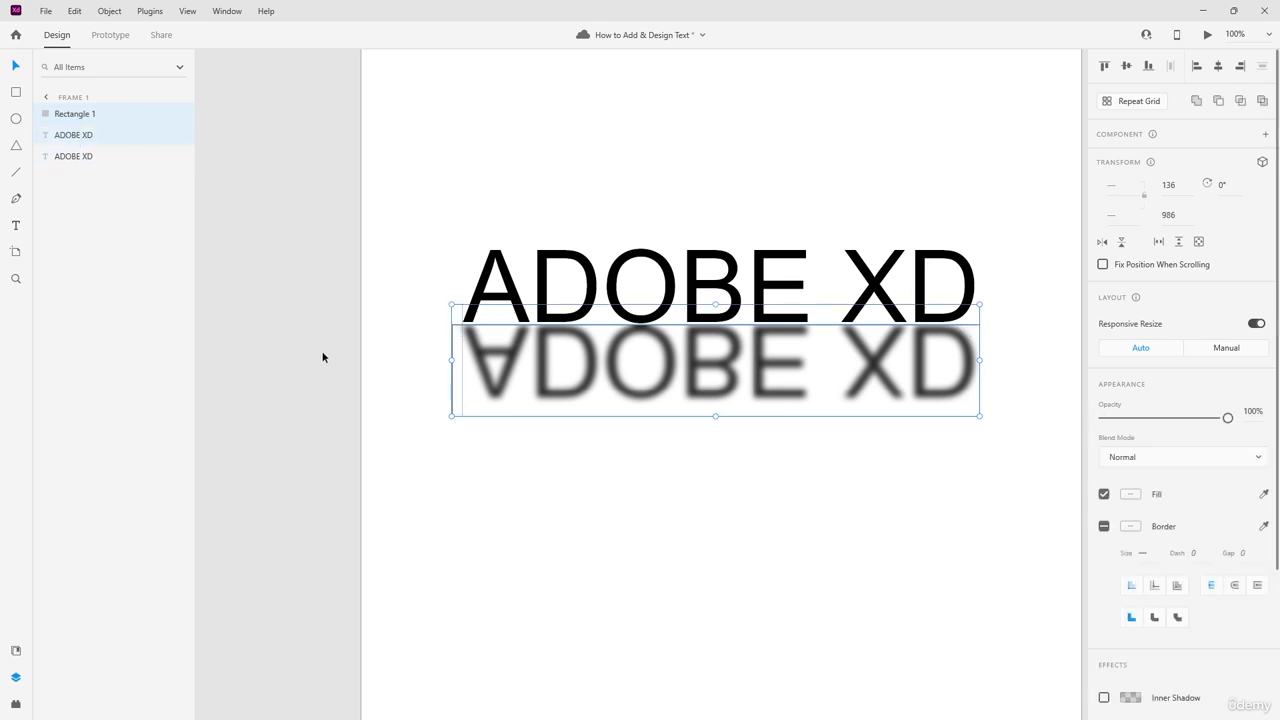
{"action": "key", "text": "ctrl+g"}
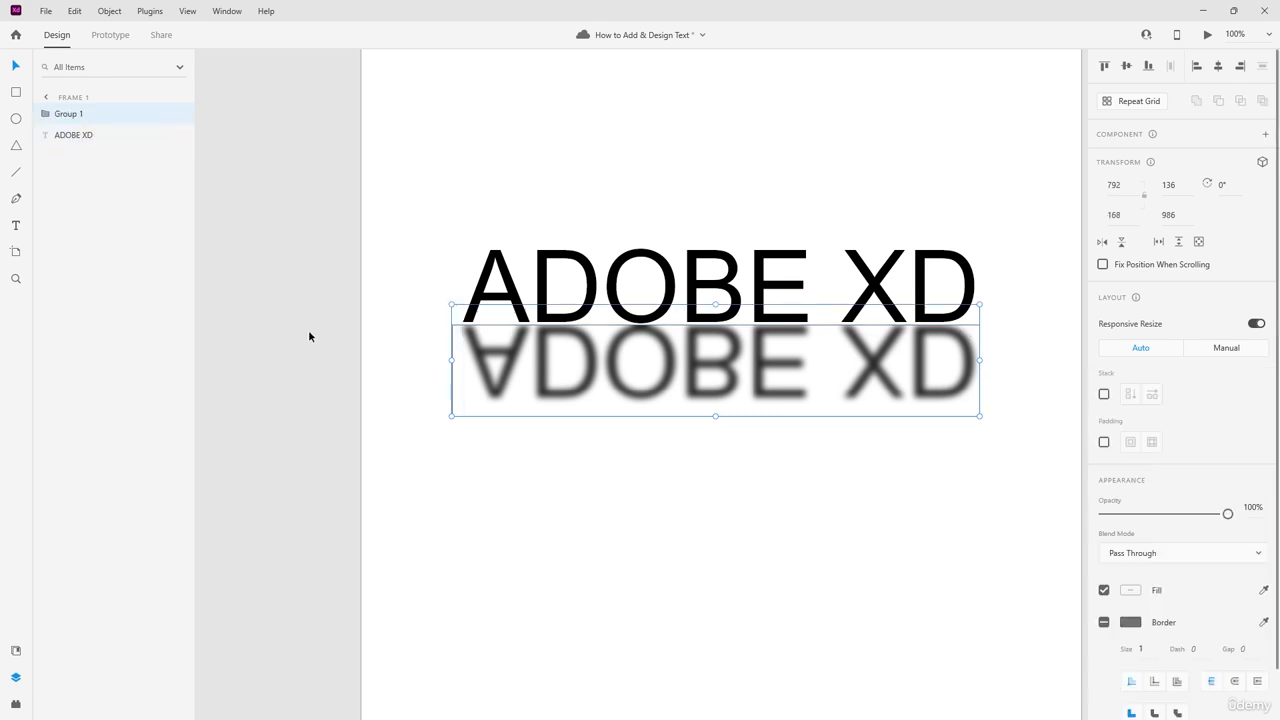
{"action": "double_click", "coordinate": [77, 114]}
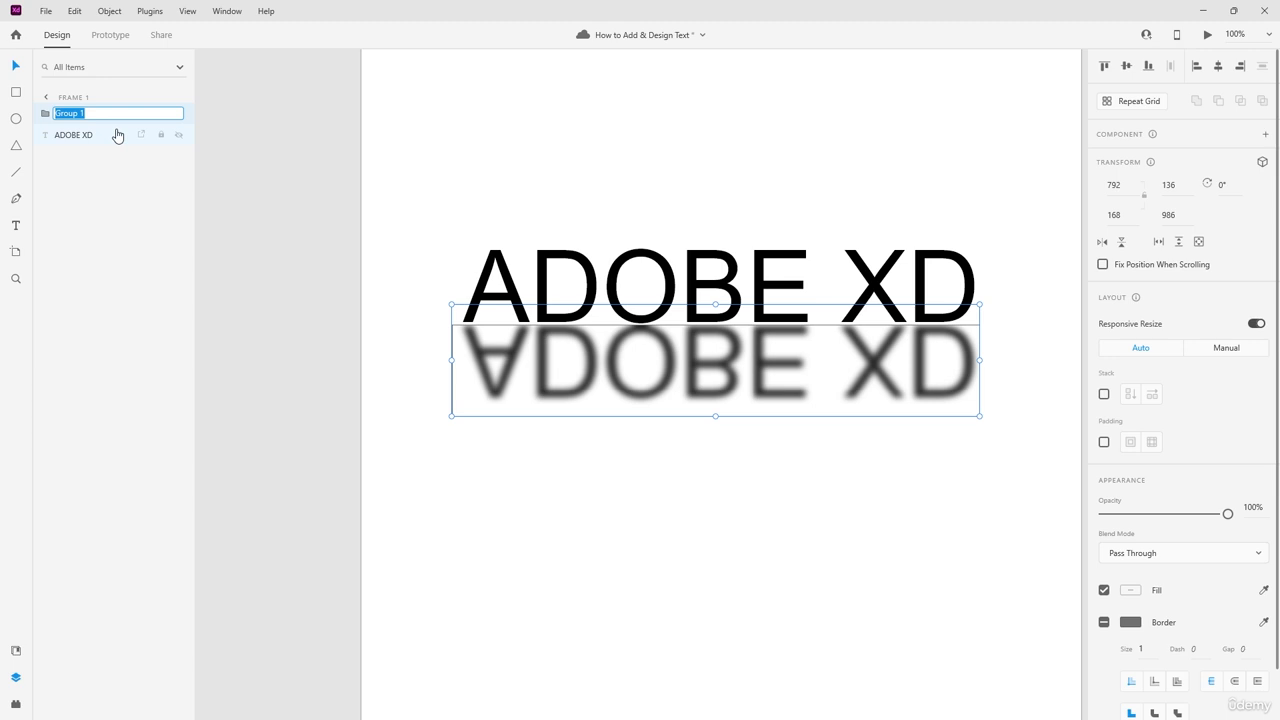
{"action": "type", "text": "Reflection"}
{"action": "key", "text": "Return"}
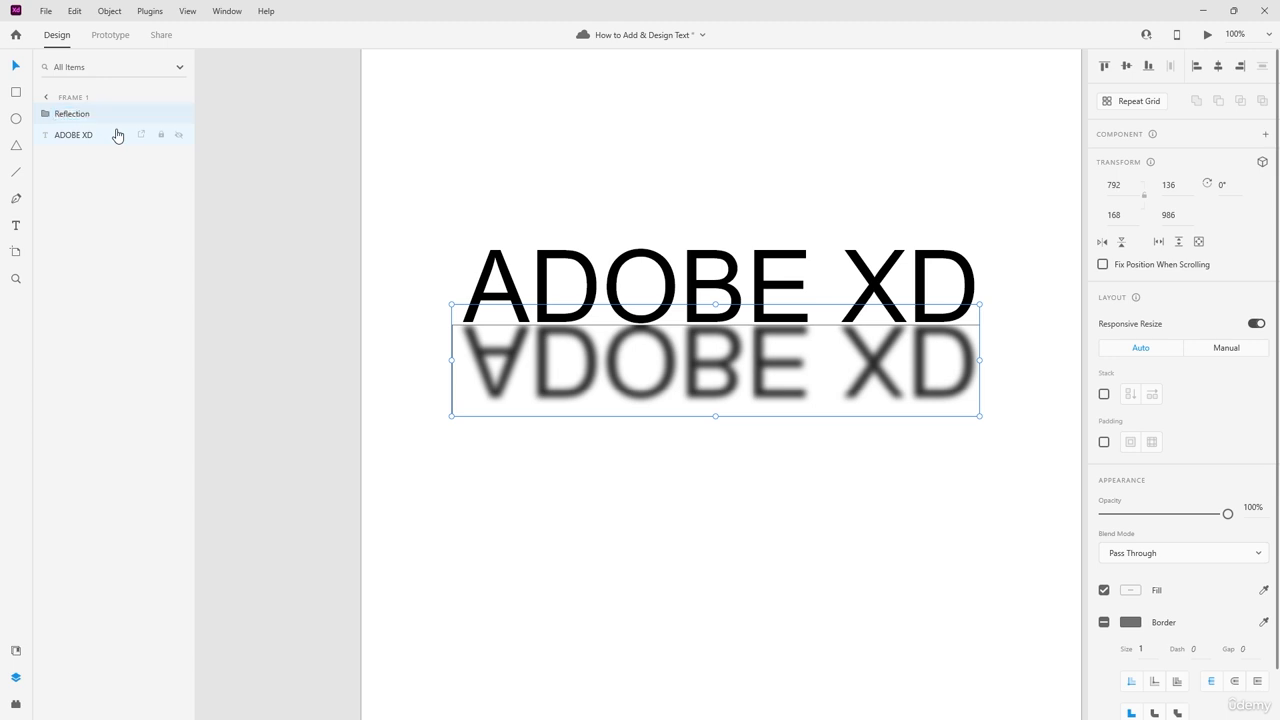
Step: Group the Reflection group with the upright ADOBE XD text, and expand and collapse the new group's contents
{"action": "left_click", "coordinate": [83, 135], "text": "shift"}
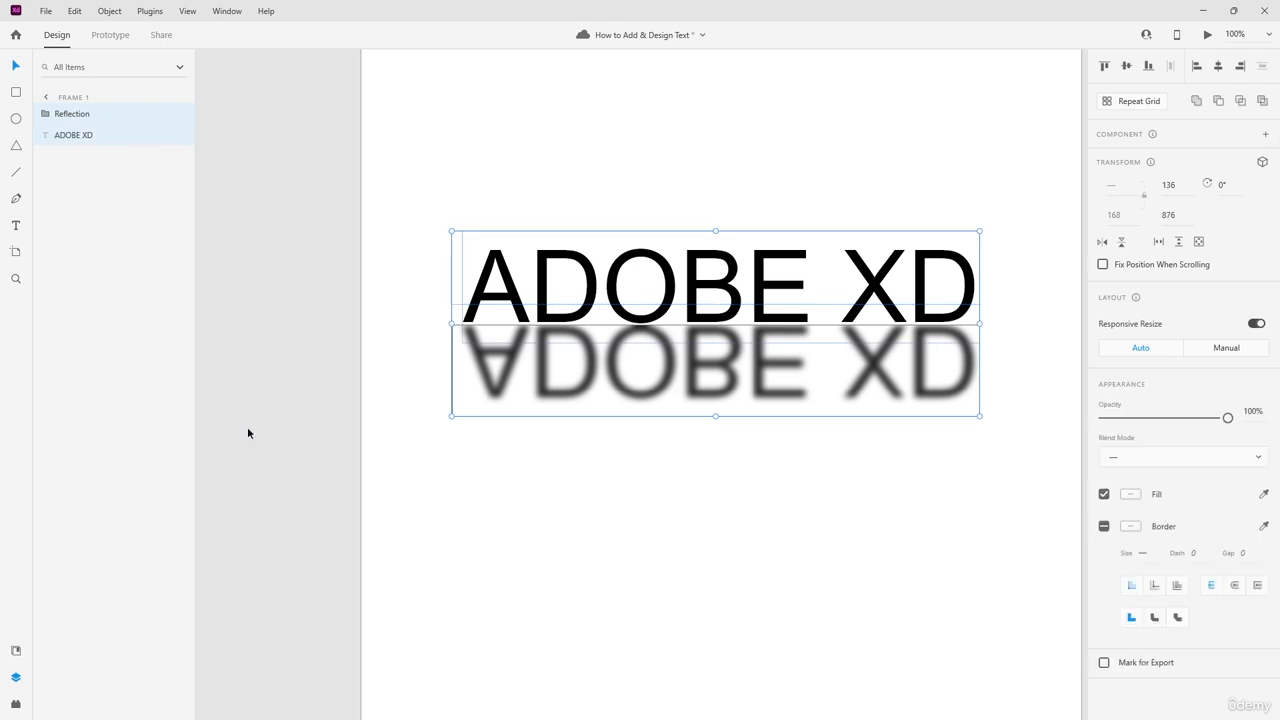
{"action": "key", "text": "ctrl+g"}
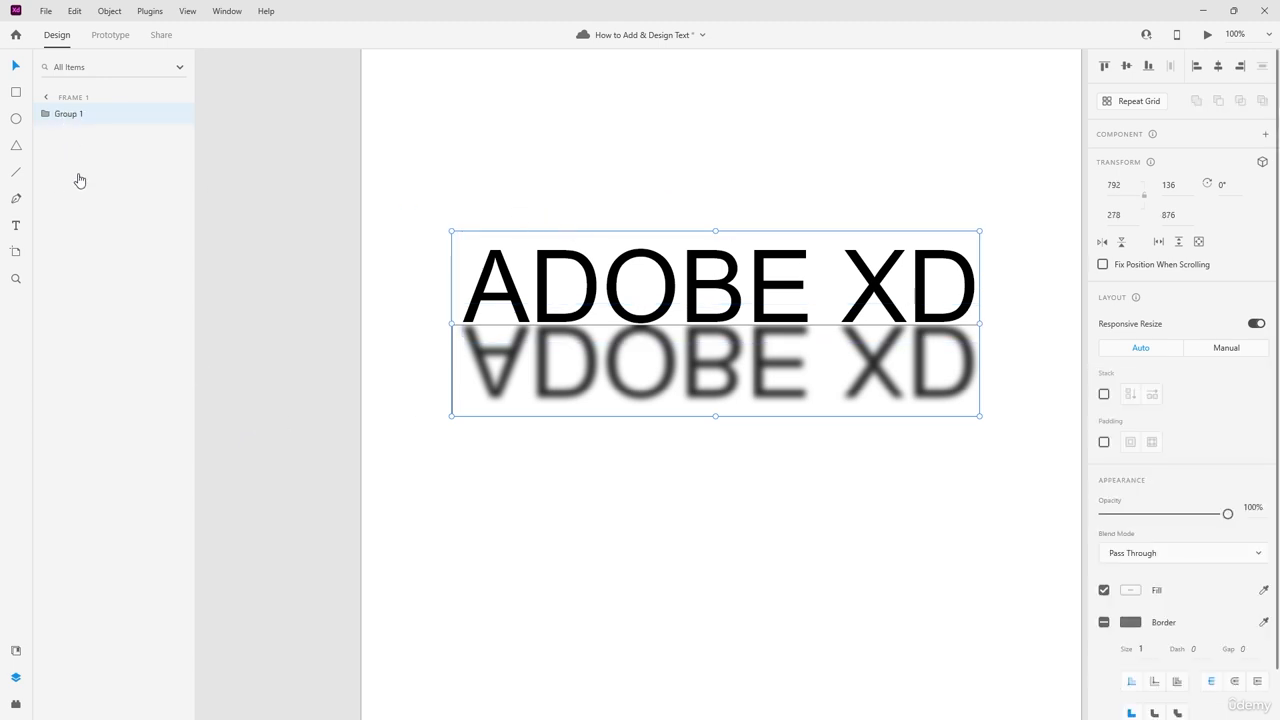
{"action": "left_click", "coordinate": [87, 115]}
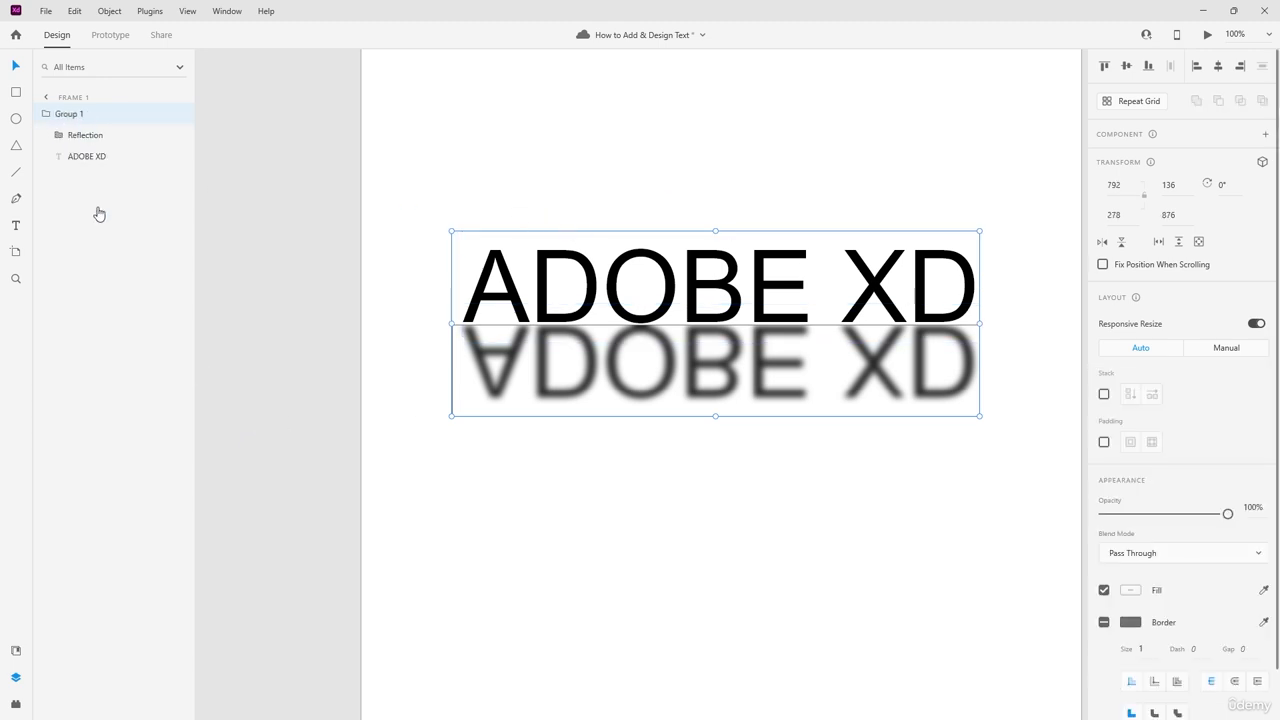
{"action": "left_click", "coordinate": [52, 118]}
{"action": "left_click", "coordinate": [47, 118]}
{"action": "left_click", "coordinate": [45, 117]}
{"action": "left_click", "coordinate": [45, 119]}
{"action": "left_click", "coordinate": [45, 119]}
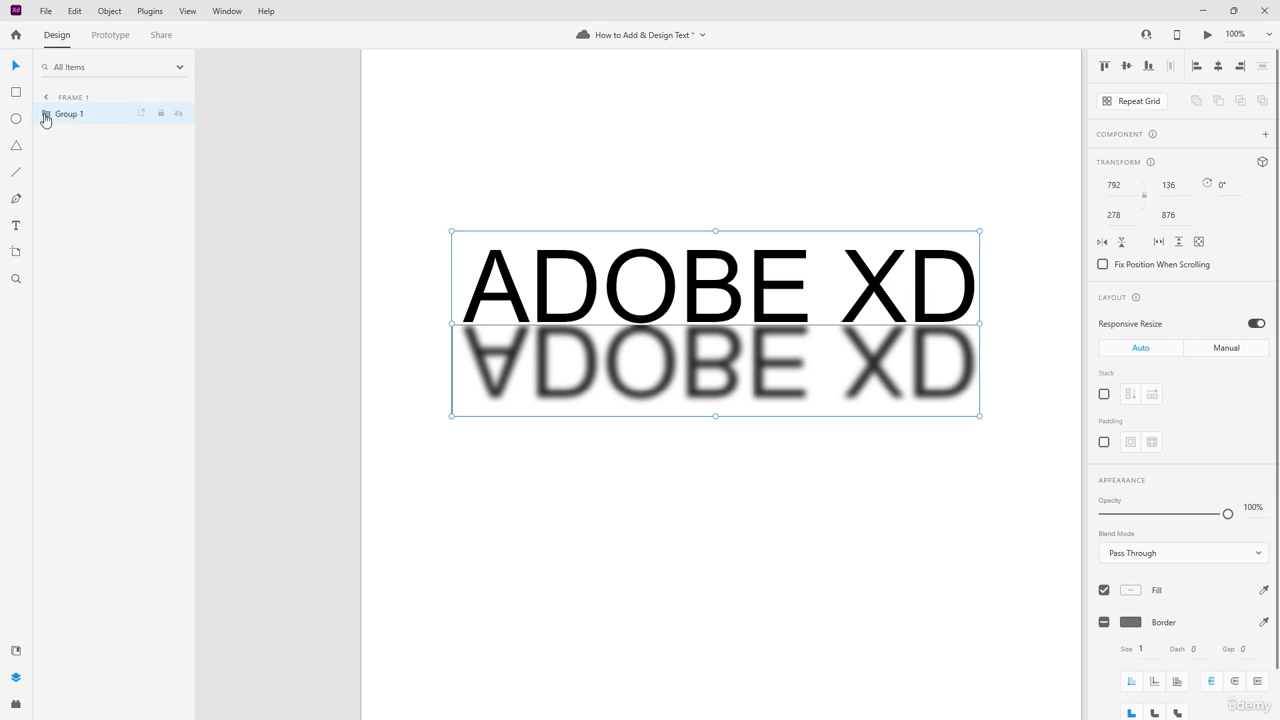
Step: Review the Reflection group nested in the outer group, collapse the contents, and deselect everything
{"action": "left_click", "coordinate": [44, 116]}
{"action": "left_click", "coordinate": [58, 135]}
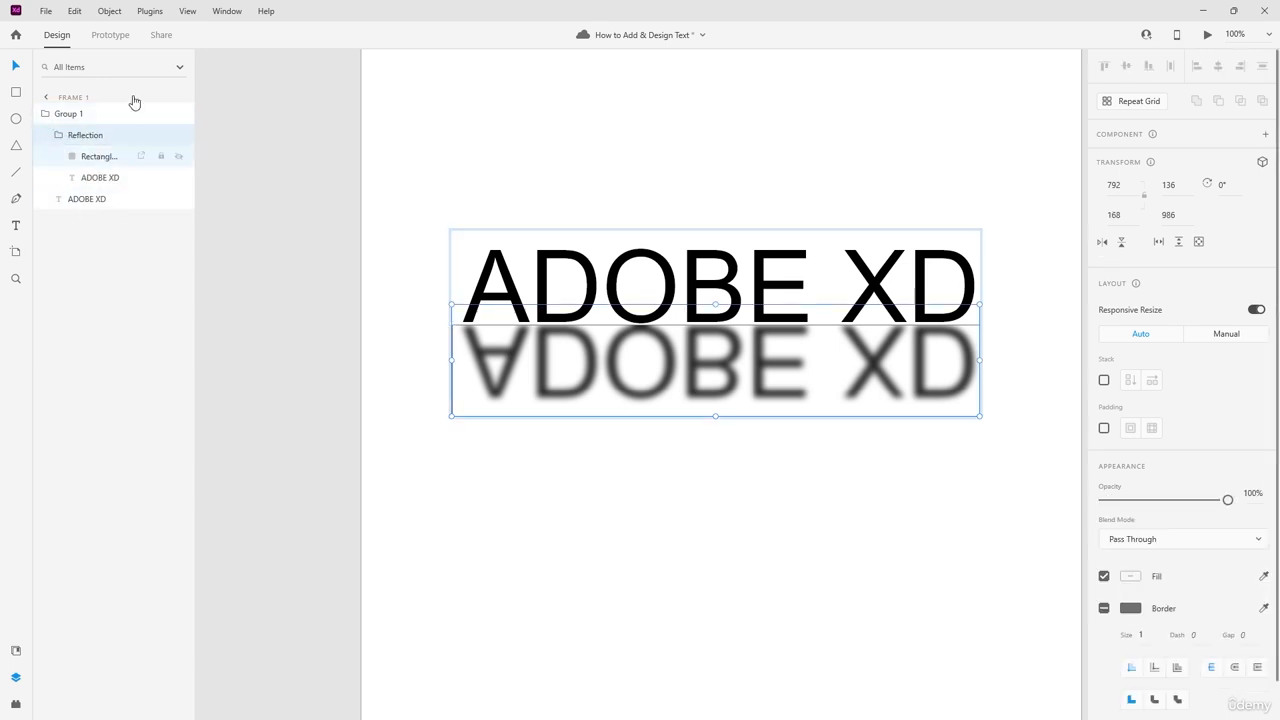
{"action": "left_click", "coordinate": [48, 120]}
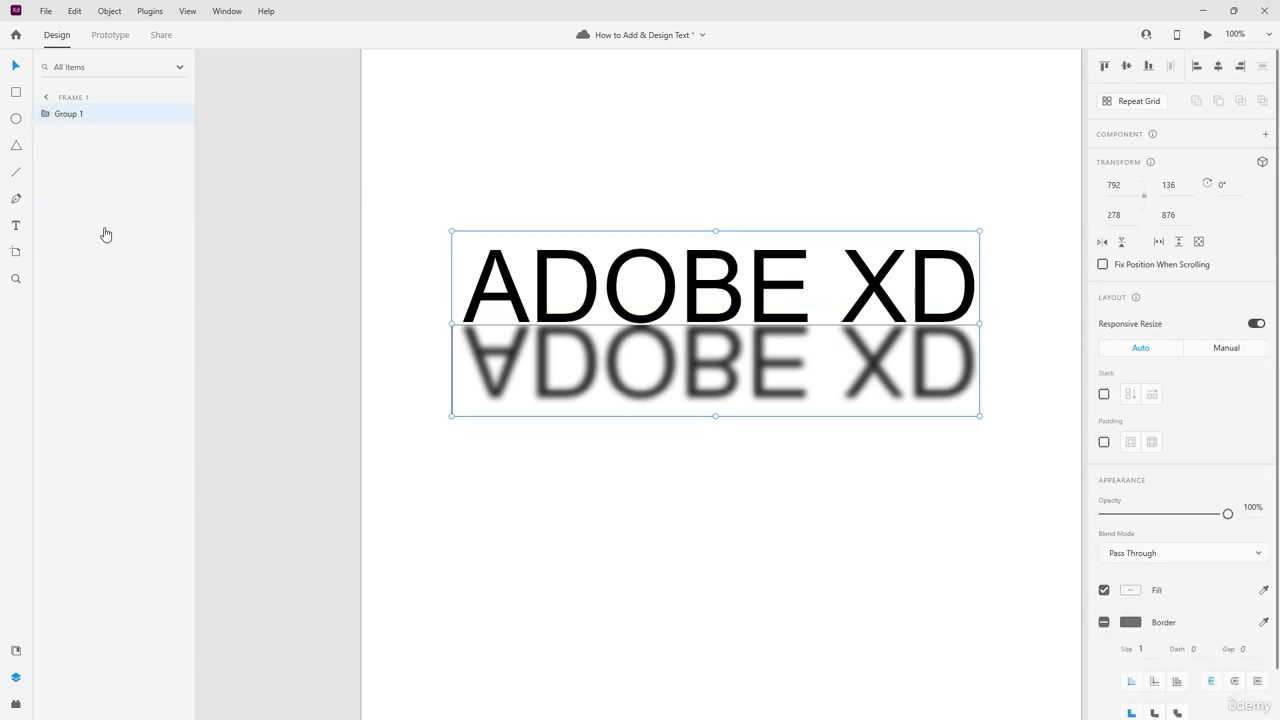
{"action": "scroll", "coordinate": [983, 380], "scroll_direction": "up", "scroll_amount": 3}
{"action": "left_click", "coordinate": [895, 517]}
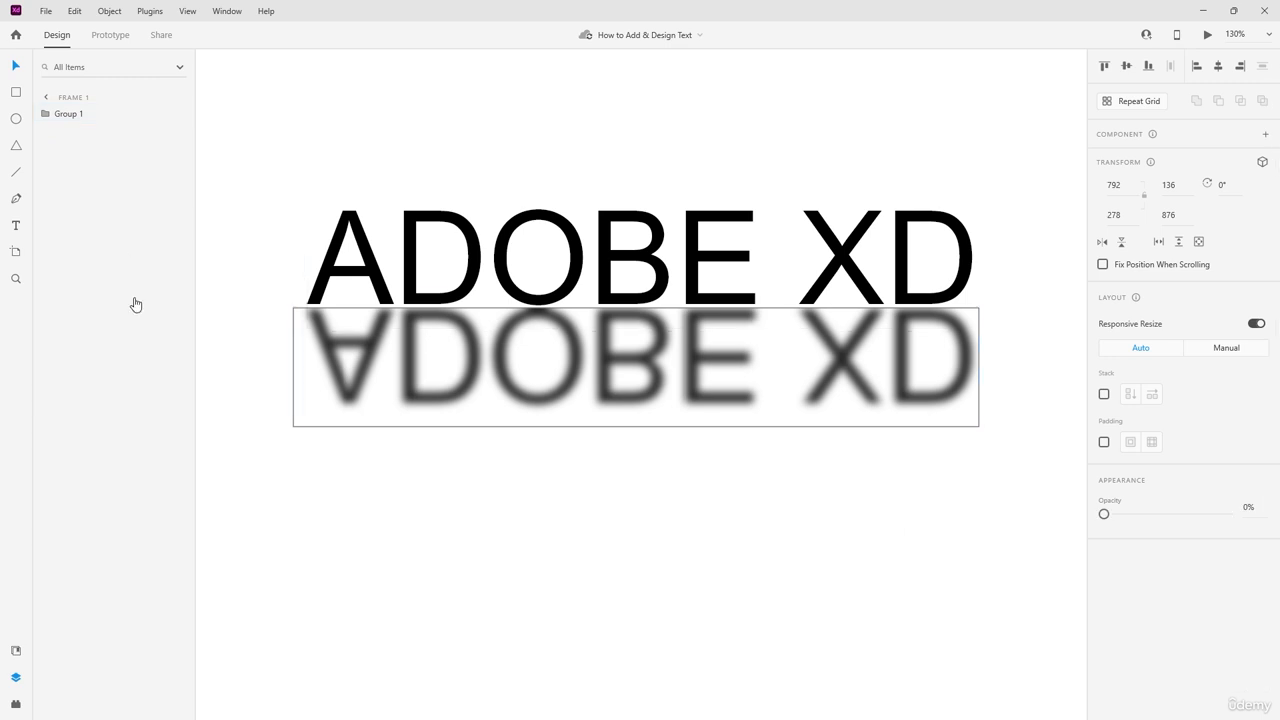
Step: Remove the border from the rectangle in the Reflection group, toggle its fill off and back on, and deselect it
{"action": "left_click", "coordinate": [295, 362]}
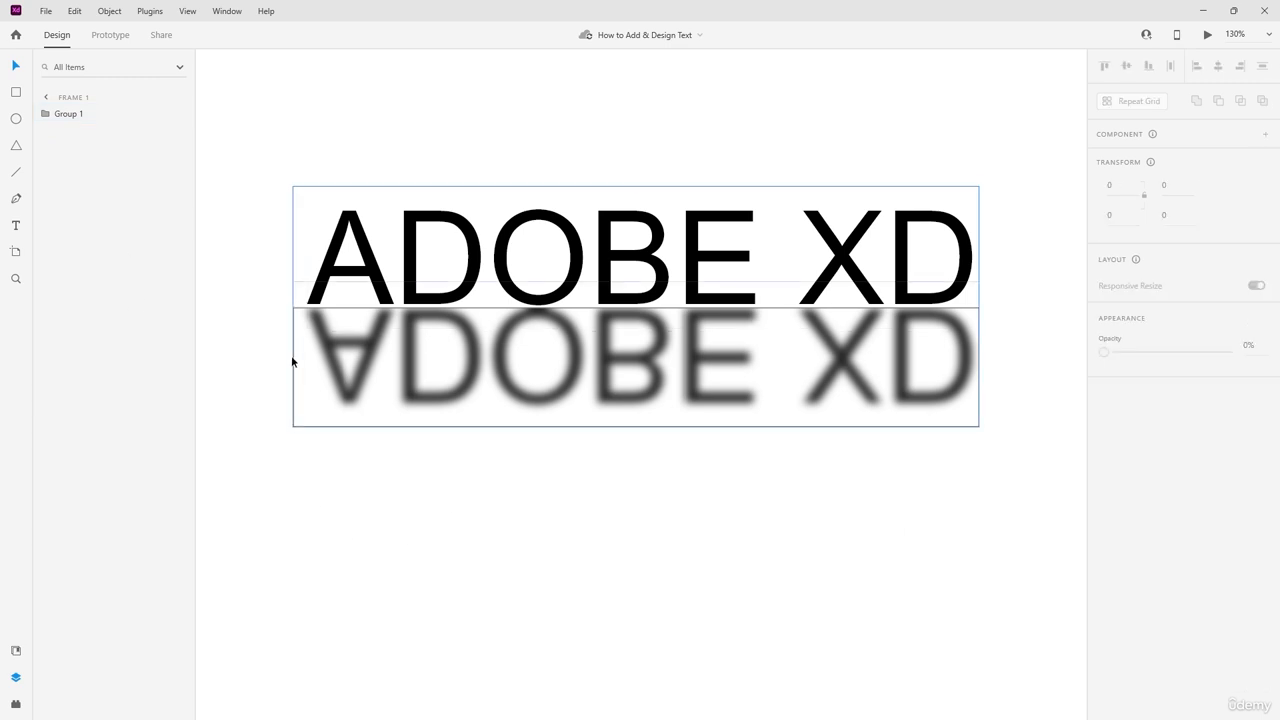
{"action": "left_click", "coordinate": [45, 117]}
{"action": "left_click", "coordinate": [84, 163]}
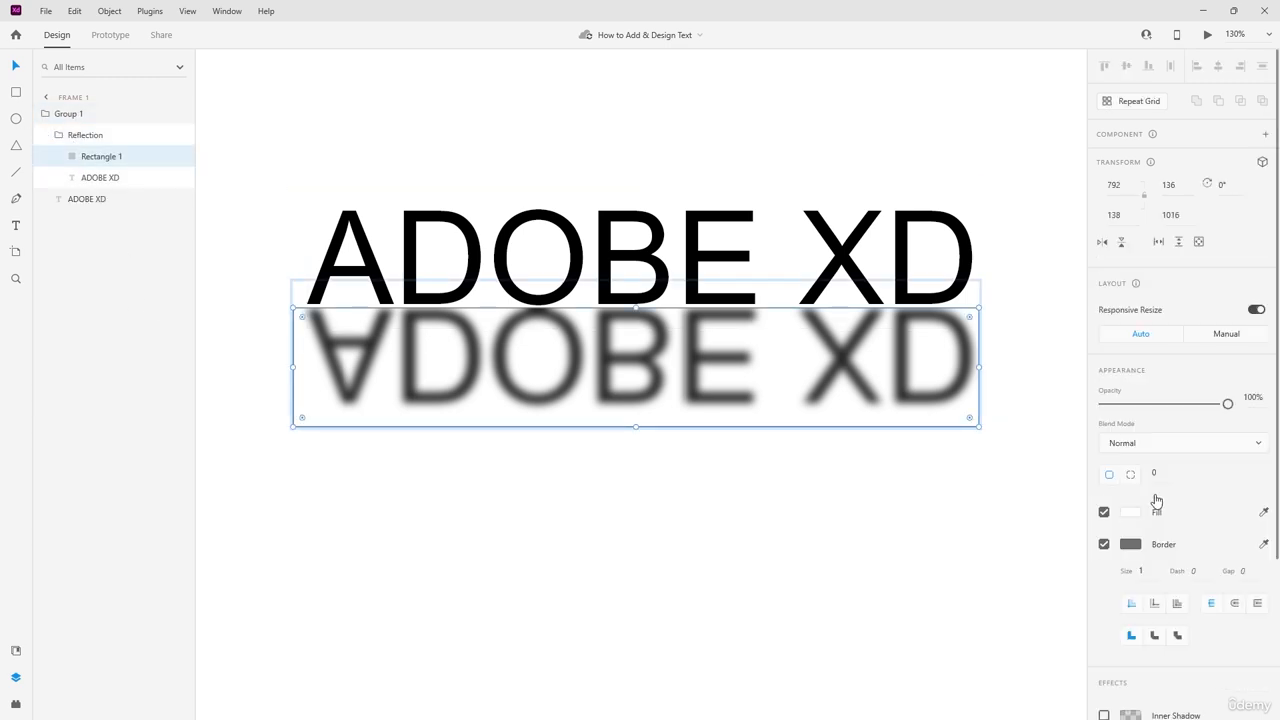
{"action": "left_click", "coordinate": [1104, 512]}
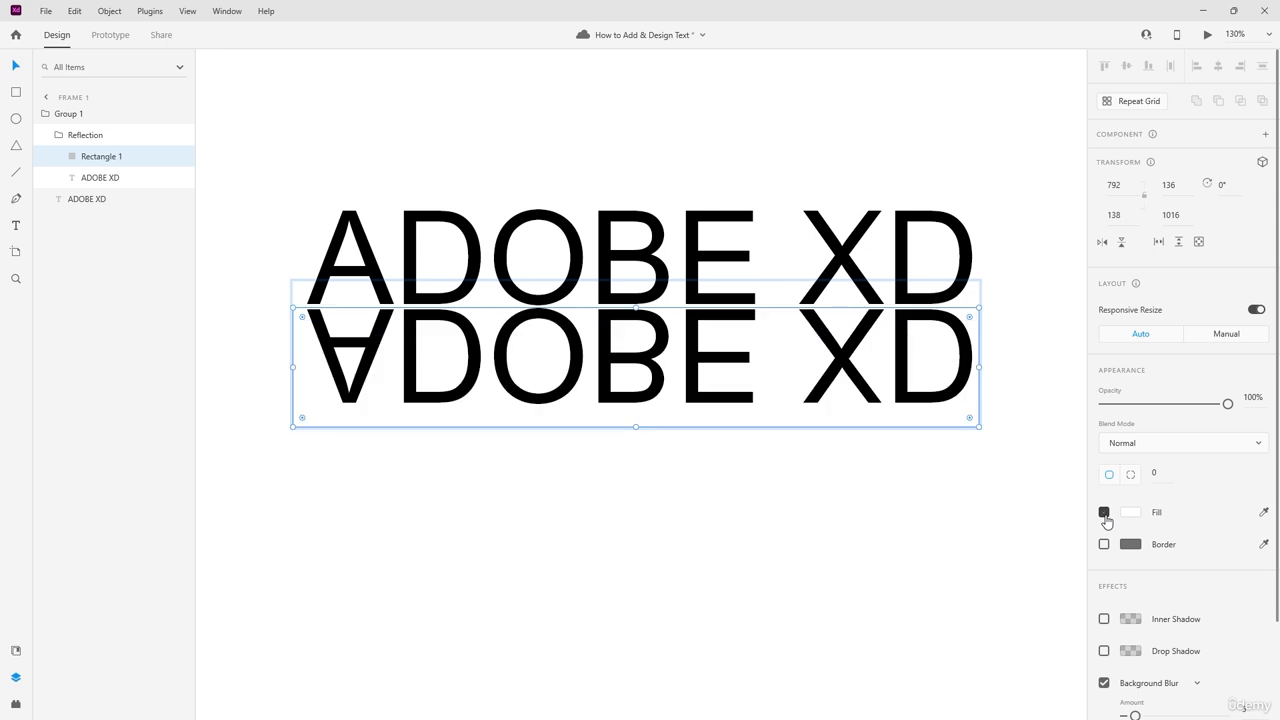
{"action": "scroll", "coordinate": [1141, 571], "scroll_direction": "down", "scroll_amount": 2}
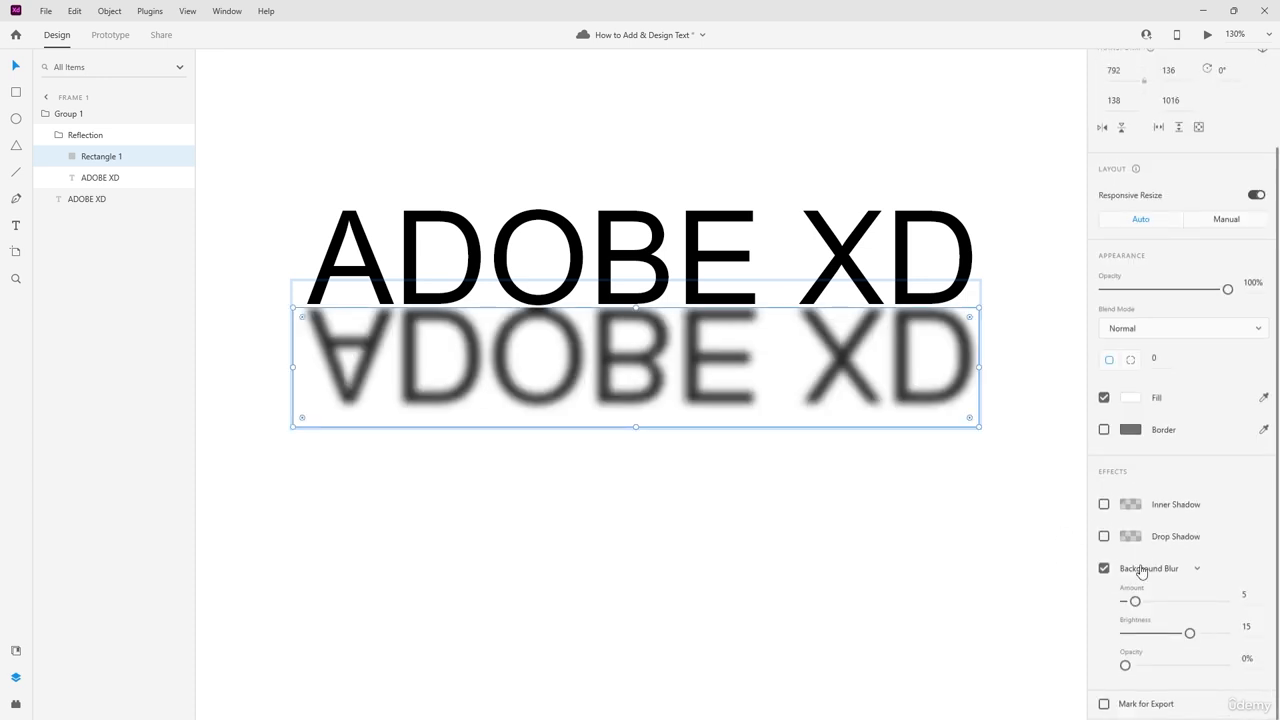
{"action": "left_click", "coordinate": [737, 551]}
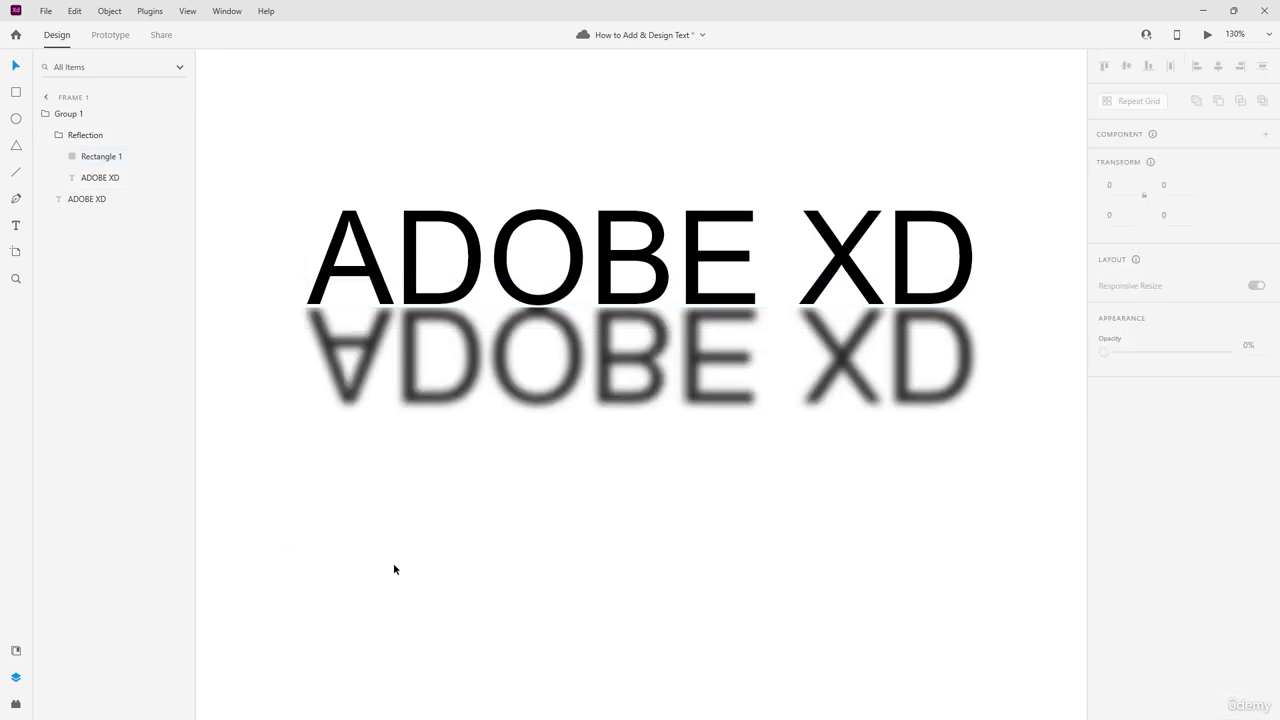
Step: Try stretching the flipped ADOBE XD text upward from its upper edge, undo the change, and deselect it
{"action": "scroll", "coordinate": [432, 460], "scroll_direction": "up", "scroll_amount": 1}
{"action": "scroll", "coordinate": [433, 460], "scroll_direction": "down", "scroll_amount": 3}
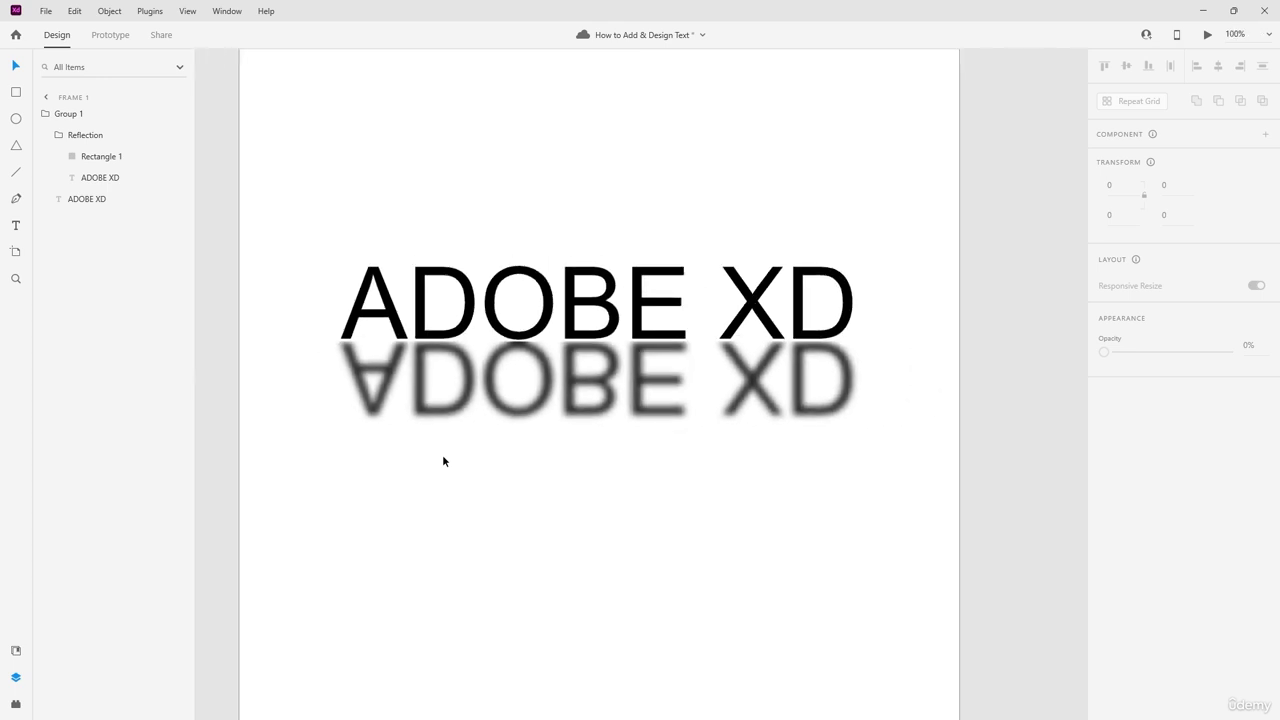
{"action": "scroll", "coordinate": [467, 332], "scroll_direction": "up", "scroll_amount": 1}
{"action": "left_click", "coordinate": [623, 423]}
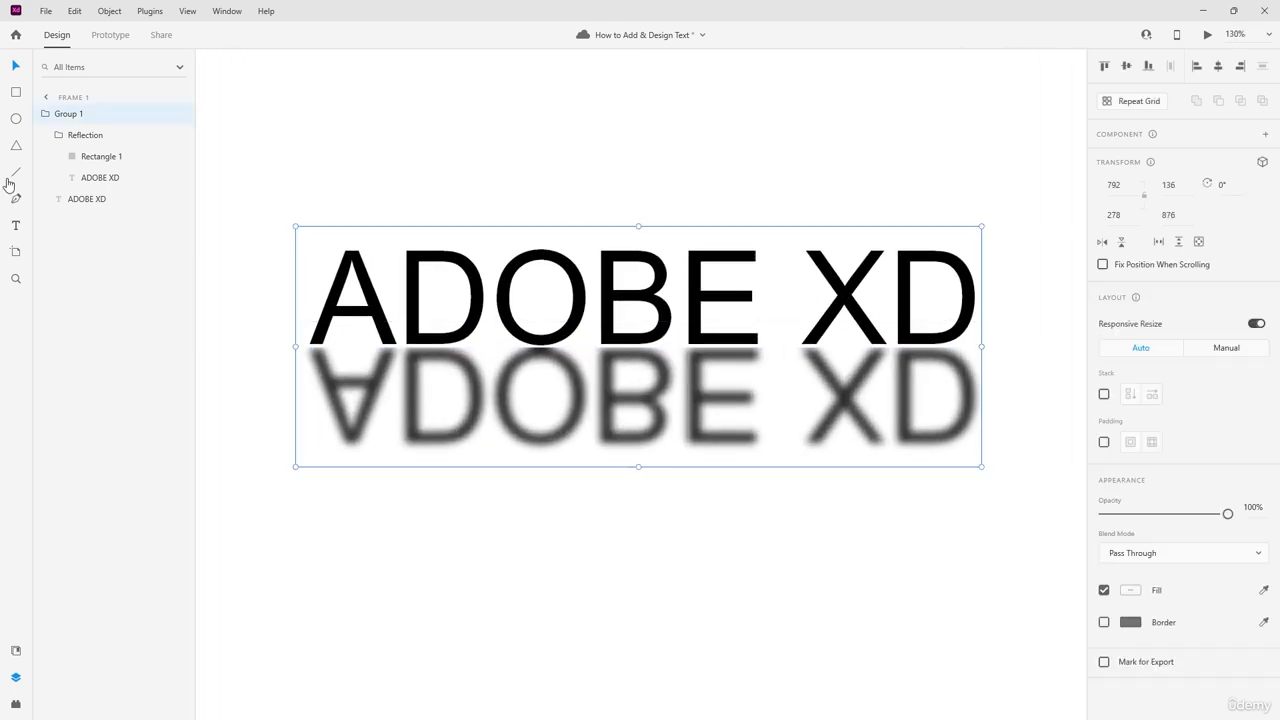
{"action": "left_click", "coordinate": [113, 178]}
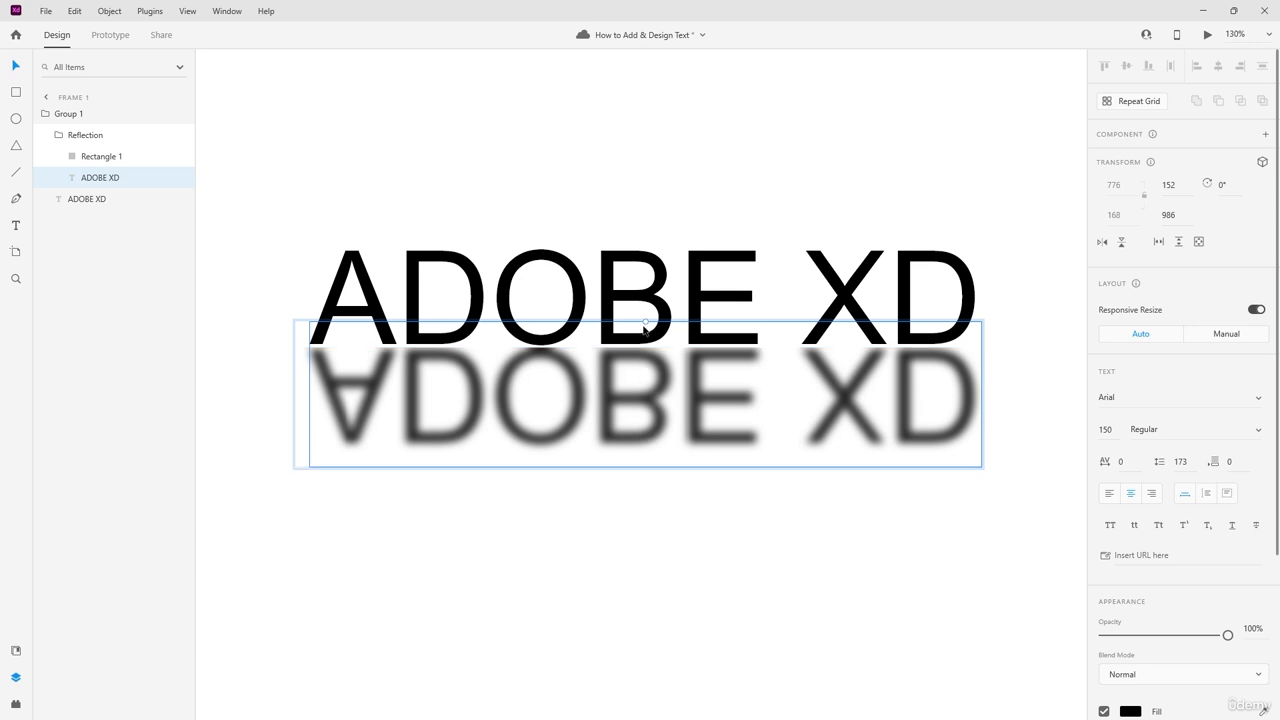
{"action": "left_click_drag", "start_coordinate": [645, 321], "coordinate": [645, 211]}
{"action": "key", "text": "ctrl+z"}
{"action": "left_click", "coordinate": [674, 586]}
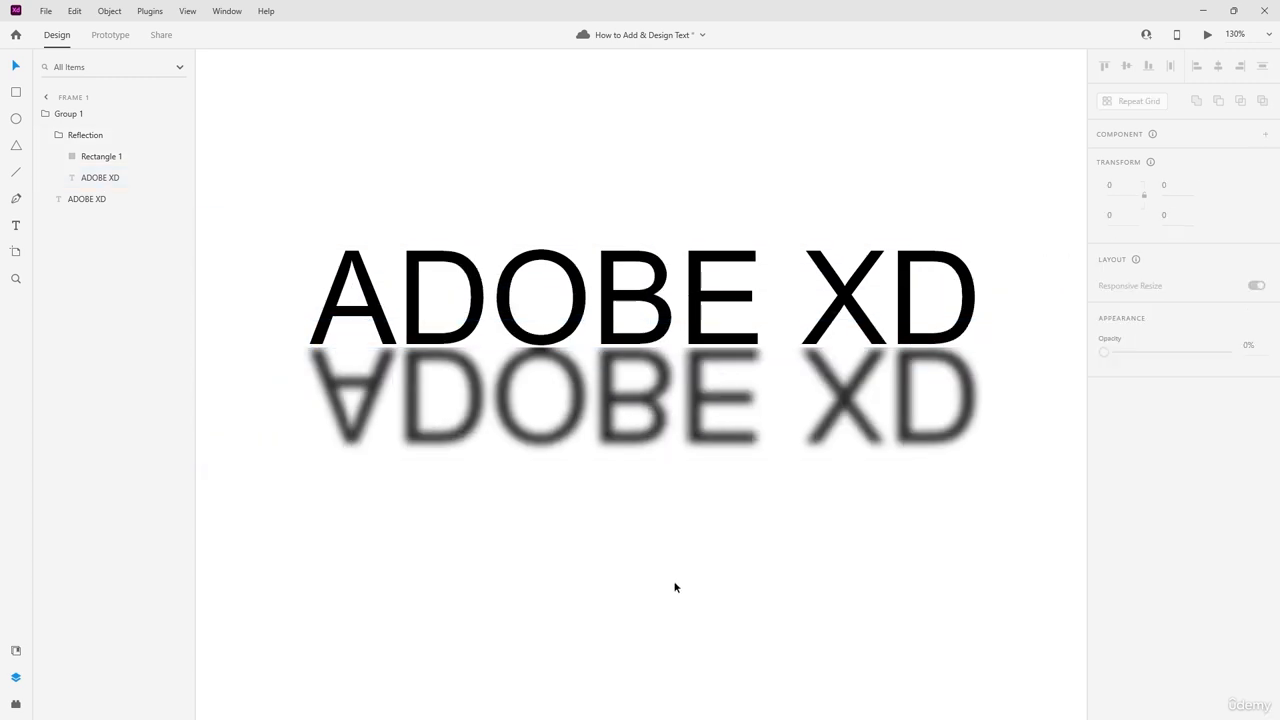
Step: Try stretching the whole Reflection group downward from its lower corner, undo the change, and deselect it
{"action": "left_click", "coordinate": [90, 136]}
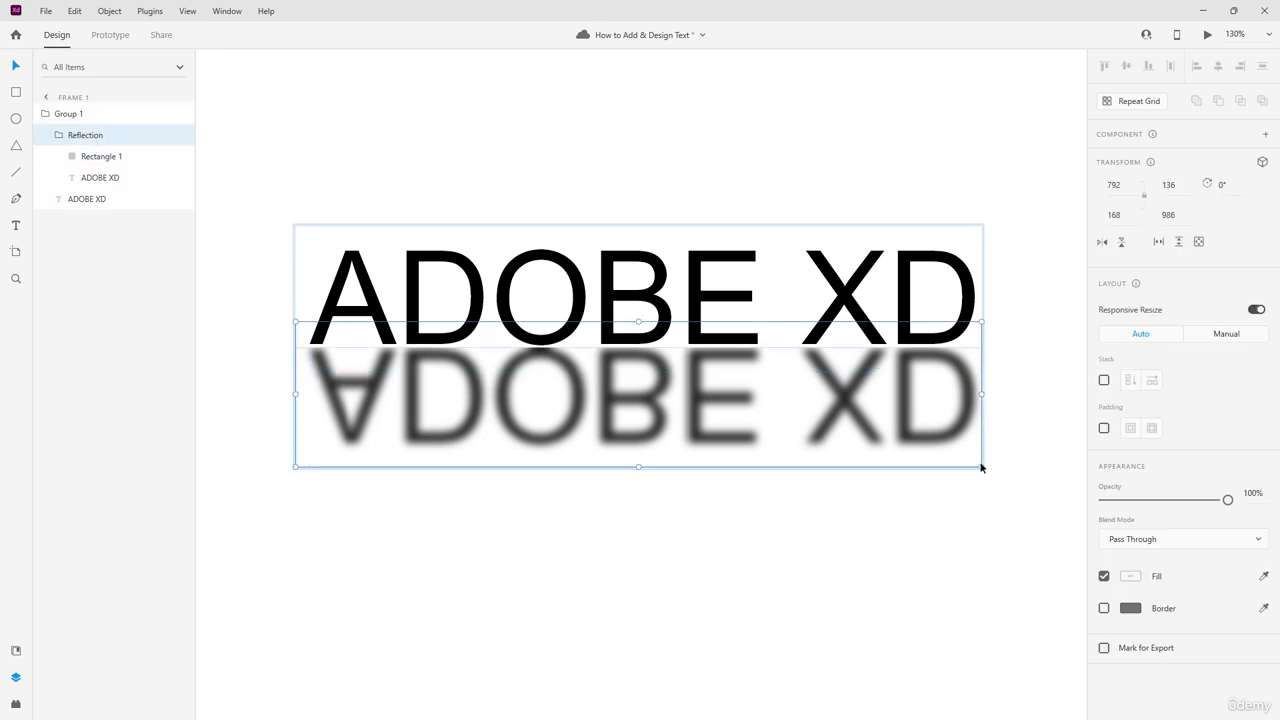
{"action": "left_click_drag", "start_coordinate": [981, 466], "coordinate": [981, 539]}
{"action": "key", "text": "ctrl+z"}
{"action": "left_click", "coordinate": [721, 602]}
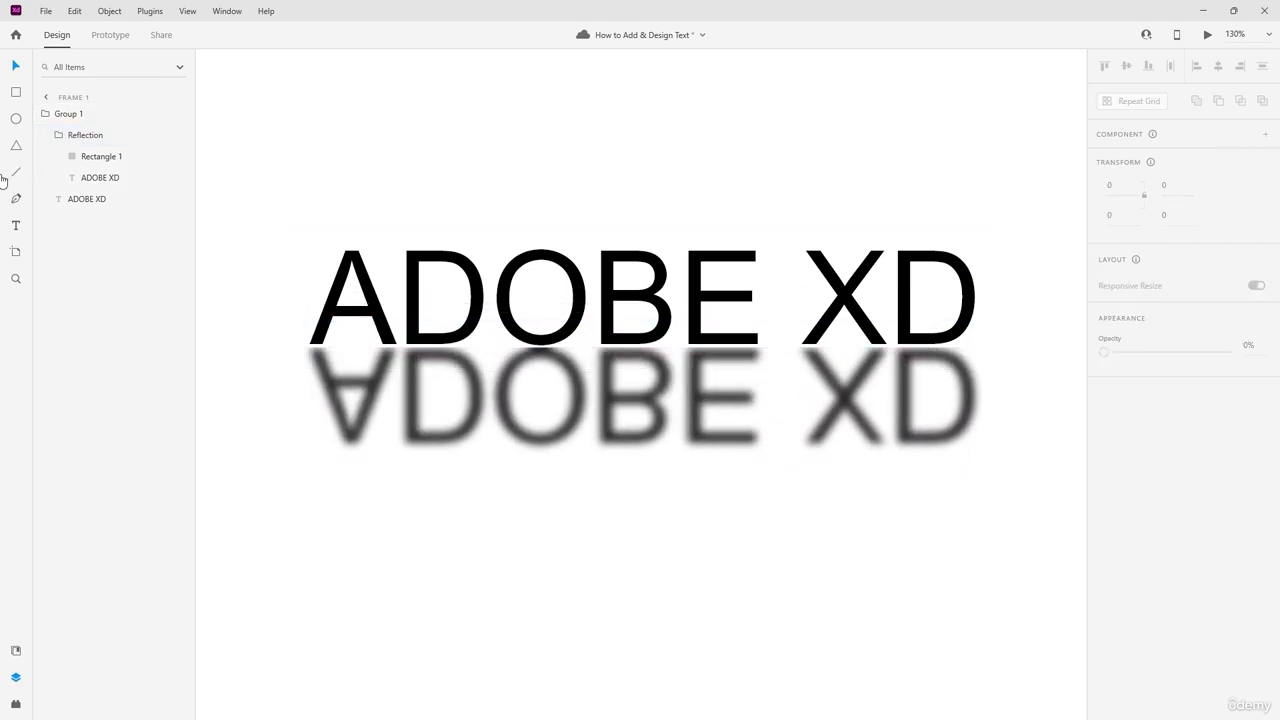
Step: Make the flipped ADOBE XD text a component, try enlarging it from its upper corner, and undo the resize
{"action": "left_click", "coordinate": [88, 178]}
{"action": "right_click", "coordinate": [86, 186]}
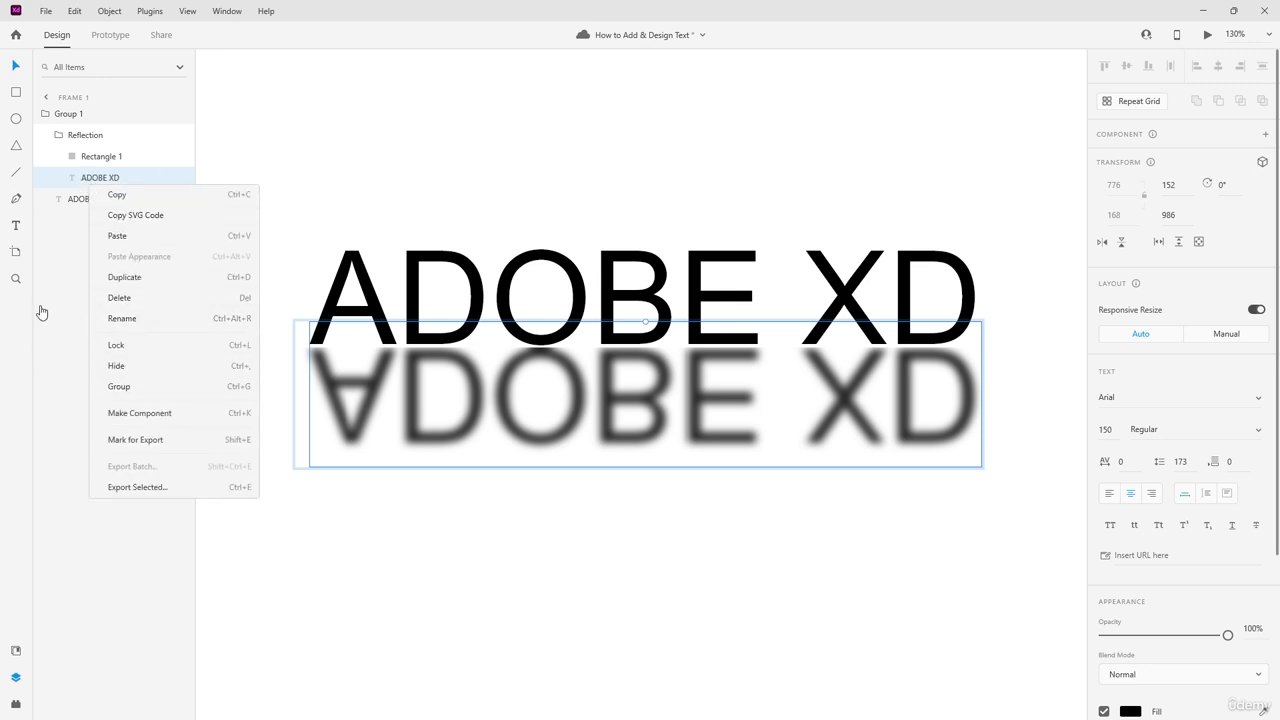
{"action": "left_click", "coordinate": [115, 412]}
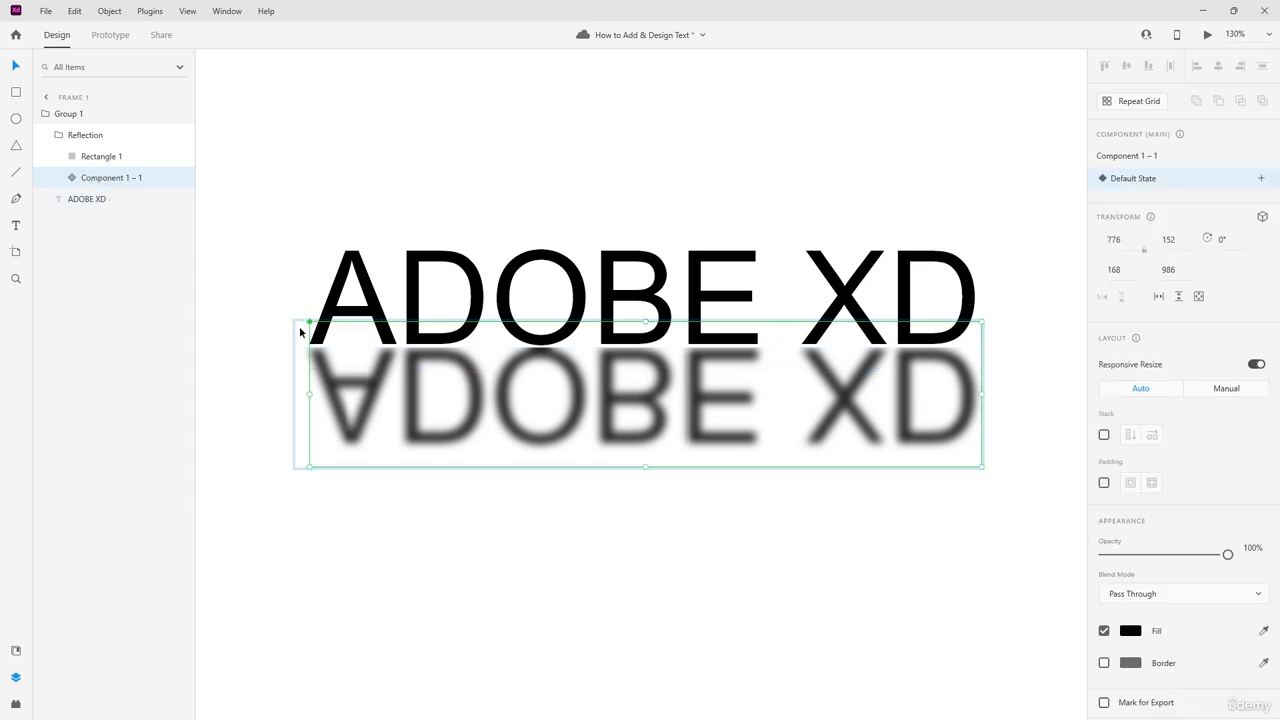
{"action": "left_click_drag", "start_coordinate": [308, 322], "coordinate": [285, 289]}
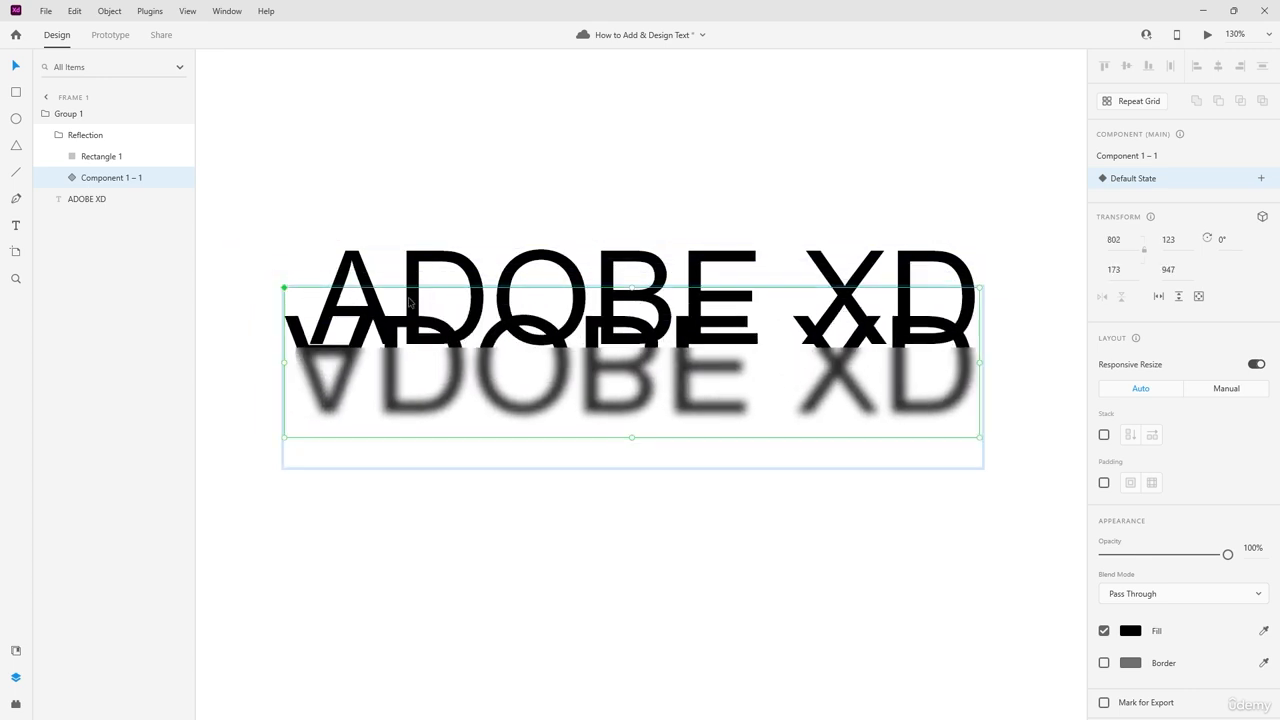
{"action": "key", "text": "ctrl+z"}
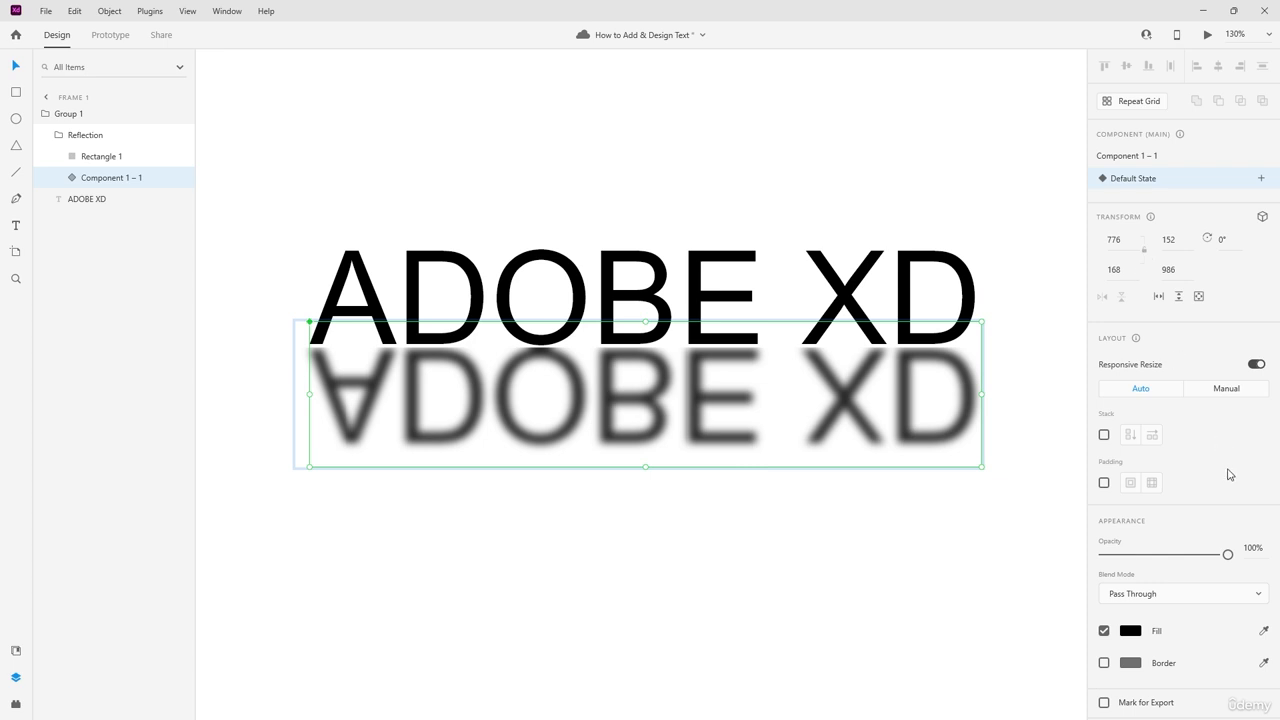
Step: Toggle the flipped text component's fill off and on, and undo the recent changes, including the component conversion
{"action": "left_click", "coordinate": [1104, 631]}
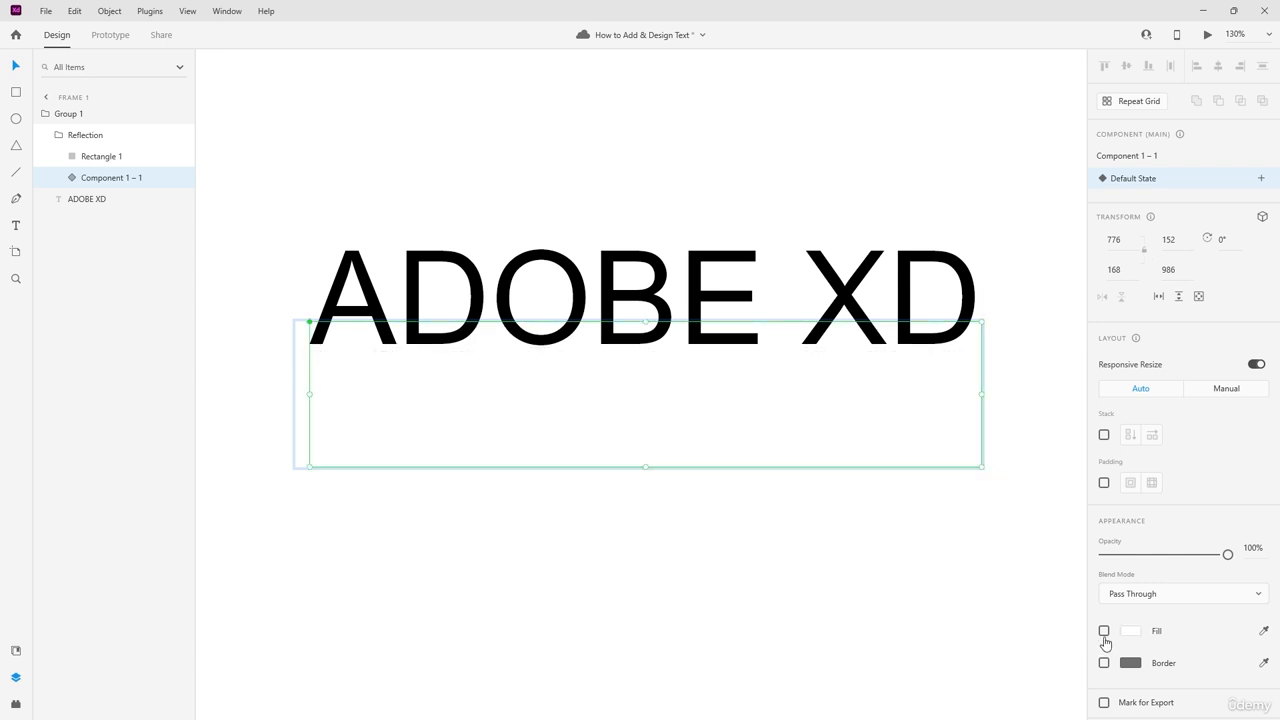
{"action": "left_click", "coordinate": [1104, 631]}
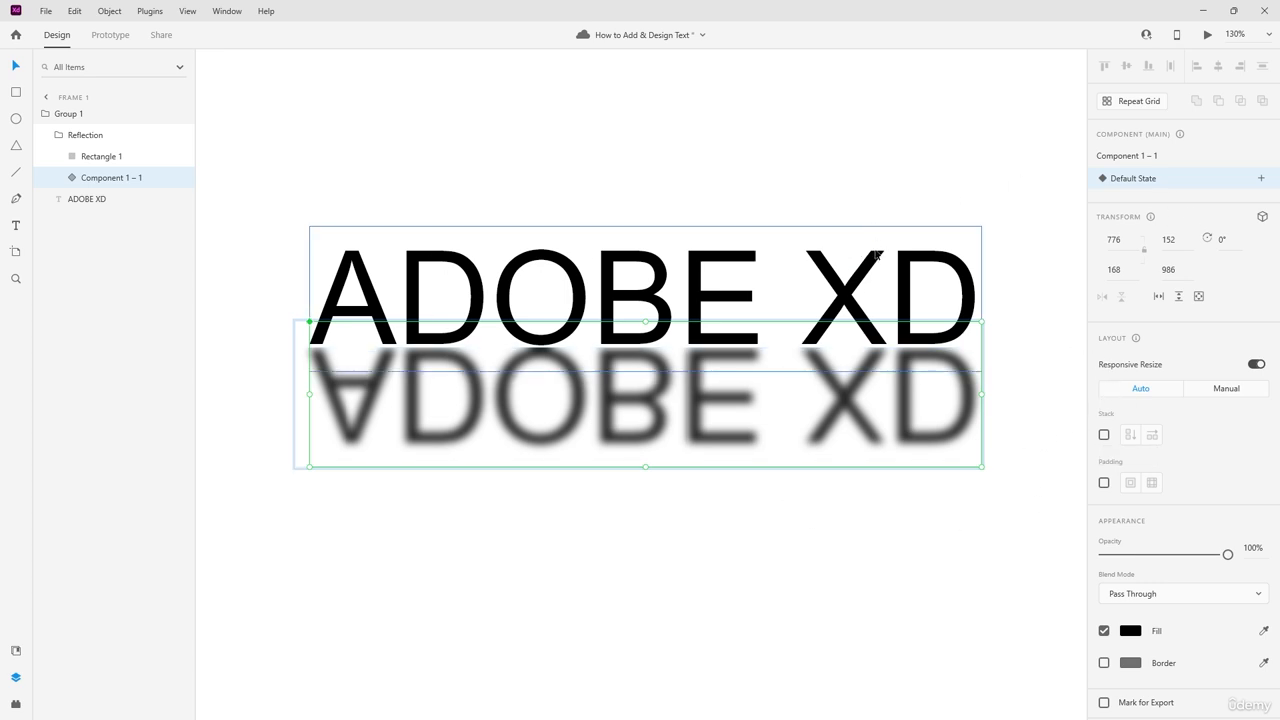
{"action": "key", "text": "ctrl+z"}
{"action": "key", "text": "ctrl+z"}
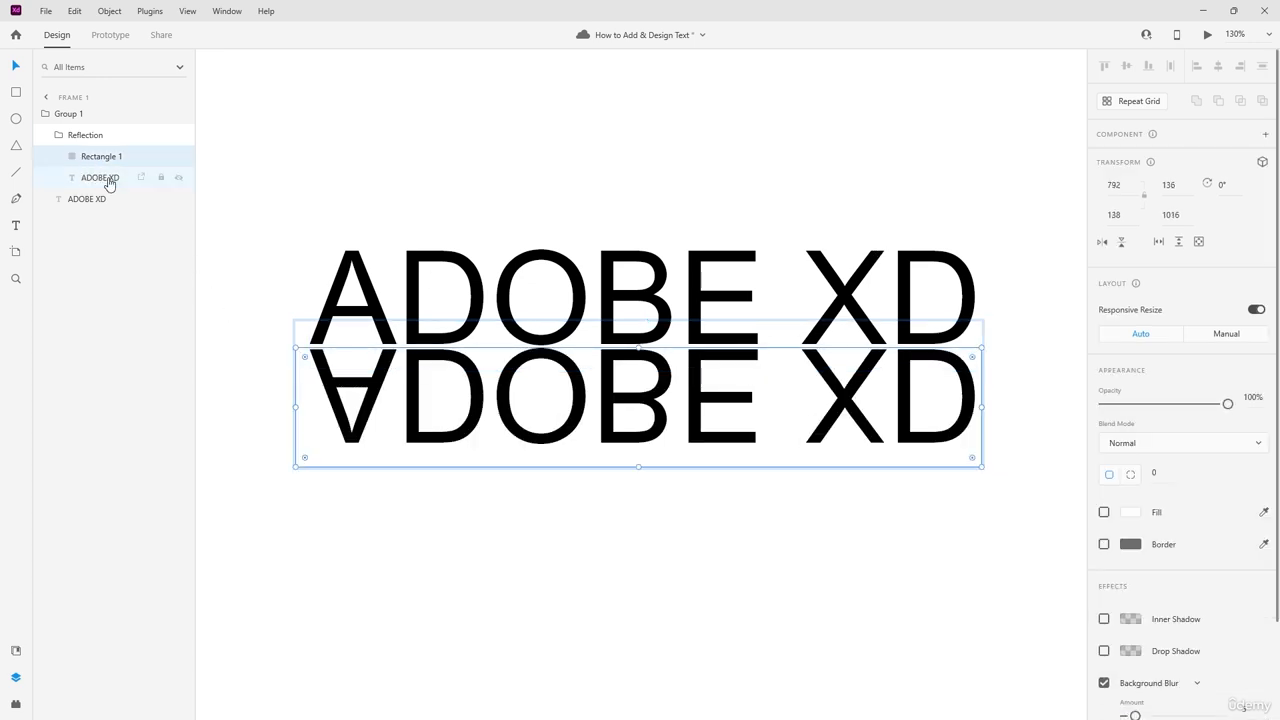
Step: Check the properties of the flipped text and the rectangle's background blur settings, and deselect the rectangle
{"action": "left_click", "coordinate": [106, 178]}
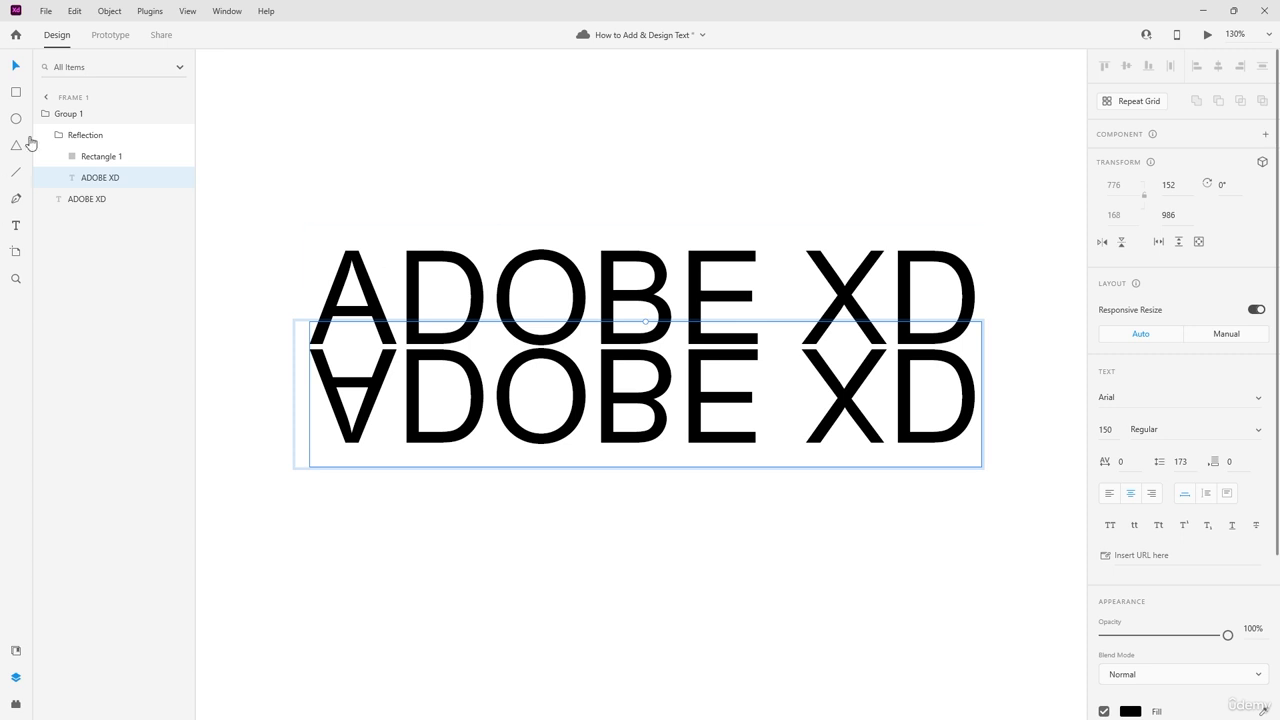
{"action": "left_click", "coordinate": [100, 157]}
{"action": "scroll", "coordinate": [1143, 483], "scroll_direction": "down", "scroll_amount": 2}
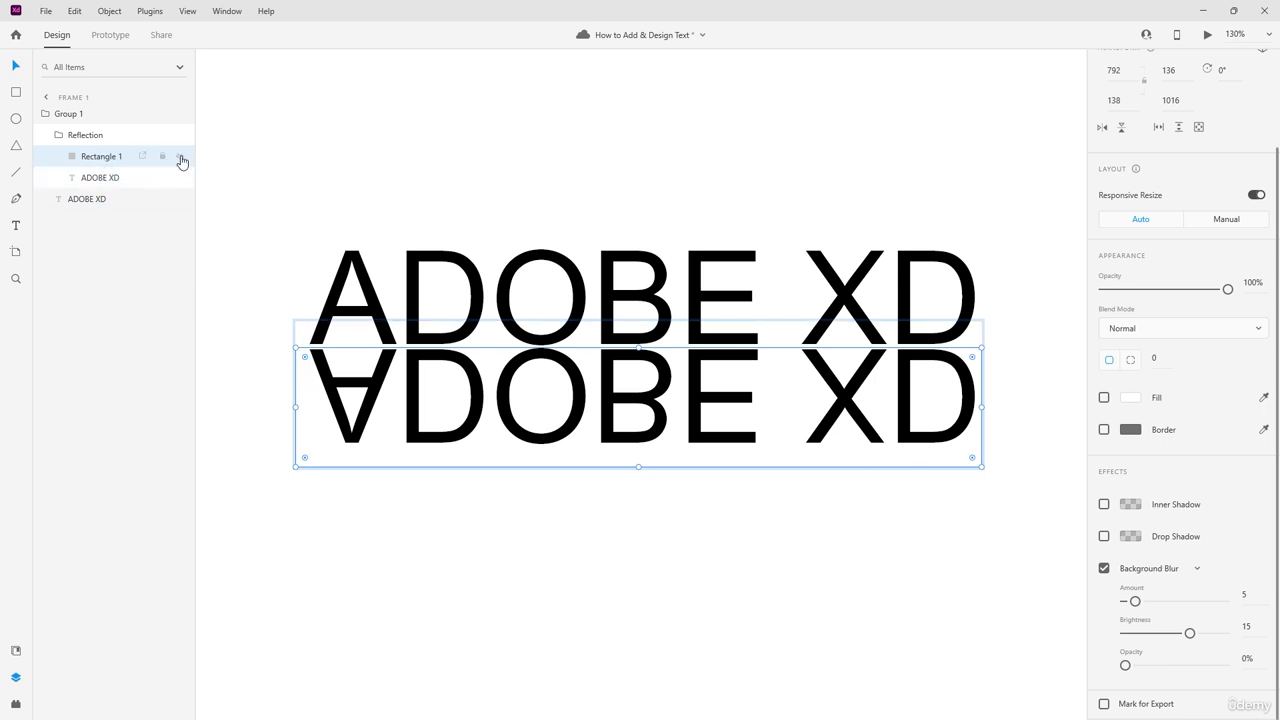
{"action": "left_click", "coordinate": [224, 427]}
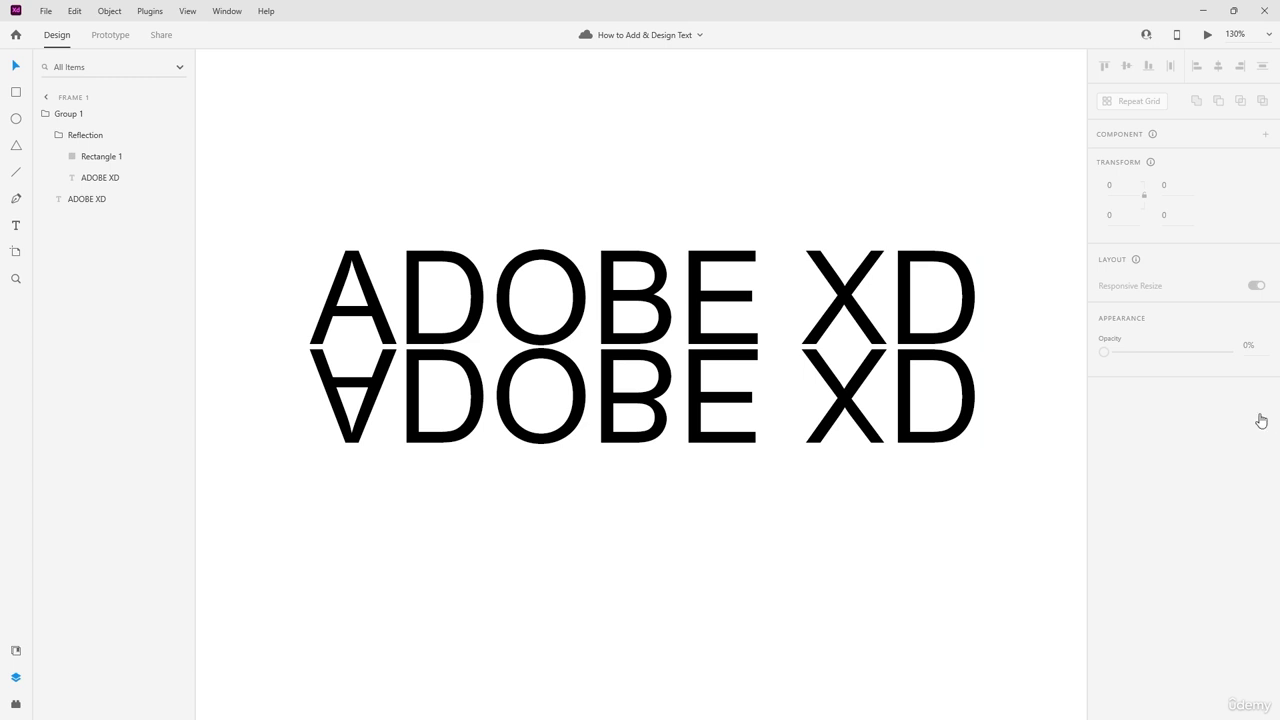
Step: Toggle the rectangle's background blur off and back on, and check the artboard in the preview window
{"action": "left_click", "coordinate": [311, 392]}
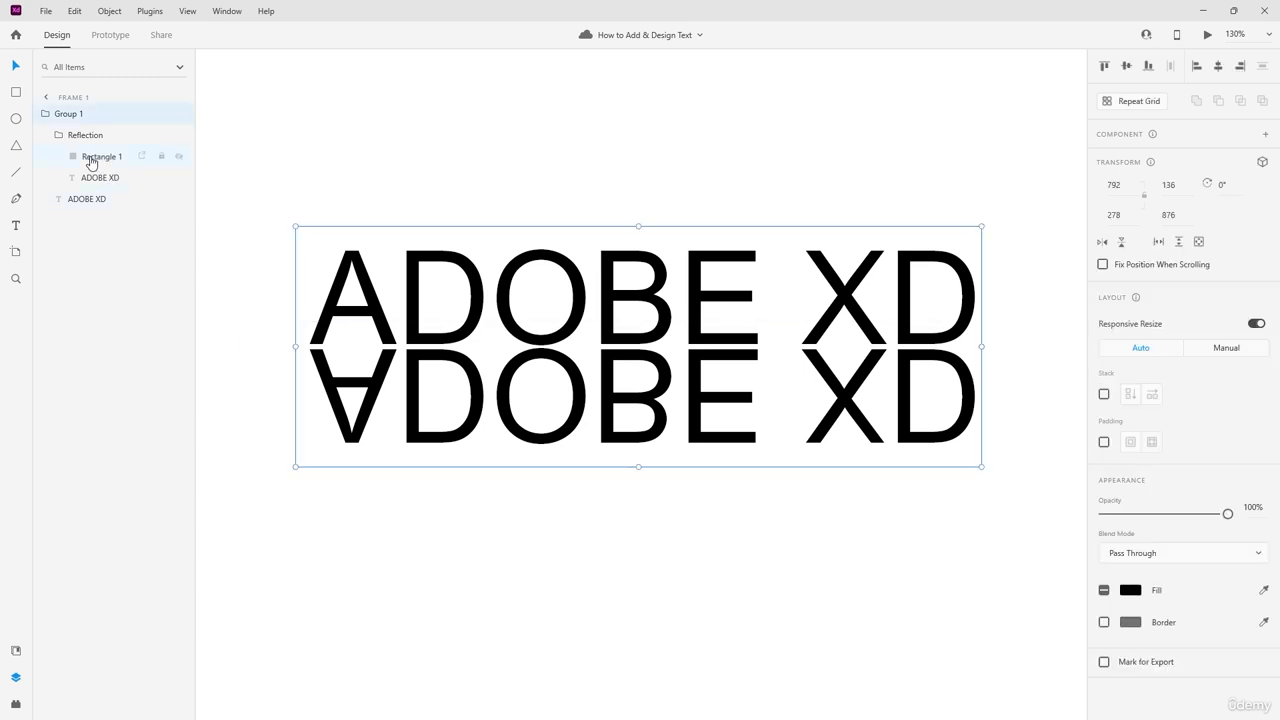
{"action": "left_click", "coordinate": [95, 158]}
{"action": "left_click", "coordinate": [1104, 683]}
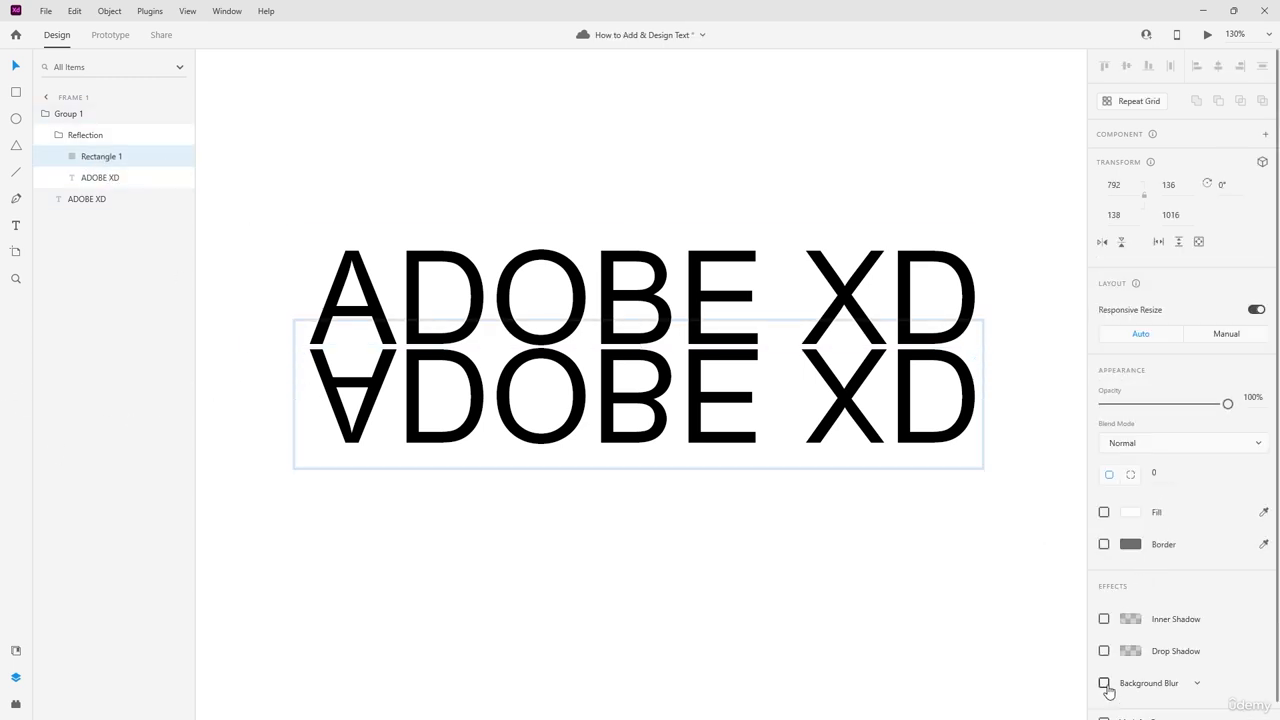
{"action": "left_click", "coordinate": [1104, 683]}
{"action": "scroll", "coordinate": [636, 394], "scroll_direction": "down", "scroll_amount": 3}
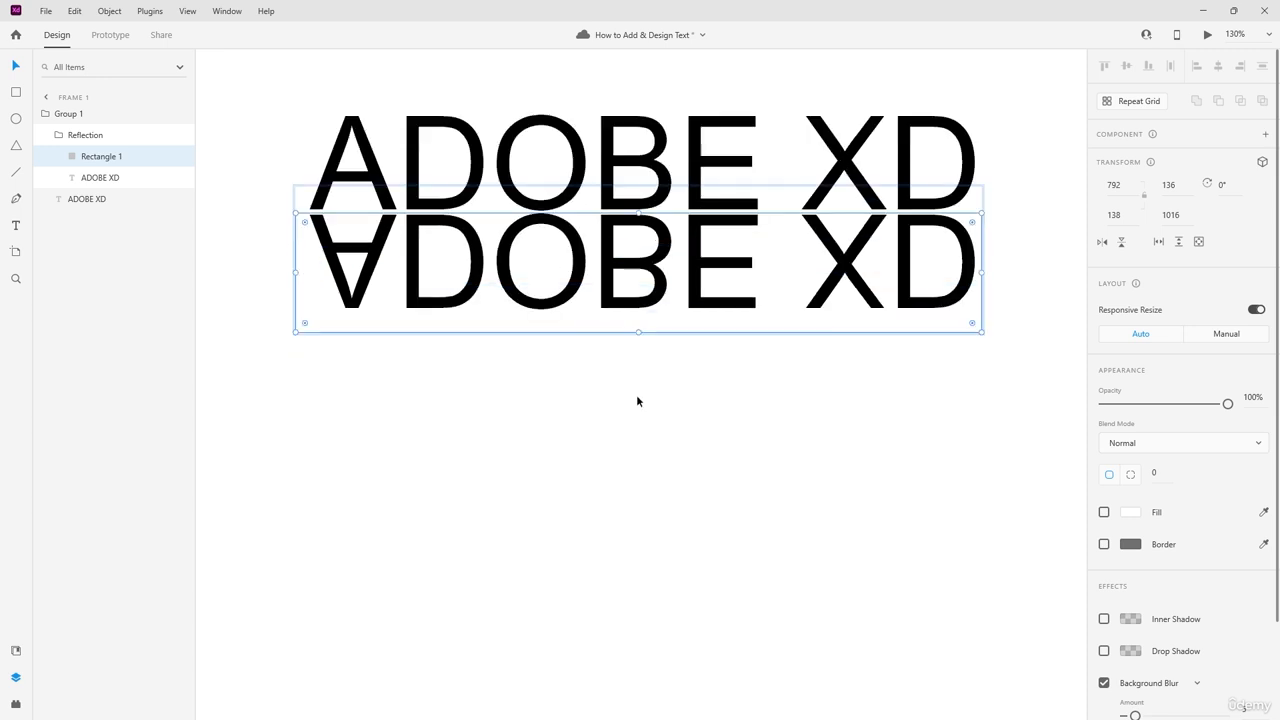
{"action": "scroll", "coordinate": [678, 292], "scroll_direction": "up", "scroll_amount": 3}
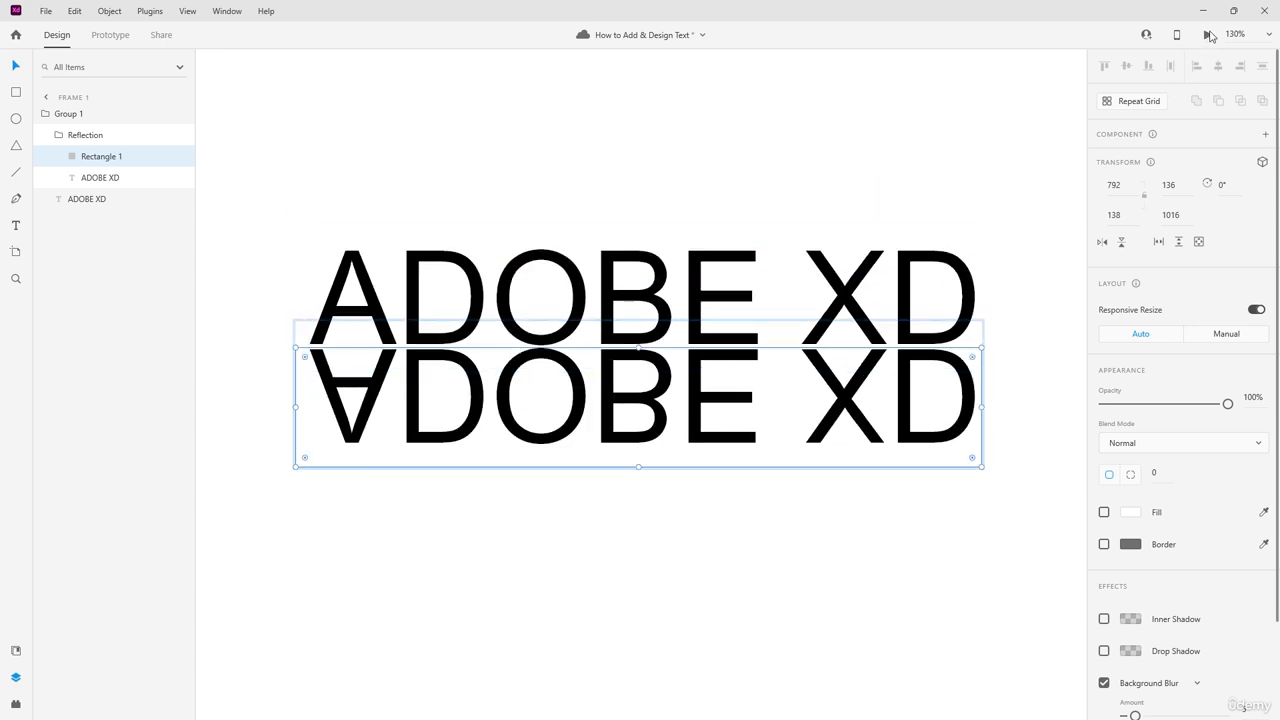
{"action": "key", "text": "ctrl+Return"}
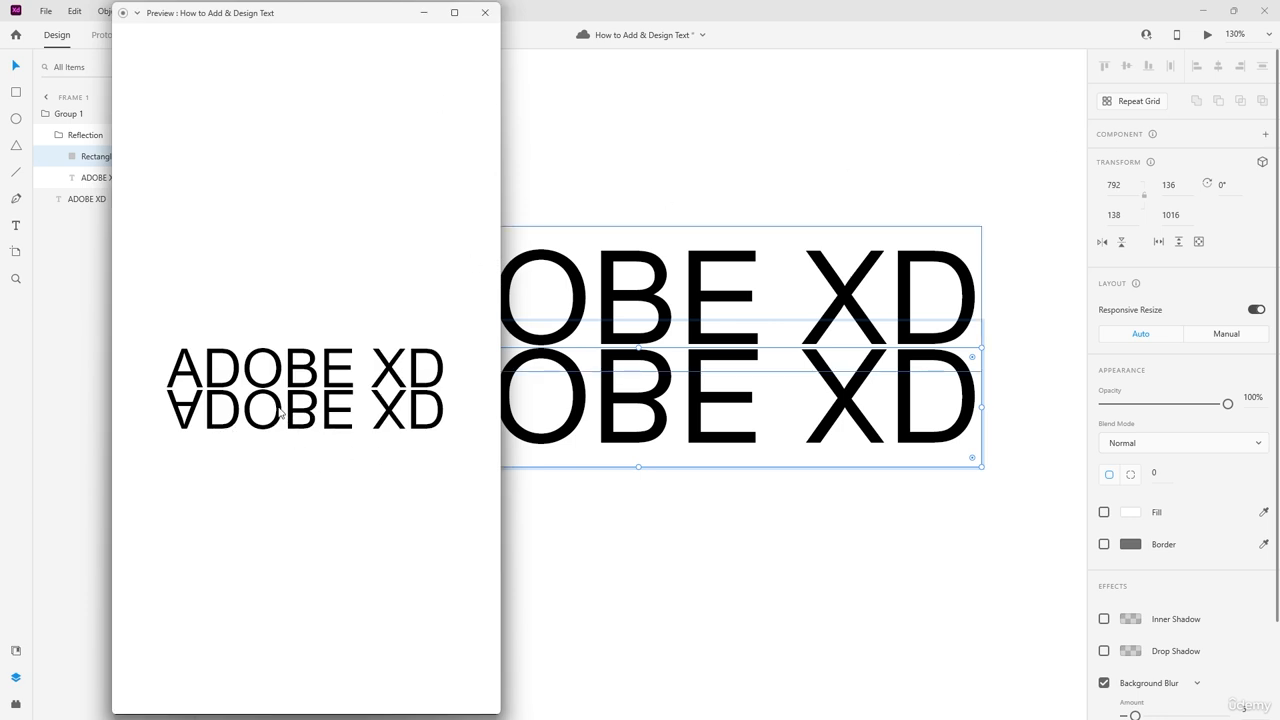
{"action": "left_click", "coordinate": [485, 13]}
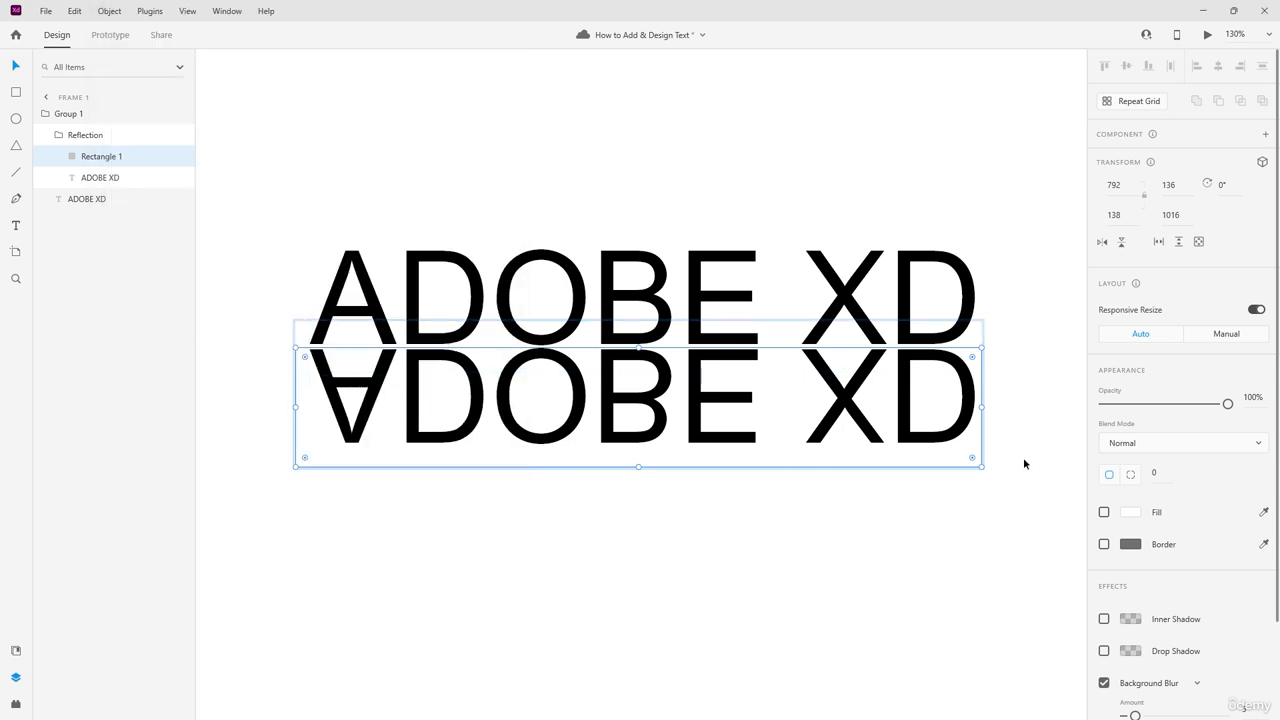
Step: Enable the fill of the rectangle over the flipped text, toggle its border on and back off, and deselect it
{"action": "left_click", "coordinate": [1105, 514]}
{"action": "left_click", "coordinate": [1163, 509]}
{"action": "left_click", "coordinate": [1104, 512]}
{"action": "left_click", "coordinate": [1104, 544]}
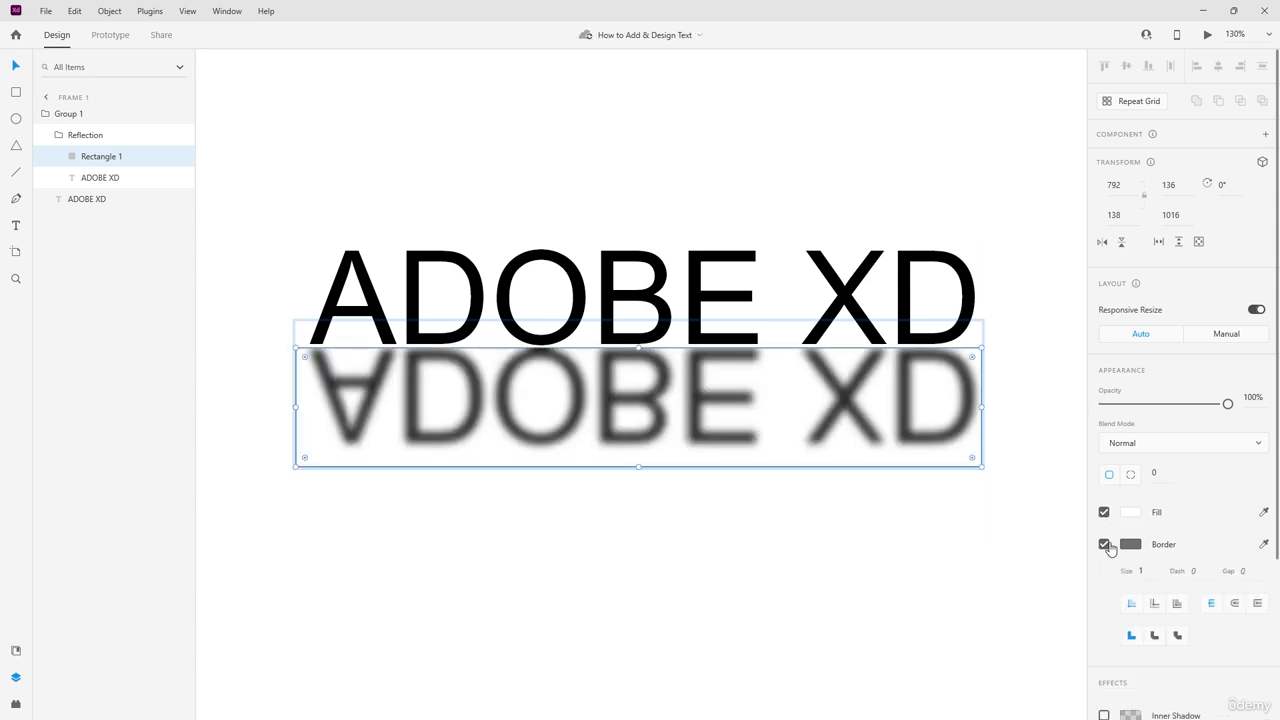
{"action": "left_click", "coordinate": [1108, 546]}
{"action": "left_click", "coordinate": [1211, 511]}
{"action": "left_click", "coordinate": [1104, 544]}
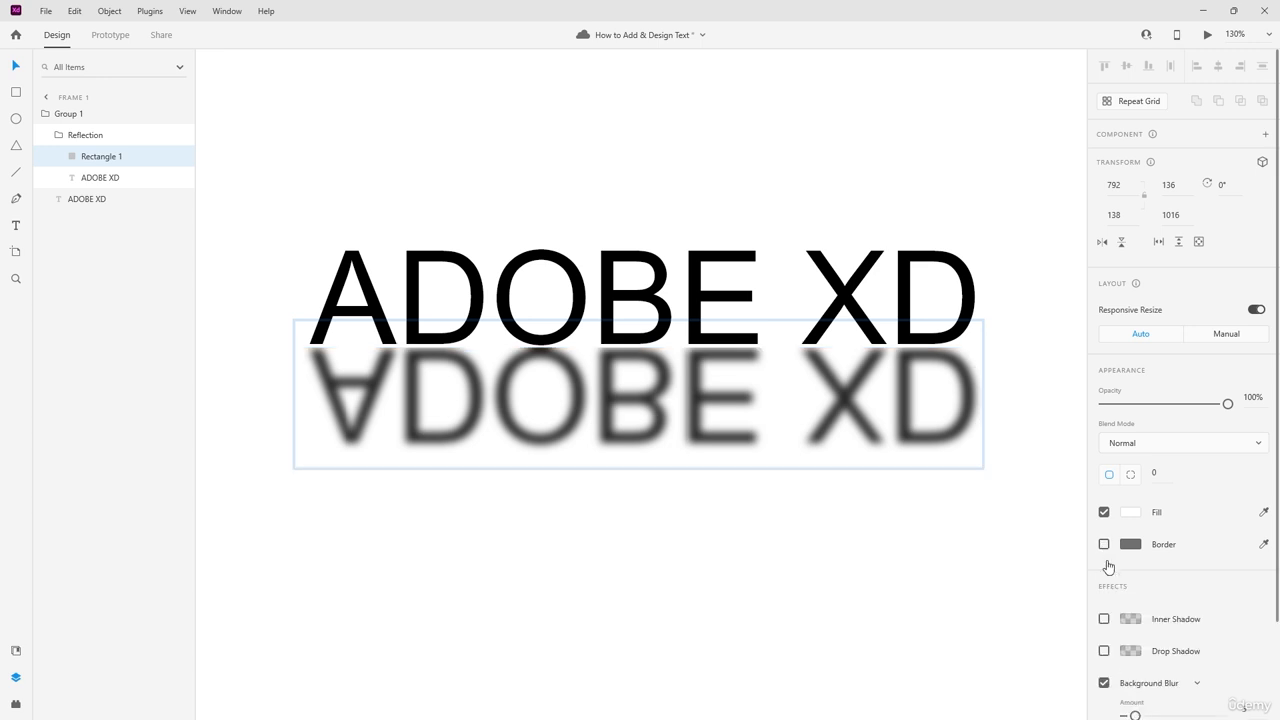
{"action": "key", "text": "Escape"}
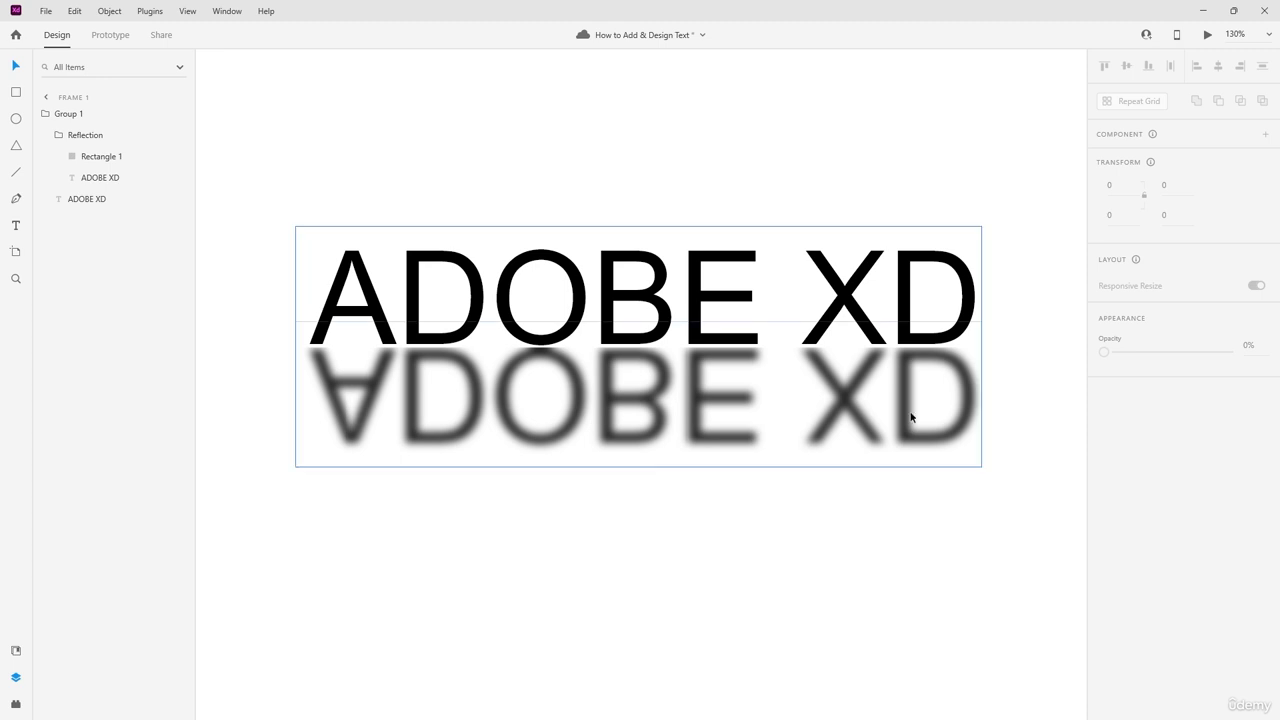
Step: Select the flipped ADOBE XD text in the Reflection group and review its text, appearance and effects properties
{"action": "left_click", "coordinate": [630, 435]}
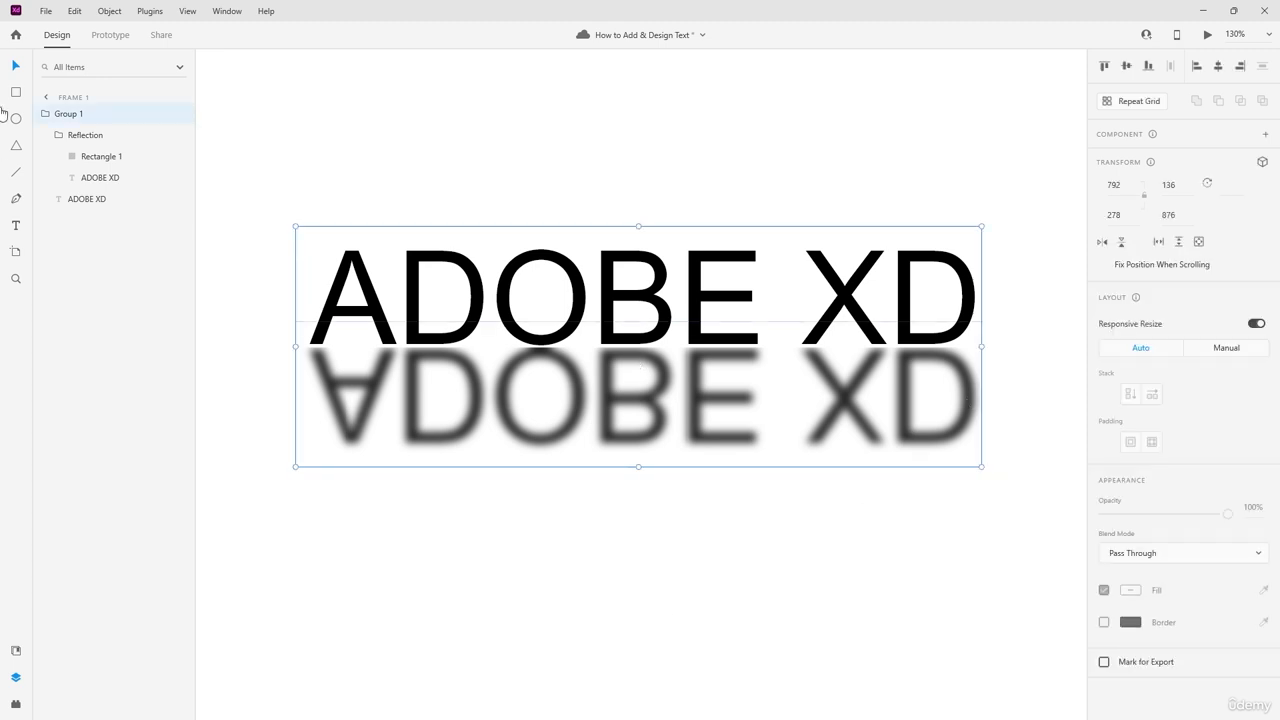
{"action": "left_click", "coordinate": [106, 184]}
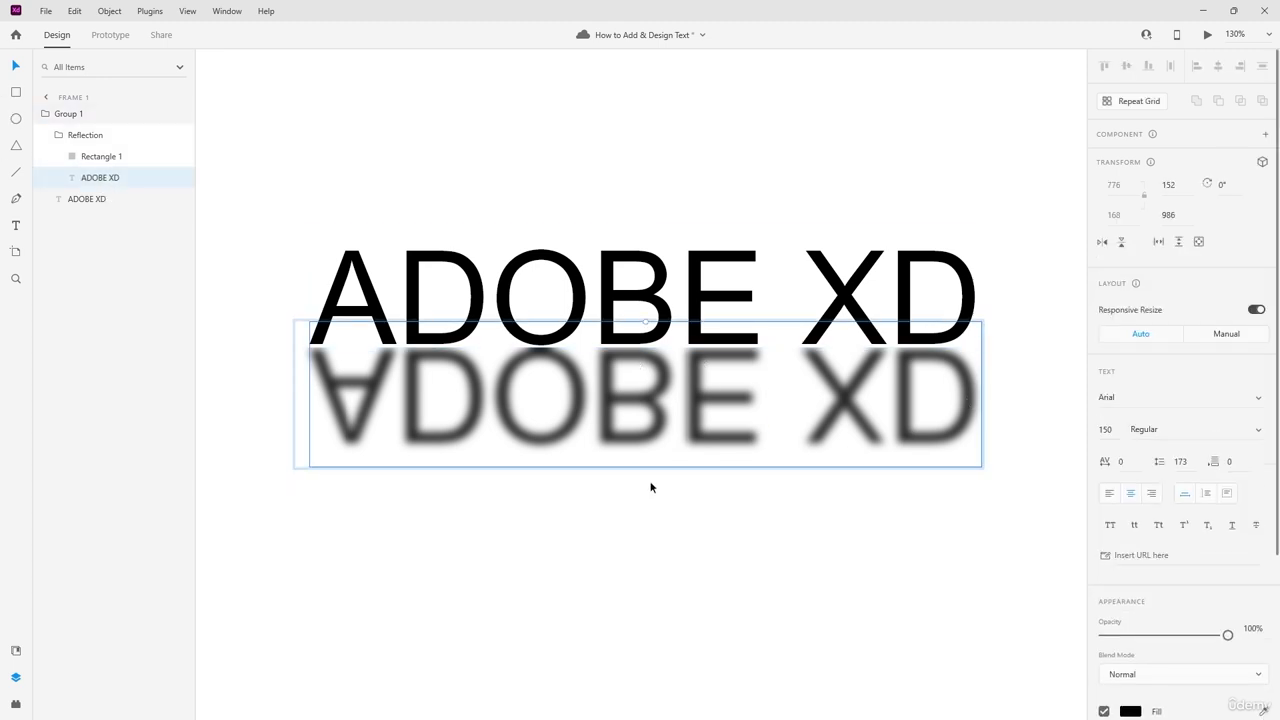
{"action": "scroll", "coordinate": [800, 530], "scroll_direction": "down", "scroll_amount": 1}
{"action": "scroll", "coordinate": [1170, 615], "scroll_direction": "down", "scroll_amount": 4}
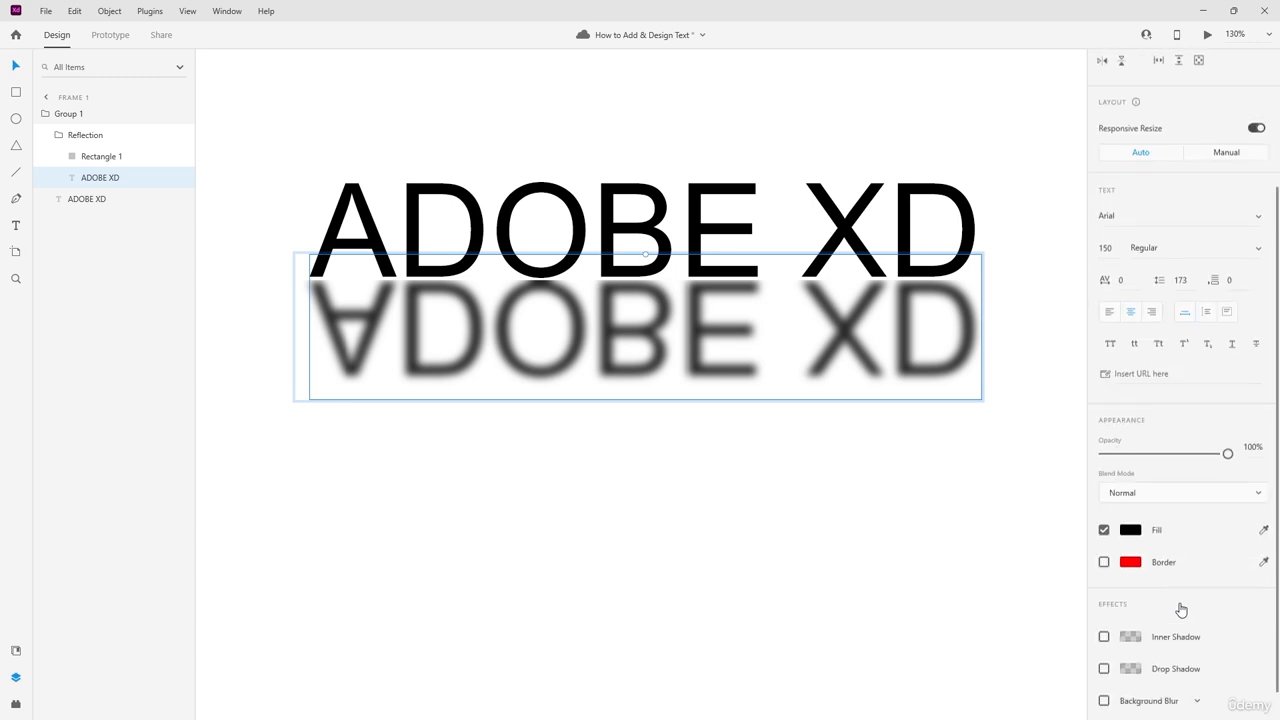
{"action": "scroll", "coordinate": [1113, 505], "scroll_direction": "up", "scroll_amount": 4}
{"action": "scroll", "coordinate": [1113, 505], "scroll_direction": "down", "scroll_amount": 4}
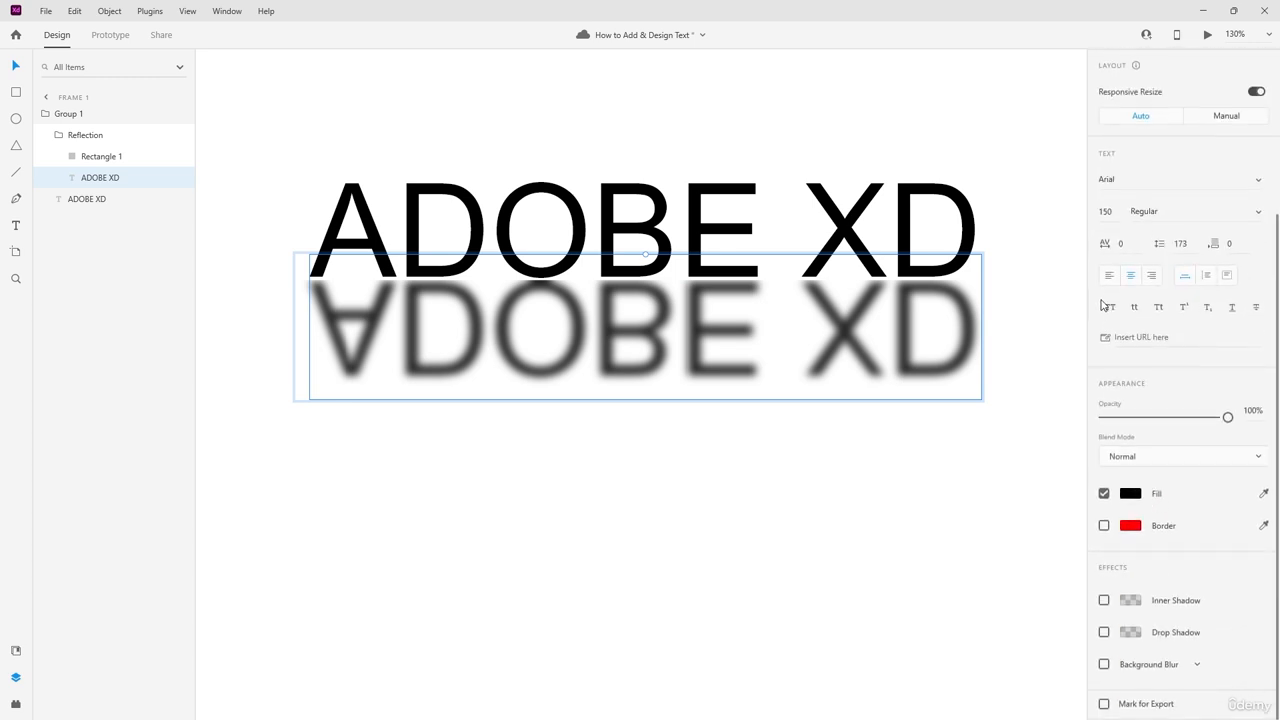
Step: Check the flipped text's fill colour and the available colour formats without changing them, and deselect the text
{"action": "left_click", "coordinate": [1131, 494]}
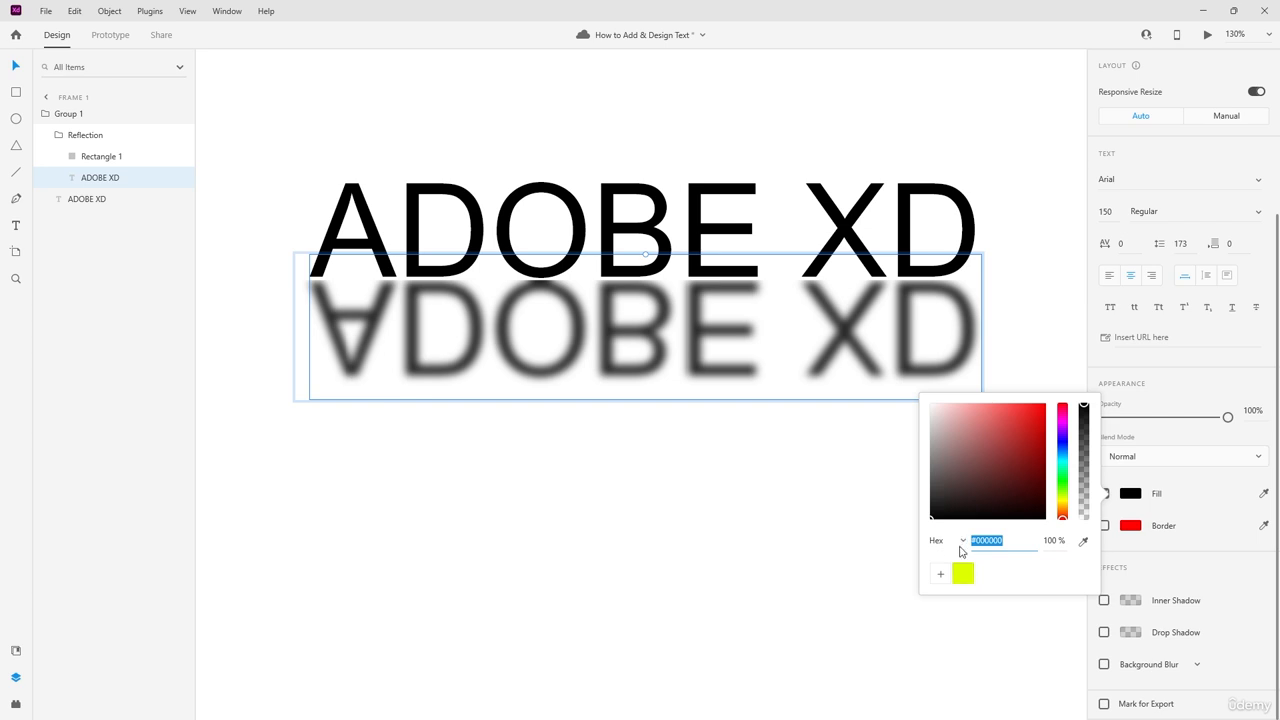
{"action": "left_click", "coordinate": [963, 542]}
{"action": "left_click", "coordinate": [961, 543]}
{"action": "left_click", "coordinate": [1178, 571]}
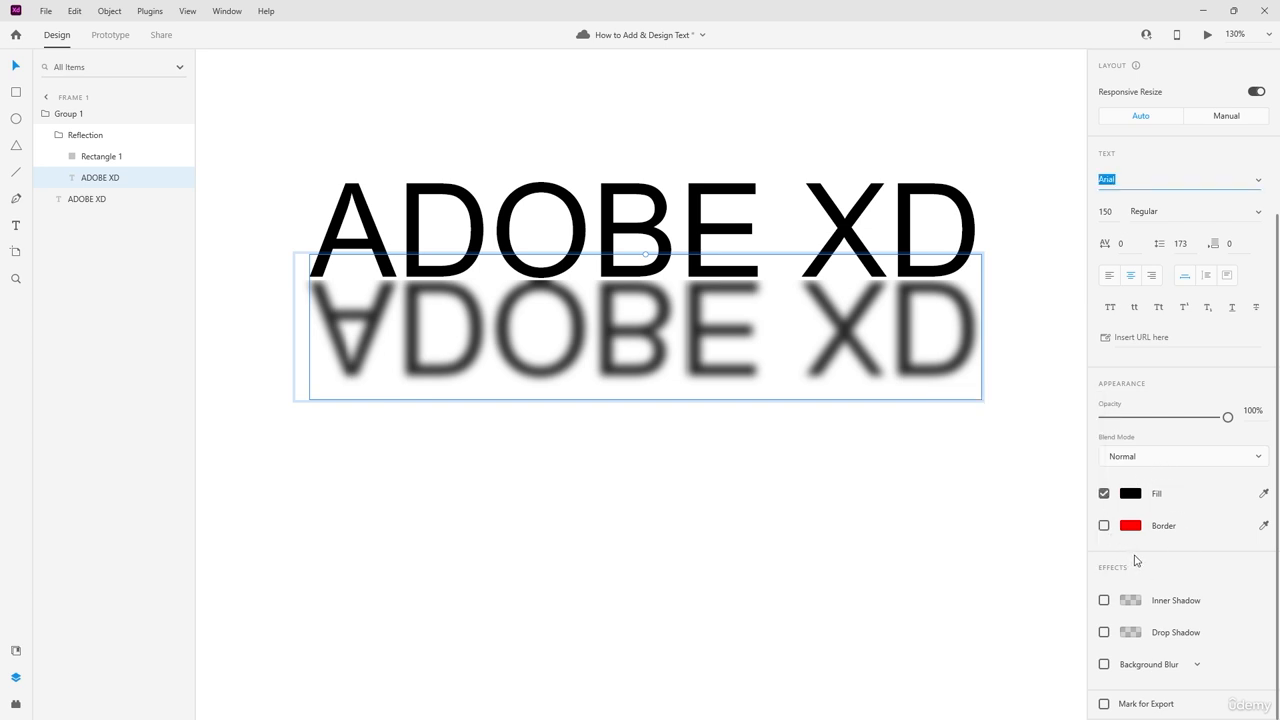
{"action": "left_click", "coordinate": [1130, 496]}
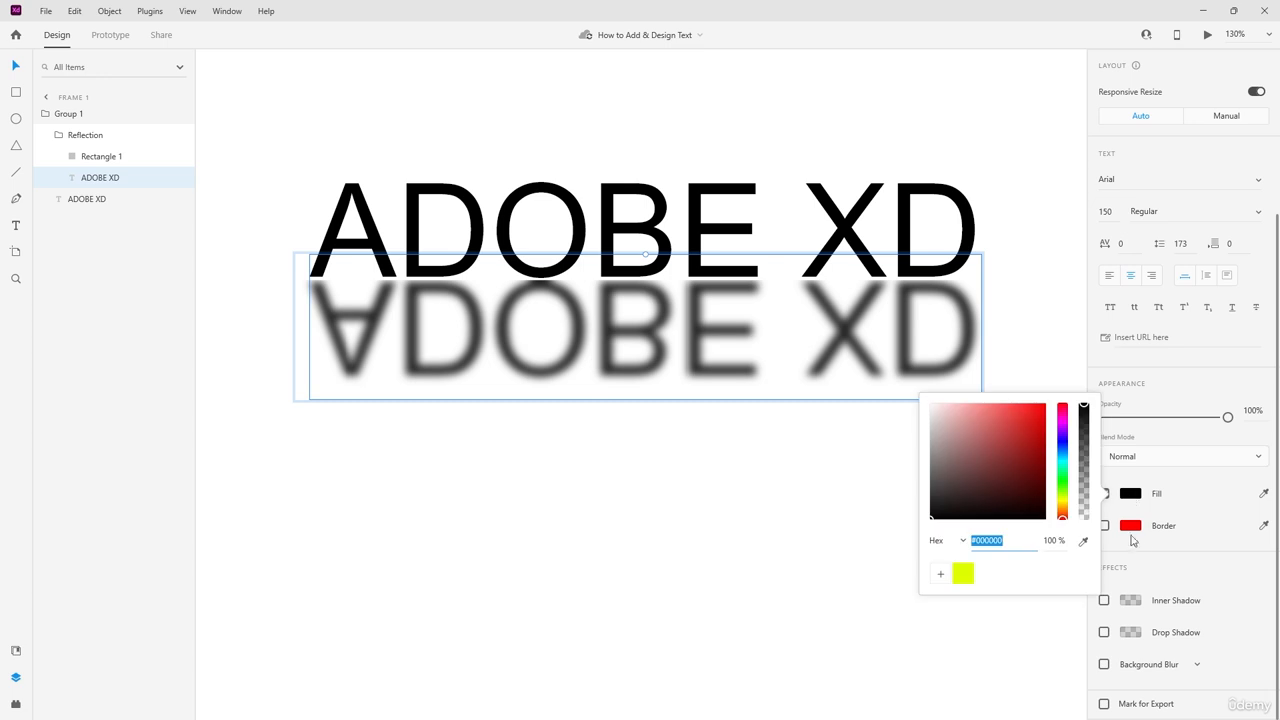
{"action": "left_click", "coordinate": [1150, 566]}
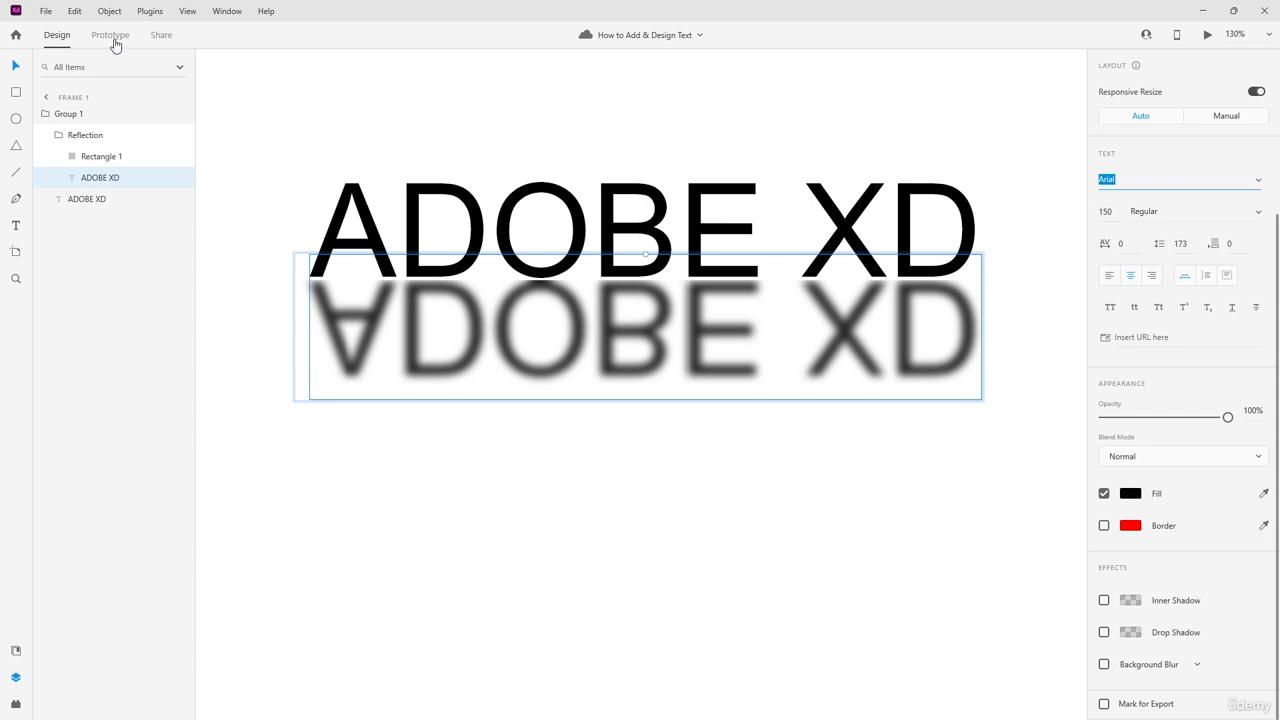
{"action": "left_click", "coordinate": [1038, 430]}
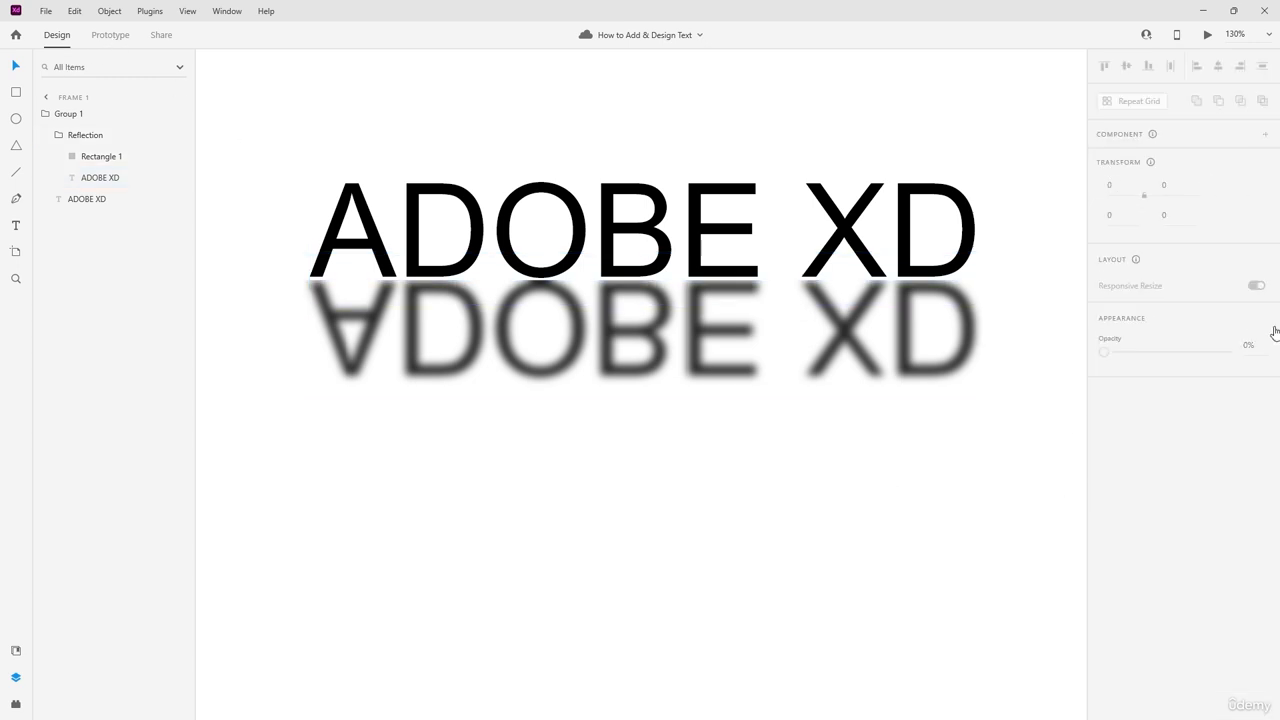
{"action": "scroll", "coordinate": [484, 351], "scroll_direction": "up", "scroll_amount": 1}
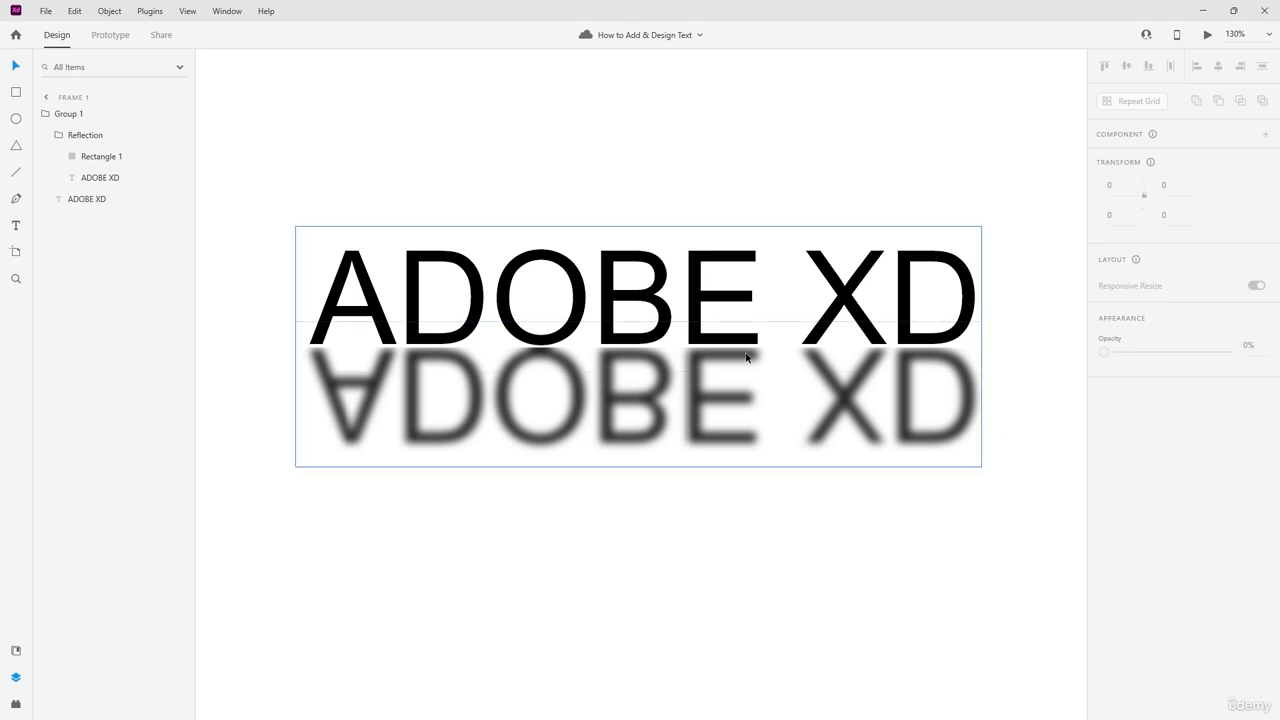
{"action": "scroll", "coordinate": [746, 357], "scroll_direction": "up", "scroll_amount": 1}
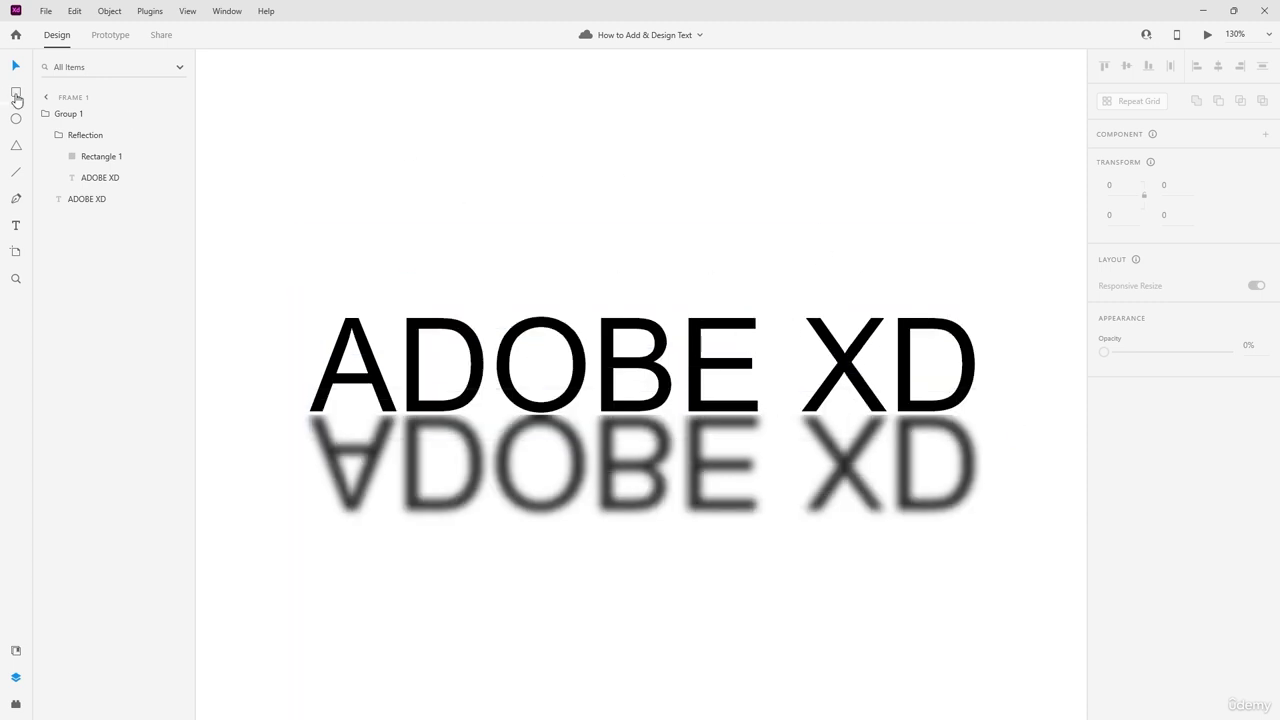
{"action": "left_click", "coordinate": [16, 227]}
{"action": "left_click", "coordinate": [13, 68]}
{"action": "left_click", "coordinate": [866, 348]}
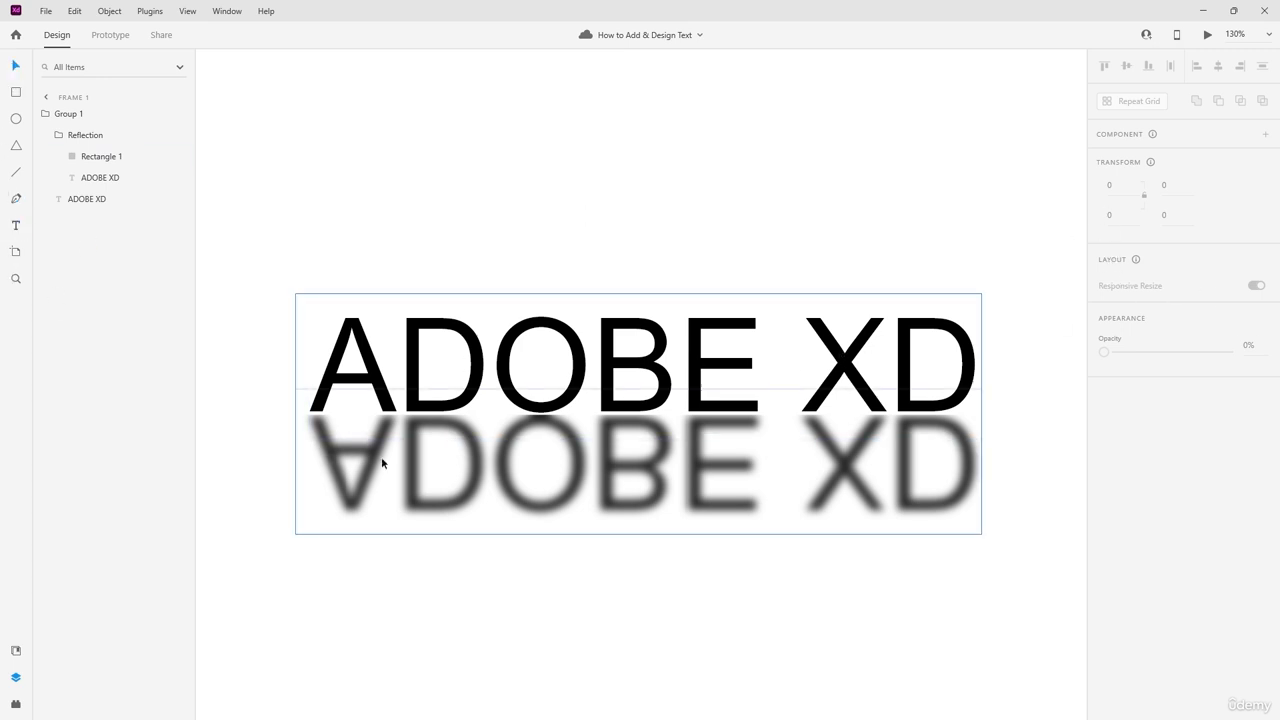